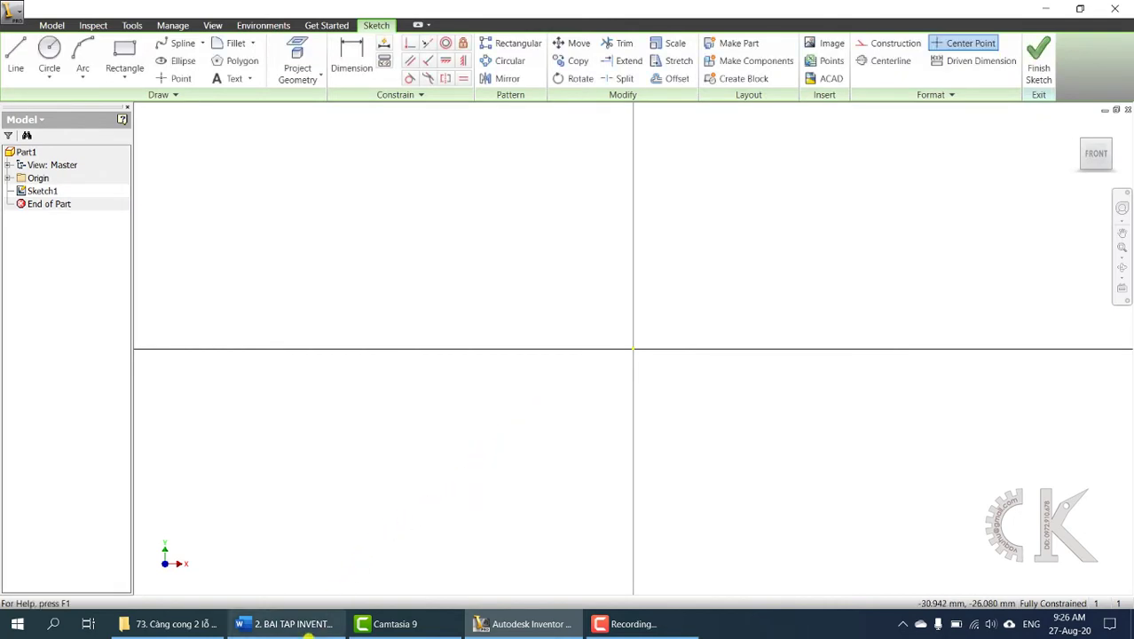
Check section A-A in the Word drawing, and sketch a 10 by 50 mm upright rectangle on the vertical axis, starting about 6 mm below the origin.
{"action": "left_click", "coordinate": [324, 623]}
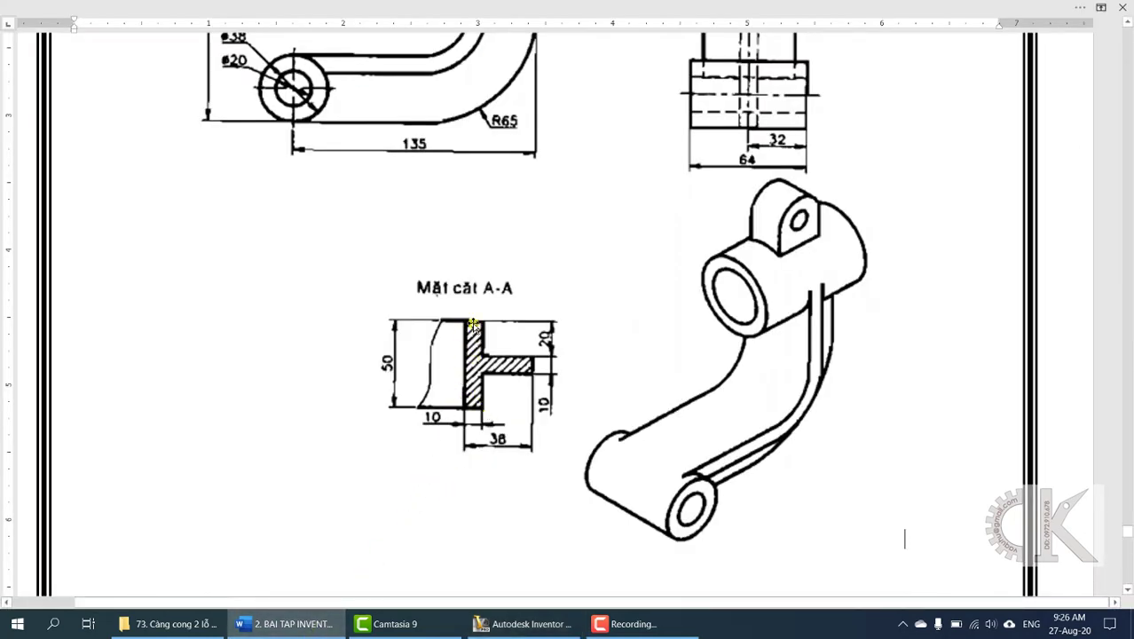
{"action": "scroll", "coordinate": [501, 346], "scroll_direction": "up", "scroll_amount": 4}
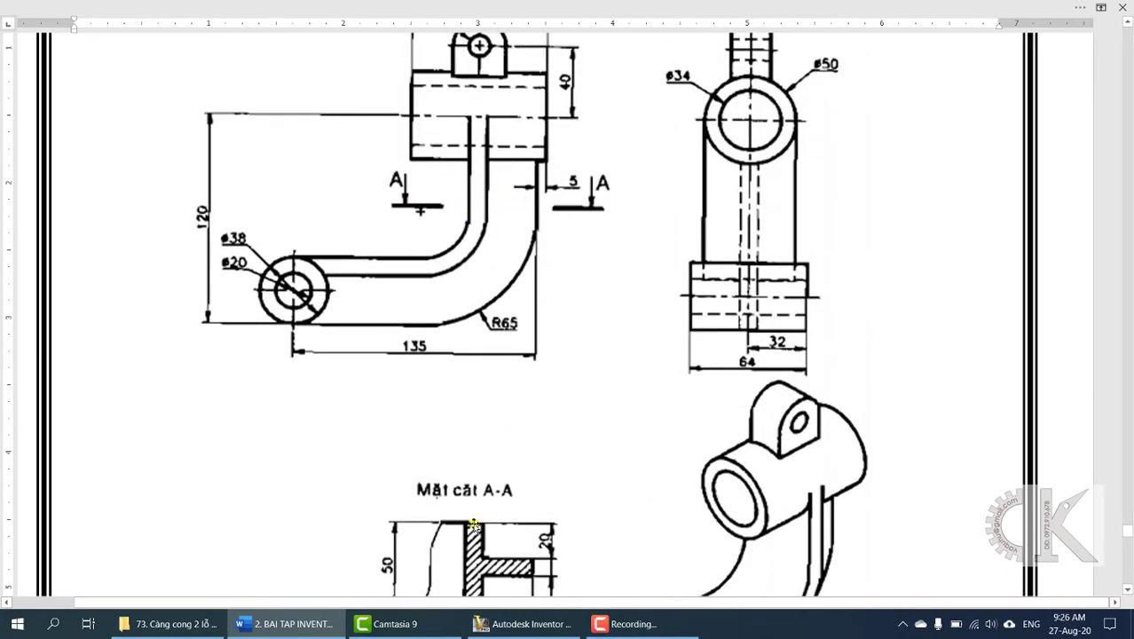
{"action": "scroll", "coordinate": [474, 525], "scroll_direction": "down", "scroll_amount": 1}
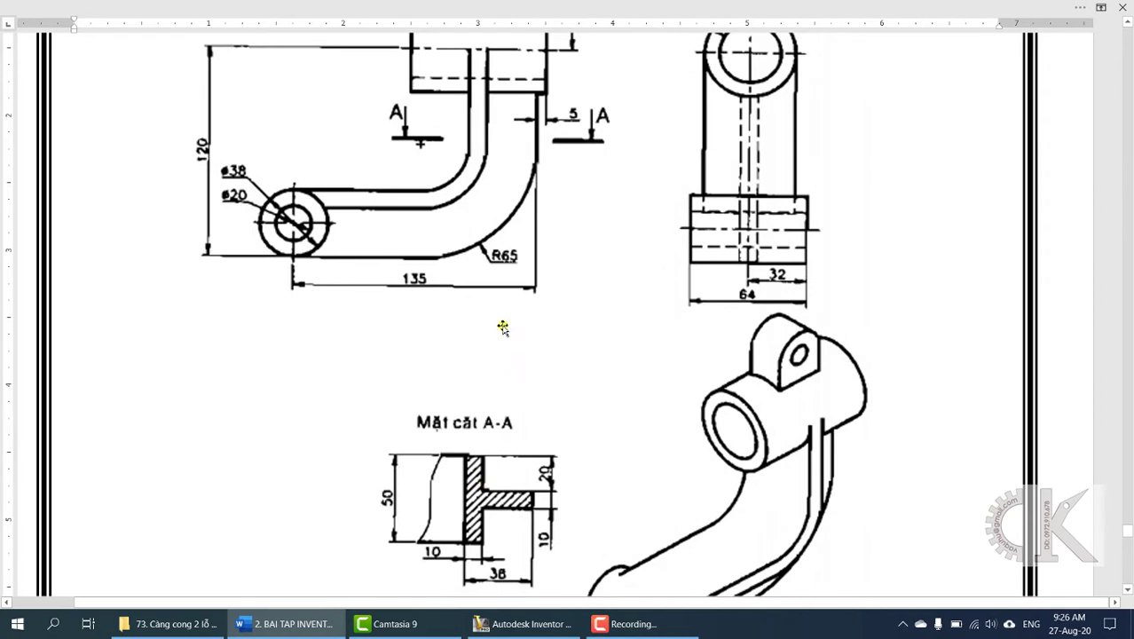
{"action": "scroll", "coordinate": [479, 391], "scroll_direction": "down", "scroll_amount": 1}
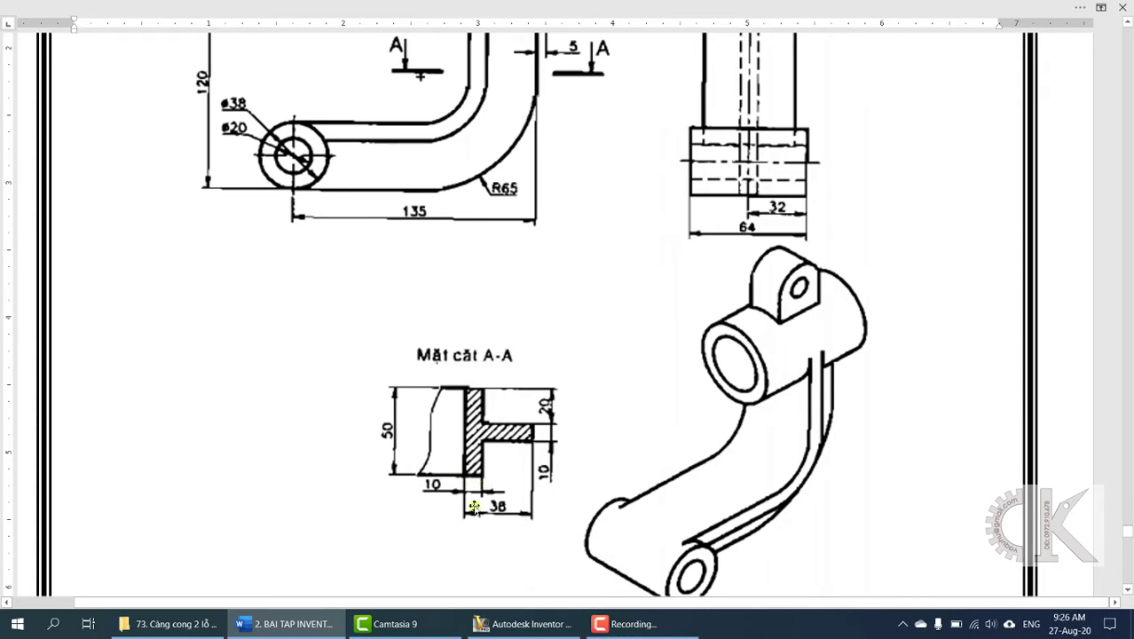
{"action": "left_click", "coordinate": [521, 624]}
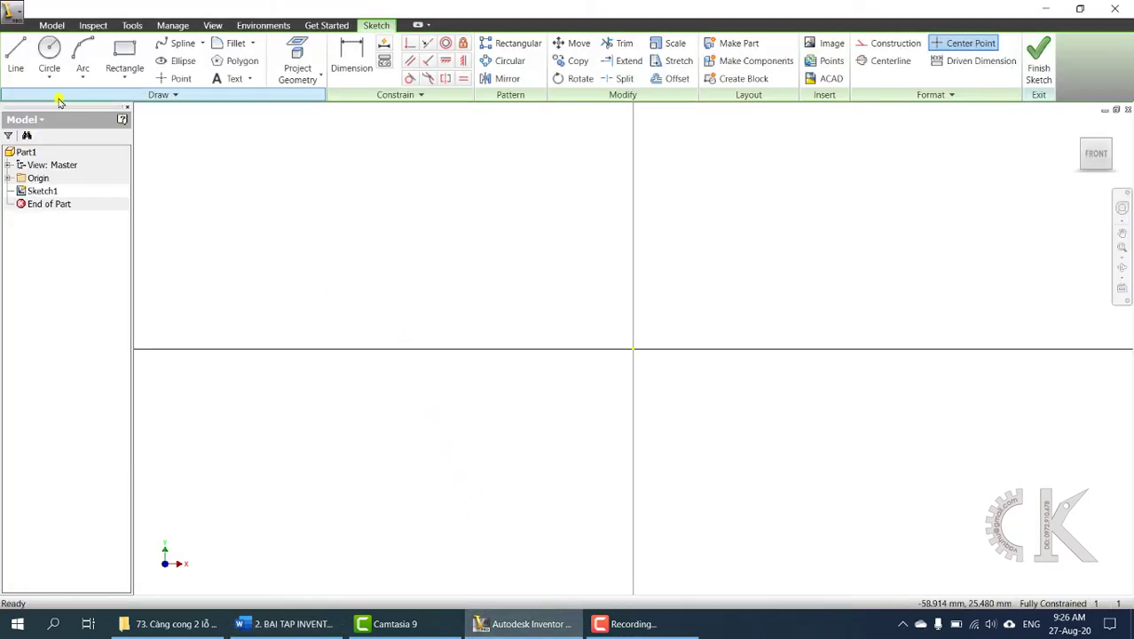
{"action": "left_click", "coordinate": [129, 55]}
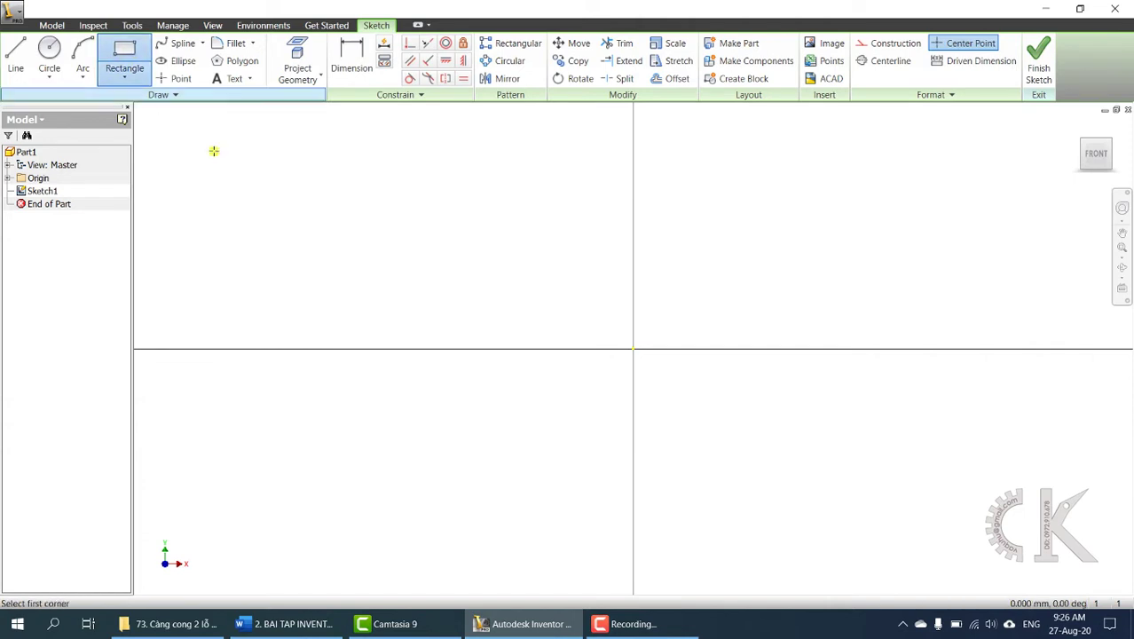
{"action": "left_click", "coordinate": [634, 405]}
{"action": "type", "text": "1"}
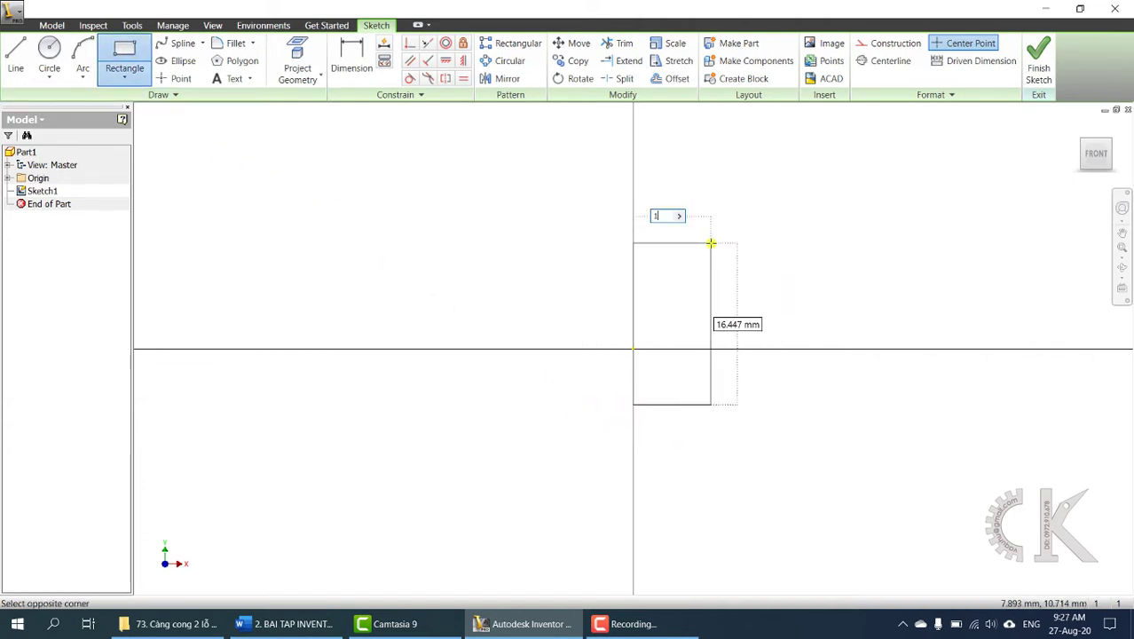
{"action": "type", "text": "0"}
{"action": "key", "text": "Tab"}
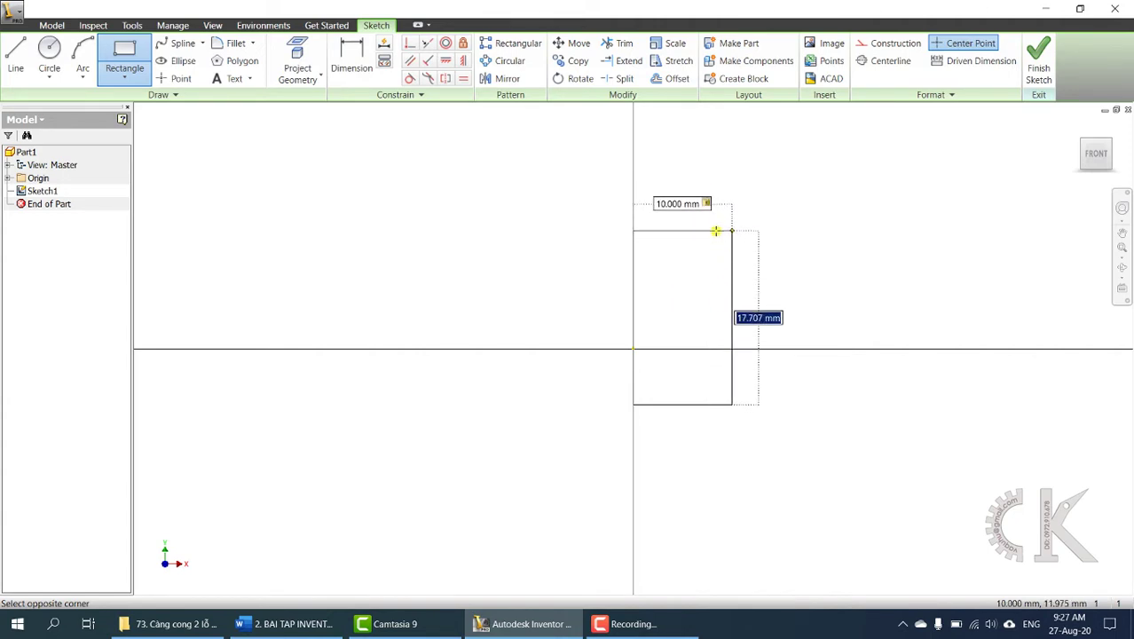
{"action": "type", "text": "50"}
{"action": "key", "text": "Return"}
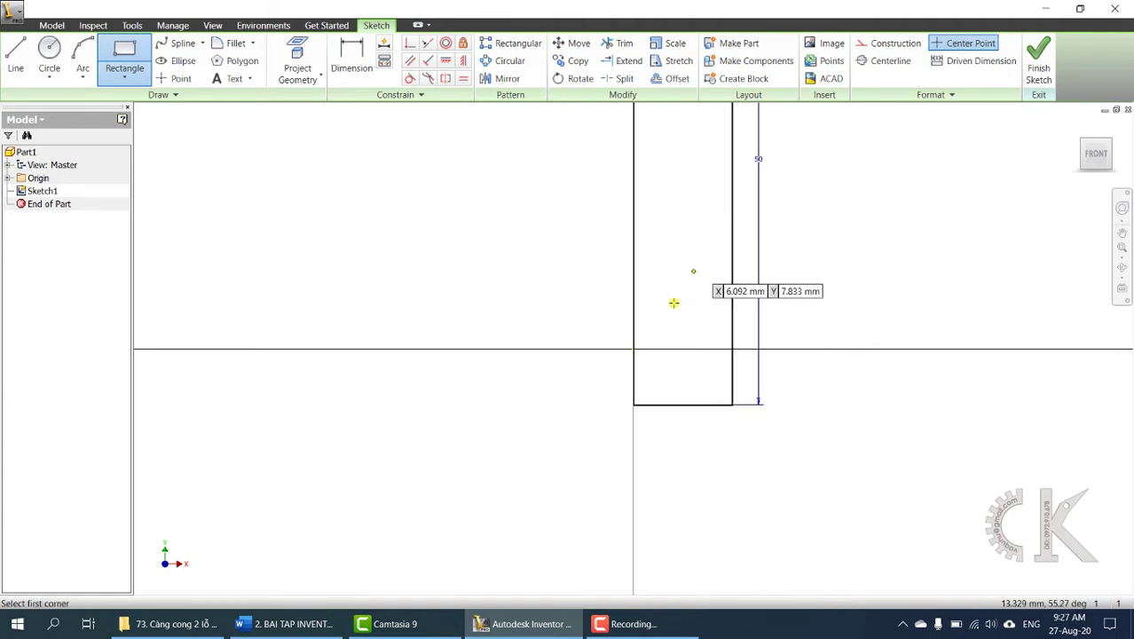
Dimension the distance from the rectangle's bottom edge to the origin as 25 mm.
{"action": "scroll", "coordinate": [632, 350], "scroll_direction": "up", "scroll_amount": 4}
{"action": "middle_click_drag", "start_coordinate": [633, 351], "coordinate": [595, 388]}
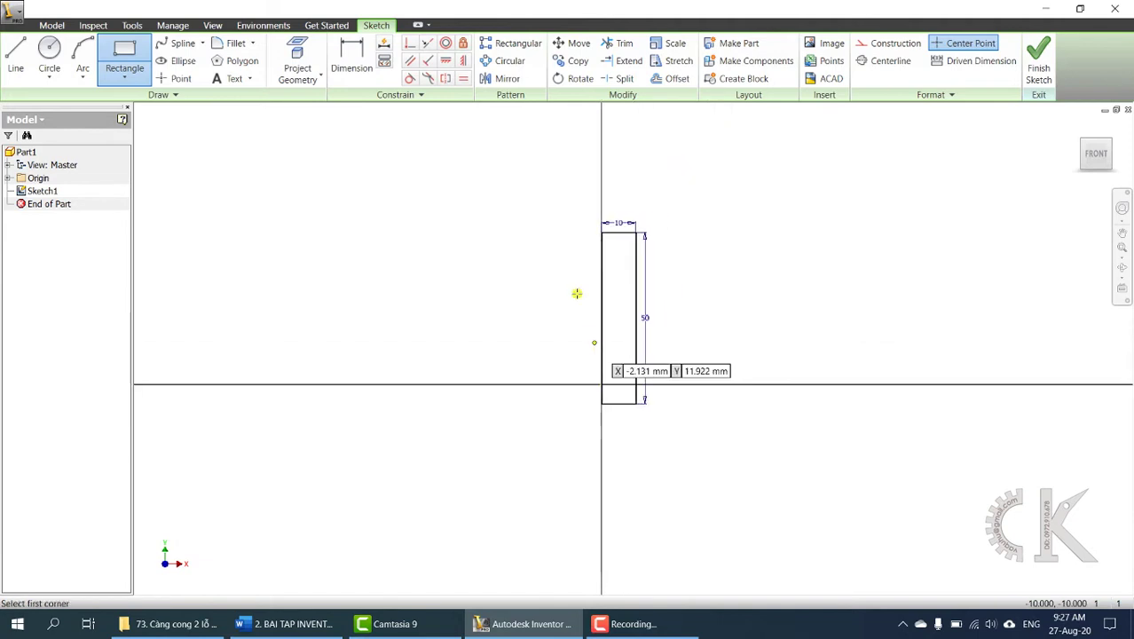
{"action": "left_click", "coordinate": [344, 73]}
{"action": "left_click", "coordinate": [344, 73]}
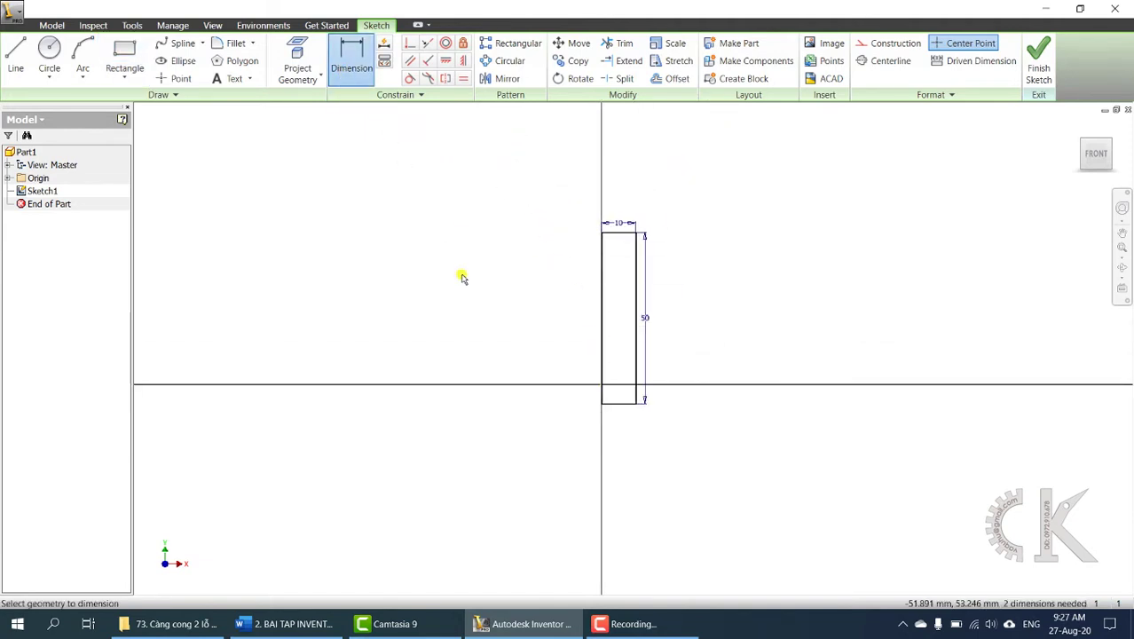
{"action": "scroll", "coordinate": [610, 411], "scroll_direction": "down", "scroll_amount": 4}
{"action": "left_click", "coordinate": [610, 390]}
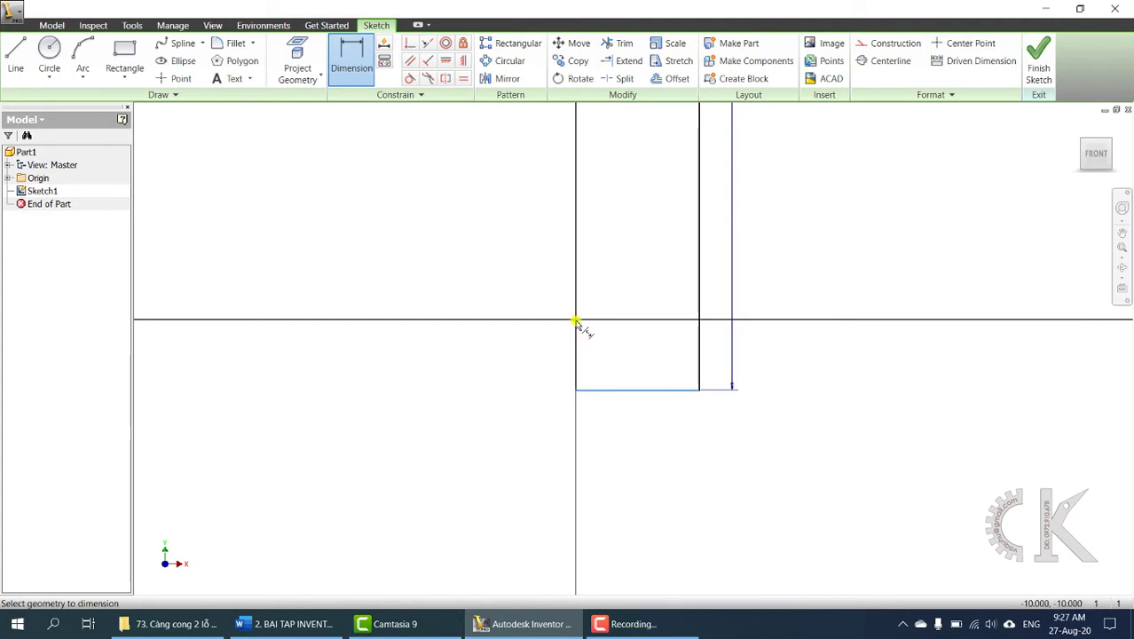
{"action": "left_click", "coordinate": [577, 321]}
{"action": "left_click", "coordinate": [533, 361]}
{"action": "type", "text": "25"}
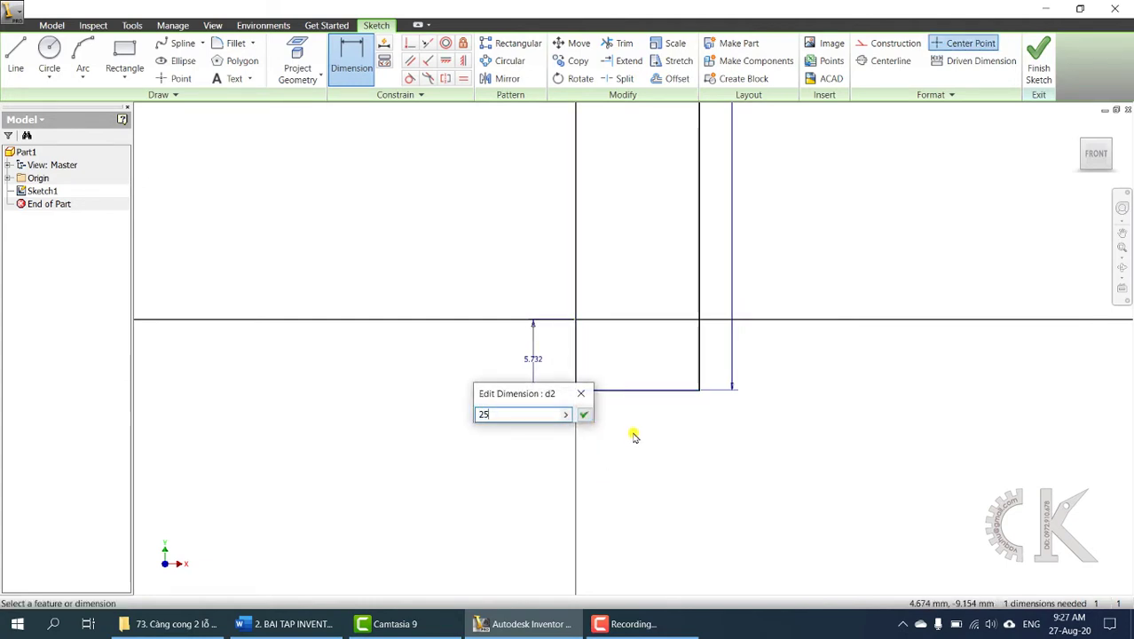
{"action": "key", "text": "Return"}
{"action": "scroll", "coordinate": [647, 387], "scroll_direction": "up", "scroll_amount": 4}
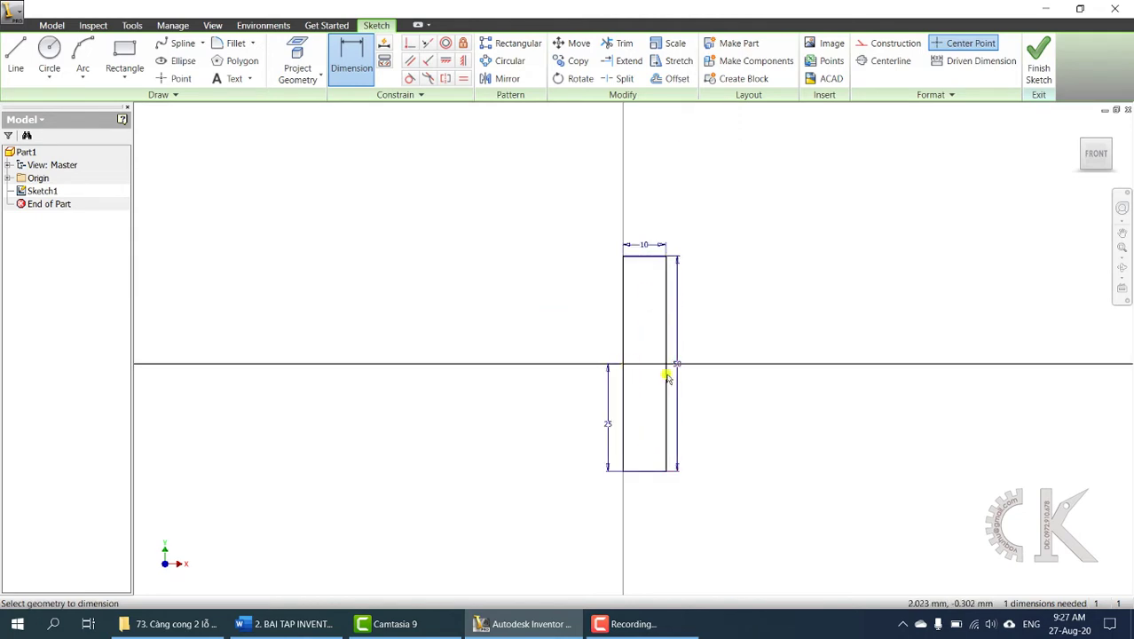
Recheck section A-A in Word, and sketch a horizontal rectangle 10 mm high and about 37 mm wide, overlapping the upright one around the horizontal axis.
{"action": "left_click", "coordinate": [321, 621]}
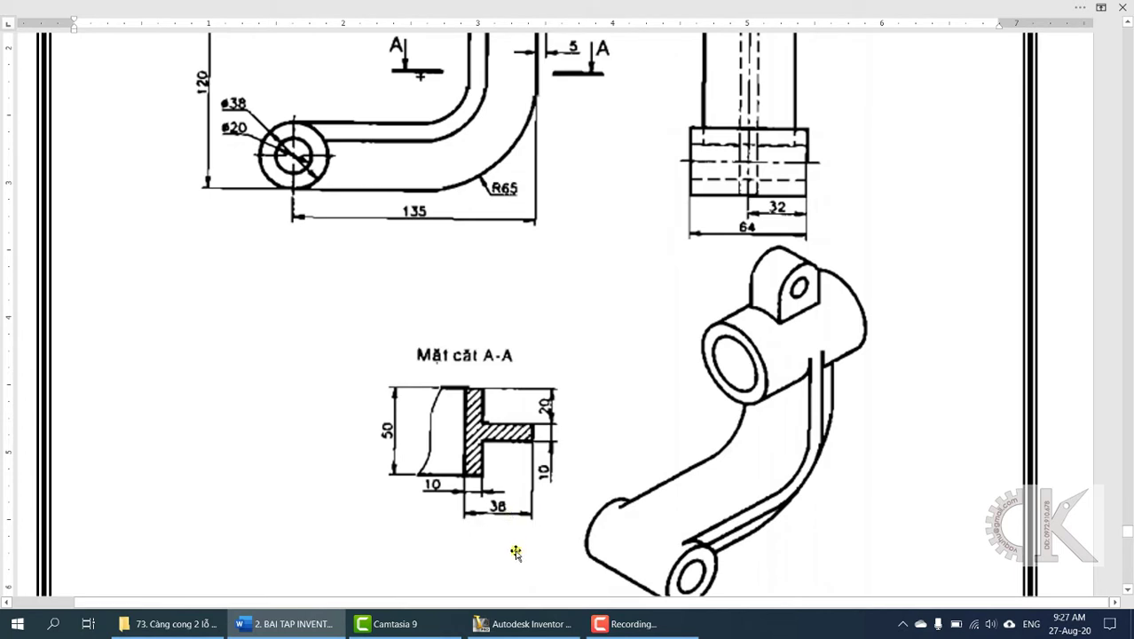
{"action": "left_click", "coordinate": [513, 623]}
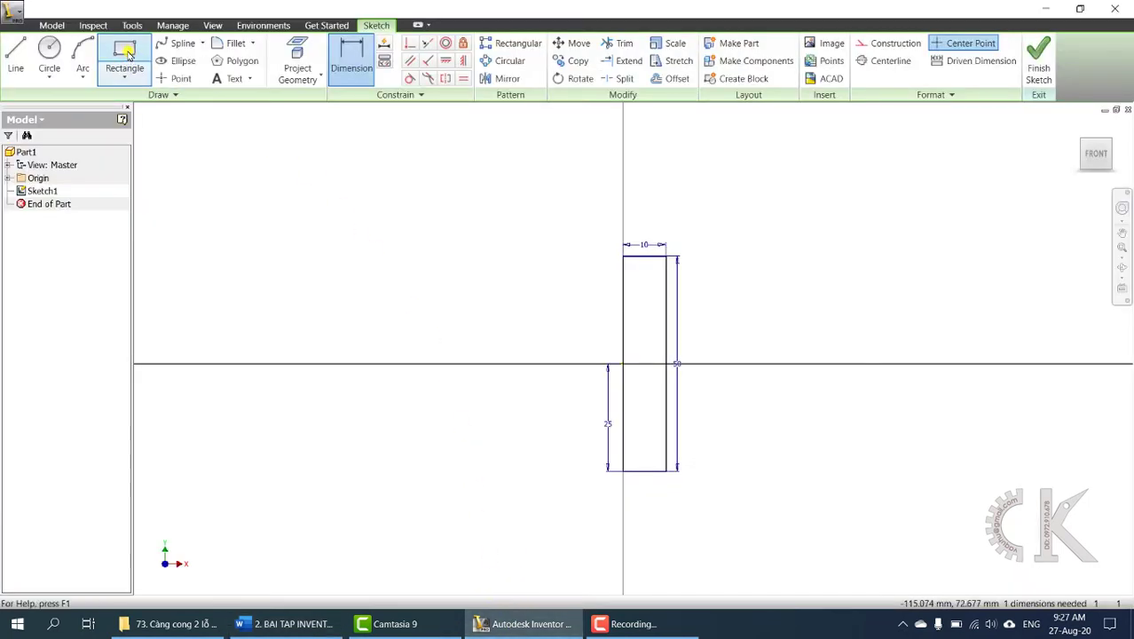
{"action": "left_click", "coordinate": [125, 53]}
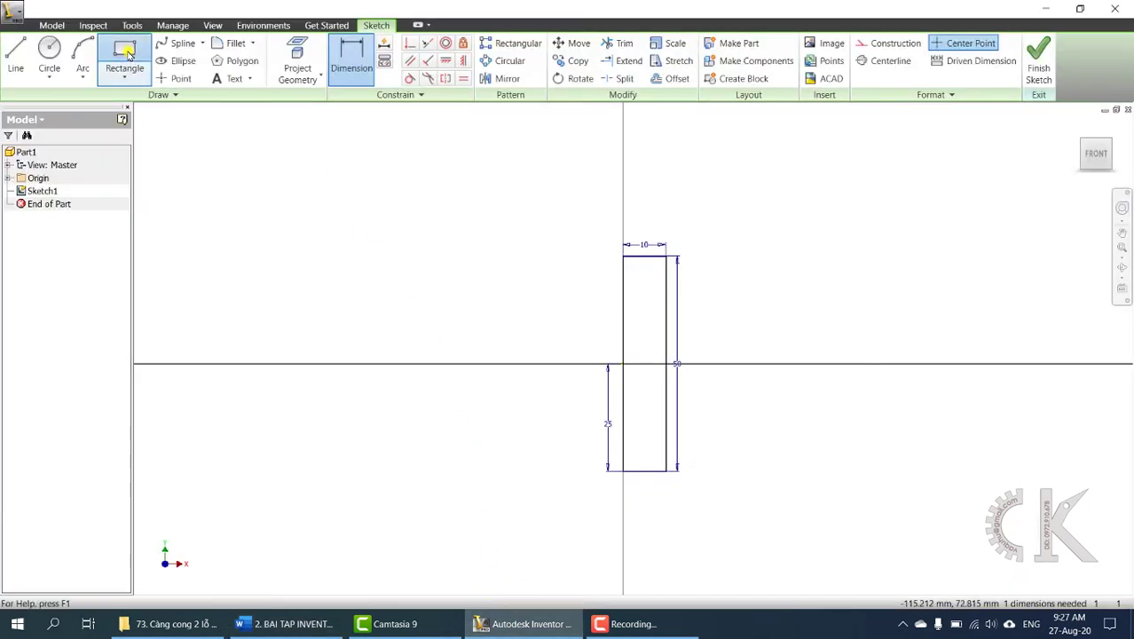
{"action": "left_click", "coordinate": [650, 380]}
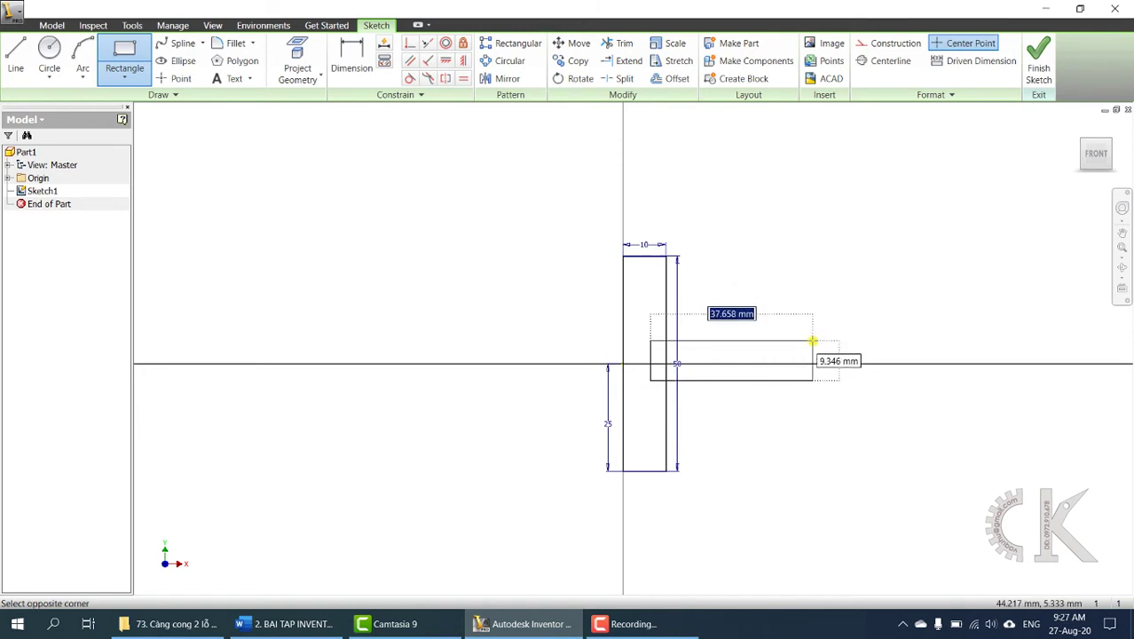
{"action": "key", "text": "Tab"}
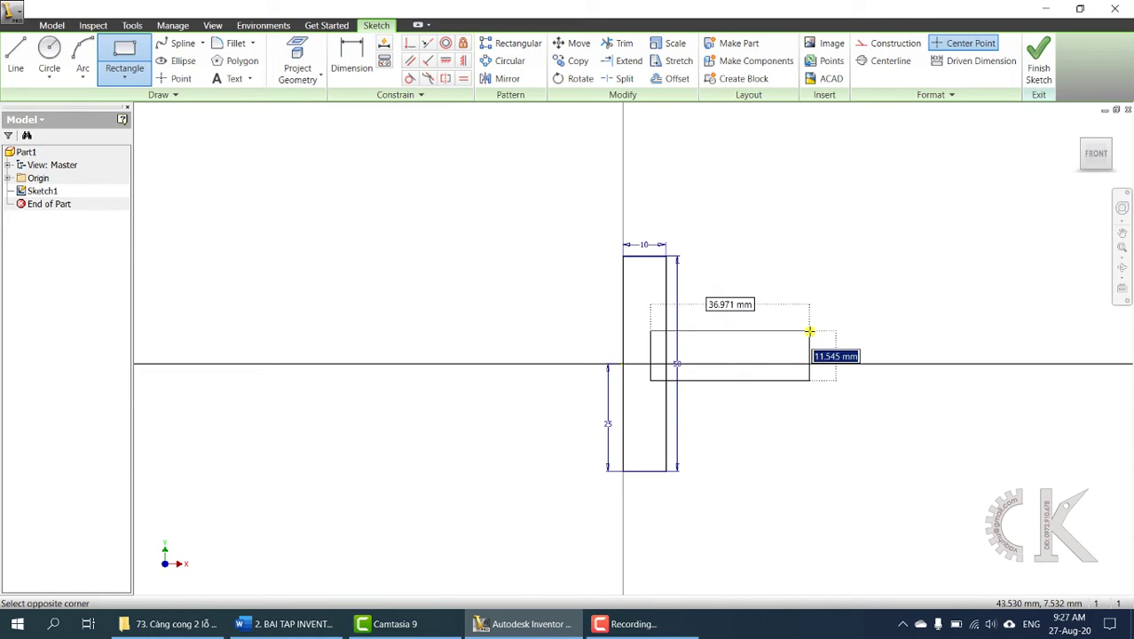
{"action": "type", "text": "10"}
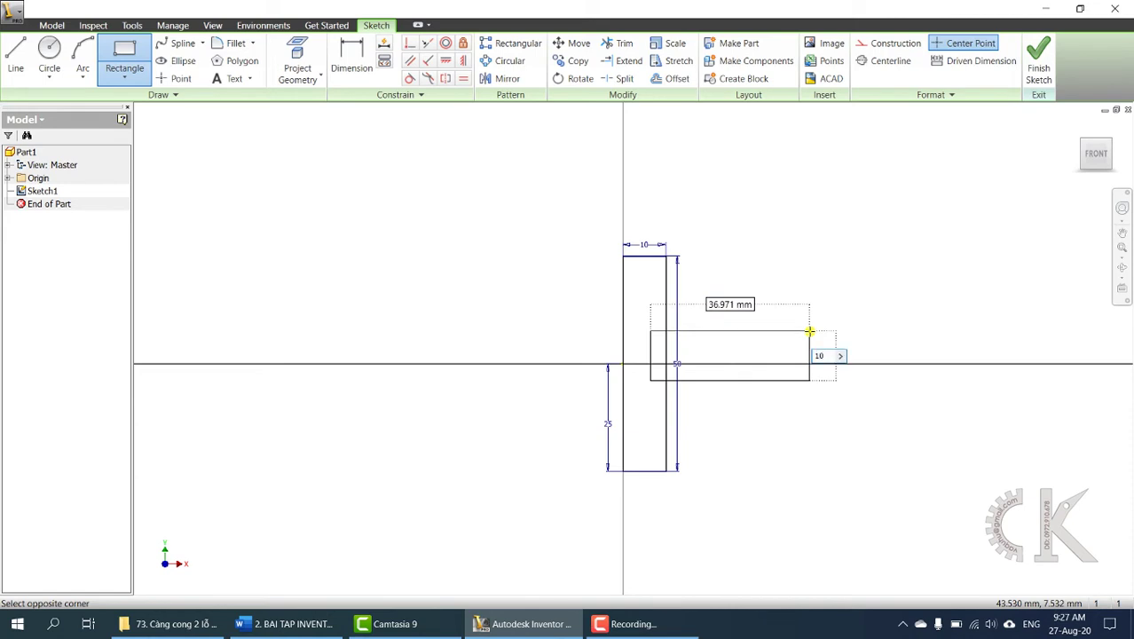
{"action": "key", "text": "Return"}
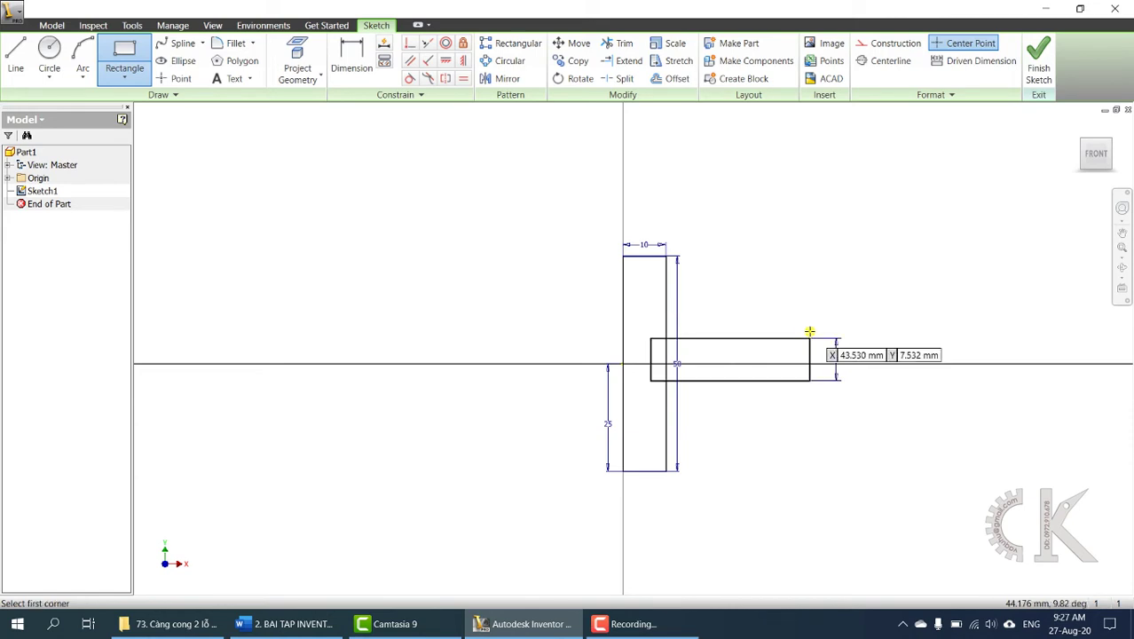
Dimension the distance from the upright rectangle's left edge to the horizontal rectangle's right edge as 38 mm.
{"action": "left_click", "coordinate": [361, 65]}
{"action": "left_click", "coordinate": [622, 330]}
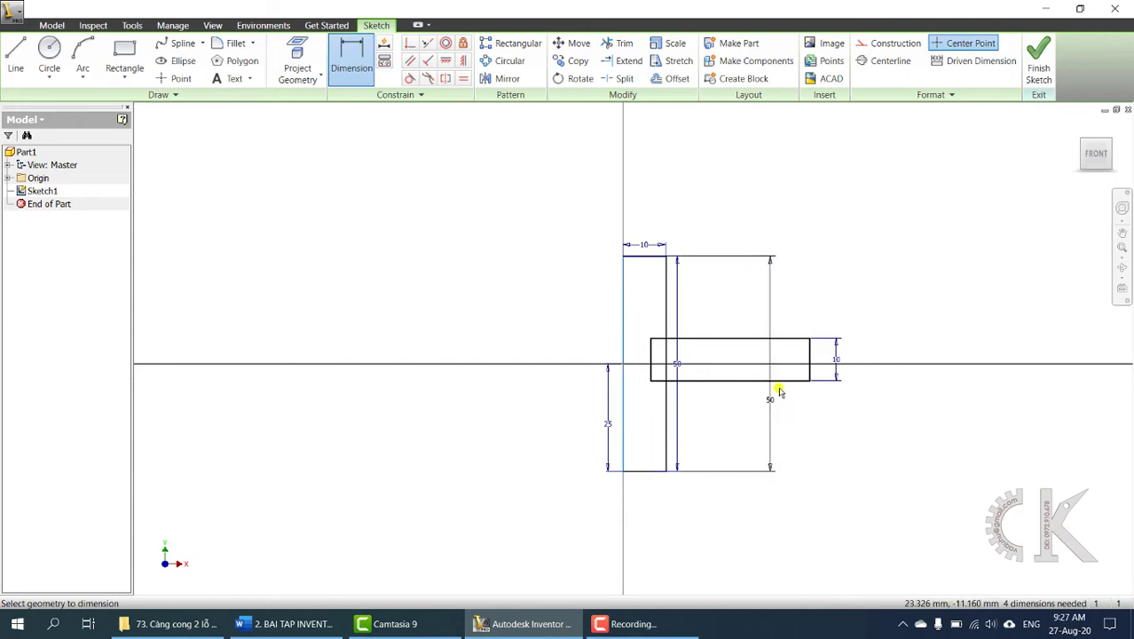
{"action": "left_click", "coordinate": [809, 362]}
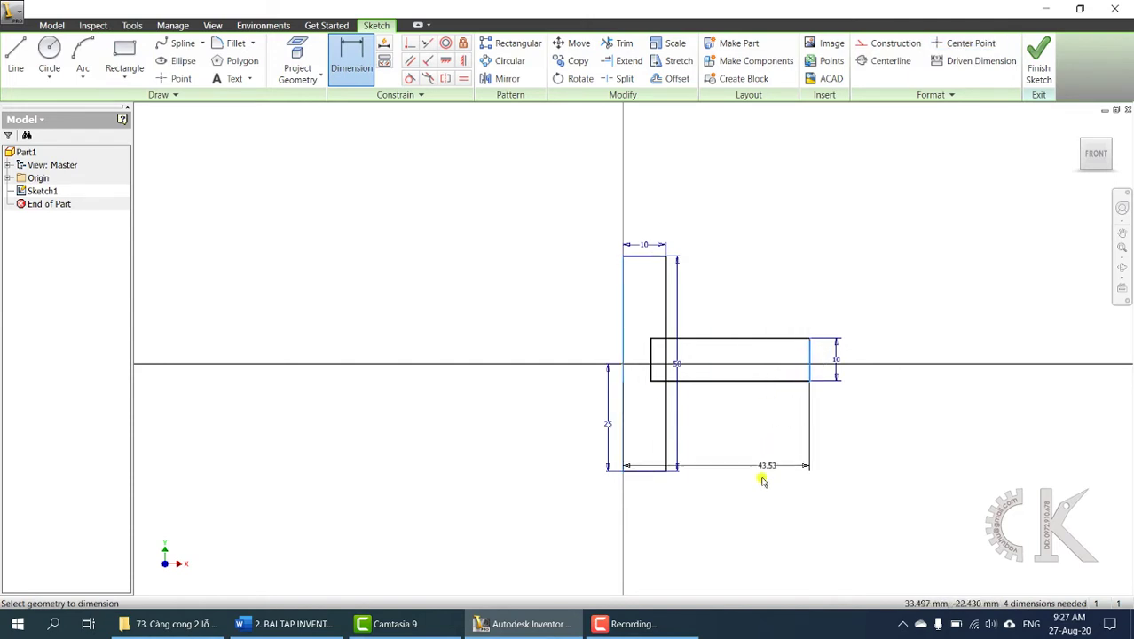
{"action": "left_click", "coordinate": [759, 489]}
{"action": "type", "text": "38"}
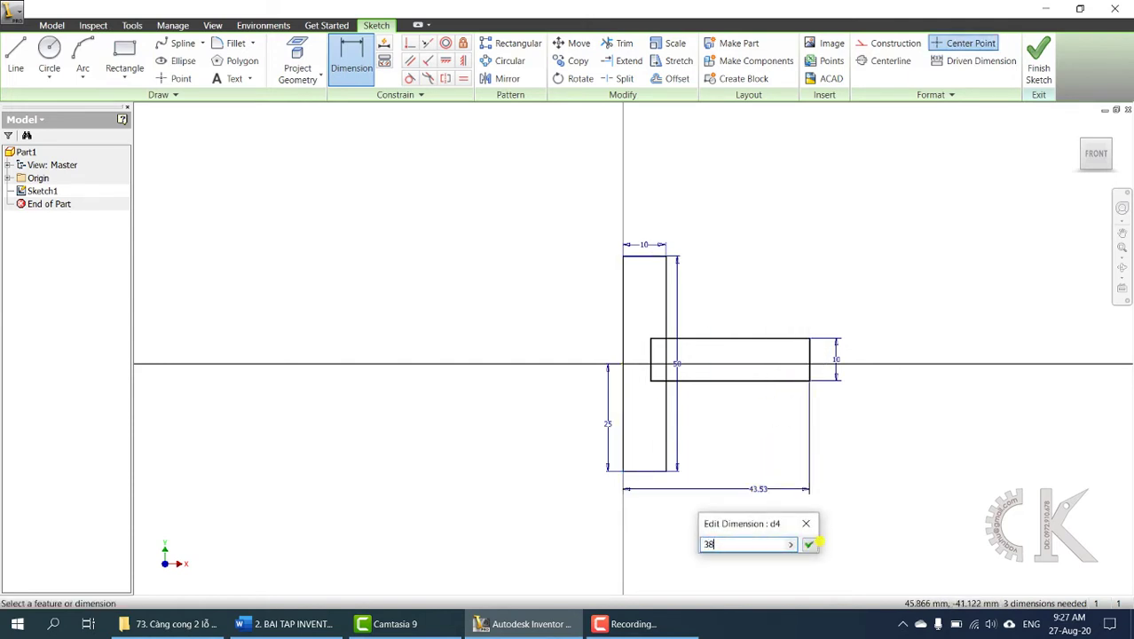
{"action": "left_click", "coordinate": [809, 543]}
Dimension the distance from the horizontal rectangle's bottom edge to the origin as 5 mm.
{"action": "scroll", "coordinate": [658, 392], "scroll_direction": "down", "scroll_amount": 3}
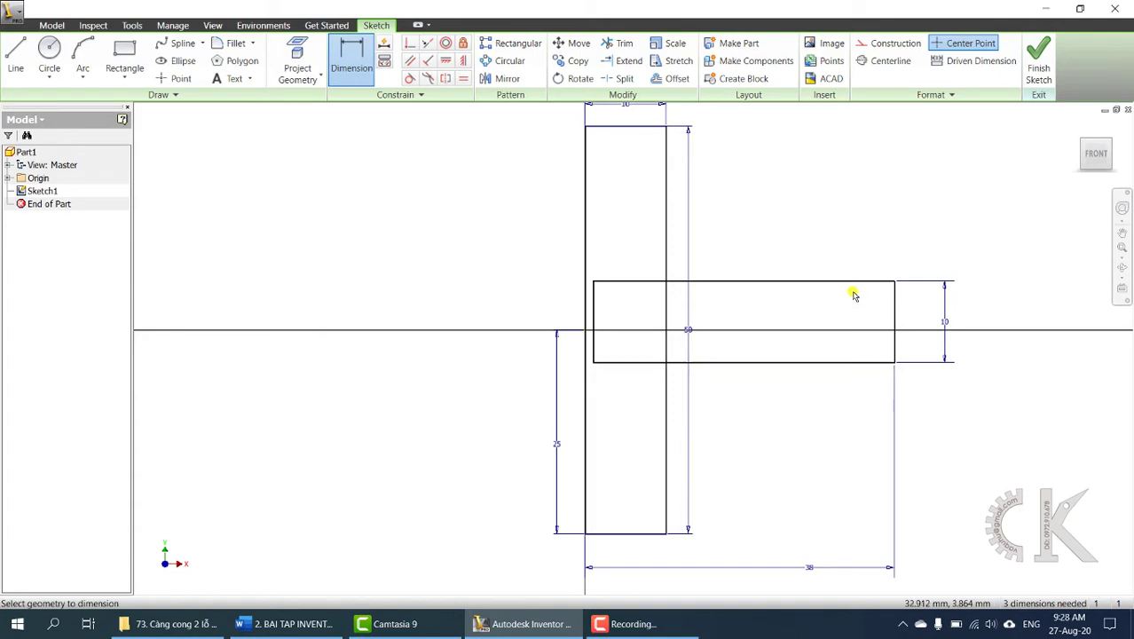
{"action": "left_click", "coordinate": [782, 365]}
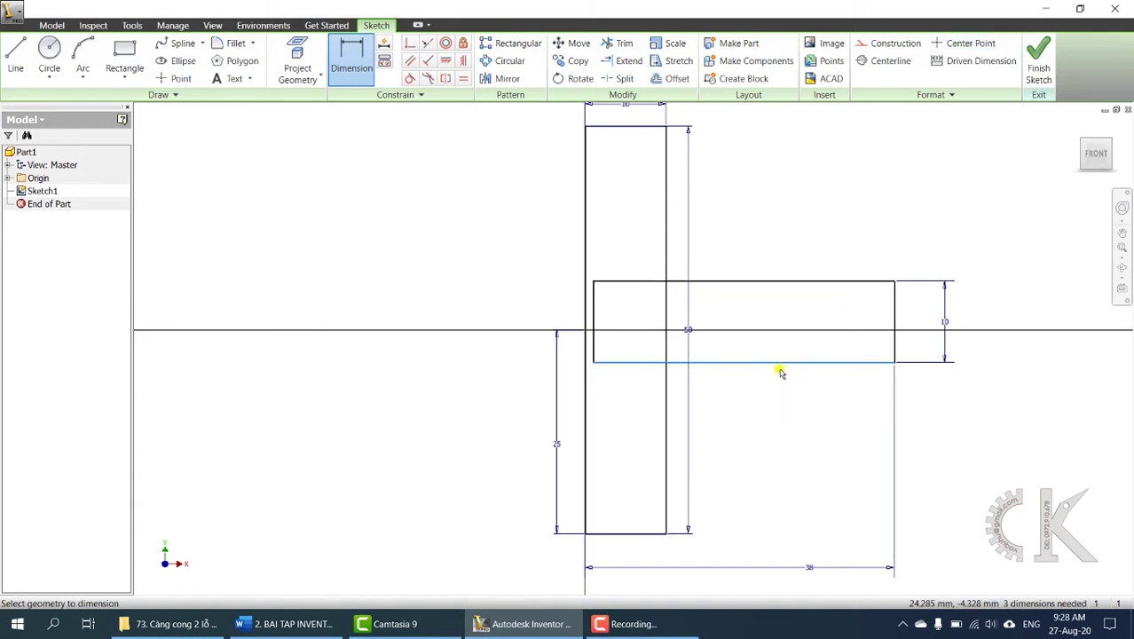
{"action": "left_click", "coordinate": [586, 332]}
{"action": "left_click", "coordinate": [486, 346]}
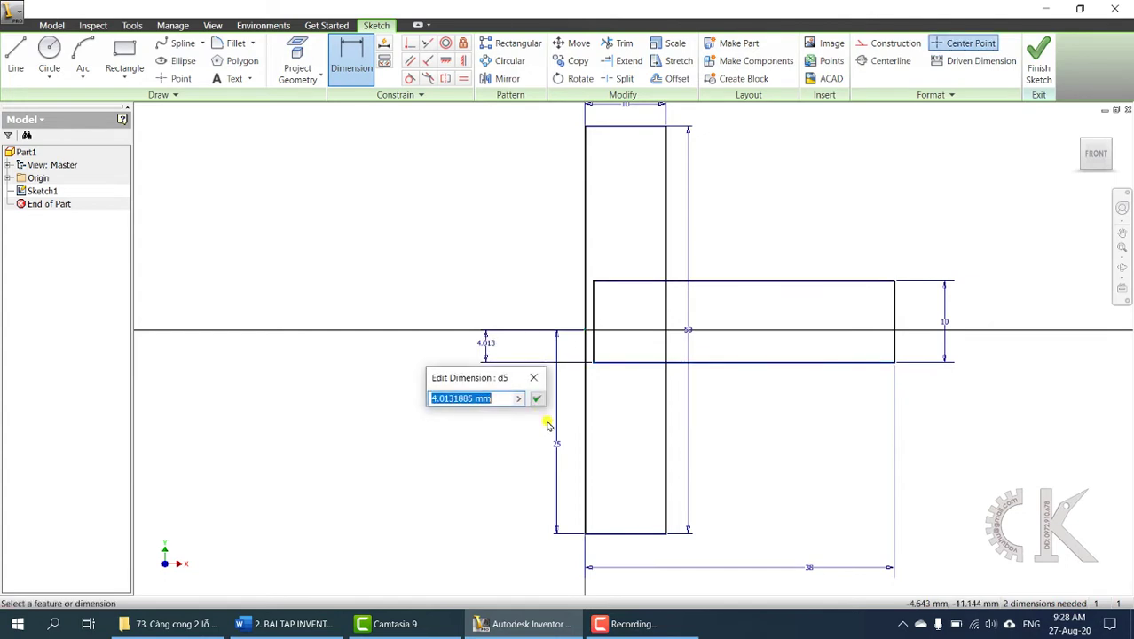
{"action": "type", "text": "5"}
{"action": "left_click", "coordinate": [538, 400]}
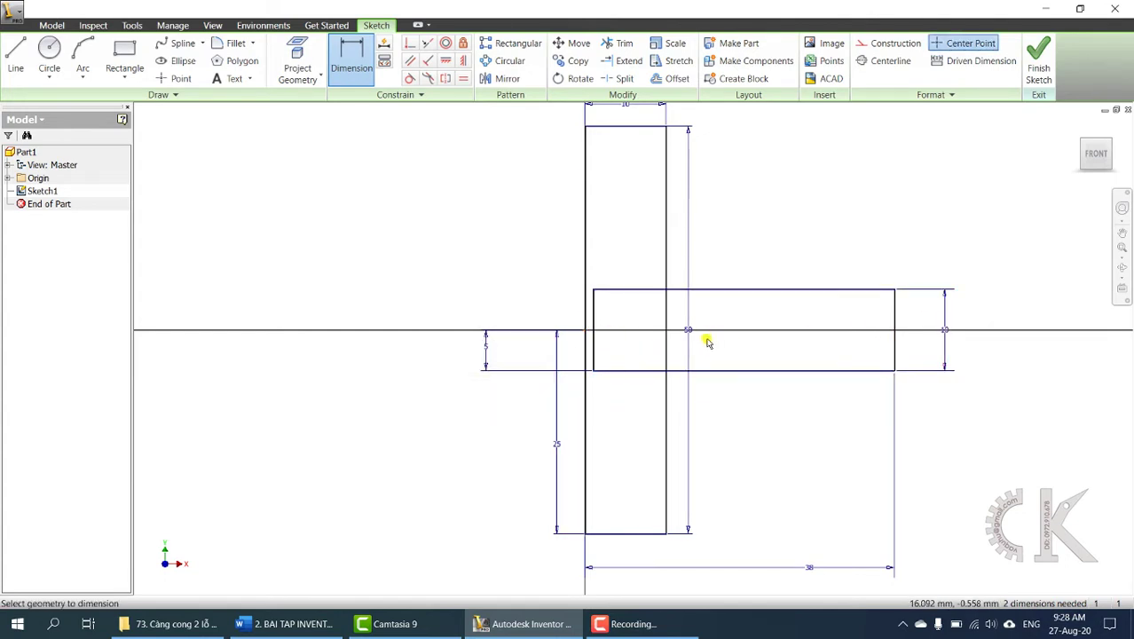
Trim the overlapping inner segments of the two rectangles into a single T-shaped outline, and finish the sketch.
{"action": "left_click", "coordinate": [625, 46]}
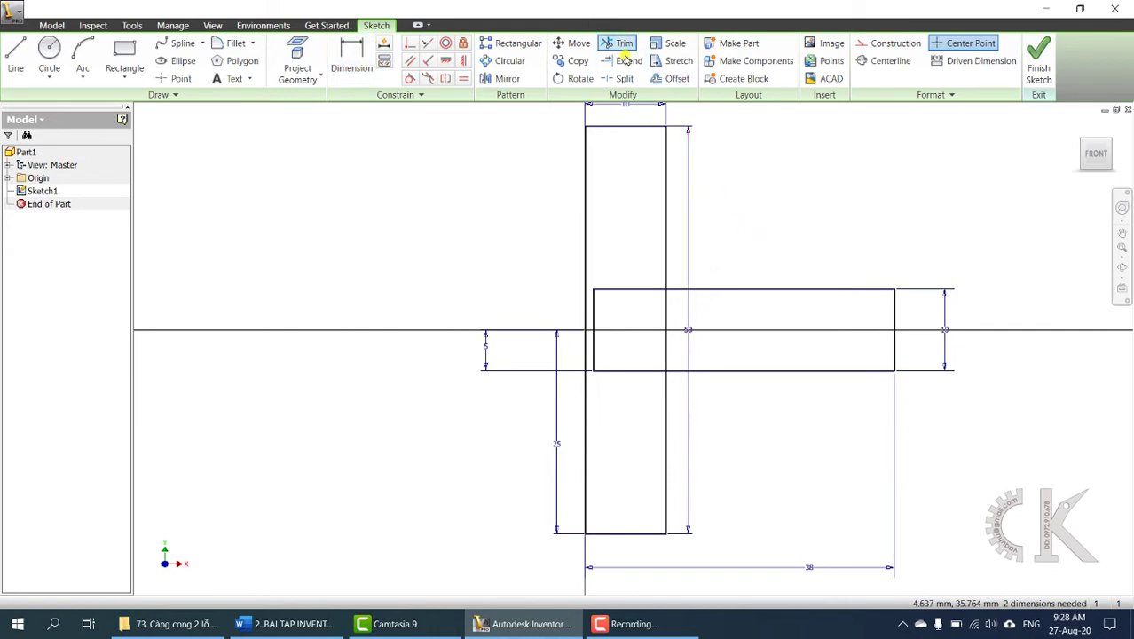
{"action": "left_click", "coordinate": [647, 290]}
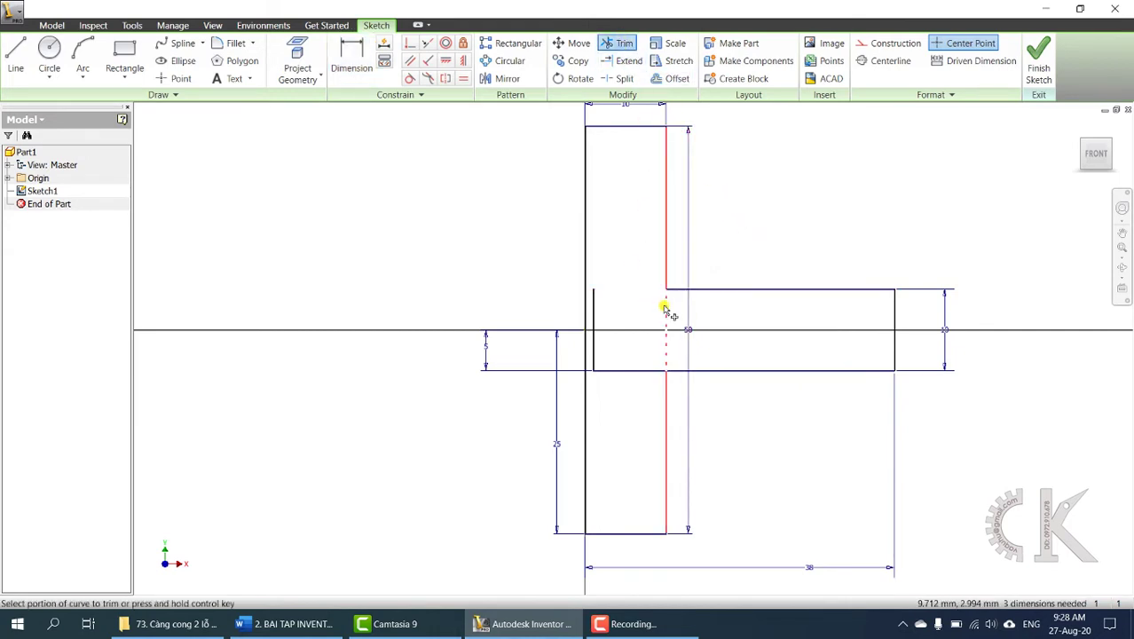
{"action": "left_click", "coordinate": [666, 308]}
{"action": "left_click", "coordinate": [642, 369]}
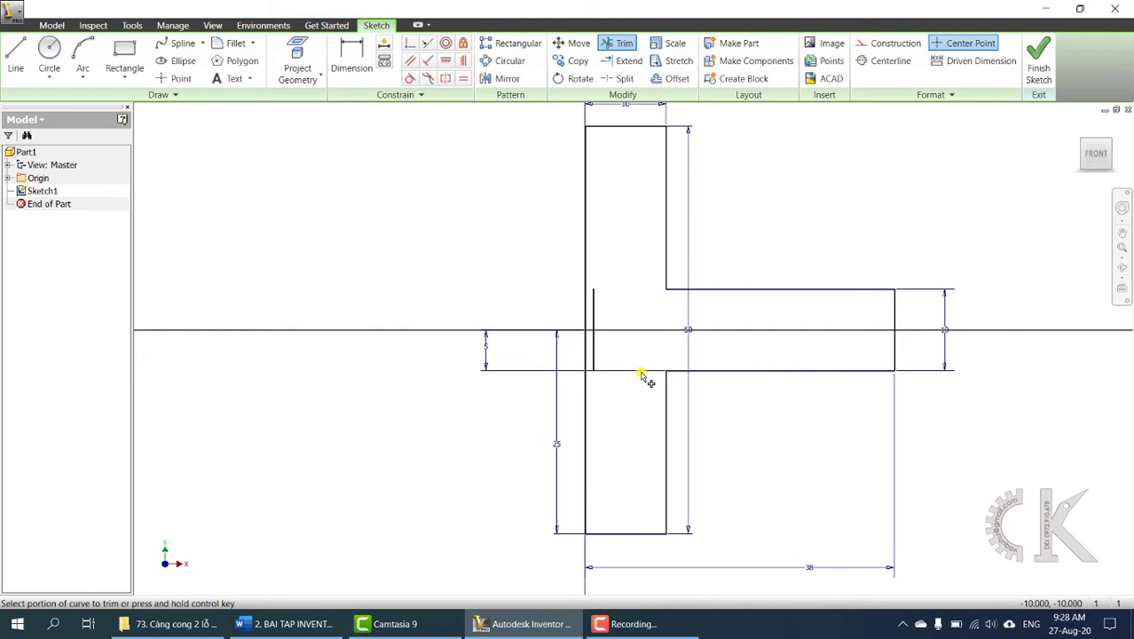
{"action": "left_click", "coordinate": [592, 341]}
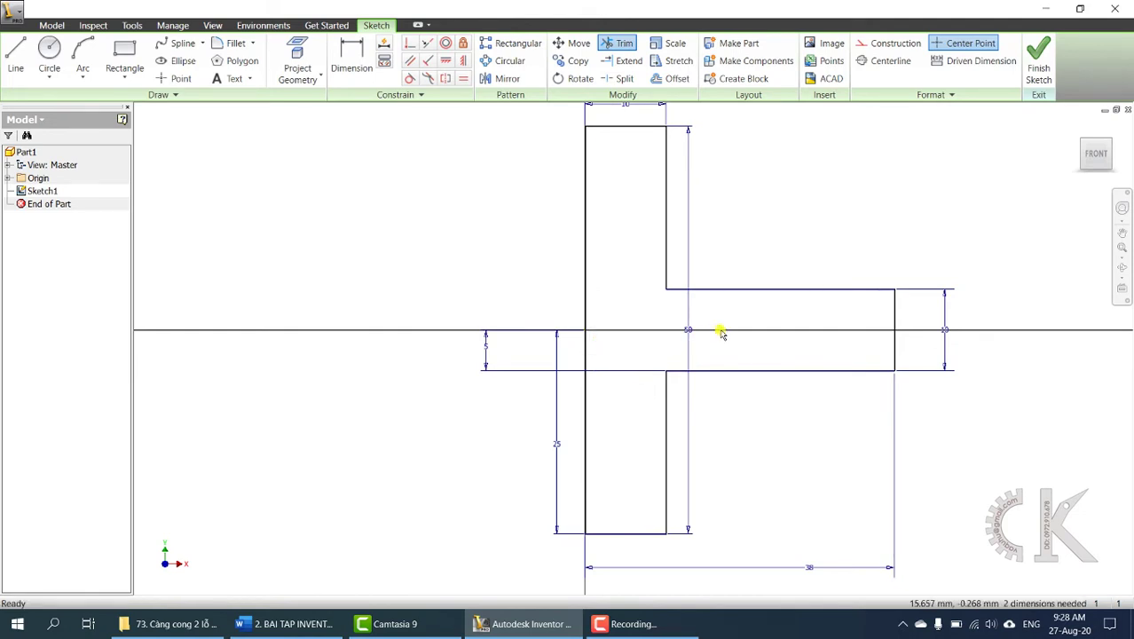
{"action": "key", "text": "Escape"}
{"action": "scroll", "coordinate": [776, 302], "scroll_direction": "down", "scroll_amount": 2}
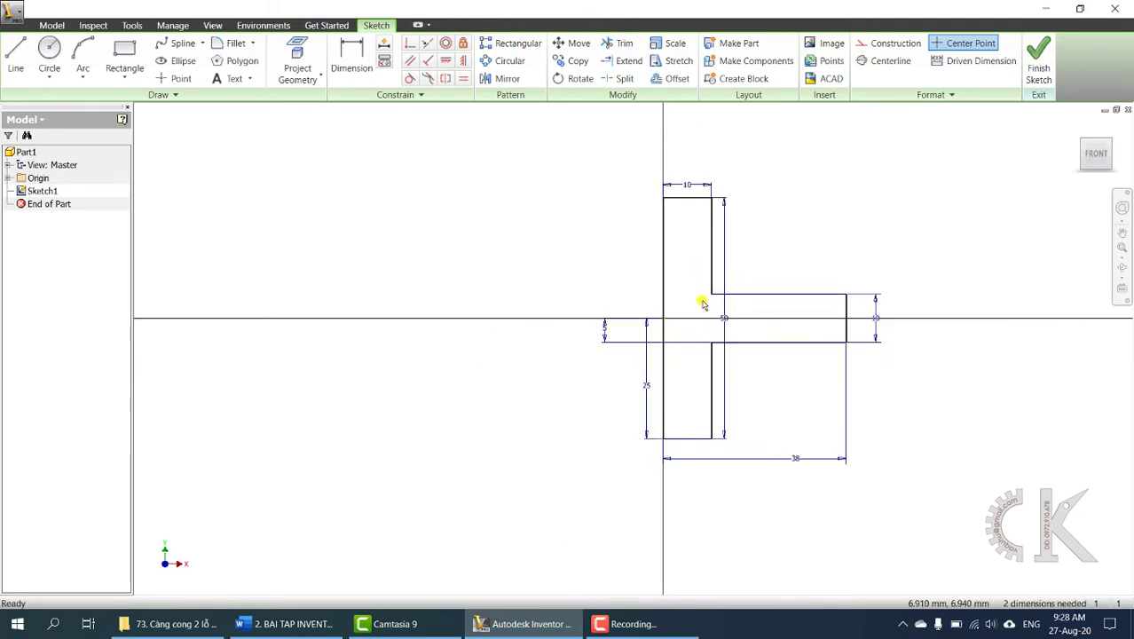
{"action": "left_click", "coordinate": [1038, 63]}
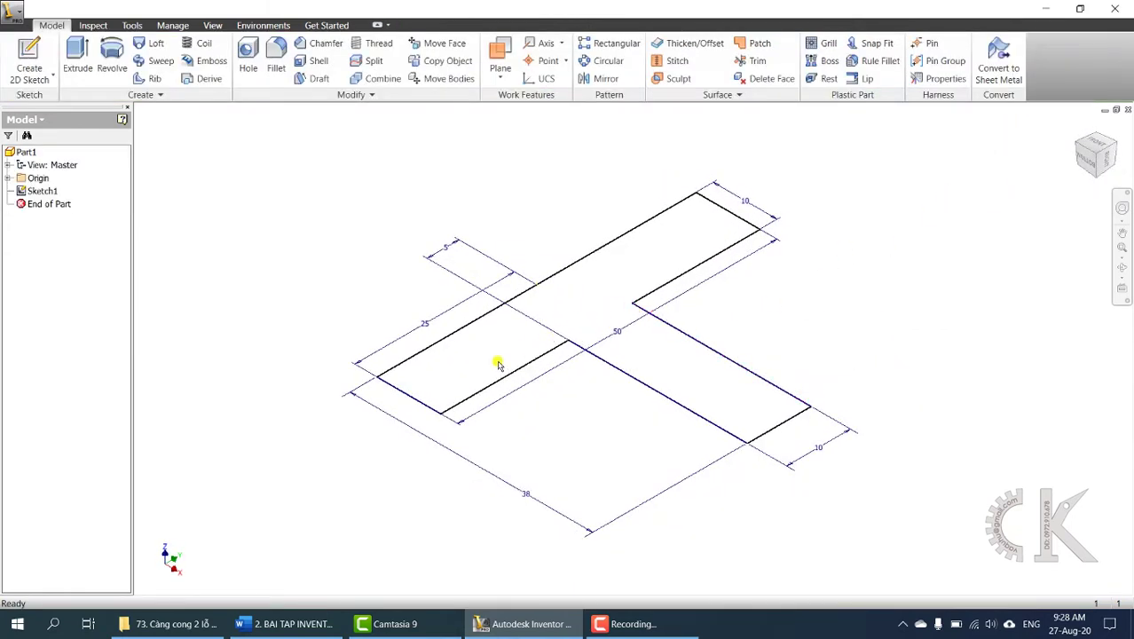
{"action": "scroll", "coordinate": [631, 327], "scroll_direction": "down", "scroll_amount": 5}
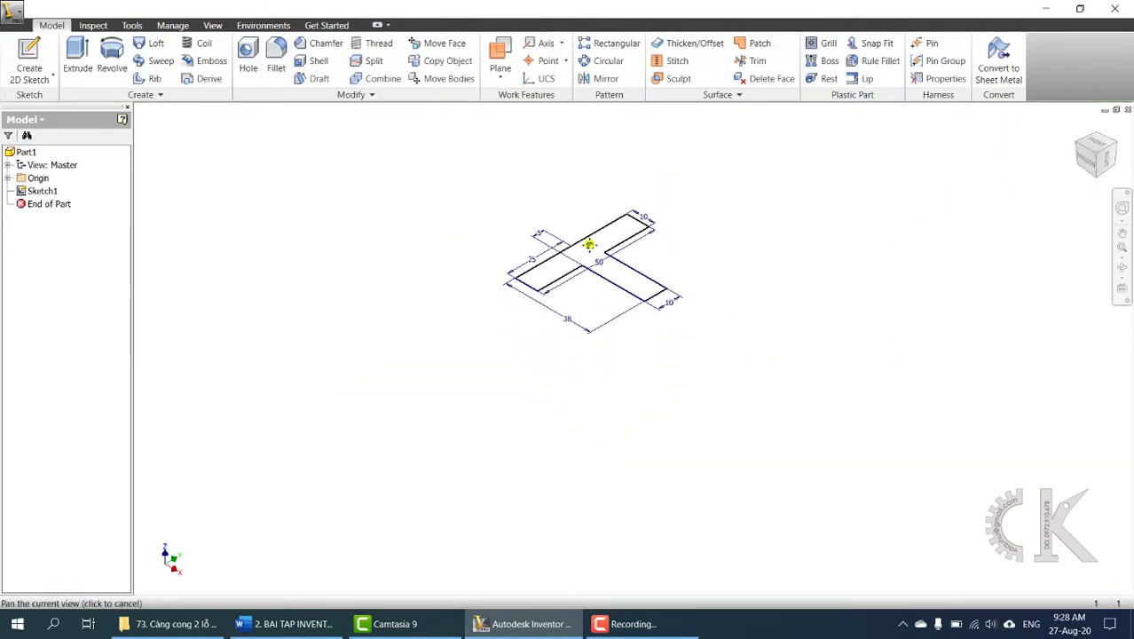
Switch to the Word drawing and examine the lever's front view, side view and section A-A for the bent arm's shape.
{"action": "left_click", "coordinate": [293, 623]}
{"action": "scroll", "coordinate": [565, 312], "scroll_direction": "up", "scroll_amount": 4}
{"action": "scroll", "coordinate": [565, 312], "scroll_direction": "up", "scroll_amount": 2}
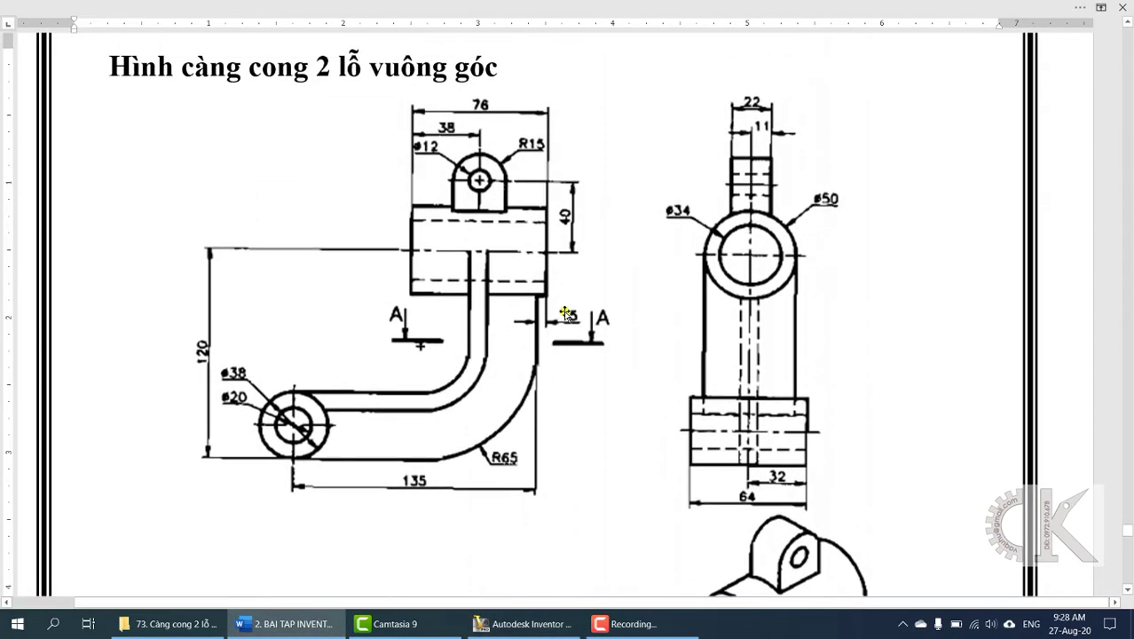
{"action": "scroll", "coordinate": [792, 312], "scroll_direction": "down", "scroll_amount": 5}
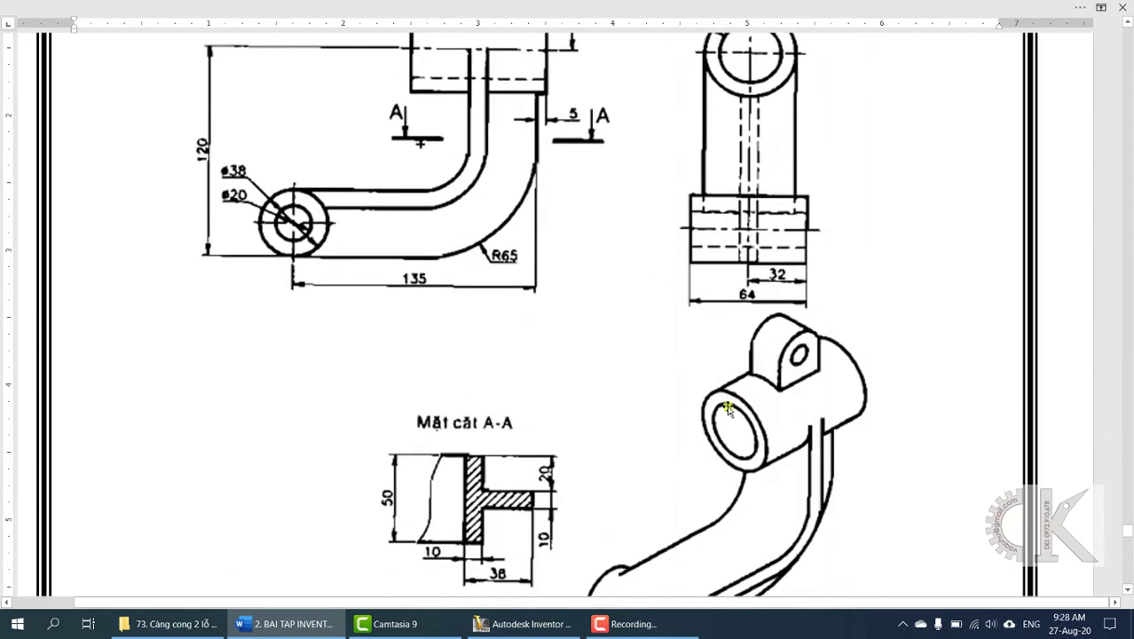
{"action": "scroll", "coordinate": [524, 299], "scroll_direction": "up", "scroll_amount": 3}
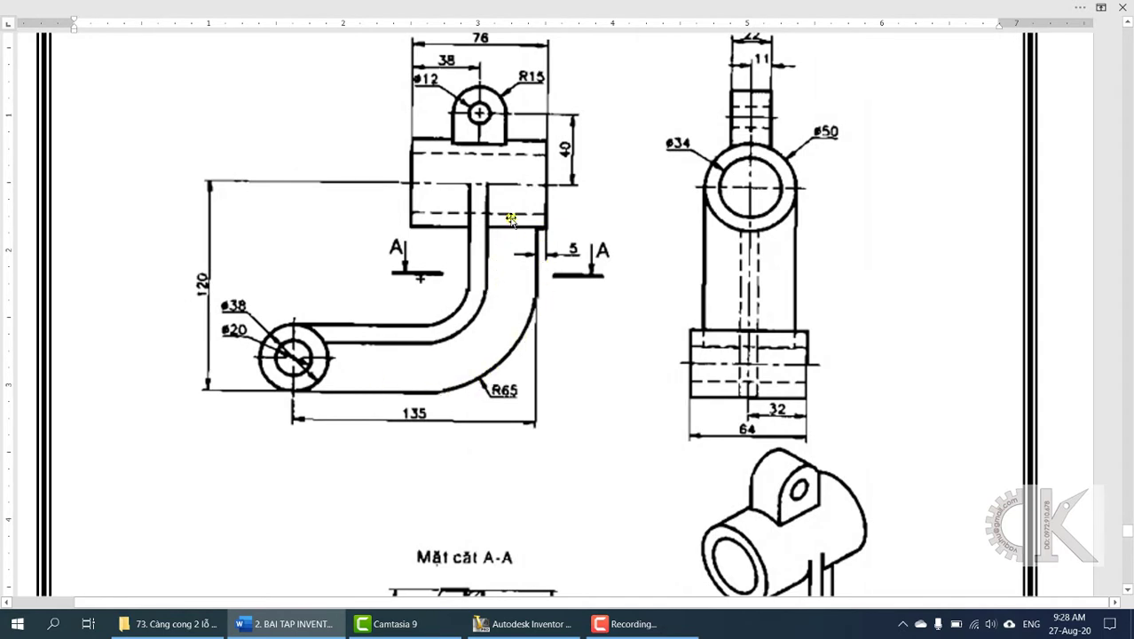
{"action": "scroll", "coordinate": [524, 226], "scroll_direction": "down", "scroll_amount": 3}
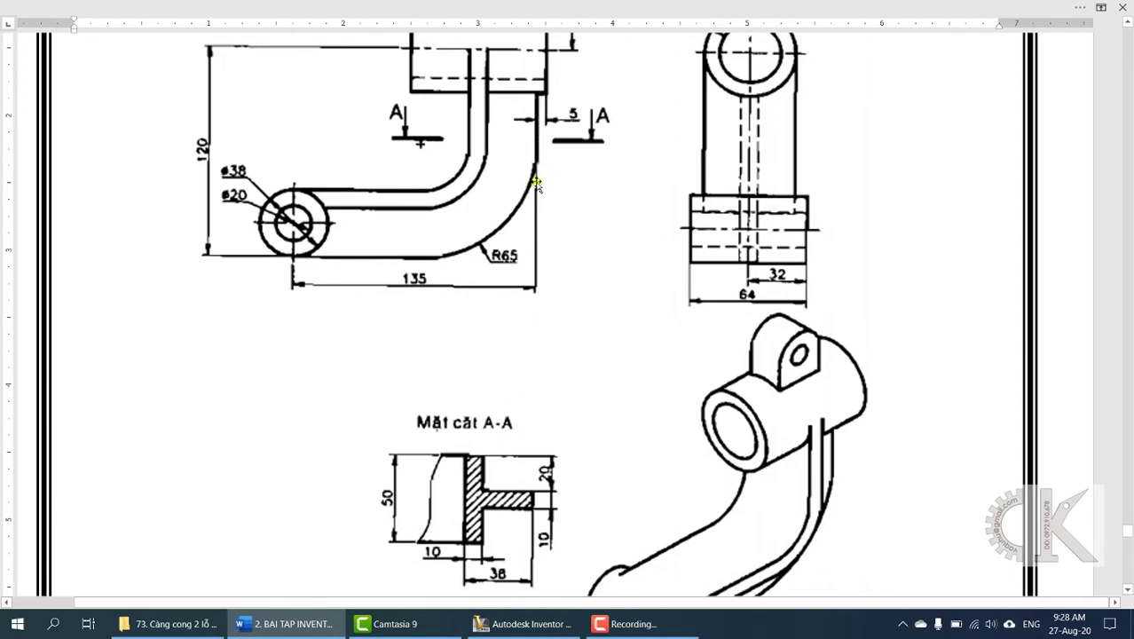
{"action": "scroll", "coordinate": [417, 288], "scroll_direction": "up", "scroll_amount": 2}
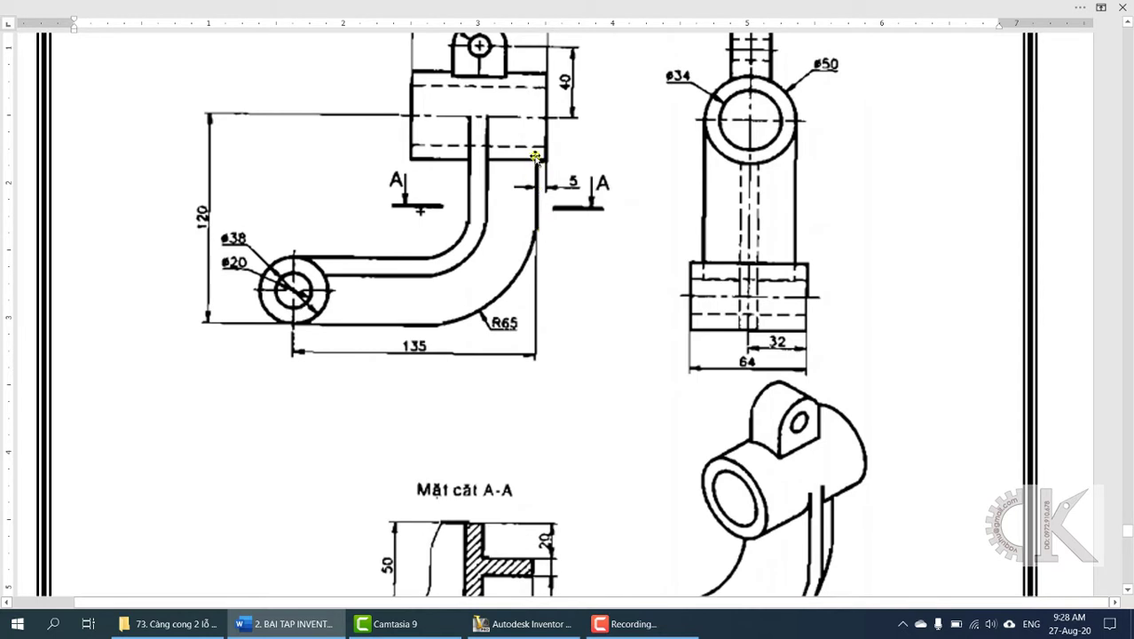
Switch back to Inventor and start a new 2D sketch on the origin XZ plane.
{"action": "left_click", "coordinate": [523, 623]}
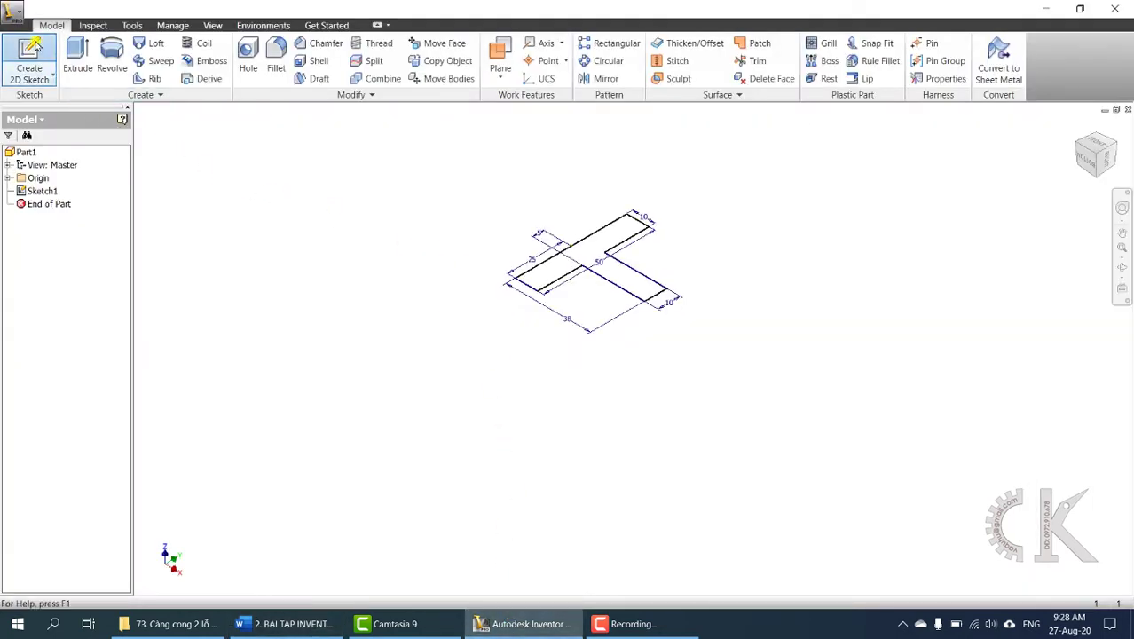
{"action": "left_click", "coordinate": [38, 84]}
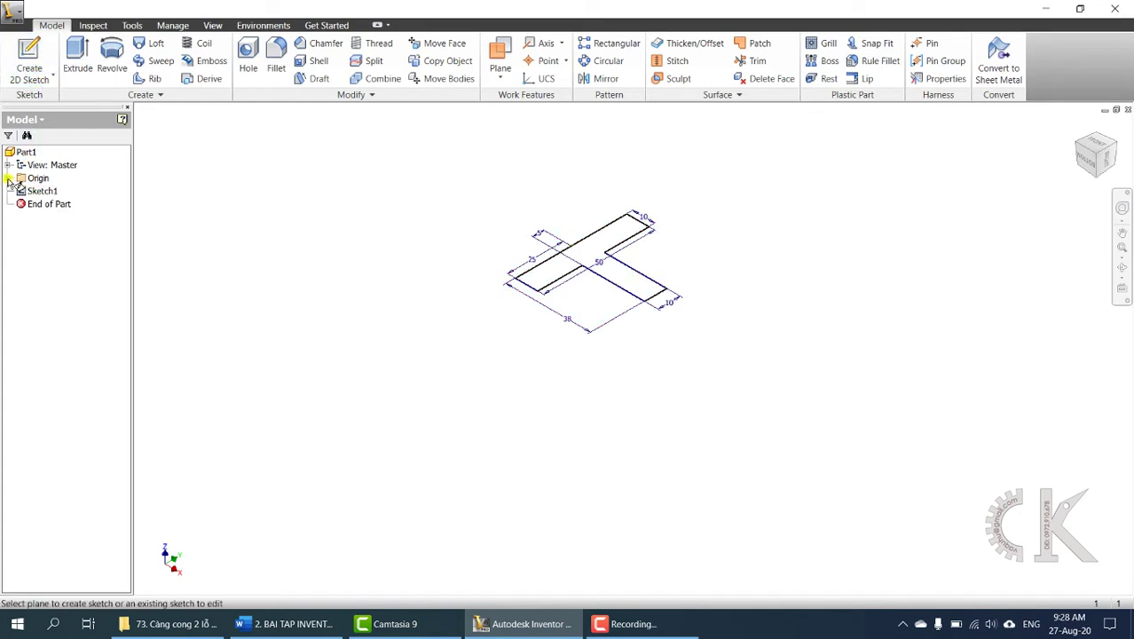
{"action": "left_click", "coordinate": [8, 178]}
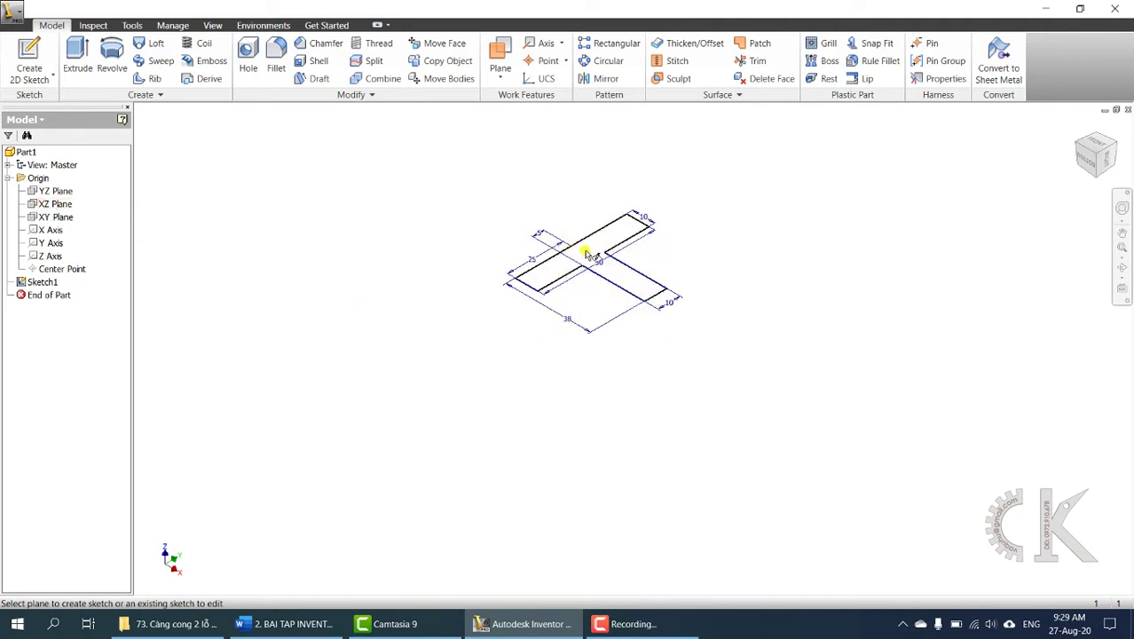
{"action": "left_click", "coordinate": [55, 205]}
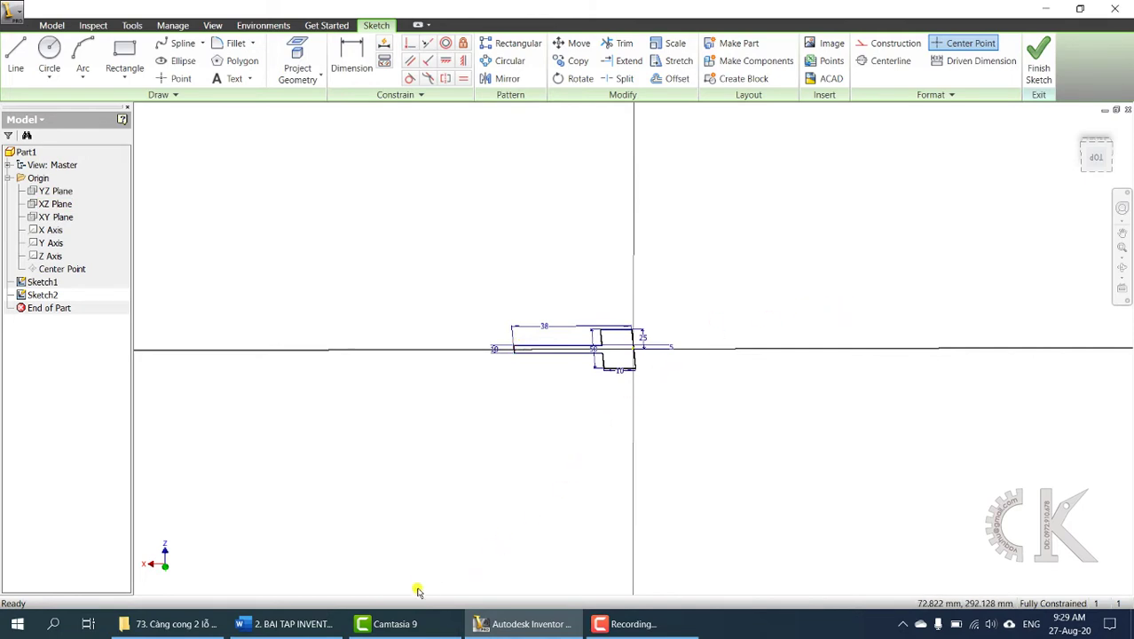
Recheck section A-A in Word, and project the short end edge of the T profile's stem into the new Inventor sketch.
{"action": "left_click", "coordinate": [315, 623]}
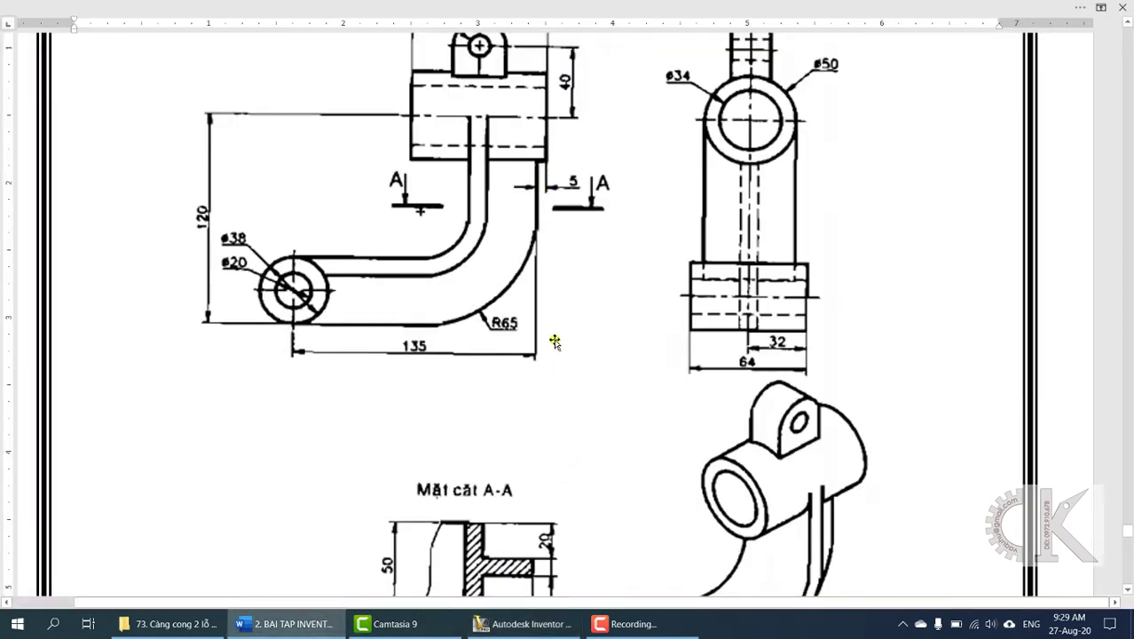
{"action": "scroll", "coordinate": [554, 403], "scroll_direction": "down", "scroll_amount": 2}
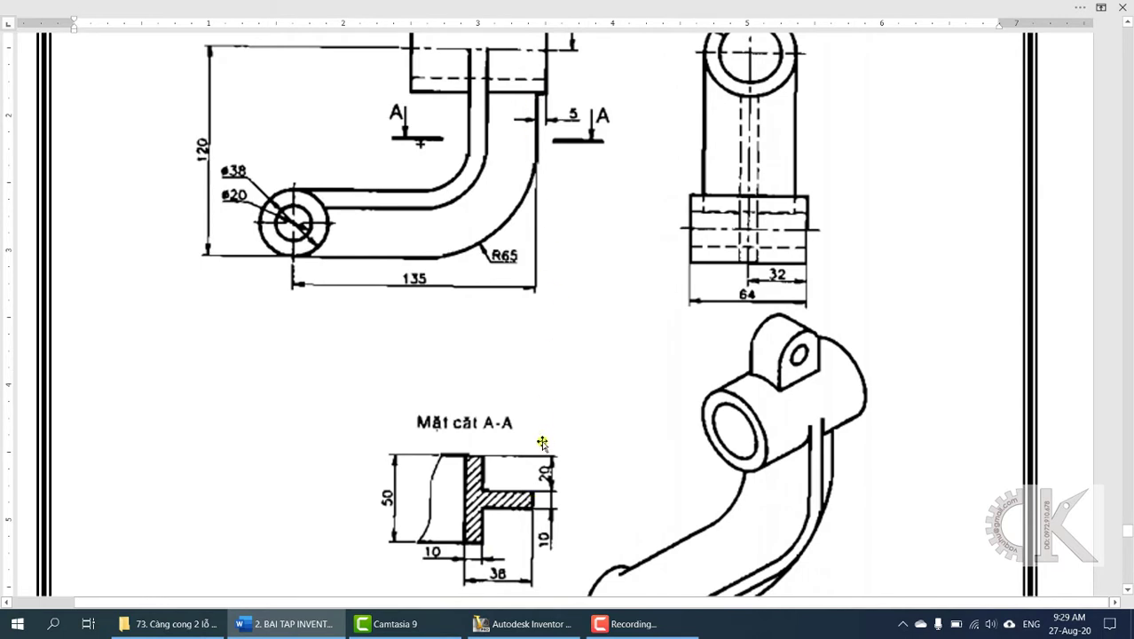
{"action": "left_click", "coordinate": [530, 623]}
{"action": "mouse_move", "coordinate": [546, 399]}
{"action": "middle_mouse_down", "text": "shift"}
{"action": "mouse_move", "coordinate": [585, 412]}
{"action": "mouse_move", "coordinate": [680, 405]}
{"action": "mouse_move", "coordinate": [784, 431]}
{"action": "mouse_move", "coordinate": [815, 492]}
{"action": "mouse_move", "coordinate": [737, 469]}
{"action": "mouse_move", "coordinate": [799, 463]}
{"action": "mouse_move", "coordinate": [896, 355]}
{"action": "middle_mouse_up", "text": "shift"}
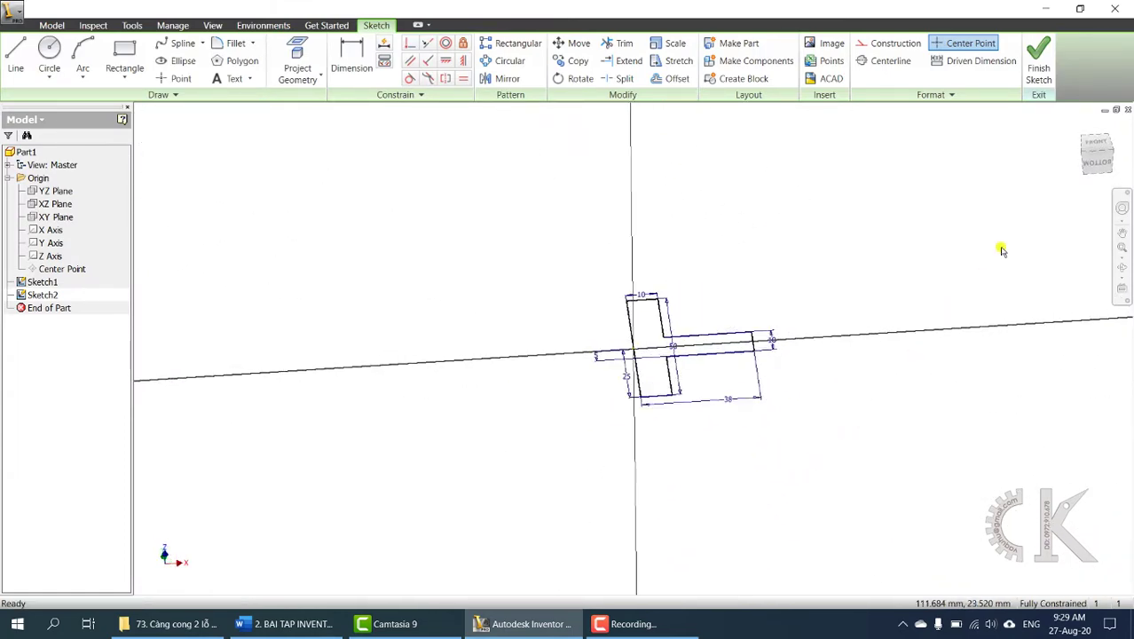
{"action": "left_click", "coordinate": [1096, 165]}
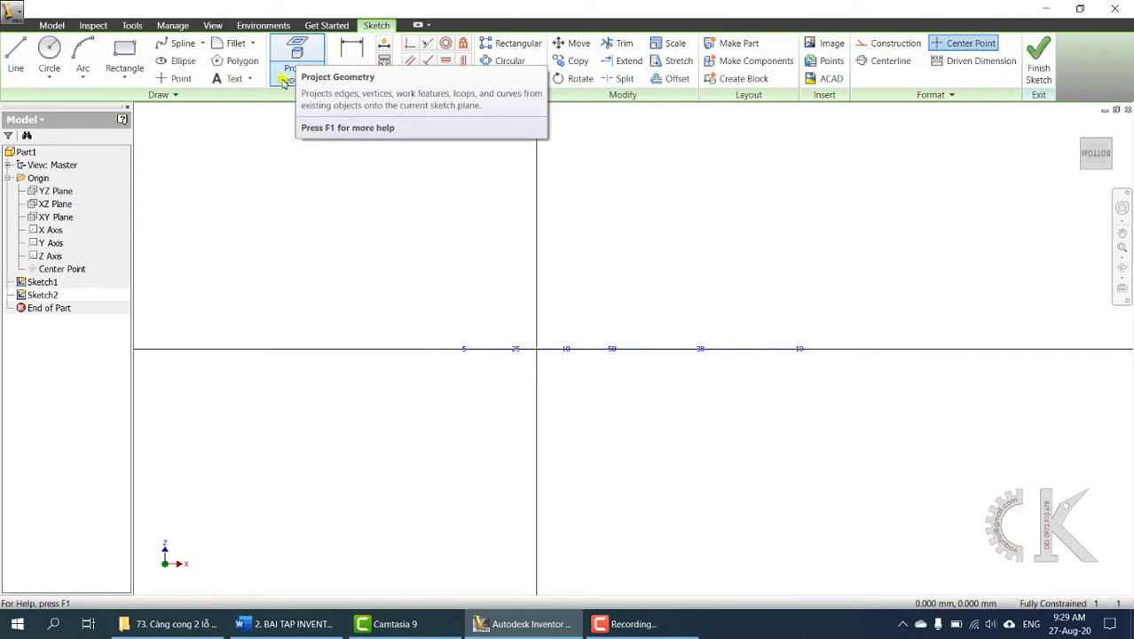
{"action": "left_click", "coordinate": [316, 56]}
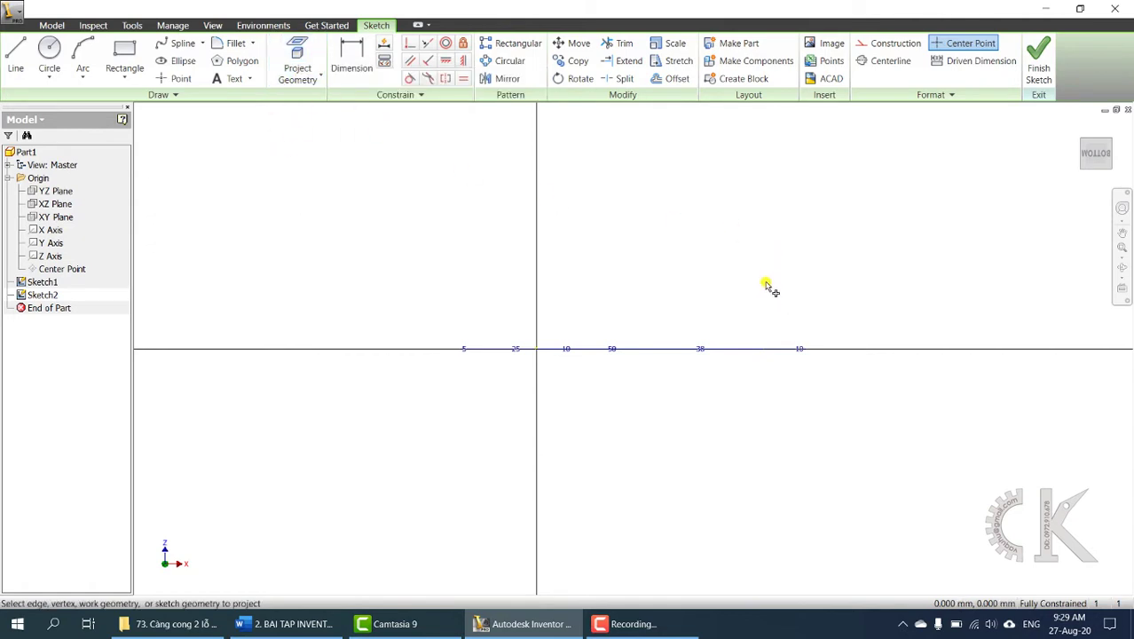
{"action": "middle_click_drag", "start_coordinate": [766, 287], "coordinate": [760, 296], "text": "shift"}
{"action": "scroll", "coordinate": [764, 351], "scroll_direction": "up", "scroll_amount": 3}
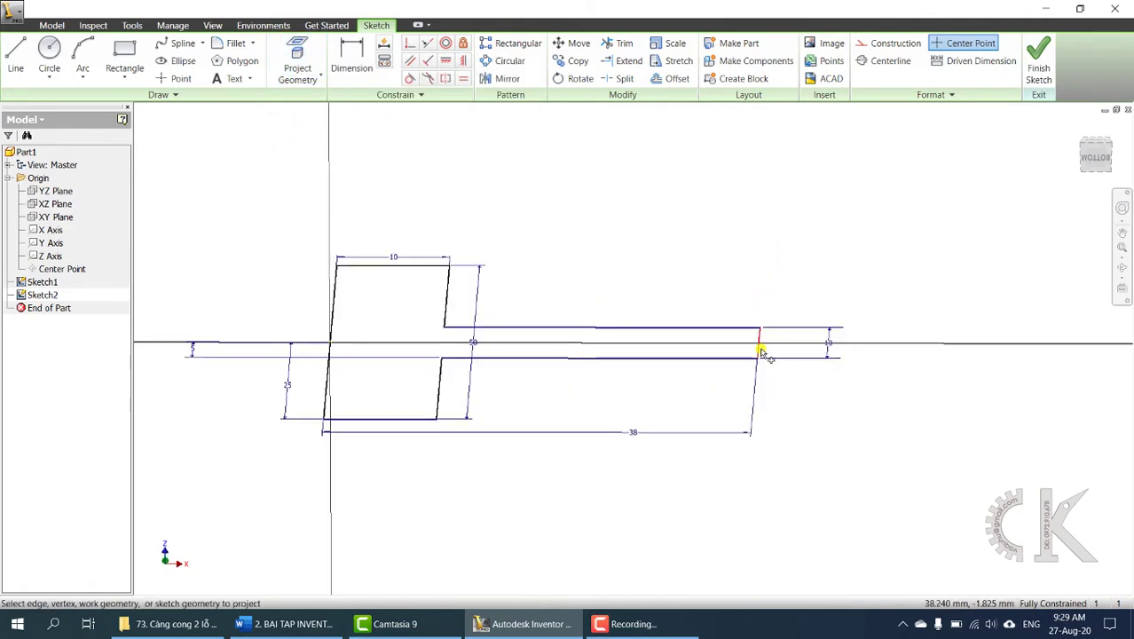
{"action": "scroll", "coordinate": [772, 364], "scroll_direction": "up", "scroll_amount": 1}
{"action": "scroll", "coordinate": [767, 355], "scroll_direction": "down", "scroll_amount": 2}
{"action": "scroll", "coordinate": [763, 349], "scroll_direction": "up", "scroll_amount": 4}
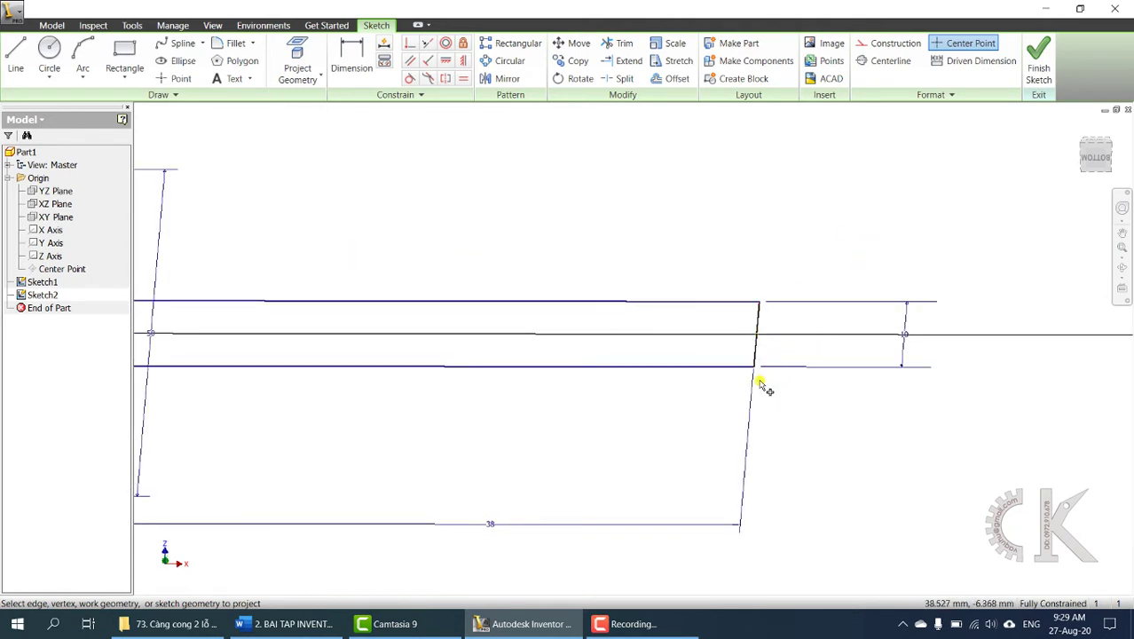
{"action": "left_click_drag", "start_coordinate": [1094, 159], "coordinate": [1089, 173]}
{"action": "left_click", "coordinate": [1090, 173]}
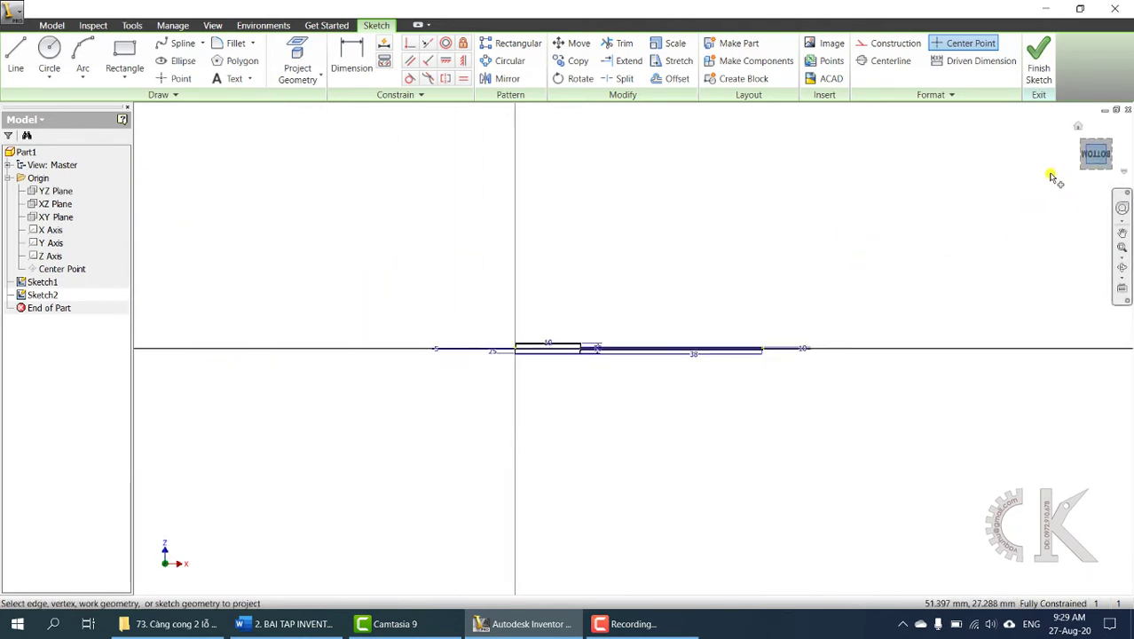
Start a line at the projected end of the stem, and check the arm's 120 height and R65 bend in Word.
{"action": "left_click", "coordinate": [15, 55]}
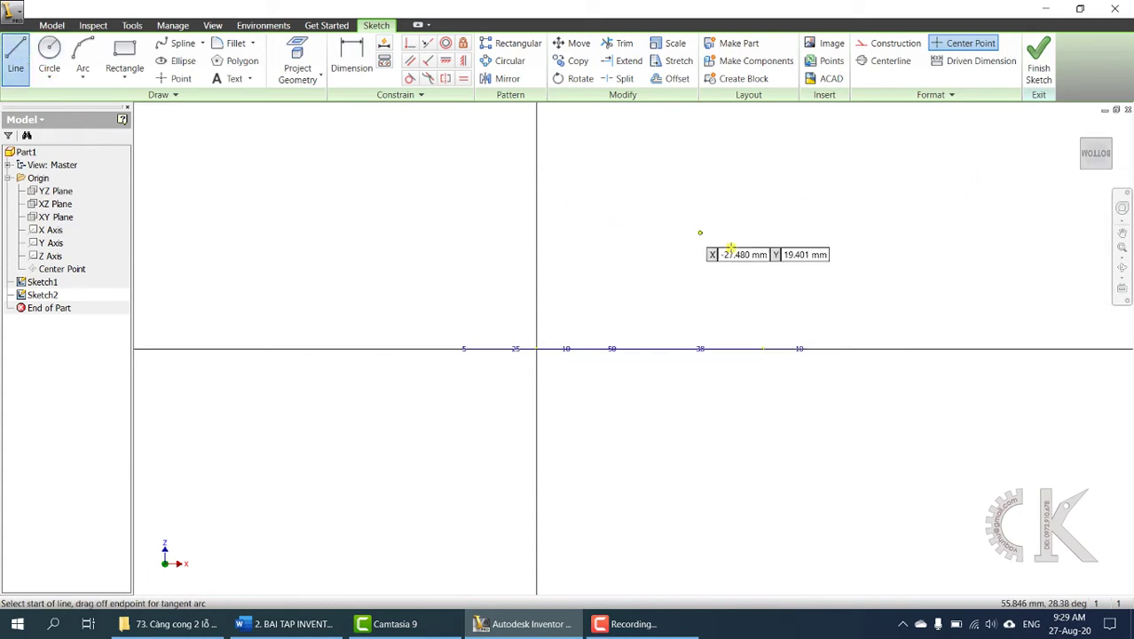
{"action": "left_click", "coordinate": [763, 349]}
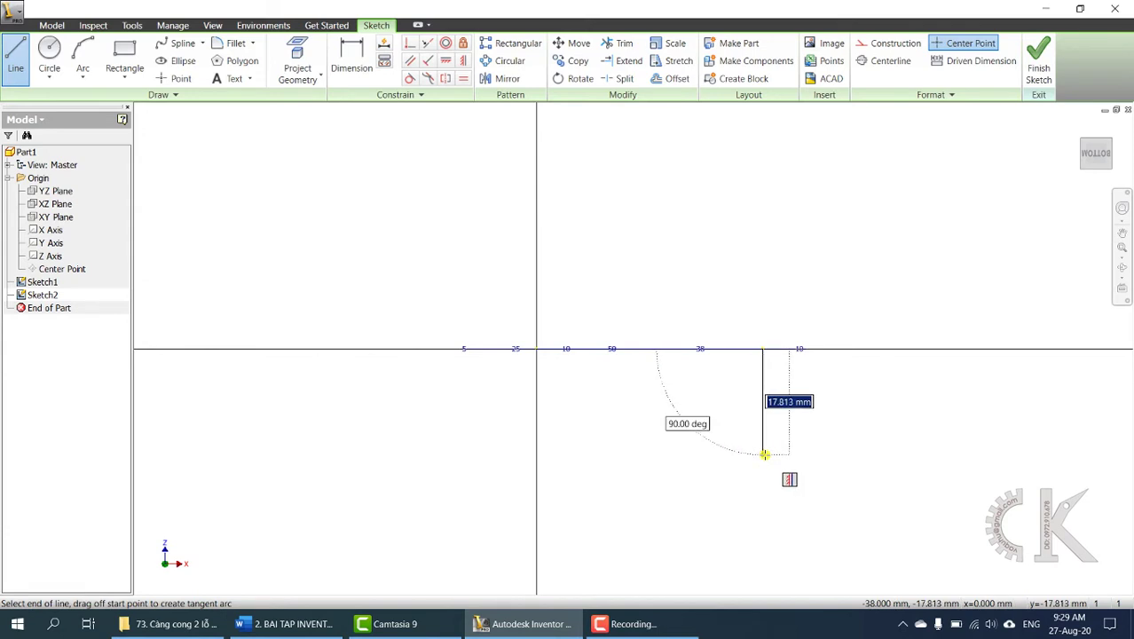
{"action": "left_click", "coordinate": [284, 624]}
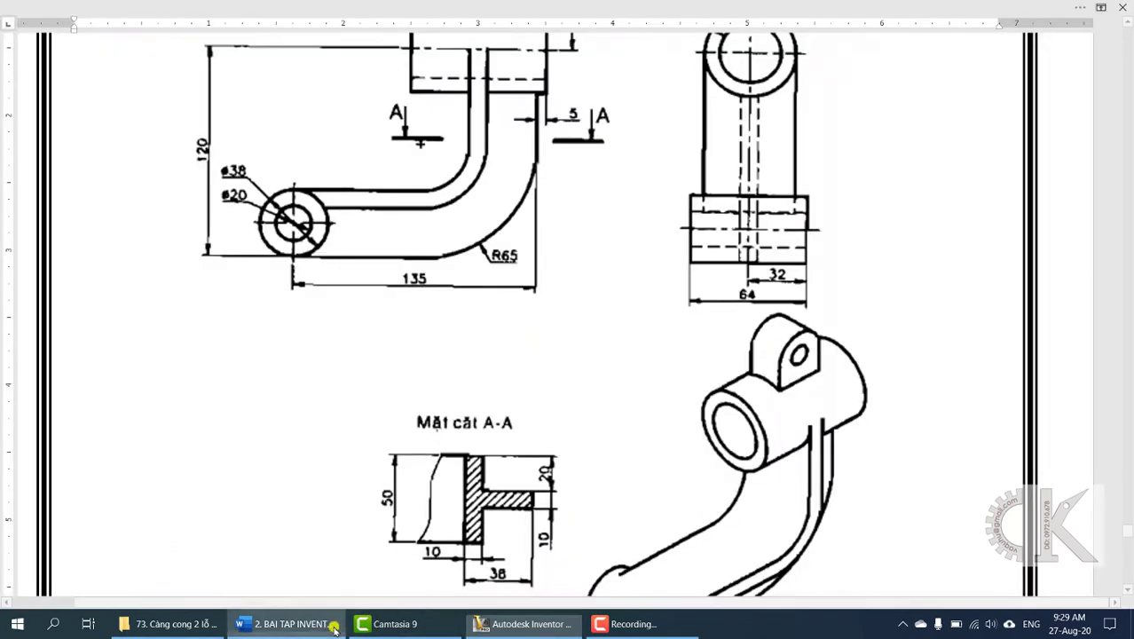
{"action": "scroll", "coordinate": [601, 354], "scroll_direction": "up", "scroll_amount": 5}
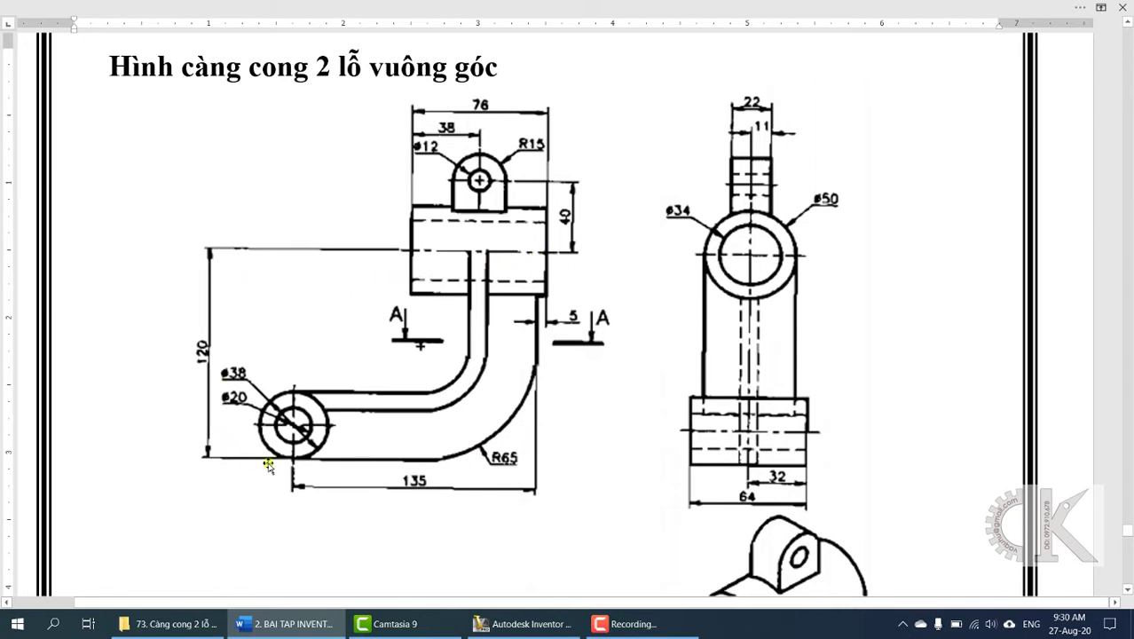
Open the Windows Calculator, shrink its window and place it beside the drawing's front view.
{"action": "left_click", "coordinate": [54, 625]}
{"action": "type", "text": "c"}
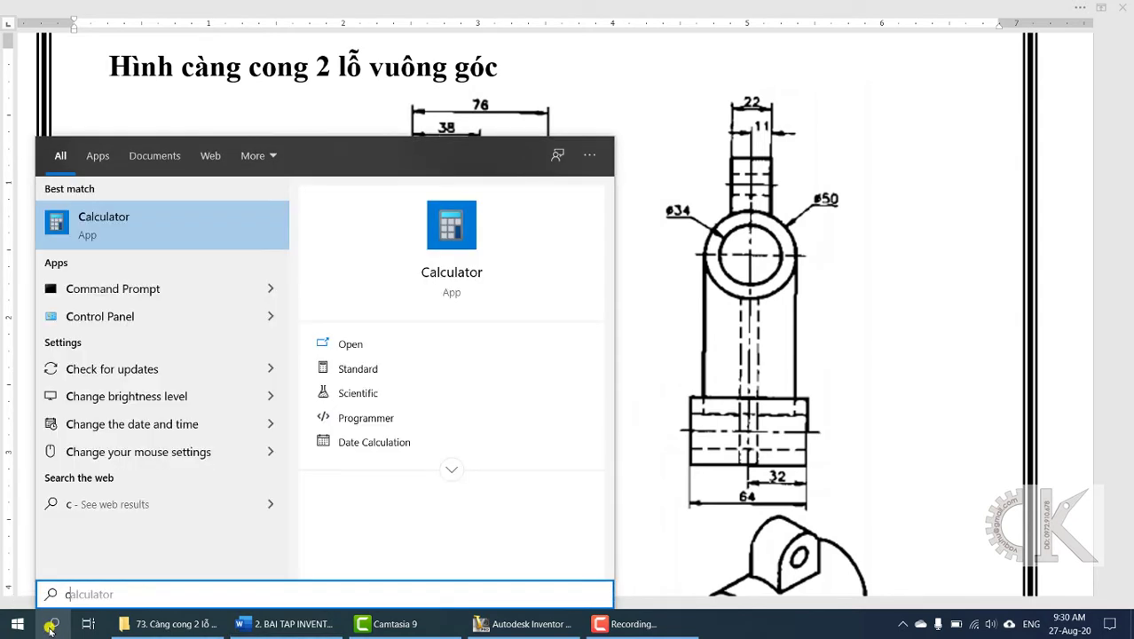
{"action": "type", "text": "al"}
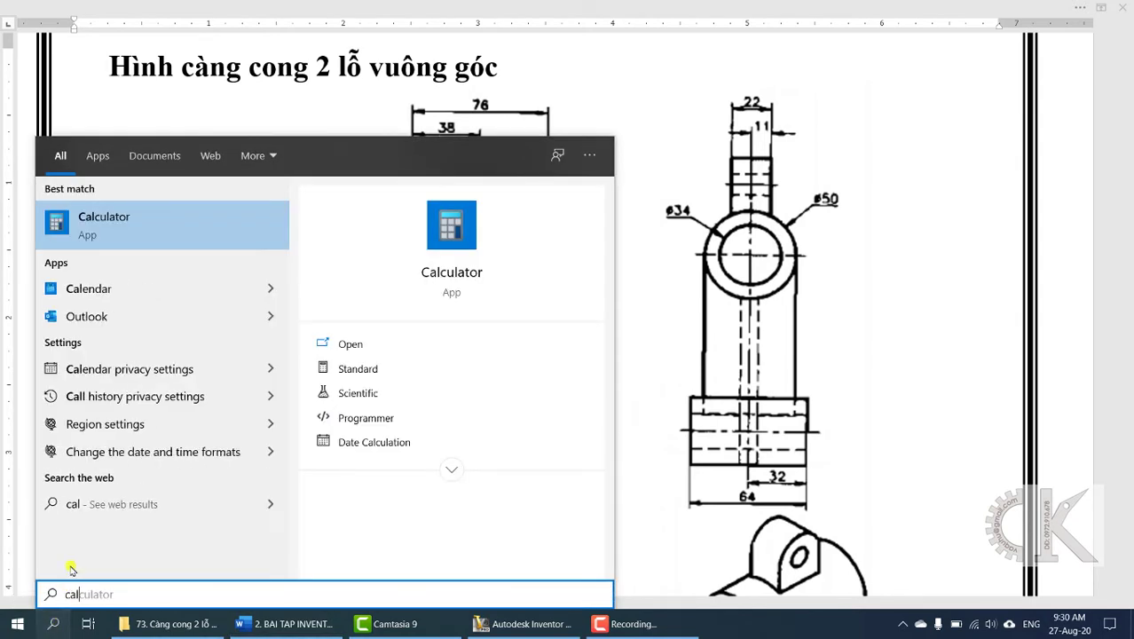
{"action": "left_click", "coordinate": [145, 222]}
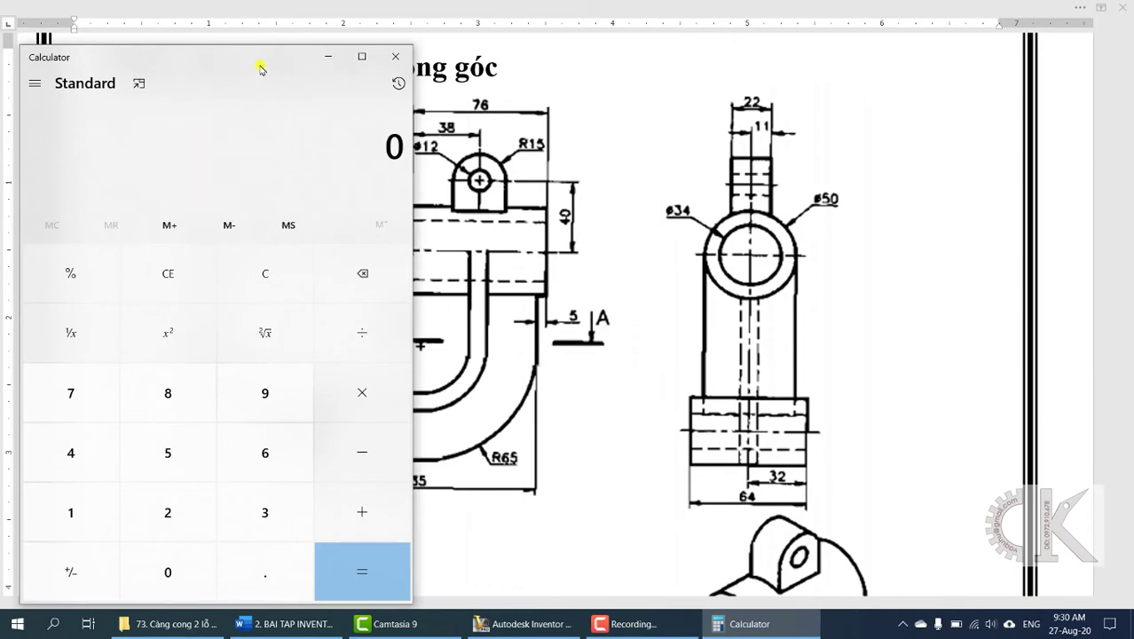
{"action": "left_click_drag", "start_coordinate": [254, 56], "coordinate": [309, 39]}
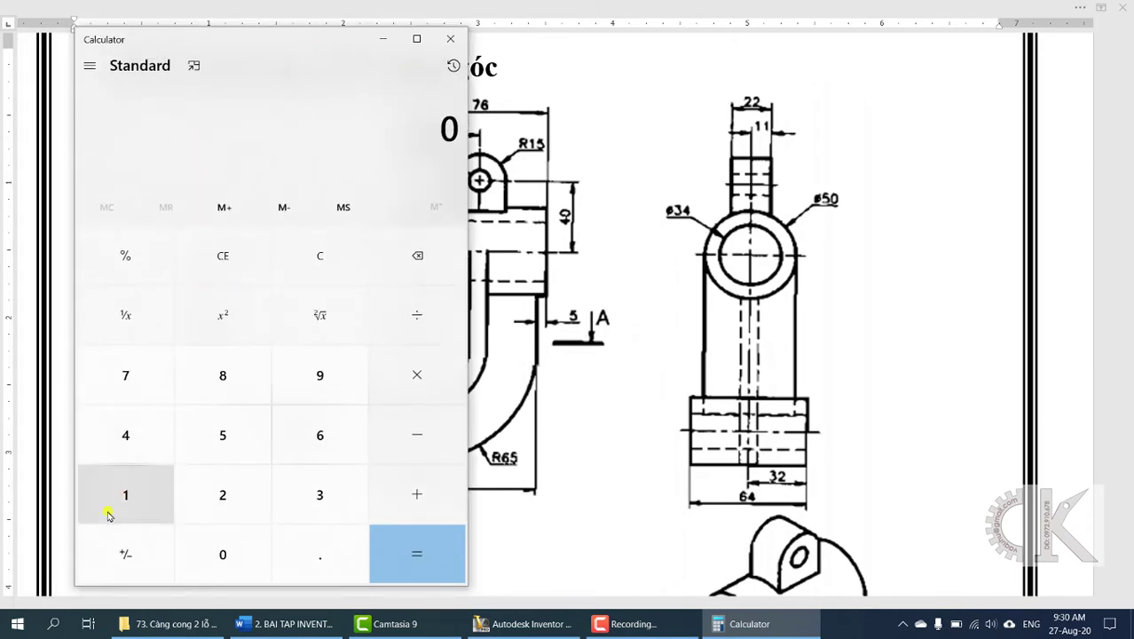
{"action": "left_click_drag", "start_coordinate": [75, 581], "coordinate": [192, 486]}
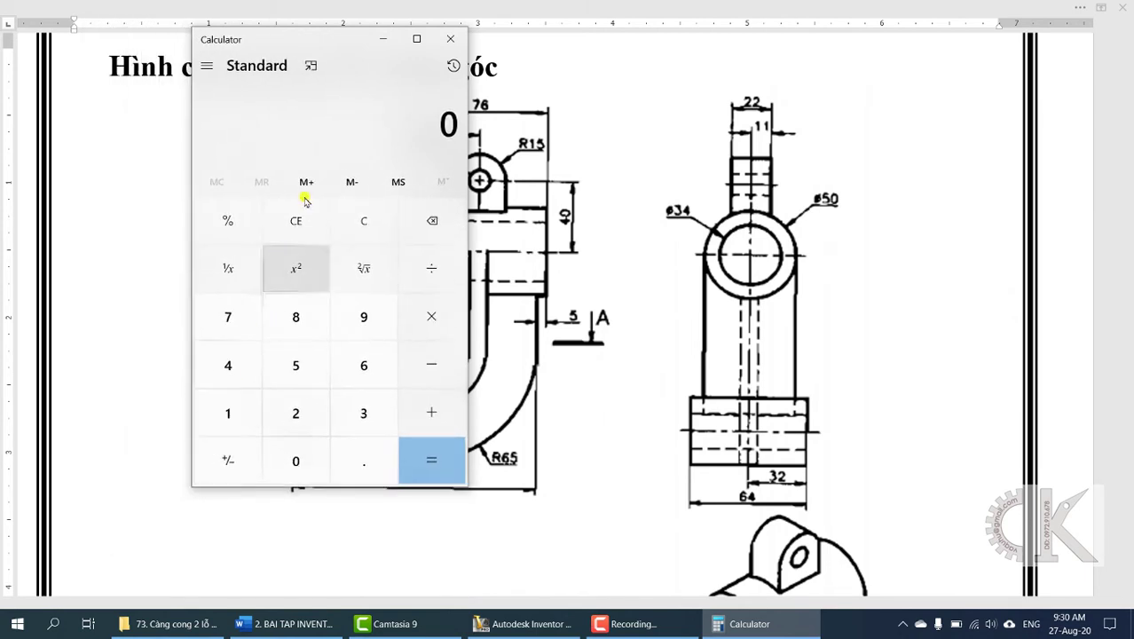
{"action": "mouse_move", "coordinate": [286, 41]}
{"action": "left_mouse_down"}
{"action": "mouse_move", "coordinate": [160, 51]}
{"action": "mouse_move", "coordinate": [90, 93]}
{"action": "mouse_move", "coordinate": [552, 134]}
{"action": "mouse_move", "coordinate": [757, 76]}
{"action": "left_mouse_up"}
Calculate 120 minus 65 to get the length of the arm's straight vertical part.
{"action": "left_click", "coordinate": [692, 438]}
{"action": "left_click", "coordinate": [758, 438]}
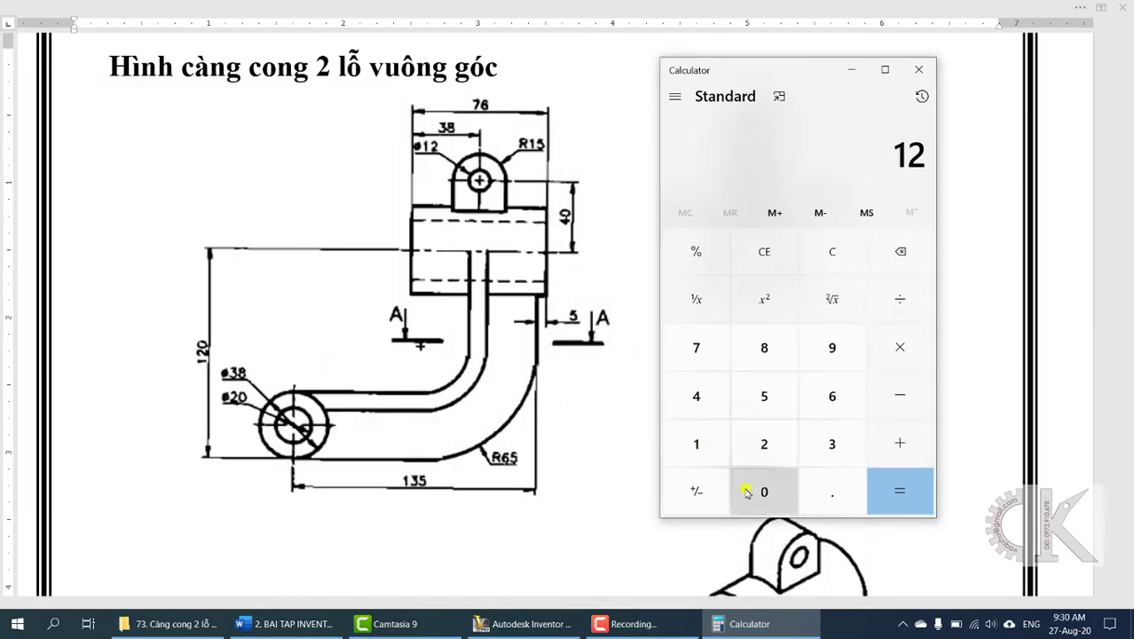
{"action": "left_click", "coordinate": [746, 491]}
{"action": "left_click", "coordinate": [899, 395]}
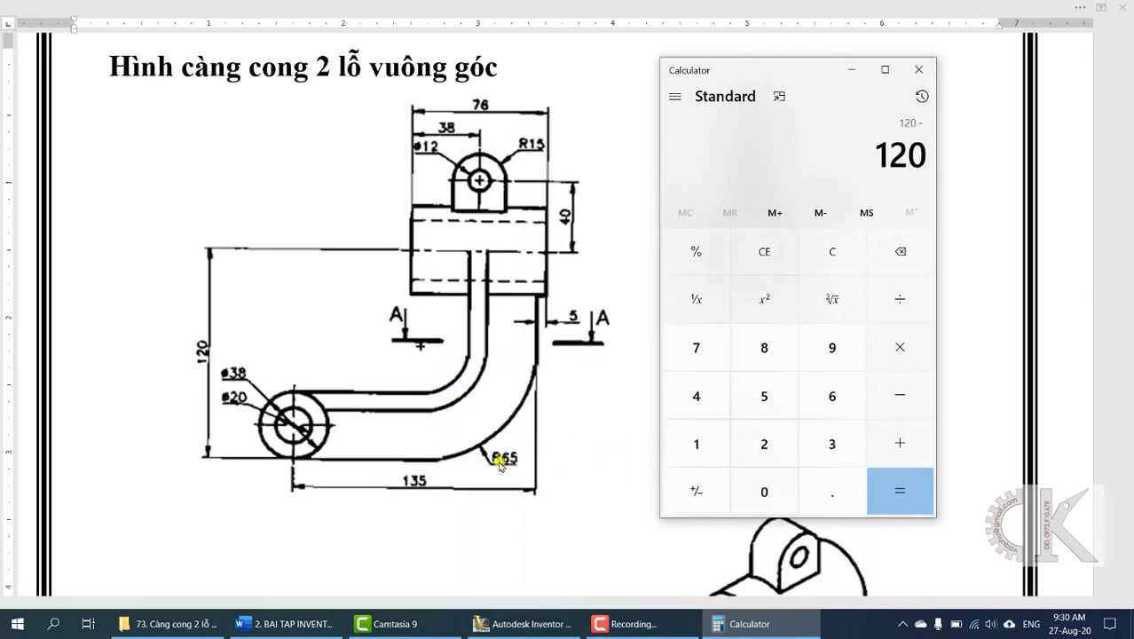
{"action": "left_click", "coordinate": [832, 390]}
{"action": "left_click", "coordinate": [763, 394]}
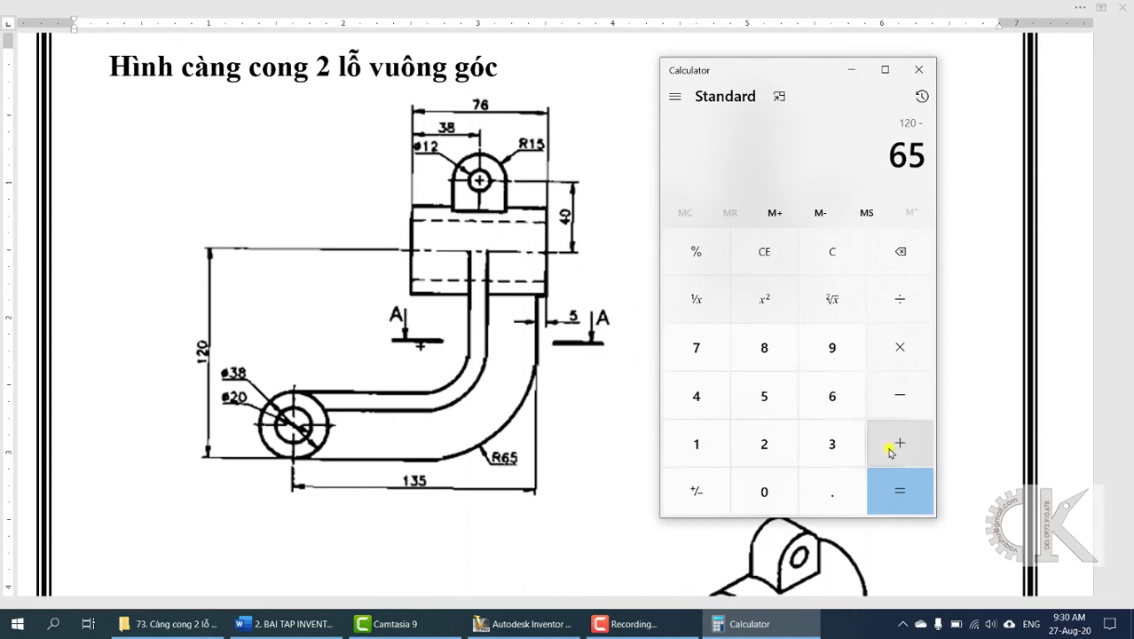
{"action": "left_click", "coordinate": [905, 507]}
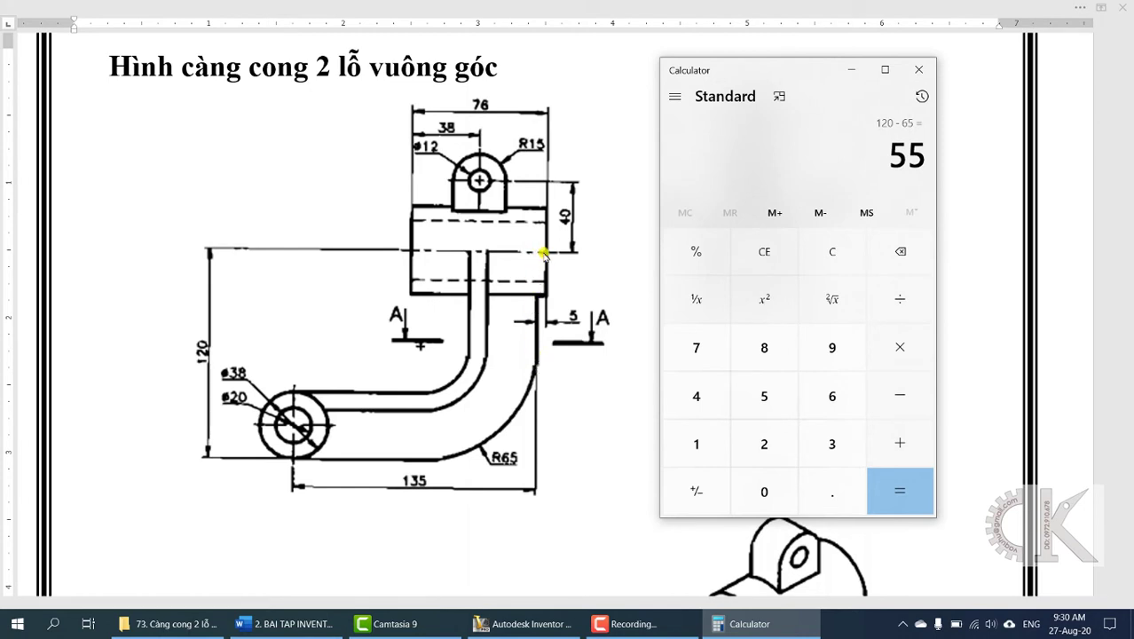
Switch back to Inventor and complete the line from the stem's projected end vertically downward with a length of 55 mm.
{"action": "left_click", "coordinate": [528, 624]}
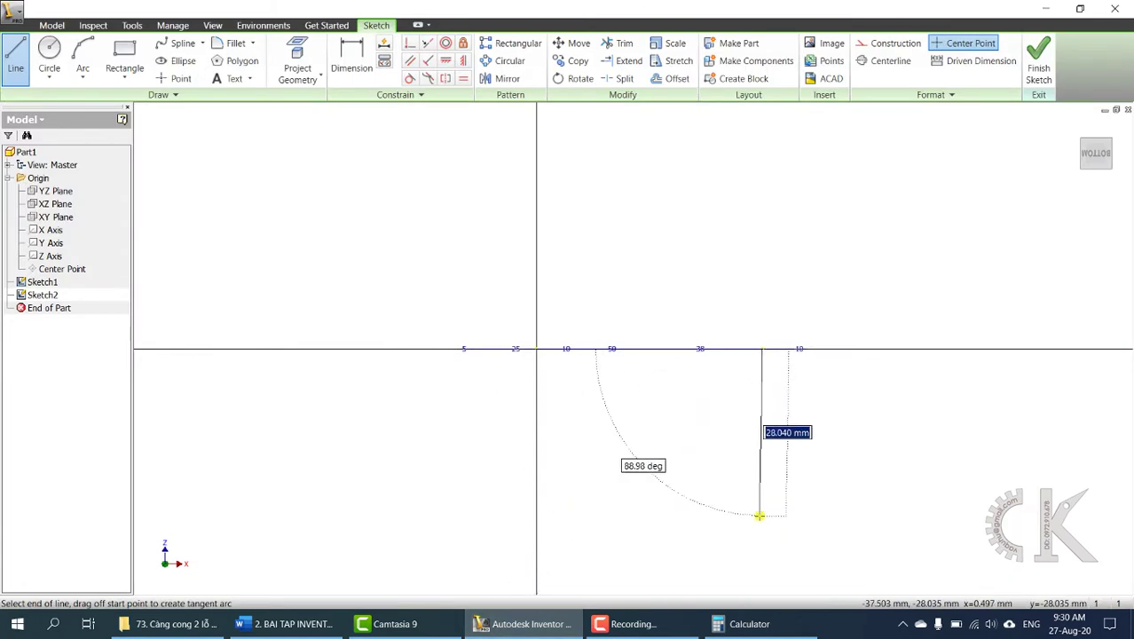
{"action": "type", "text": "55"}
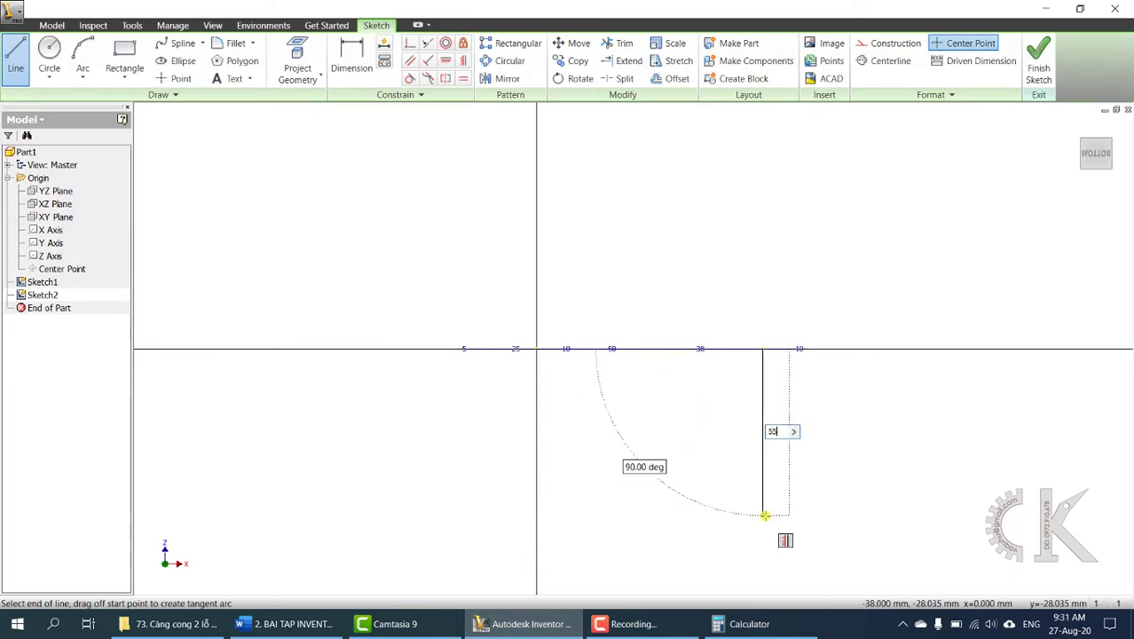
{"action": "key", "text": "Return"}
{"action": "scroll", "coordinate": [730, 401], "scroll_direction": "down", "scroll_amount": 3}
{"action": "middle_click_drag", "start_coordinate": [730, 401], "coordinate": [722, 325]}
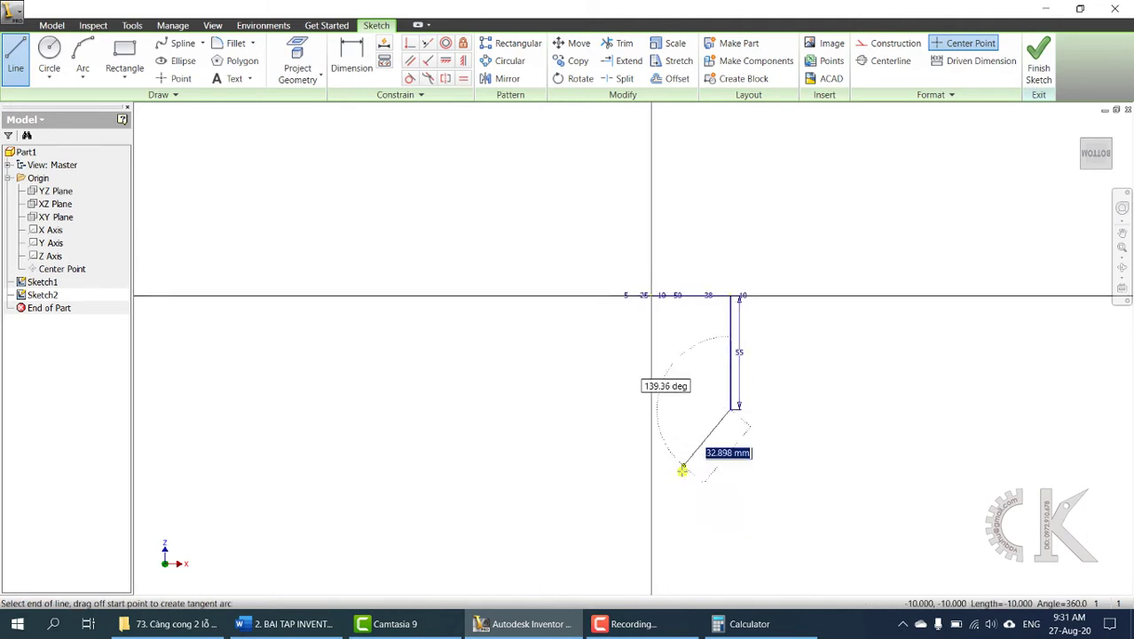
{"action": "key", "text": "Escape"}
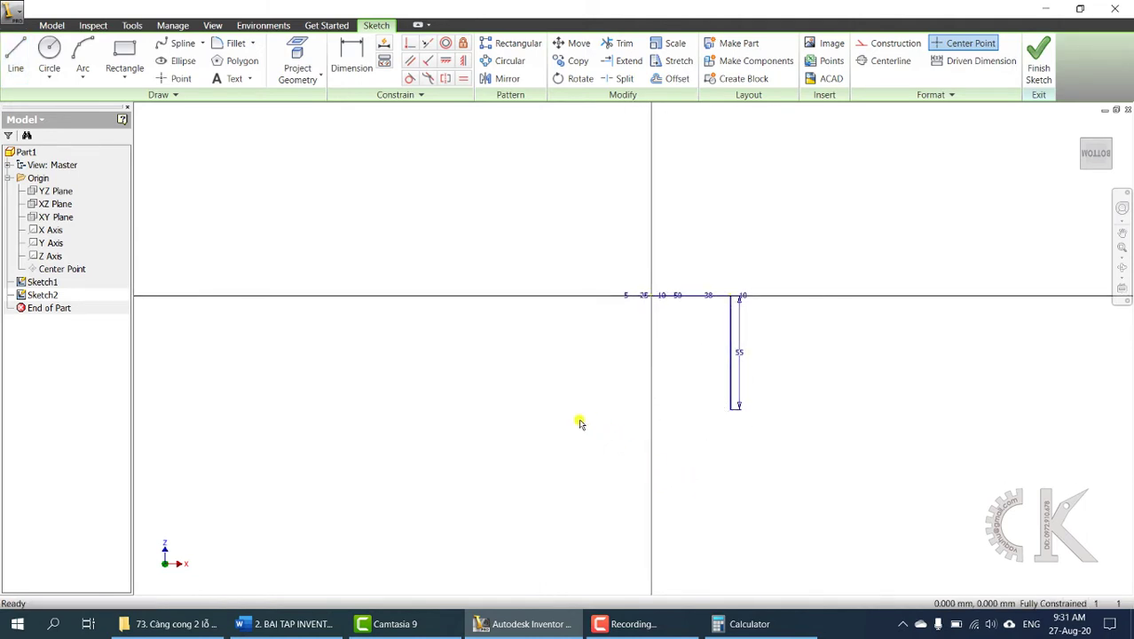
{"action": "scroll", "coordinate": [652, 388], "scroll_direction": "up", "scroll_amount": 3}
{"action": "mouse_move", "coordinate": [653, 388]}
{"action": "middle_mouse_down", "text": "shift"}
{"action": "mouse_move", "coordinate": [640, 385]}
{"action": "mouse_move", "coordinate": [708, 351]}
{"action": "mouse_move", "coordinate": [694, 358]}
{"action": "middle_mouse_up", "text": "shift"}
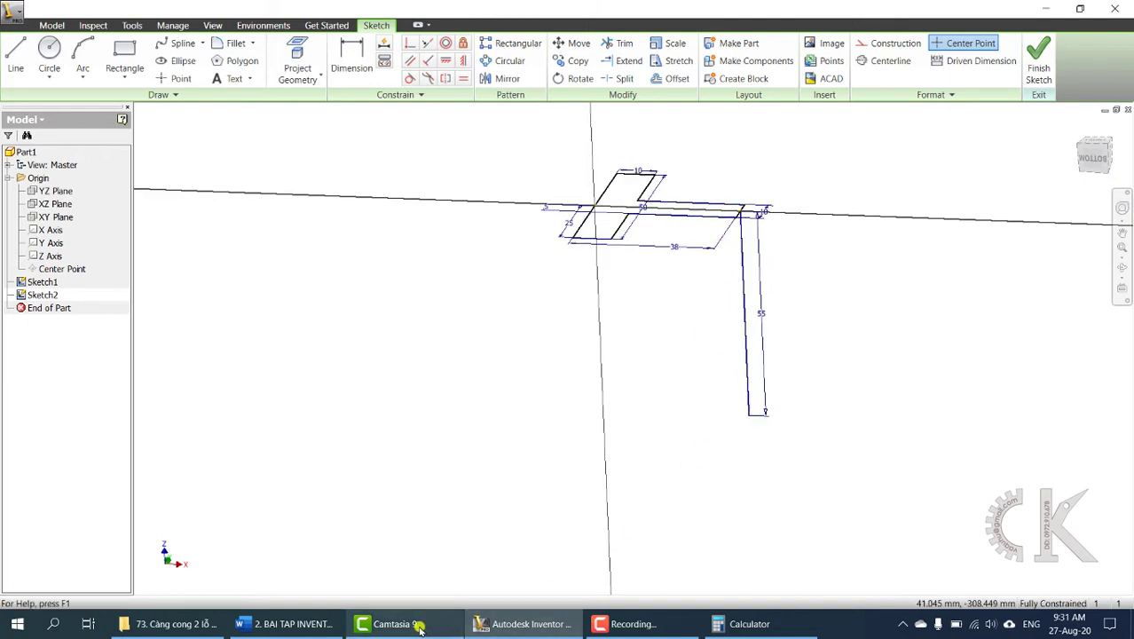
Check the arm's R65 bend in the Word drawing, and return to the path sketch in Inventor.
{"action": "left_click", "coordinate": [284, 624]}
{"action": "scroll", "coordinate": [651, 436], "scroll_direction": "down", "scroll_amount": 4}
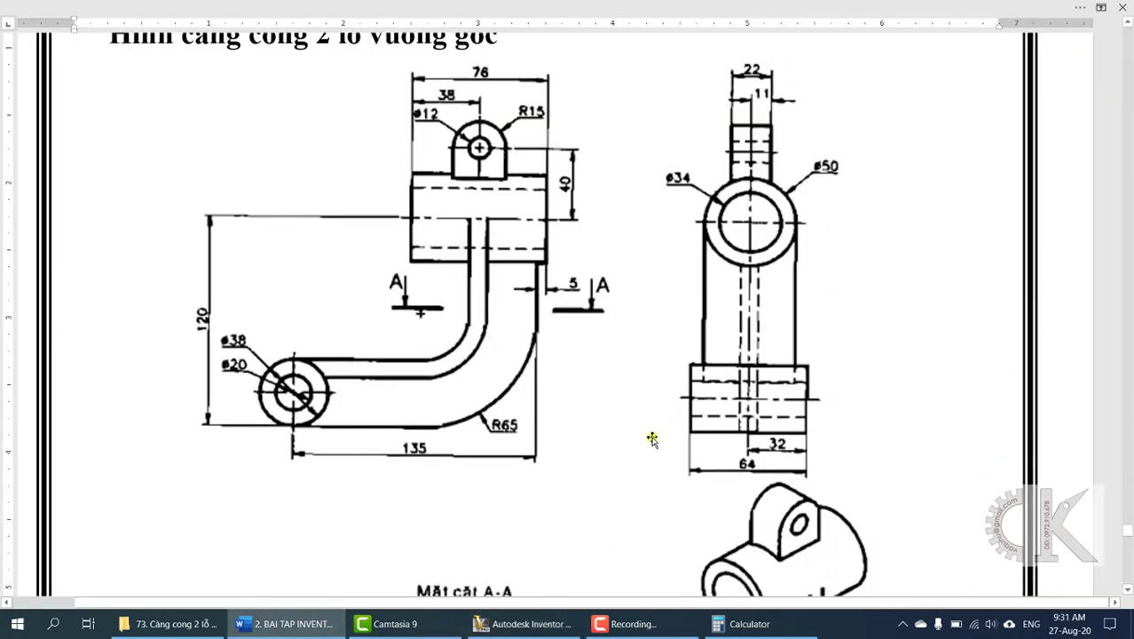
{"action": "scroll", "coordinate": [548, 224], "scroll_direction": "up", "scroll_amount": 1}
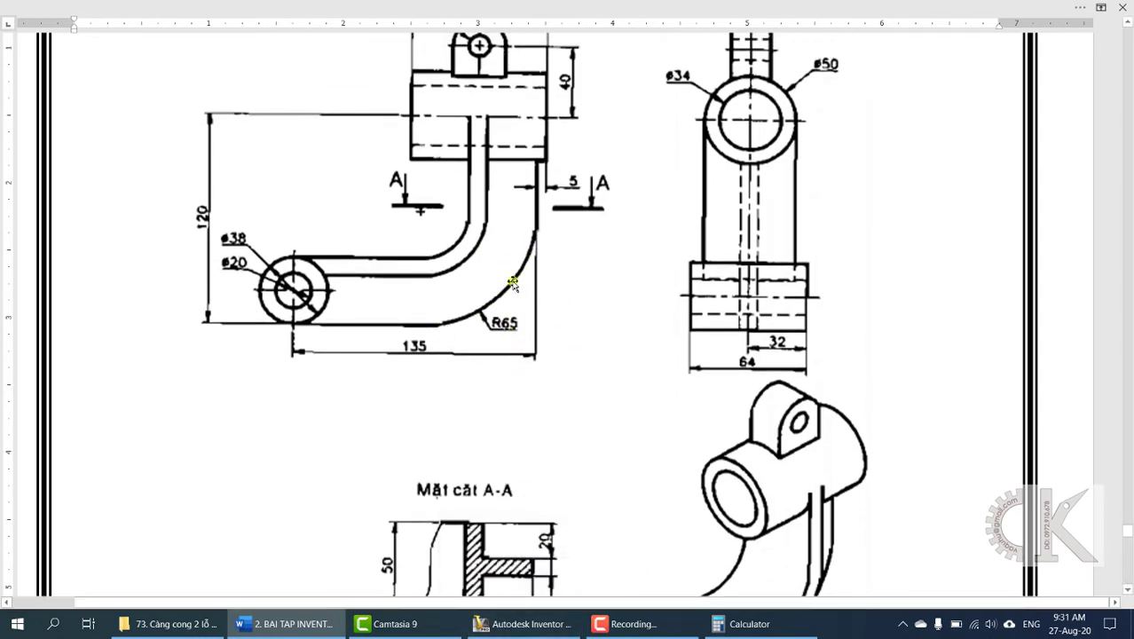
{"action": "left_click", "coordinate": [523, 624]}
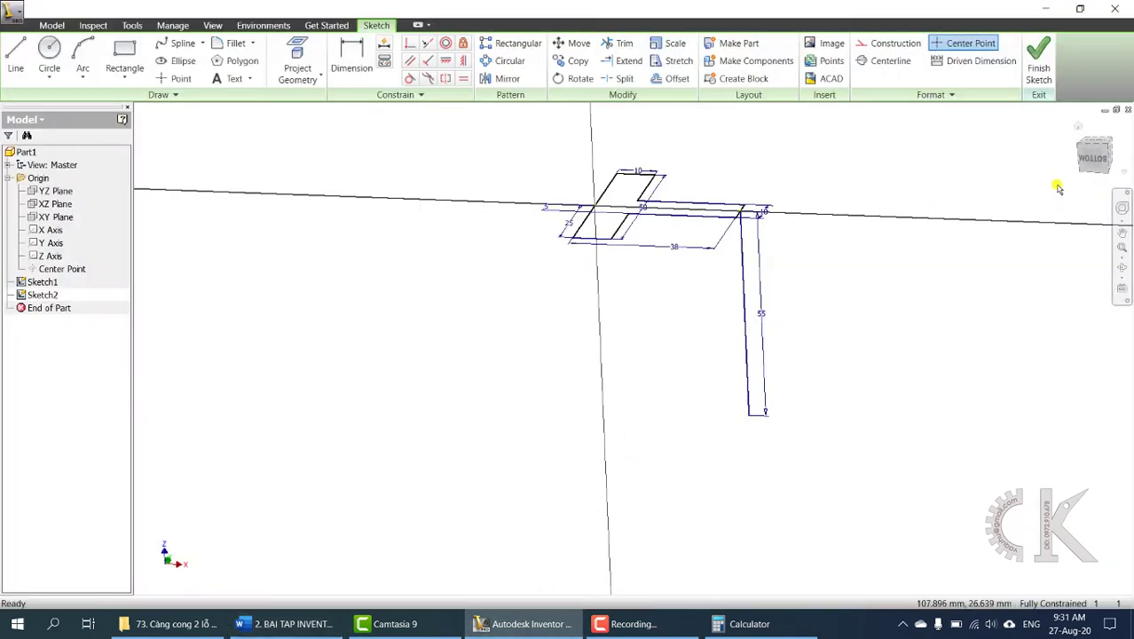
Draw a circle about 64 mm in diameter through the lower end of the 55 mm line, with its centre level with that end.
{"action": "left_click", "coordinate": [1086, 164]}
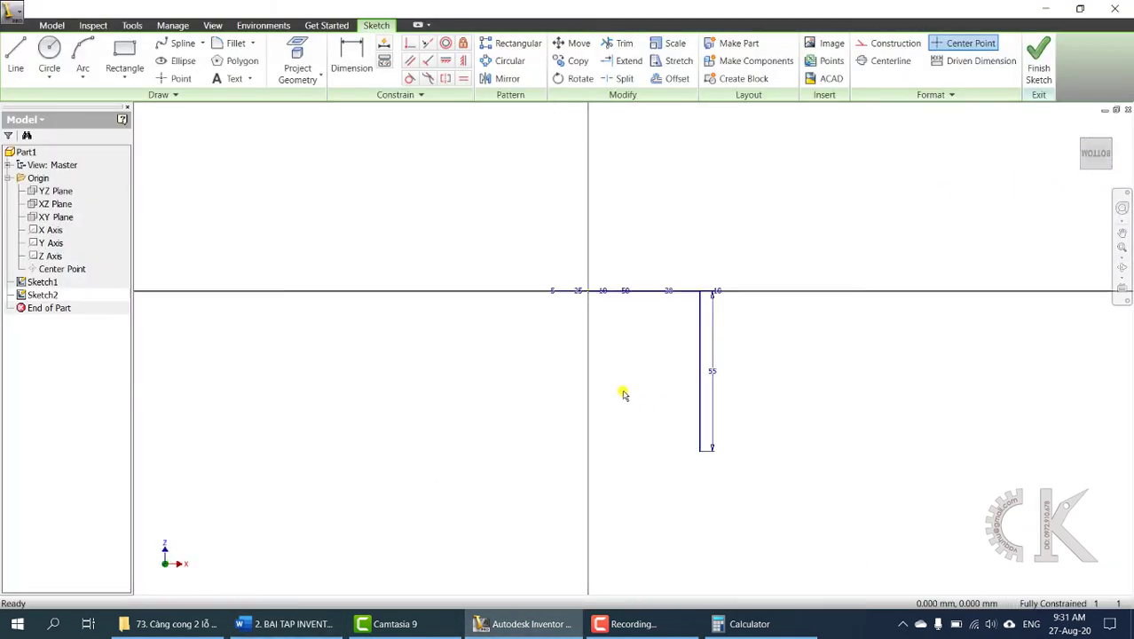
{"action": "middle_click_drag", "start_coordinate": [620, 392], "coordinate": [499, 376]}
{"action": "left_click", "coordinate": [49, 51]}
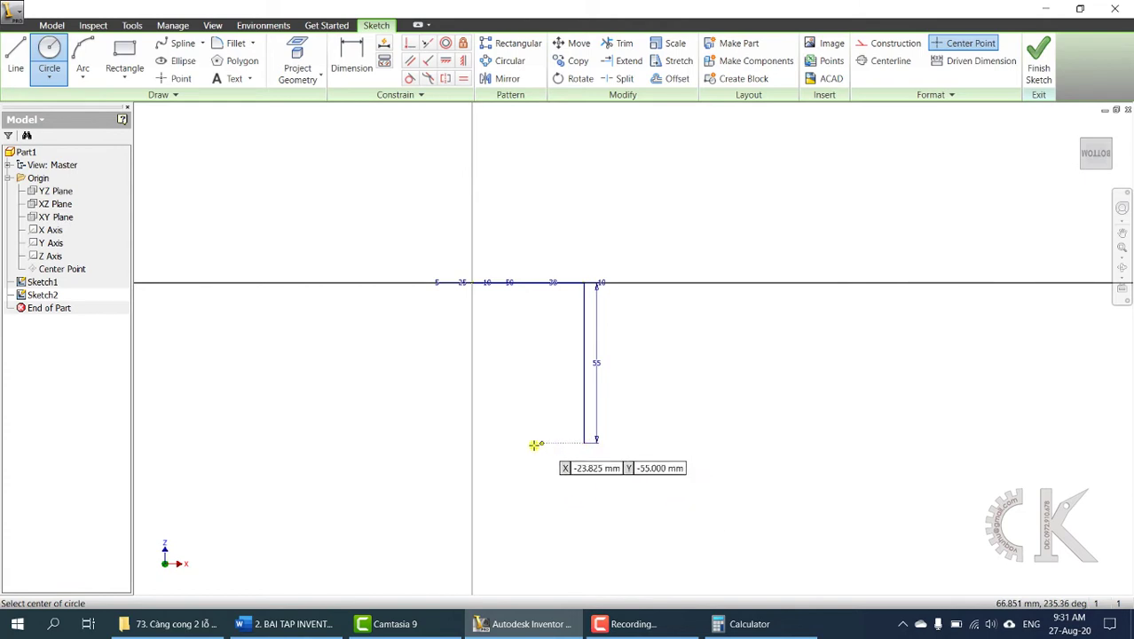
{"action": "scroll", "coordinate": [489, 443], "scroll_direction": "down", "scroll_amount": 3}
{"action": "left_click", "coordinate": [489, 442]}
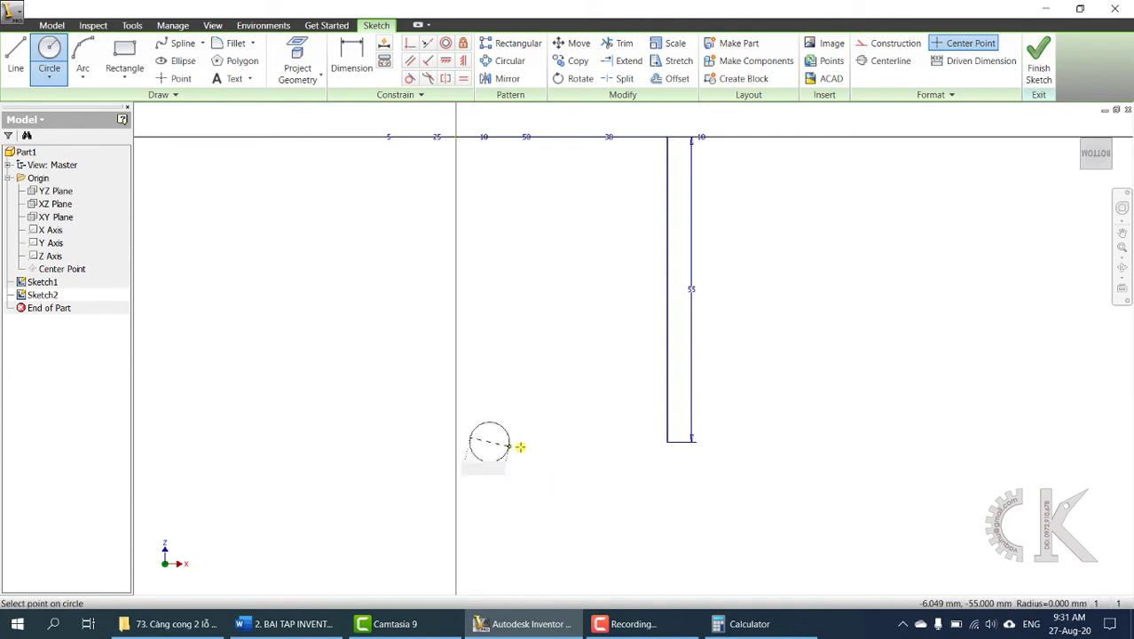
{"action": "left_click", "coordinate": [666, 441]}
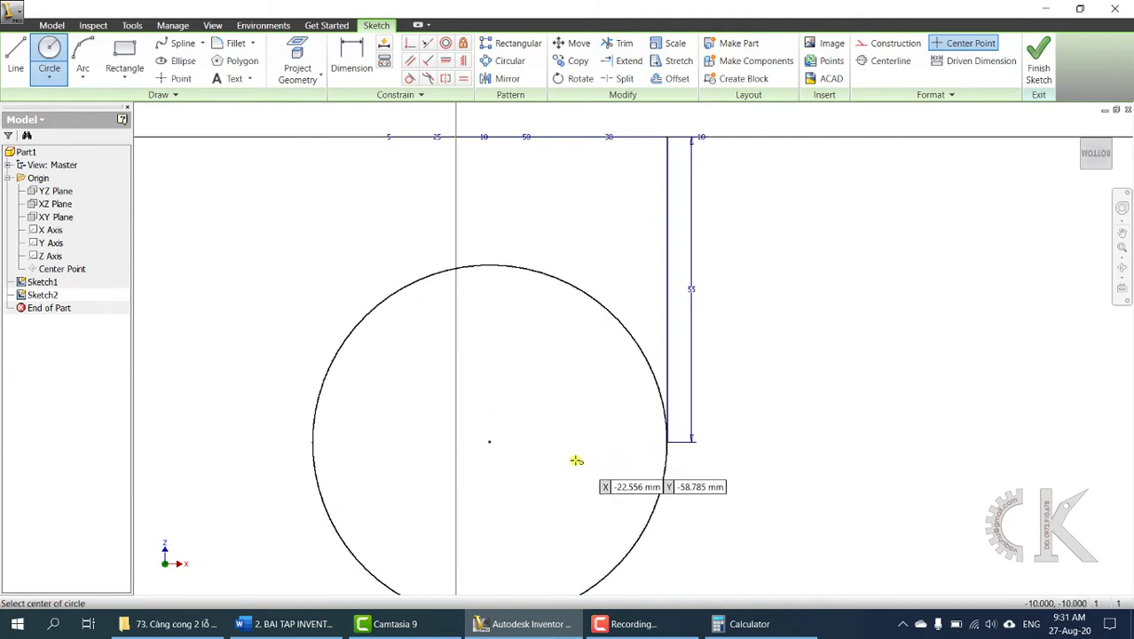
{"action": "scroll", "coordinate": [552, 385], "scroll_direction": "up", "scroll_amount": 3}
Dimension the circle's diameter as 65*2.
{"action": "key", "text": "d"}
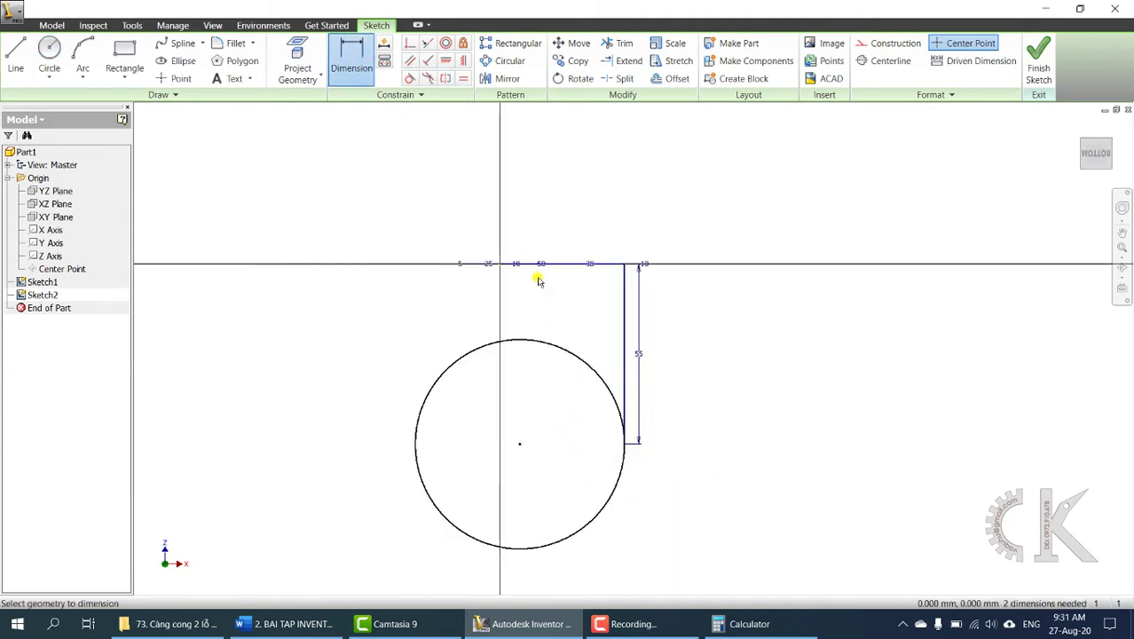
{"action": "left_click", "coordinate": [584, 365]}
{"action": "left_click", "coordinate": [558, 399]}
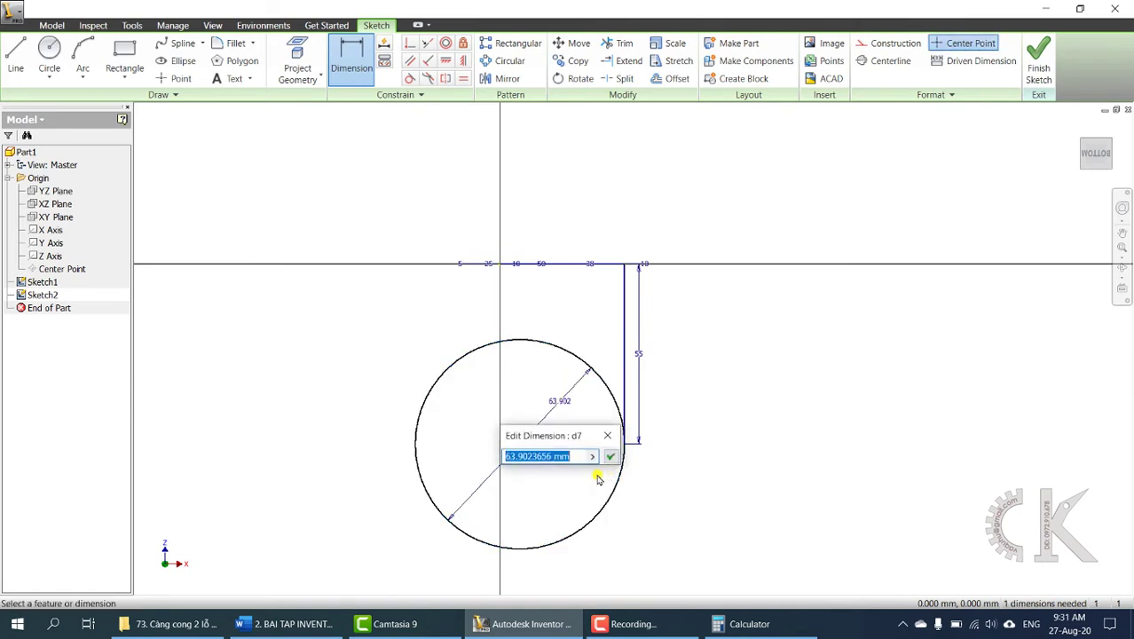
{"action": "type", "text": "65*2"}
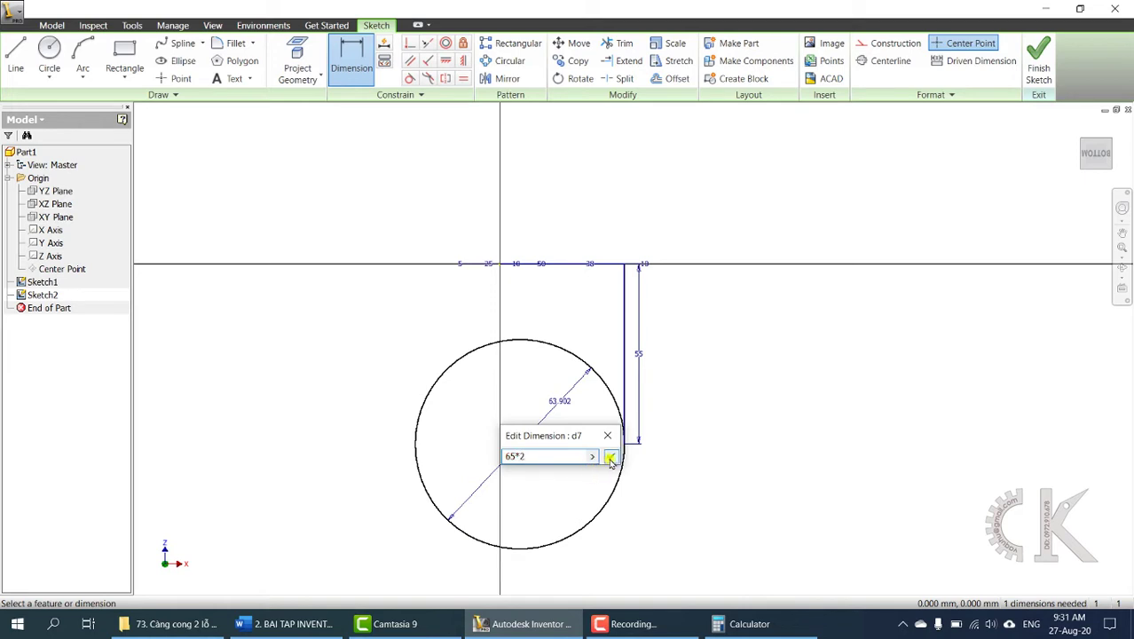
{"action": "left_click", "coordinate": [610, 457]}
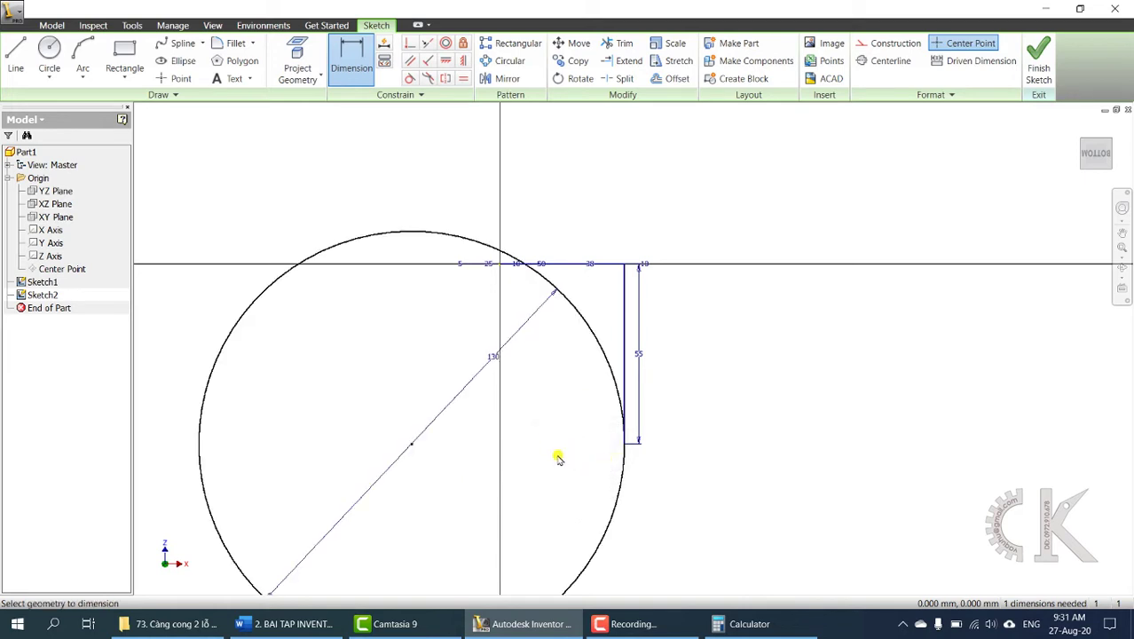
{"action": "scroll", "coordinate": [558, 457], "scroll_direction": "down", "scroll_amount": 3}
{"action": "mouse_move", "coordinate": [604, 428]}
{"action": "middle_mouse_down"}
{"action": "mouse_move", "coordinate": [660, 387]}
{"action": "mouse_move", "coordinate": [666, 363]}
{"action": "middle_mouse_up"}
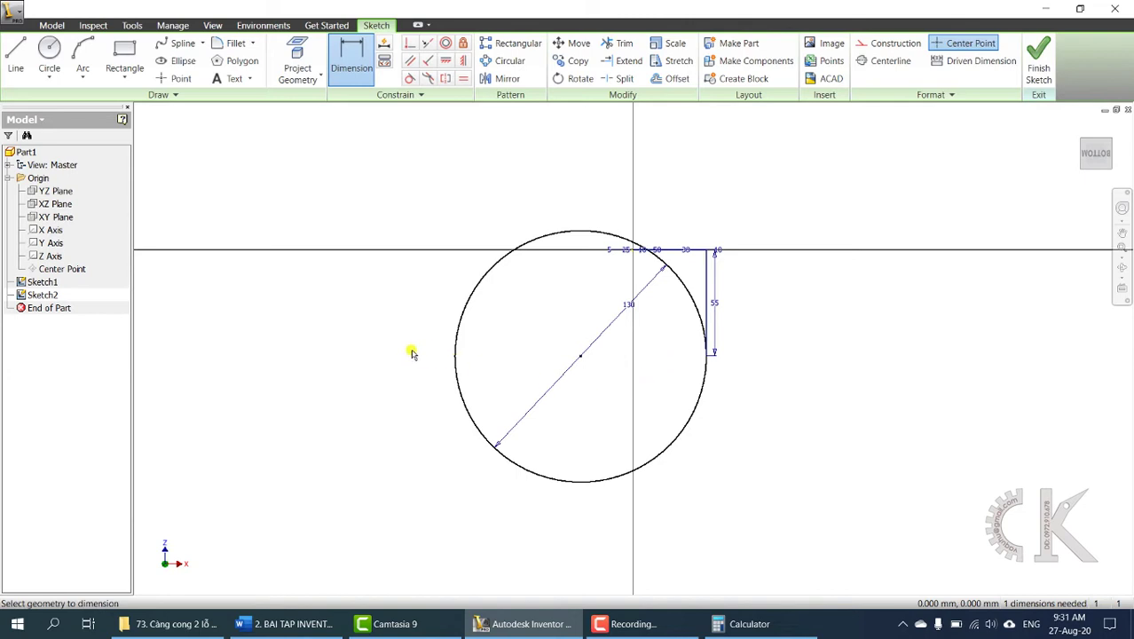
Check the arm's 135 length in Word and calculate 135 minus 65 in the Calculator for the straight horizontal part.
{"action": "left_click", "coordinate": [267, 623]}
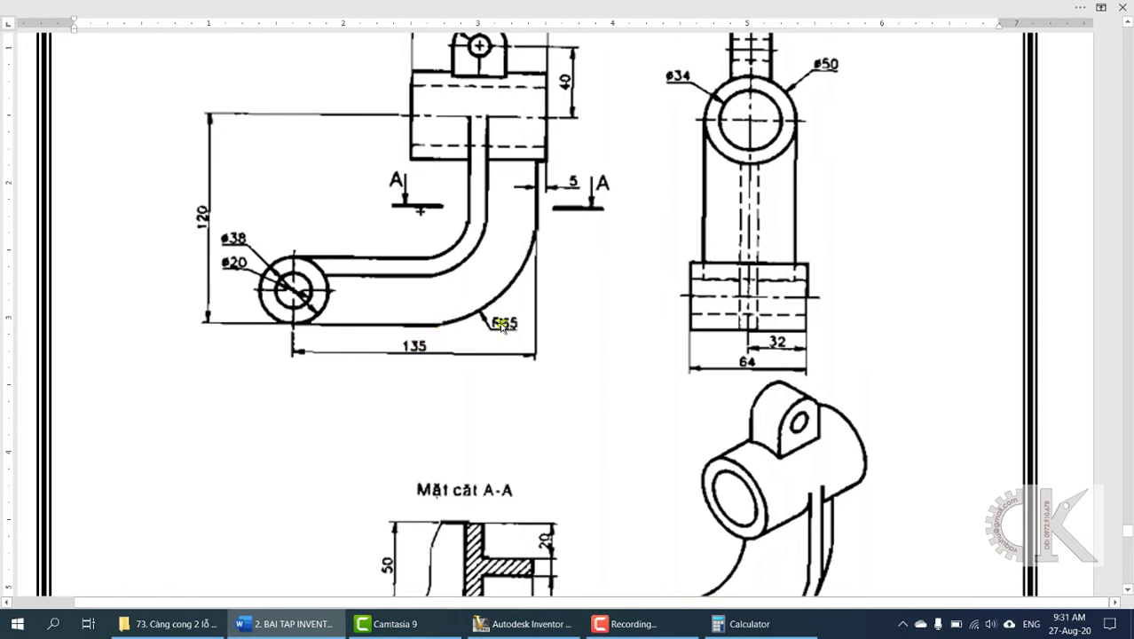
{"action": "left_click", "coordinate": [749, 624]}
{"action": "left_click", "coordinate": [710, 441]}
{"action": "left_click", "coordinate": [814, 443]}
{"action": "left_click", "coordinate": [764, 396]}
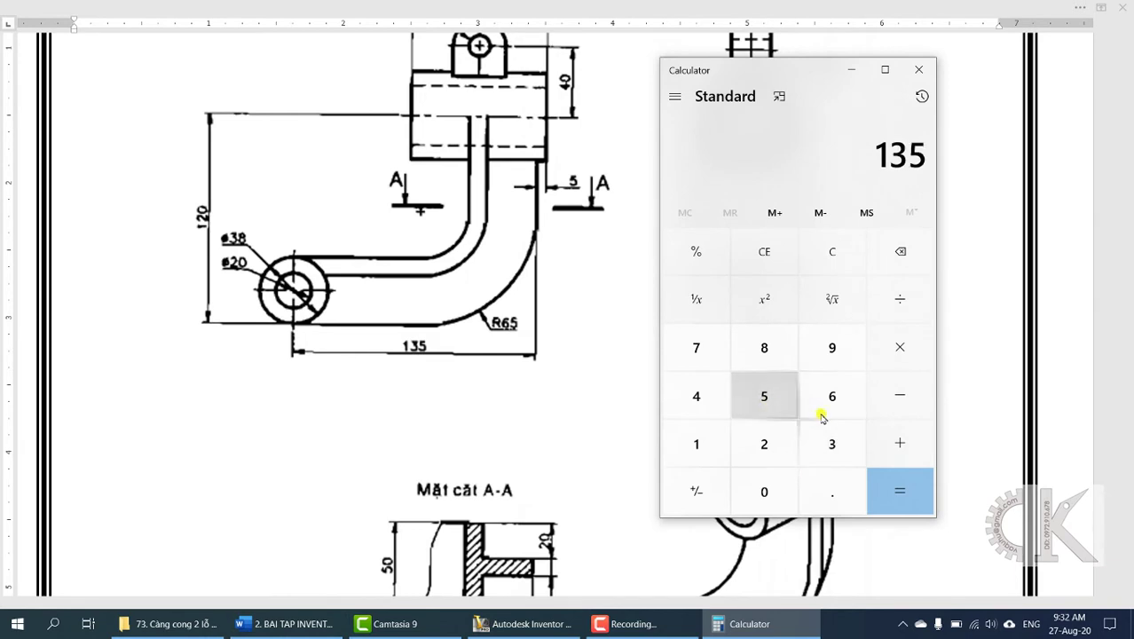
{"action": "left_click", "coordinate": [898, 396]}
{"action": "left_click", "coordinate": [832, 396]}
{"action": "left_click", "coordinate": [764, 396]}
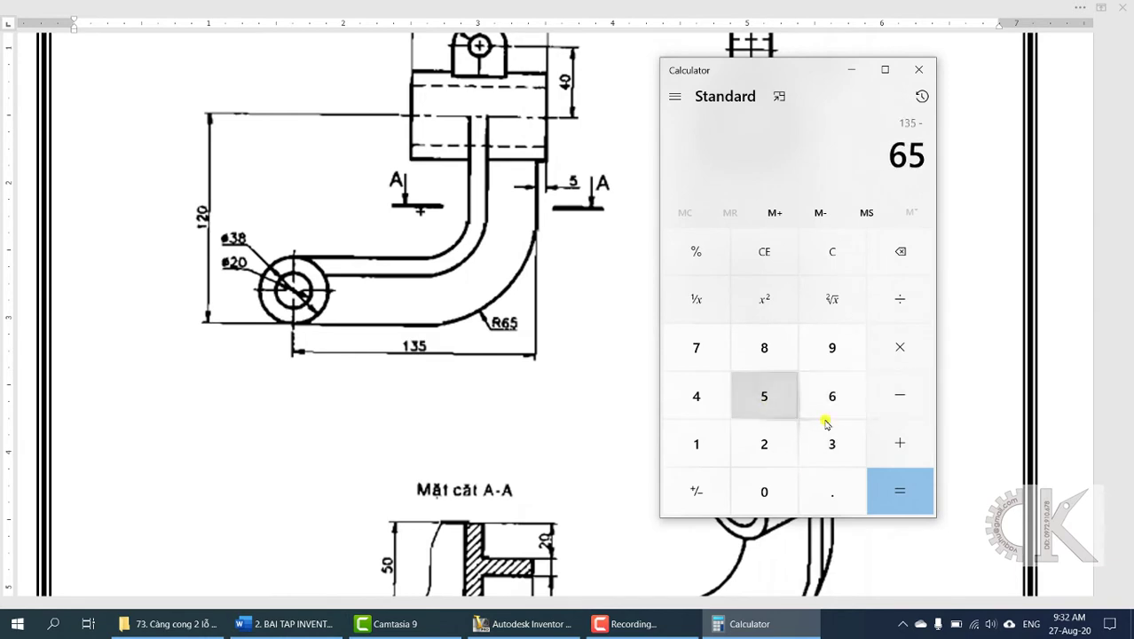
{"action": "left_click", "coordinate": [885, 497]}
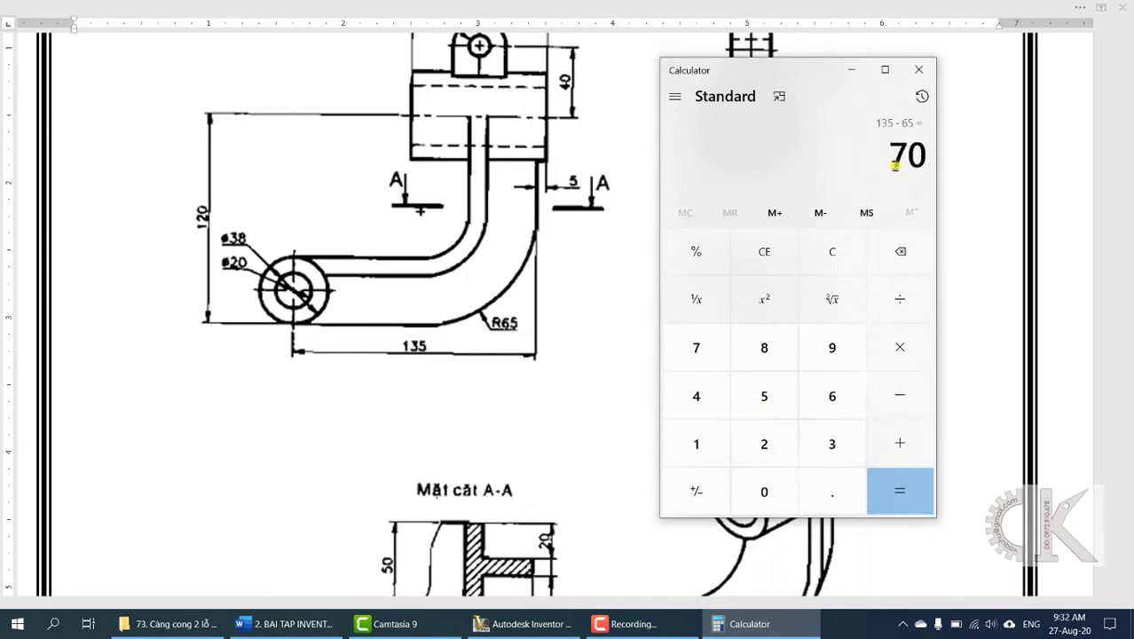
{"action": "left_click", "coordinate": [850, 69]}
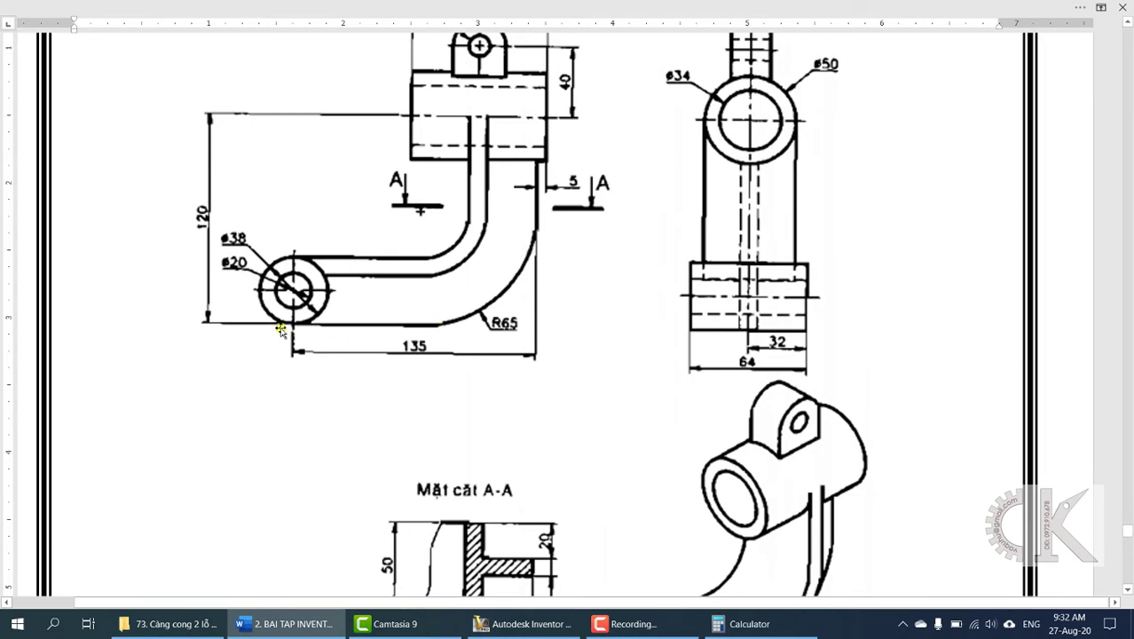
Switch back to Inventor and draw a 70 mm horizontal line leftward from the circle's lowest point.
{"action": "left_click", "coordinate": [525, 623]}
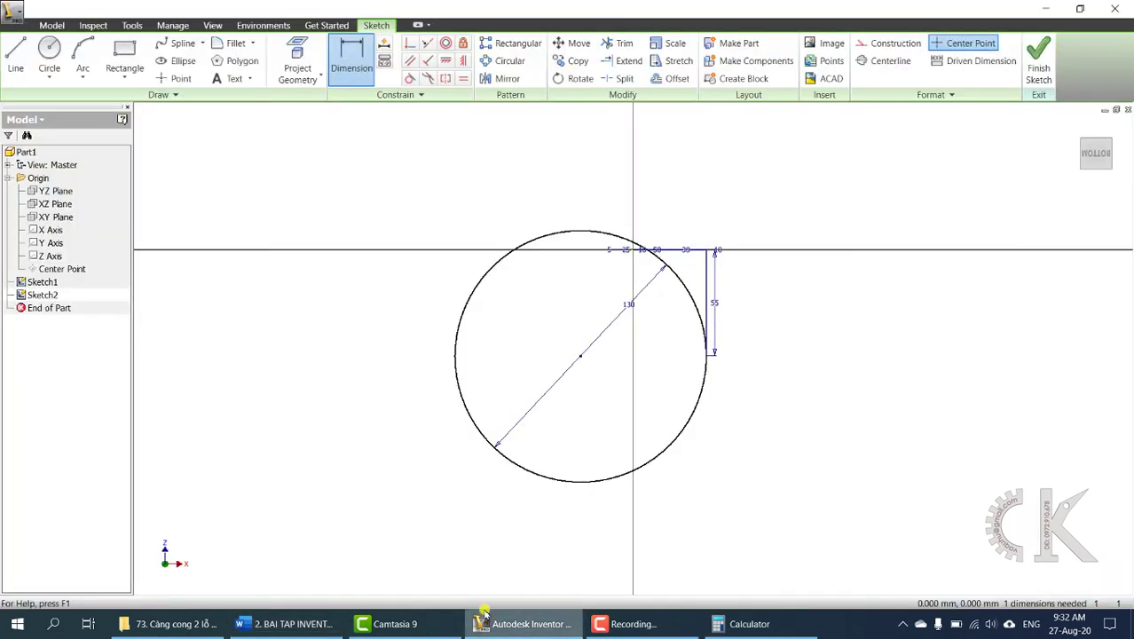
{"action": "left_click", "coordinate": [17, 57]}
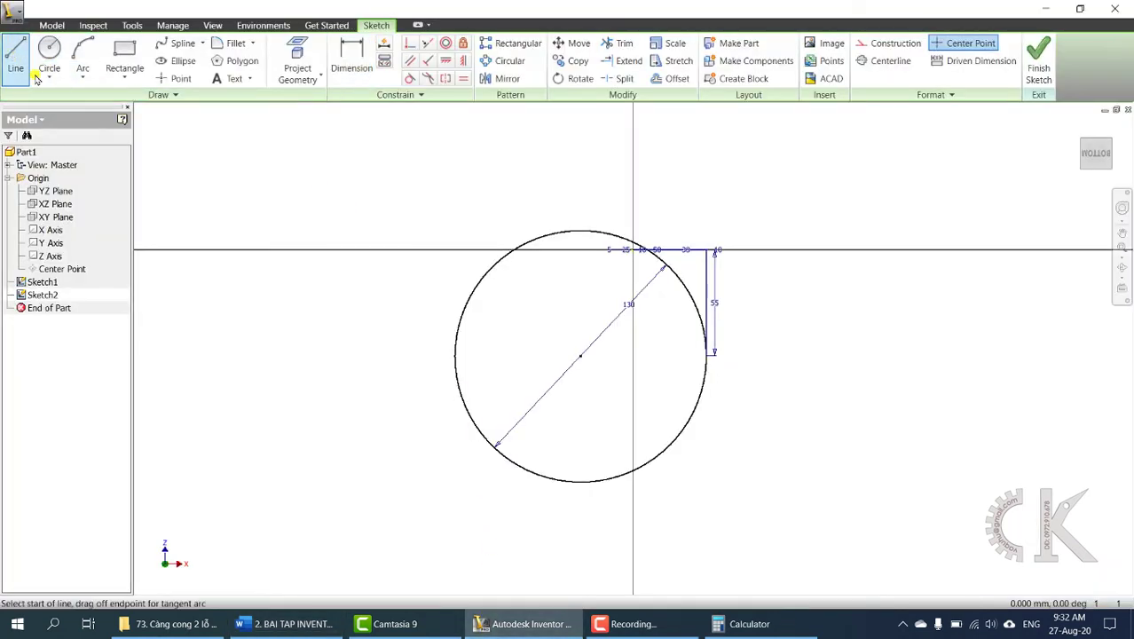
{"action": "left_click", "coordinate": [581, 483]}
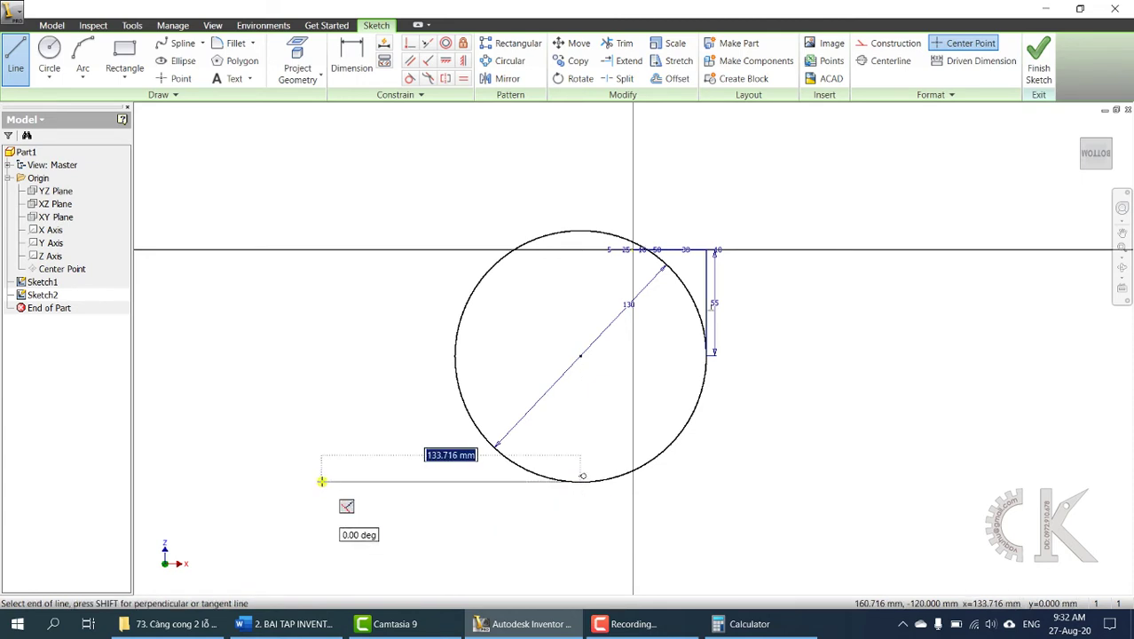
{"action": "type", "text": "7"}
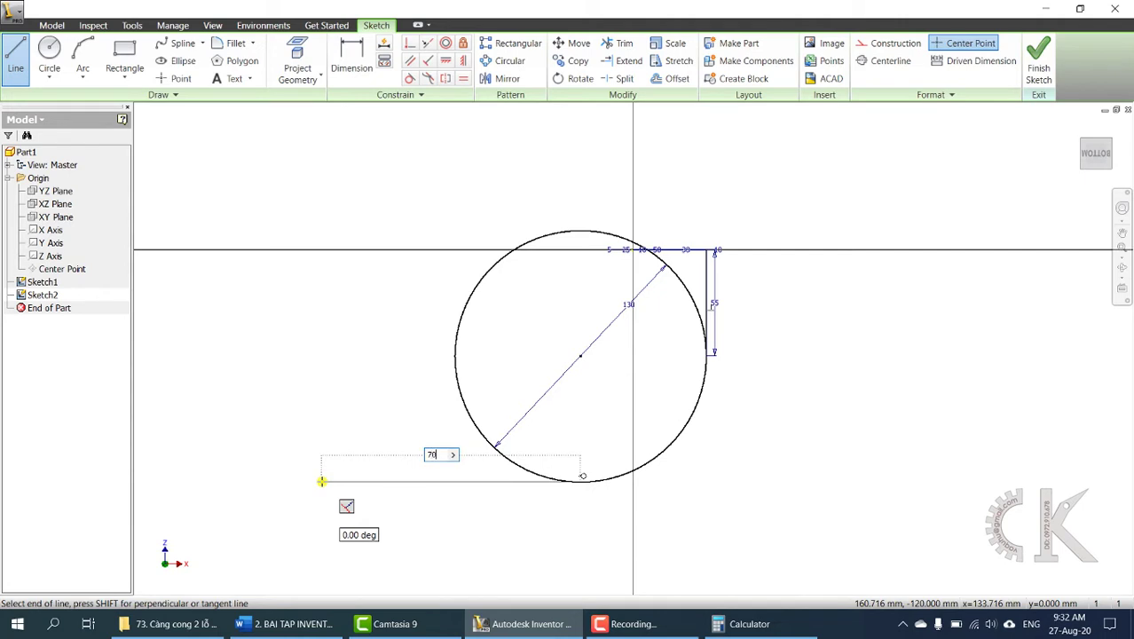
{"action": "type", "text": "0"}
{"action": "key", "text": "Return"}
{"action": "key", "text": "Escape"}
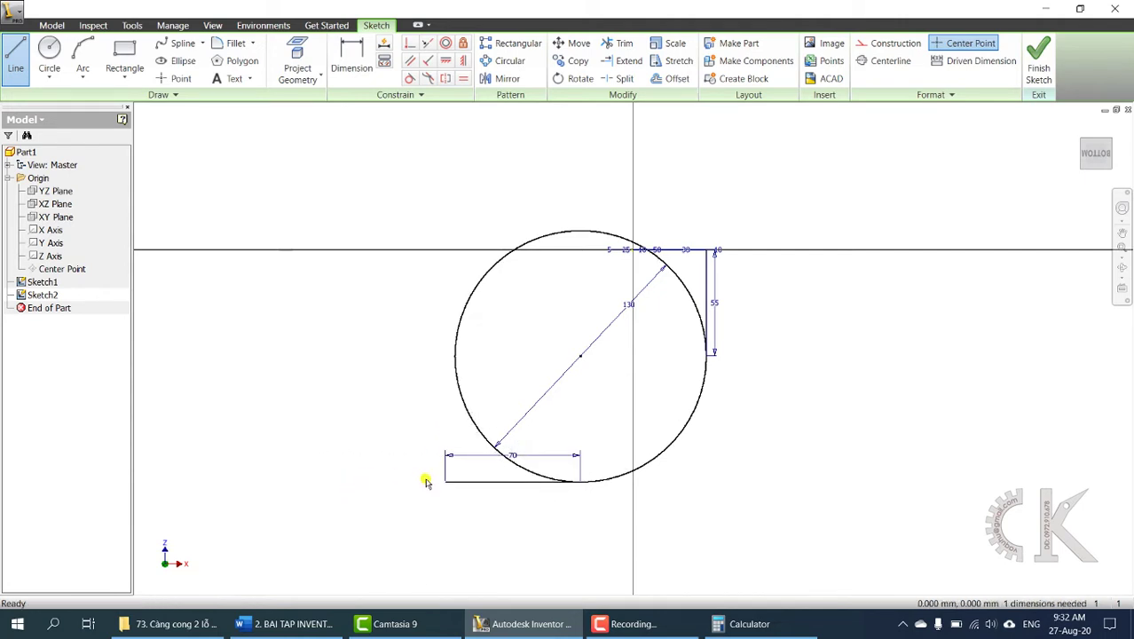
Trim the circle to the quarter arc joining the vertical and horizontal lines, and finish the path sketch.
{"action": "left_click", "coordinate": [618, 42]}
{"action": "left_click", "coordinate": [657, 275]}
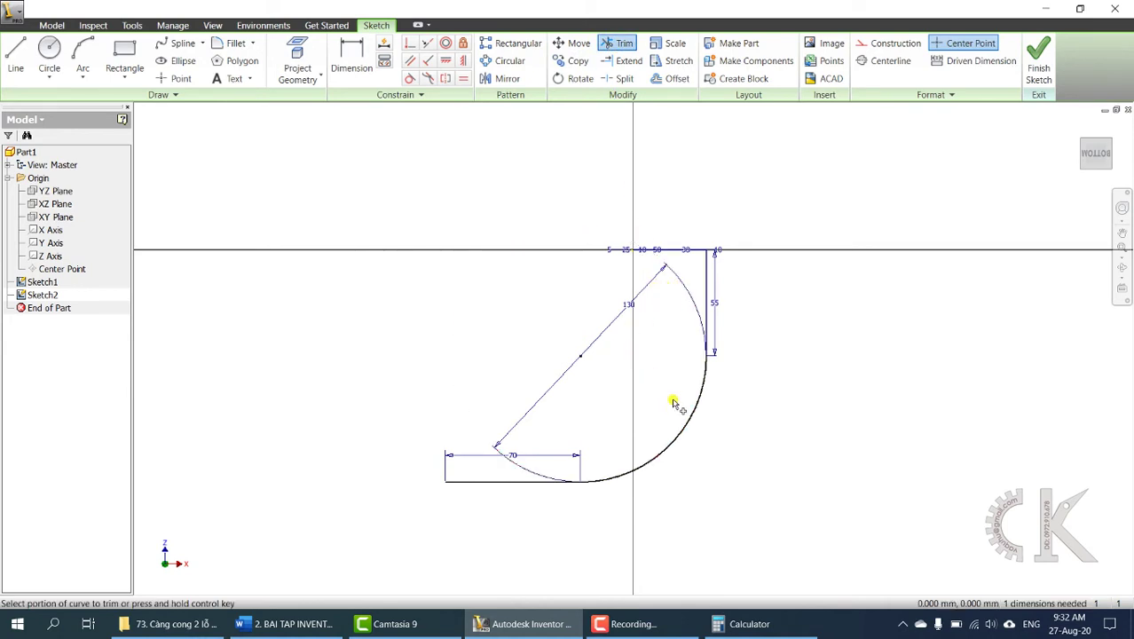
{"action": "key", "text": "F4"}
{"action": "mouse_move", "coordinate": [749, 404]}
{"action": "left_mouse_down"}
{"action": "mouse_move", "coordinate": [742, 385]}
{"action": "mouse_move", "coordinate": [733, 405]}
{"action": "mouse_move", "coordinate": [696, 354]}
{"action": "left_mouse_up"}
{"action": "key", "text": "Escape"}
{"action": "scroll", "coordinate": [697, 355], "scroll_direction": "up", "scroll_amount": 3}
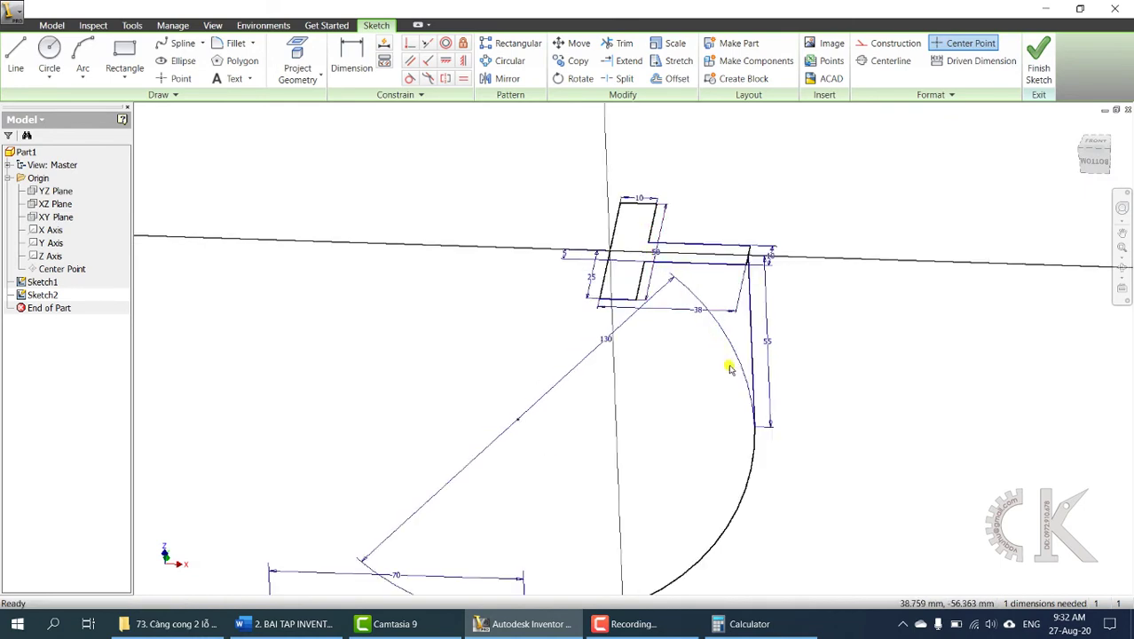
{"action": "scroll", "coordinate": [741, 267], "scroll_direction": "down", "scroll_amount": 3}
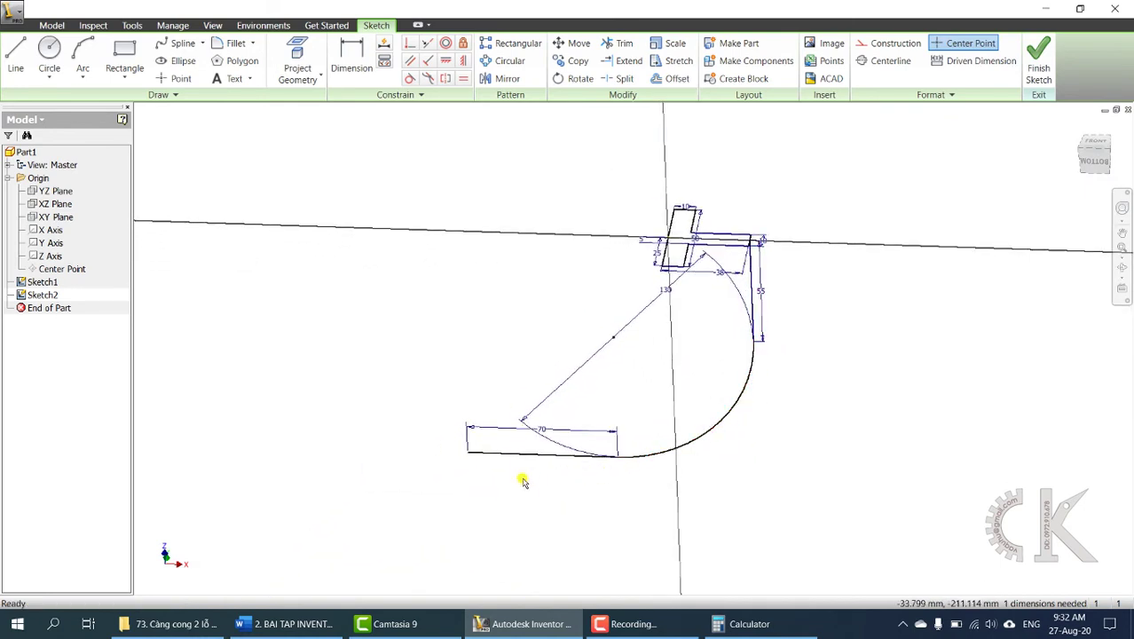
{"action": "left_click", "coordinate": [1038, 62]}
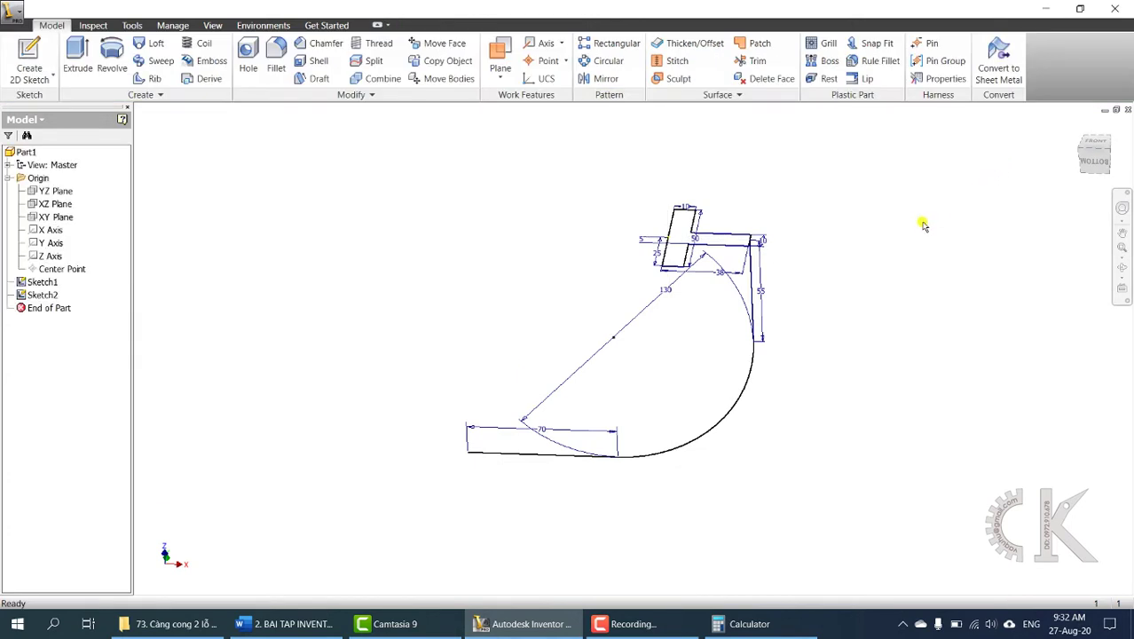
Sweep the T-shaped profile along the bent path as a solid with path orientation and 0 taper.
{"action": "left_click", "coordinate": [161, 61]}
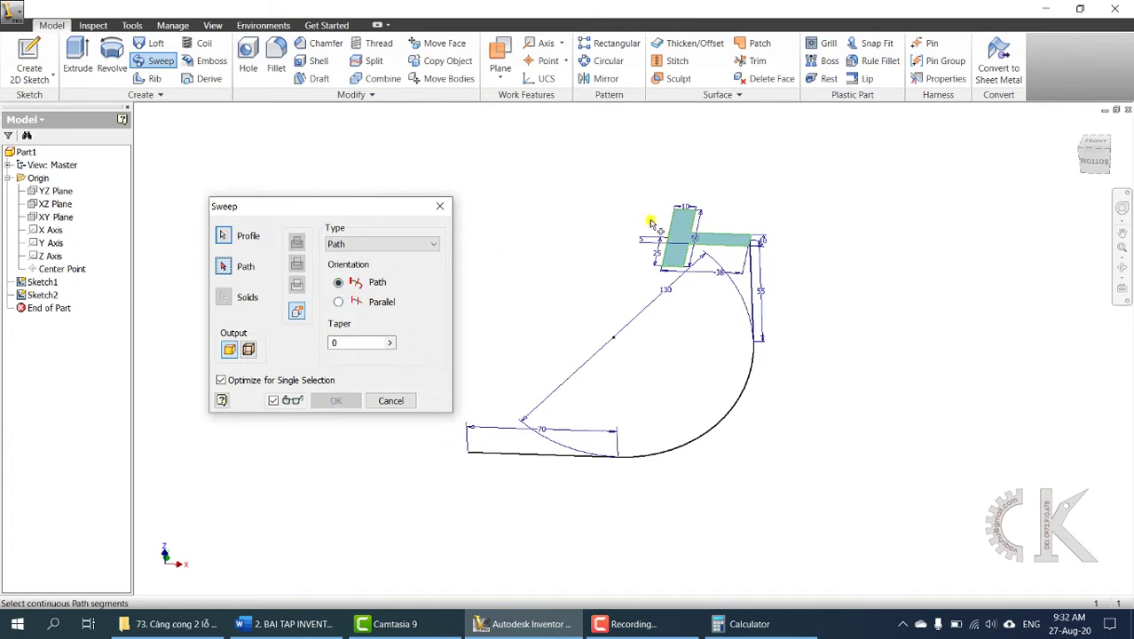
{"action": "scroll", "coordinate": [688, 246], "scroll_direction": "down", "scroll_amount": 2}
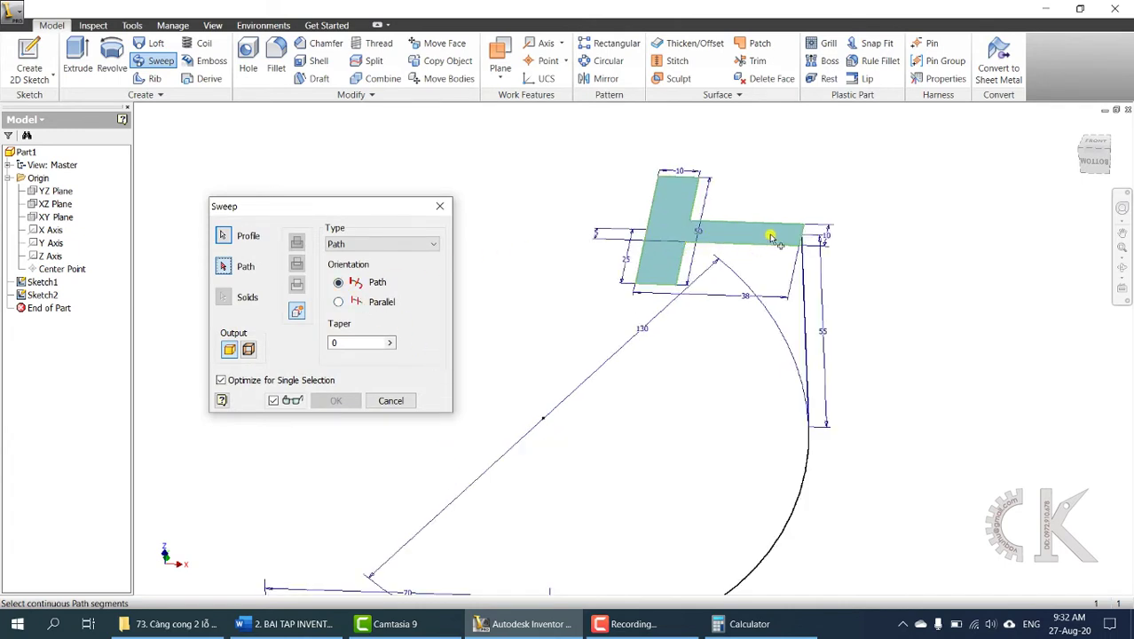
{"action": "left_click", "coordinate": [808, 352]}
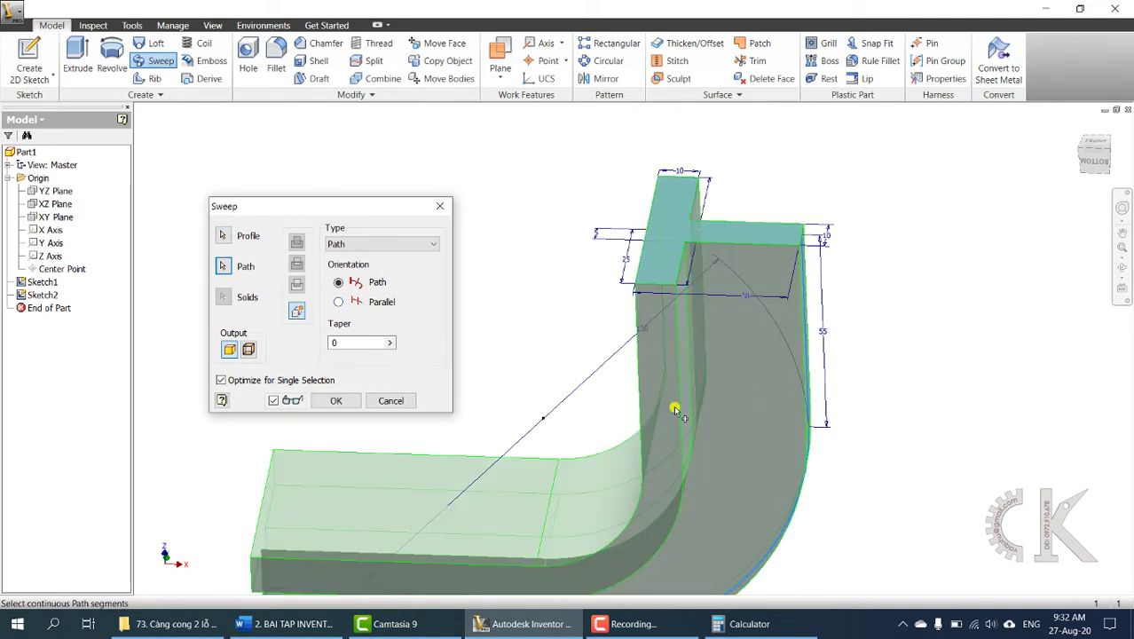
{"action": "left_click", "coordinate": [335, 400]}
{"action": "mouse_move", "coordinate": [608, 457]}
{"action": "middle_mouse_down", "text": "shift"}
{"action": "mouse_move", "coordinate": [597, 369]}
{"action": "mouse_move", "coordinate": [576, 391]}
{"action": "mouse_move", "coordinate": [579, 425]}
{"action": "mouse_move", "coordinate": [499, 296]}
{"action": "mouse_move", "coordinate": [544, 410]}
{"action": "mouse_move", "coordinate": [522, 477]}
{"action": "mouse_move", "coordinate": [510, 435]}
{"action": "mouse_move", "coordinate": [561, 427]}
{"action": "mouse_move", "coordinate": [570, 407]}
{"action": "mouse_move", "coordinate": [521, 436]}
{"action": "mouse_move", "coordinate": [494, 408]}
{"action": "mouse_move", "coordinate": [443, 415]}
{"action": "mouse_move", "coordinate": [487, 418]}
{"action": "mouse_move", "coordinate": [519, 385]}
{"action": "mouse_move", "coordinate": [478, 456]}
{"action": "mouse_move", "coordinate": [405, 539]}
{"action": "middle_mouse_up", "text": "shift"}
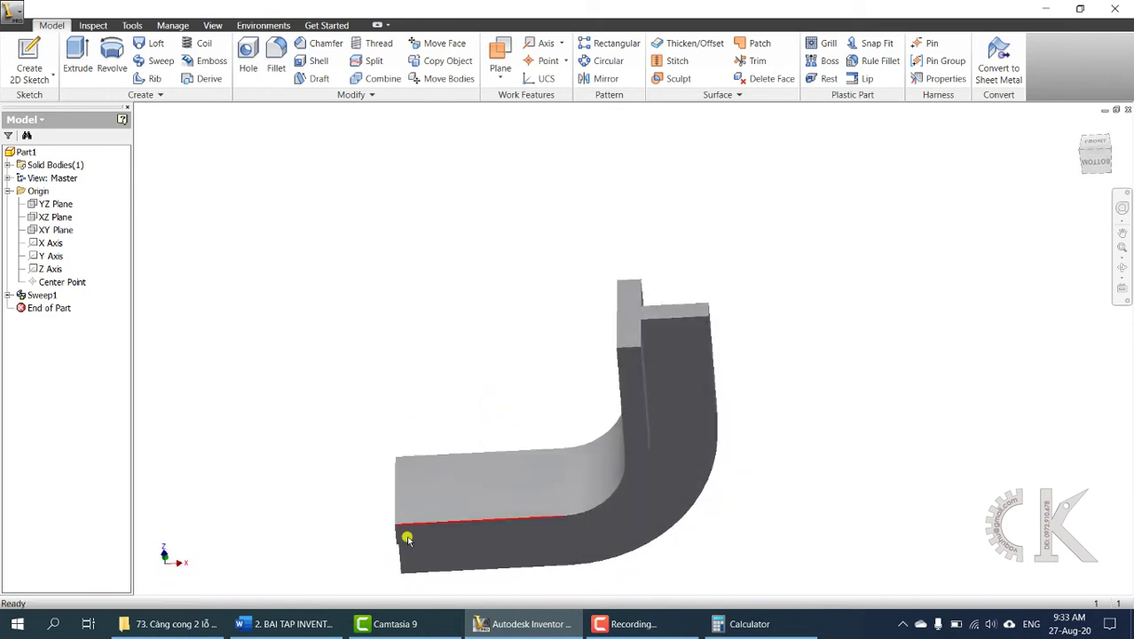
Examine the upper cylinder, its lug and their dimensions in the Word drawing's front, side and isometric views.
{"action": "left_click", "coordinate": [284, 623]}
{"action": "scroll", "coordinate": [787, 403], "scroll_direction": "down", "scroll_amount": 5}
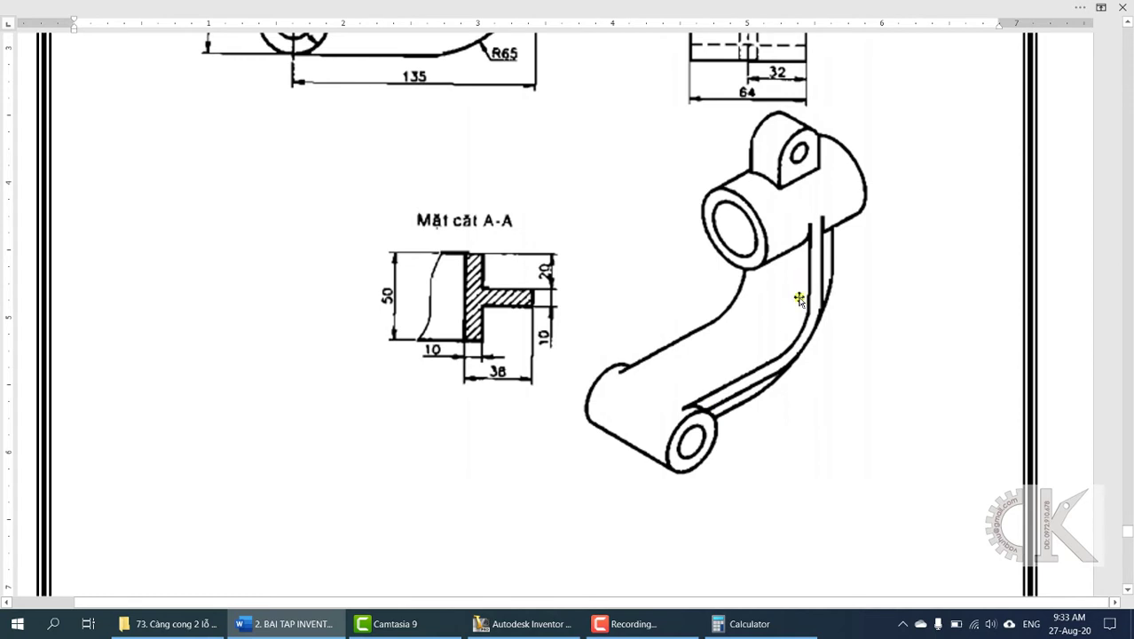
{"action": "scroll", "coordinate": [750, 363], "scroll_direction": "up", "scroll_amount": 5}
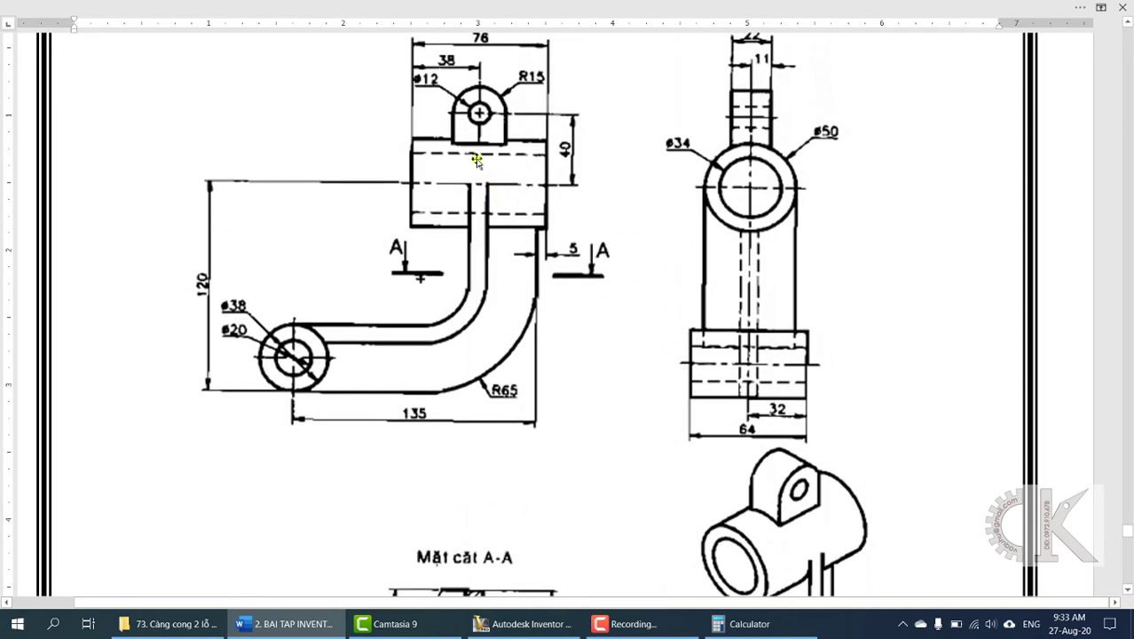
{"action": "scroll", "coordinate": [775, 450], "scroll_direction": "down", "scroll_amount": 1}
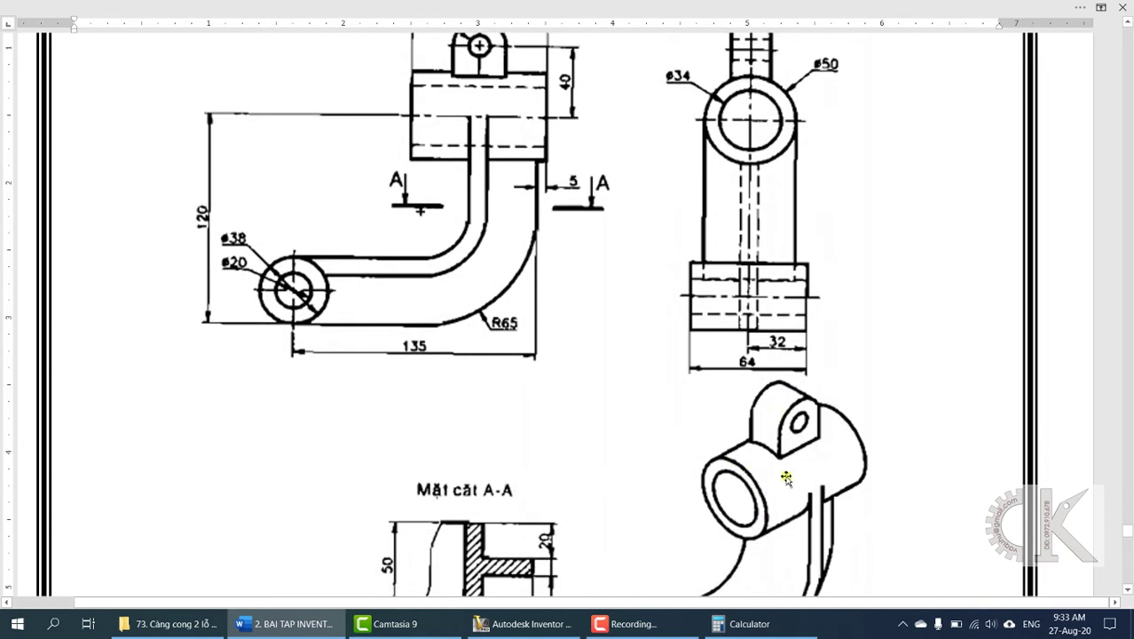
{"action": "scroll", "coordinate": [604, 335], "scroll_direction": "up", "scroll_amount": 1}
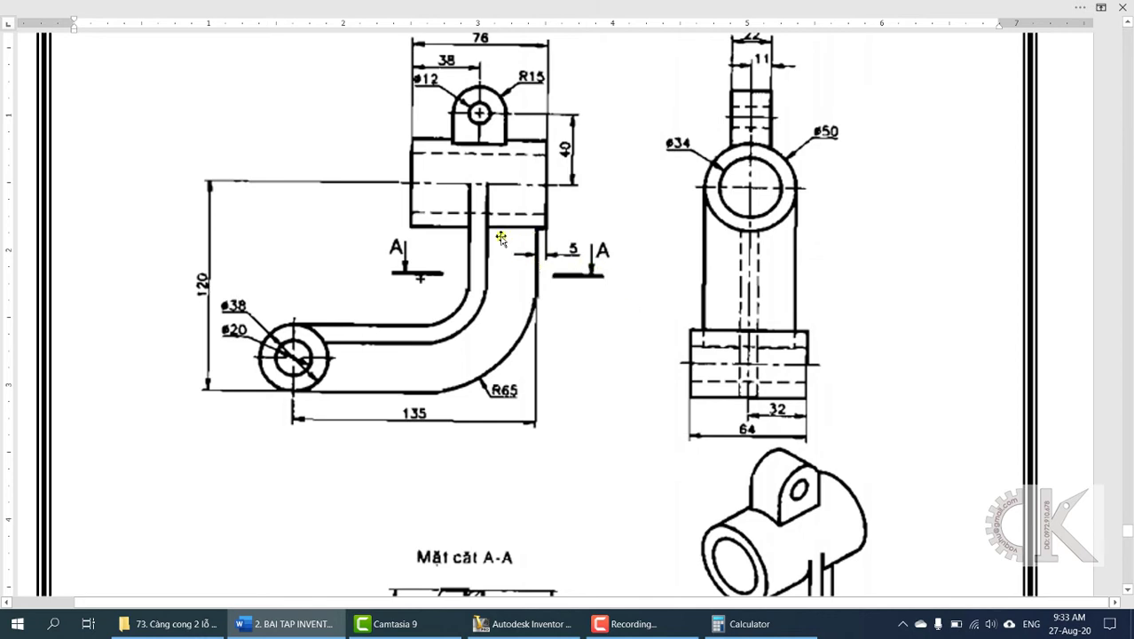
{"action": "scroll", "coordinate": [788, 426], "scroll_direction": "down", "scroll_amount": 2}
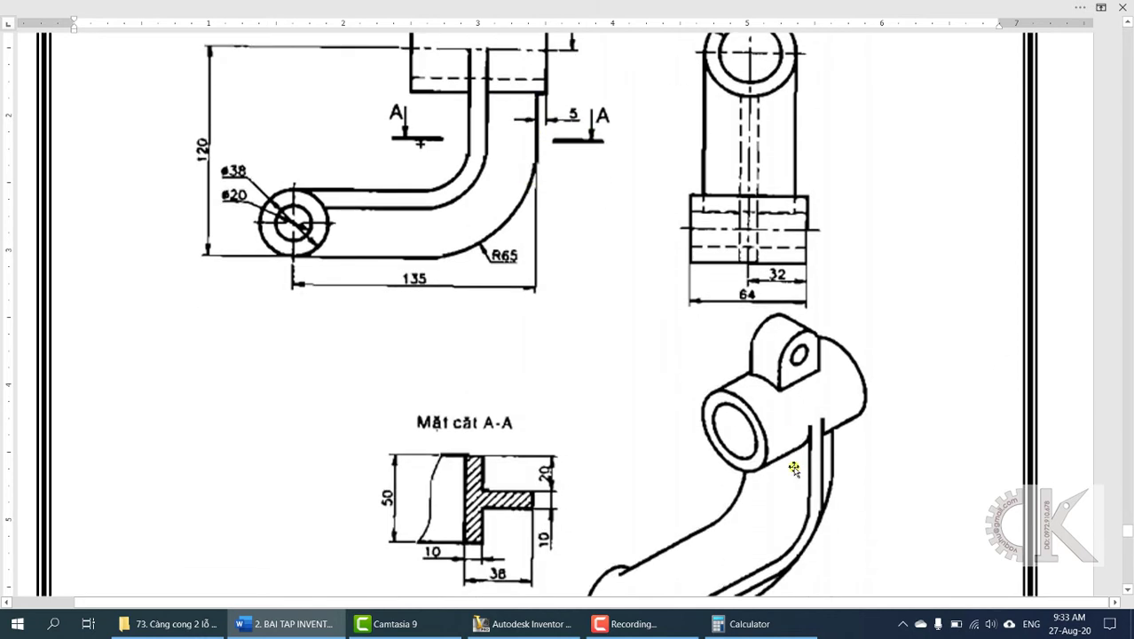
Switch from the Word drawing to Inventor and start a sketch on the inner flat face of the arm's upright section.
{"action": "scroll", "coordinate": [550, 238], "scroll_direction": "up", "scroll_amount": 2}
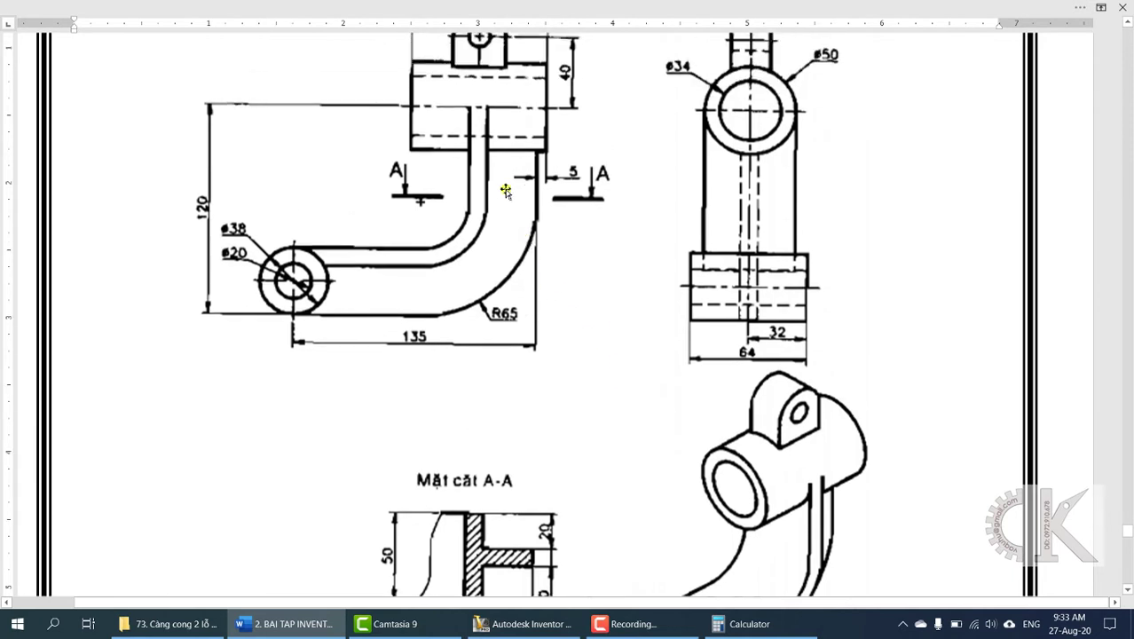
{"action": "left_click", "coordinate": [489, 623]}
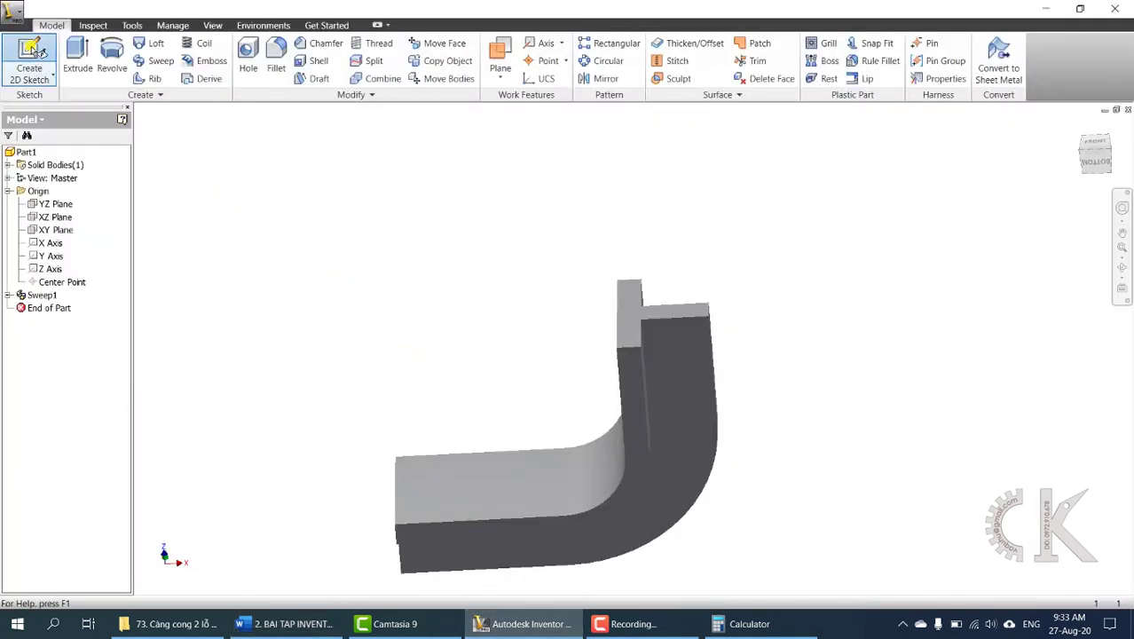
{"action": "middle_click_drag", "start_coordinate": [455, 261], "coordinate": [483, 258], "text": "shift"}
{"action": "key", "text": "s"}
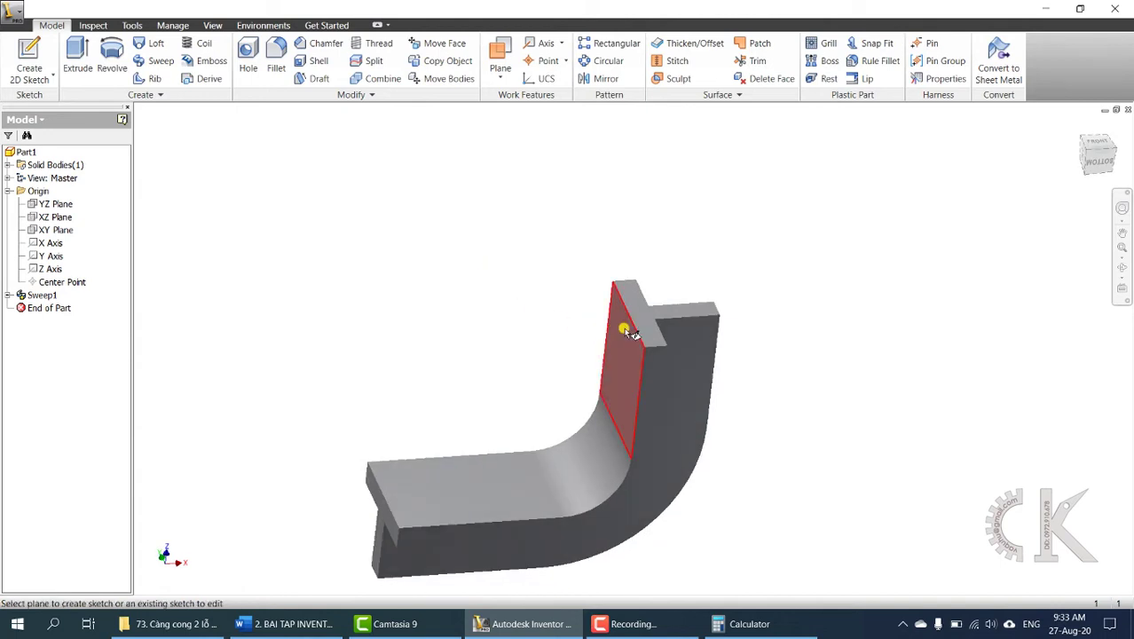
{"action": "left_click", "coordinate": [625, 330]}
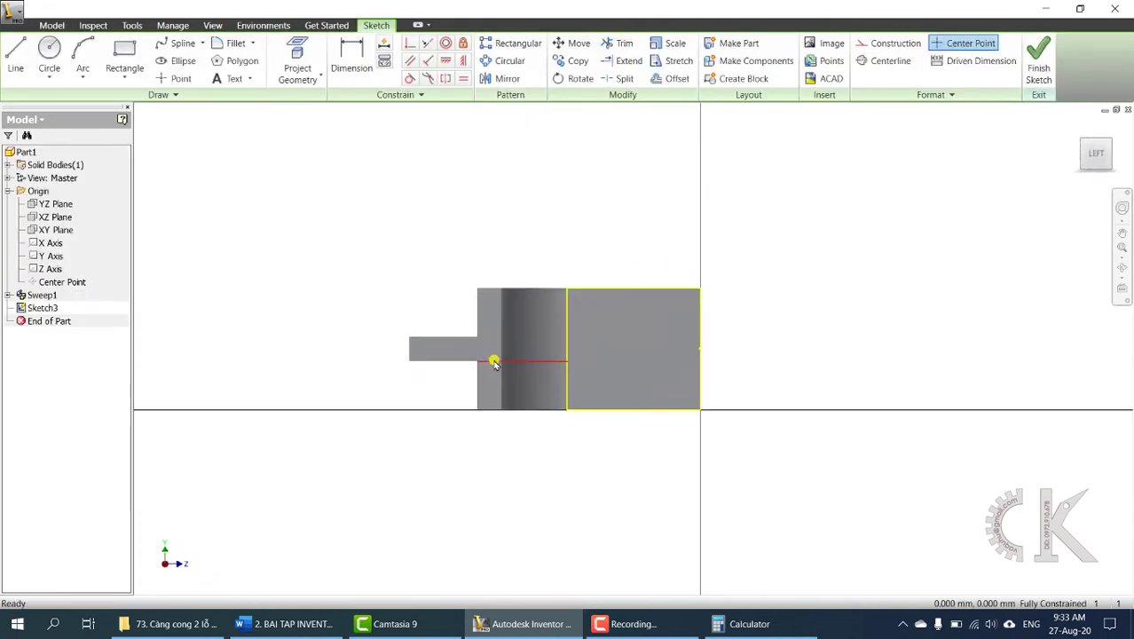
Check the boss in the Word drawing, then sketch a 50 mm diameter circle centred on the midpoint of the upright face's end edge.
{"action": "left_click", "coordinate": [306, 621]}
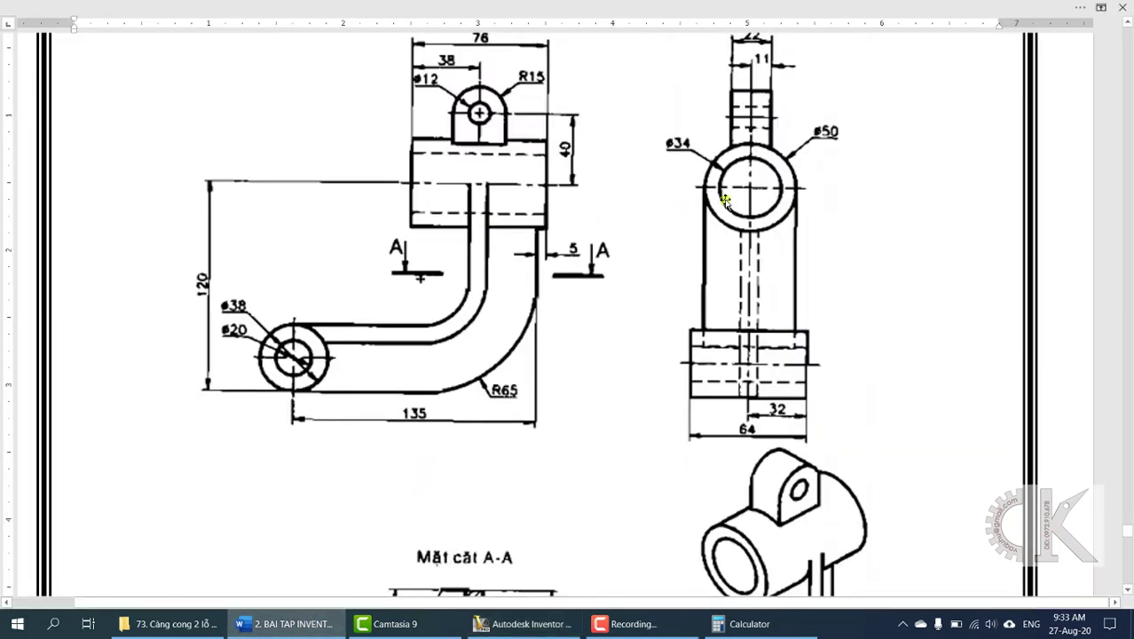
{"action": "left_click", "coordinate": [501, 623]}
{"action": "mouse_move", "coordinate": [630, 349]}
{"action": "middle_mouse_down", "text": "shift"}
{"action": "mouse_move", "coordinate": [638, 377]}
{"action": "mouse_move", "coordinate": [620, 362]}
{"action": "middle_mouse_up", "text": "shift"}
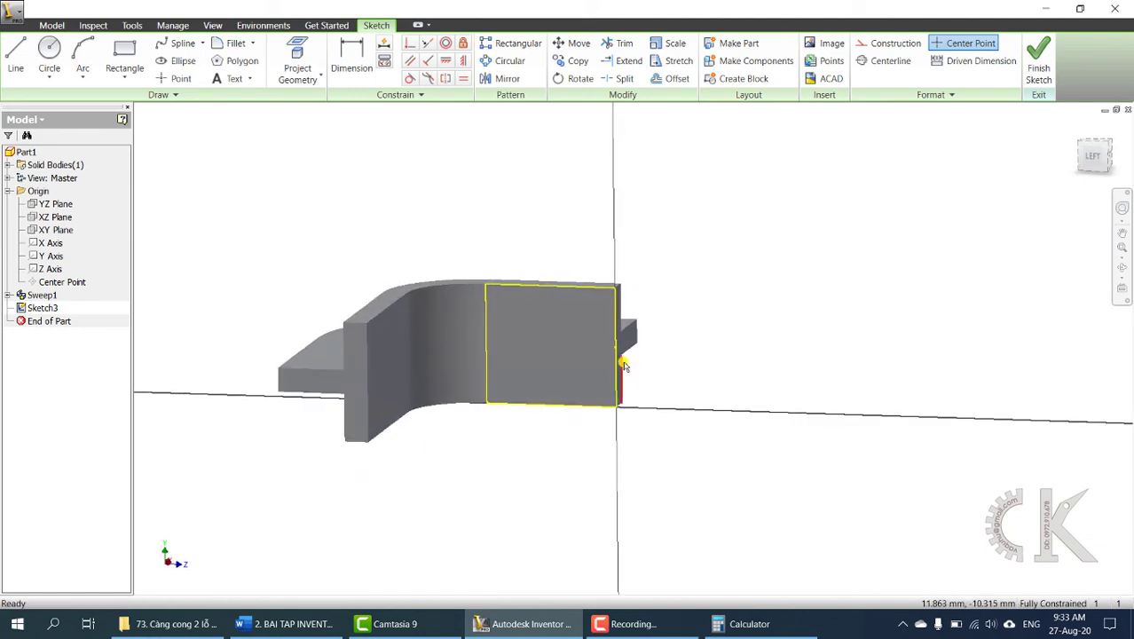
{"action": "left_click", "coordinate": [1094, 158]}
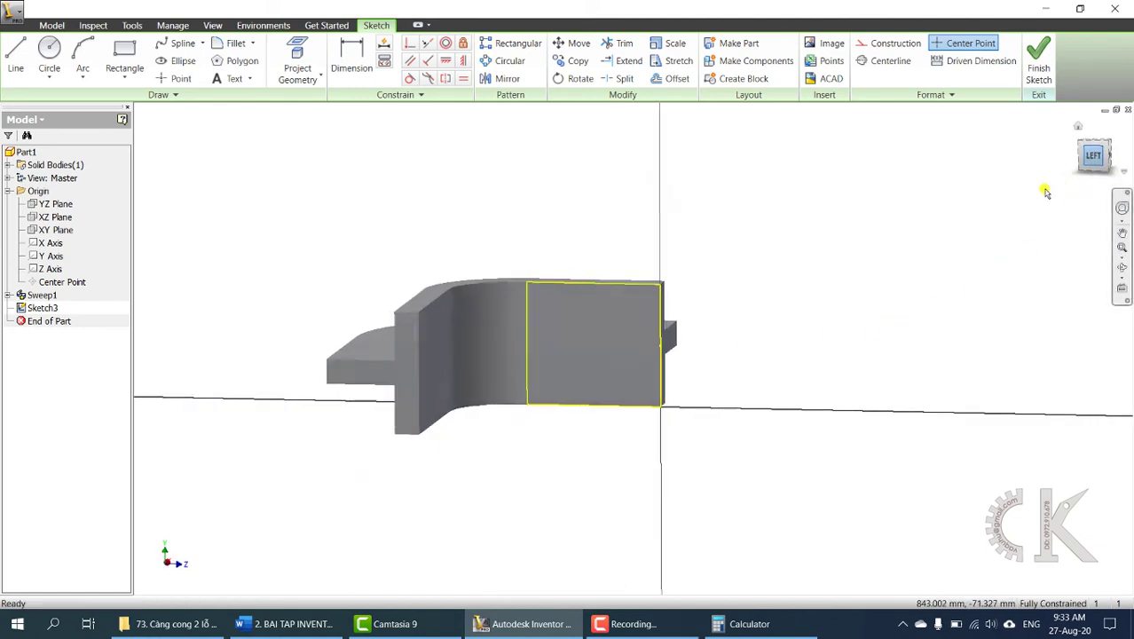
{"action": "left_click", "coordinate": [49, 55]}
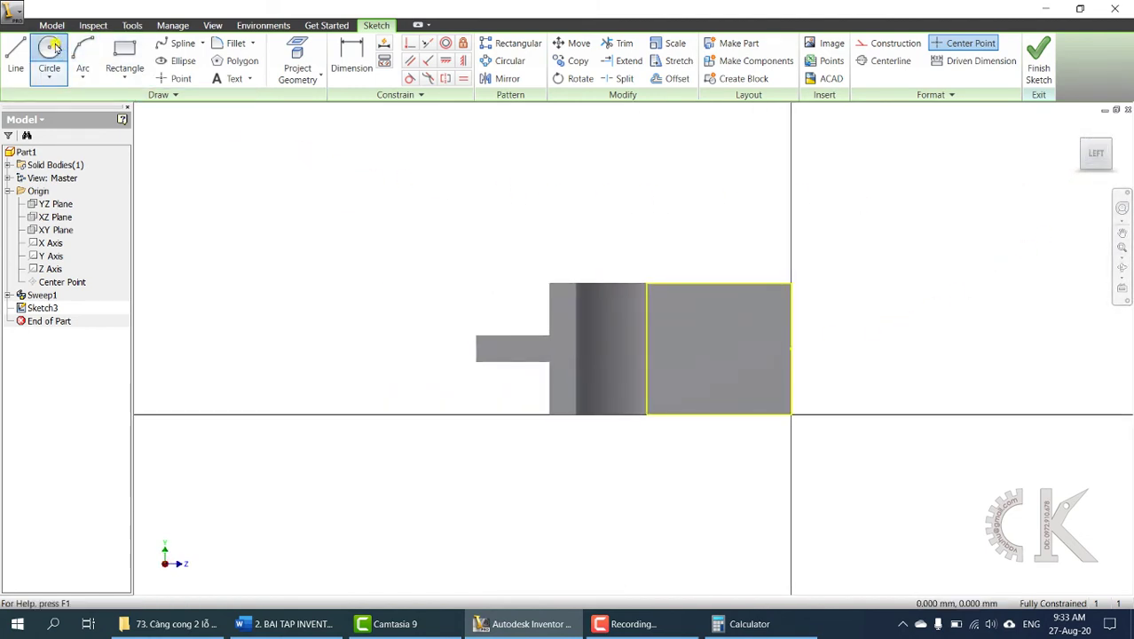
{"action": "left_click", "coordinate": [788, 349]}
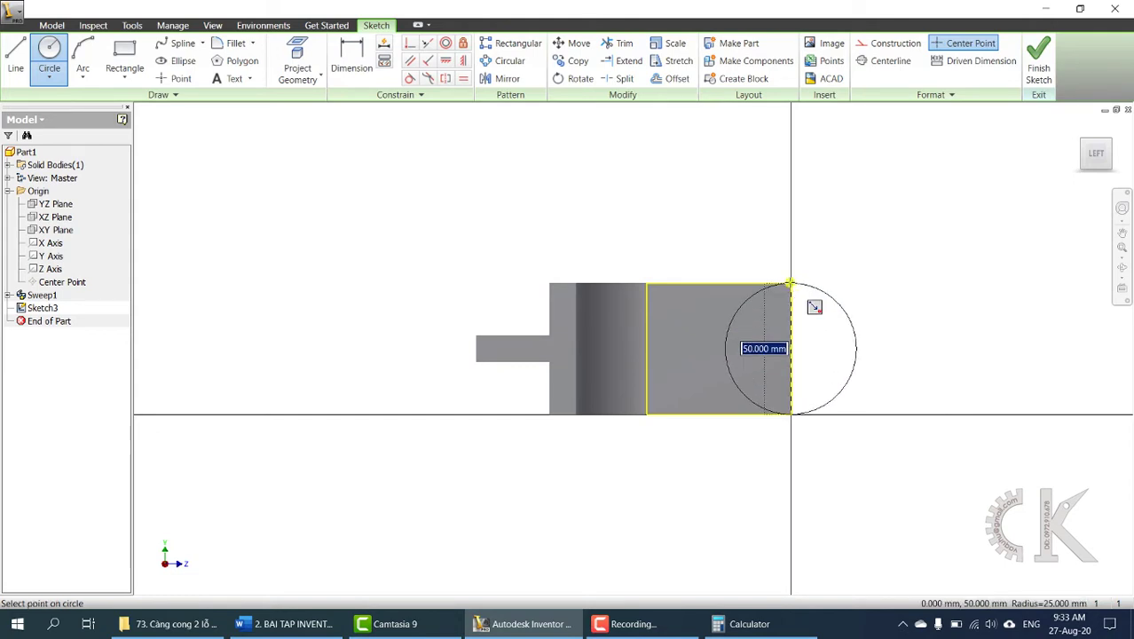
{"action": "left_click", "coordinate": [794, 287]}
Examine the upper cylinder's length and its offset from the arm in the Word drawing's front, side and isometric views.
{"action": "middle_click_drag", "start_coordinate": [873, 368], "coordinate": [835, 369], "text": "shift"}
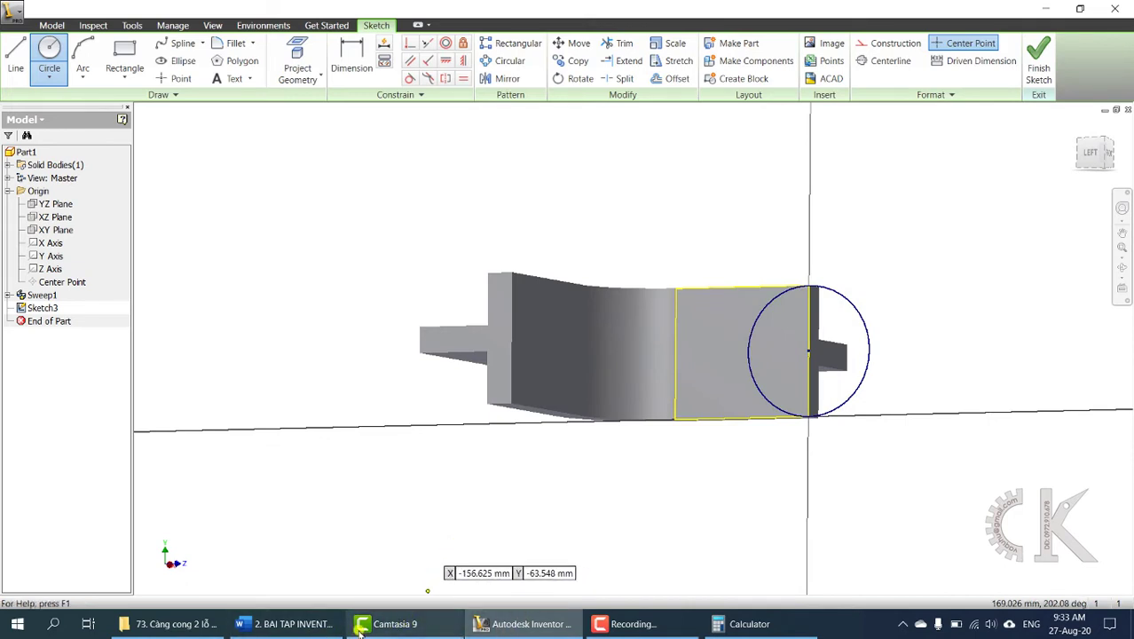
{"action": "left_click", "coordinate": [293, 624]}
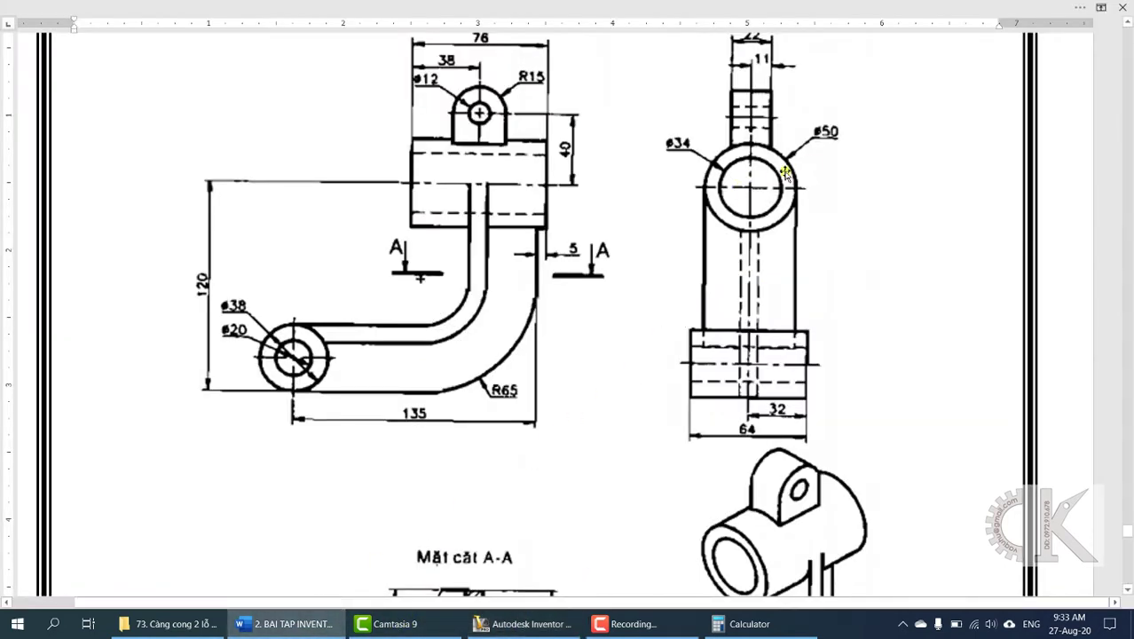
{"action": "scroll", "coordinate": [754, 465], "scroll_direction": "down", "scroll_amount": 1}
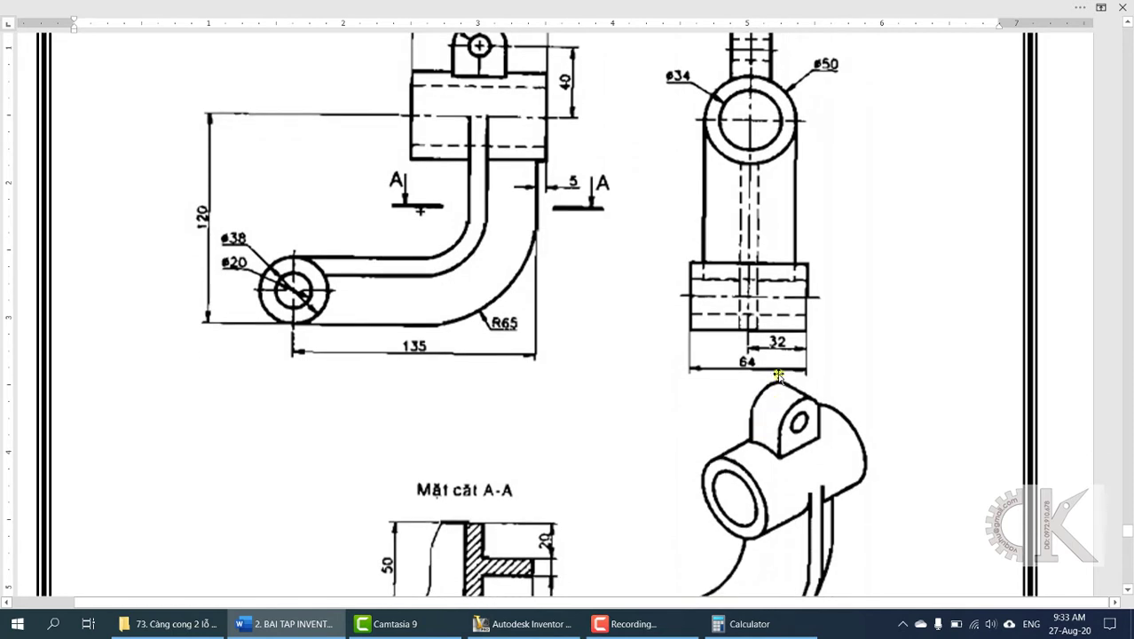
{"action": "scroll", "coordinate": [776, 384], "scroll_direction": "up", "scroll_amount": 1}
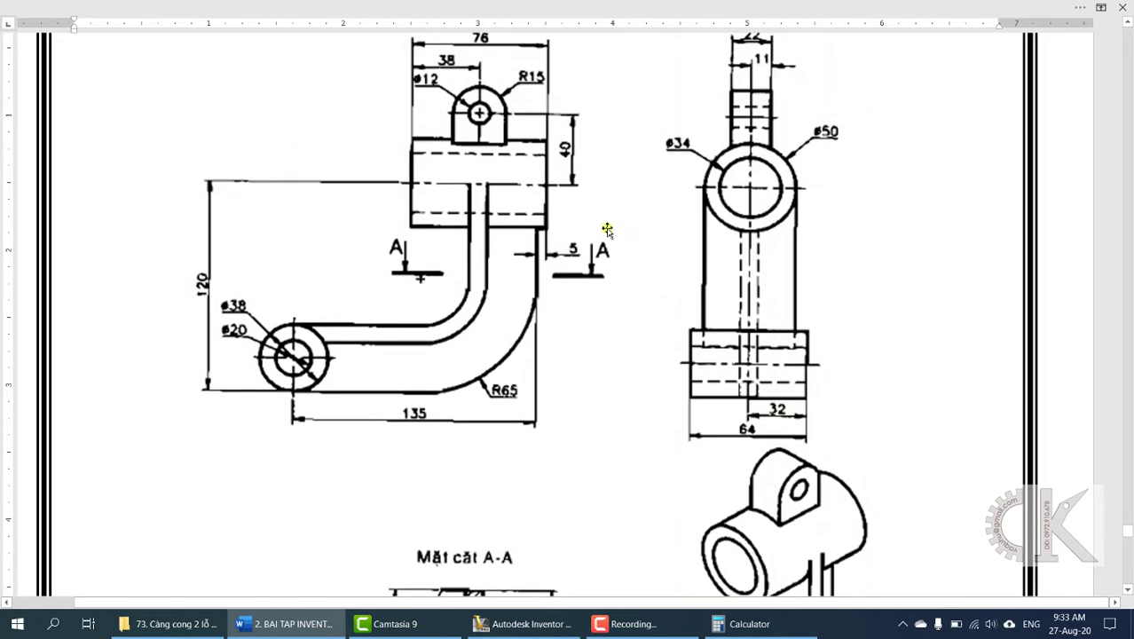
{"action": "scroll", "coordinate": [520, 246], "scroll_direction": "up", "scroll_amount": 1}
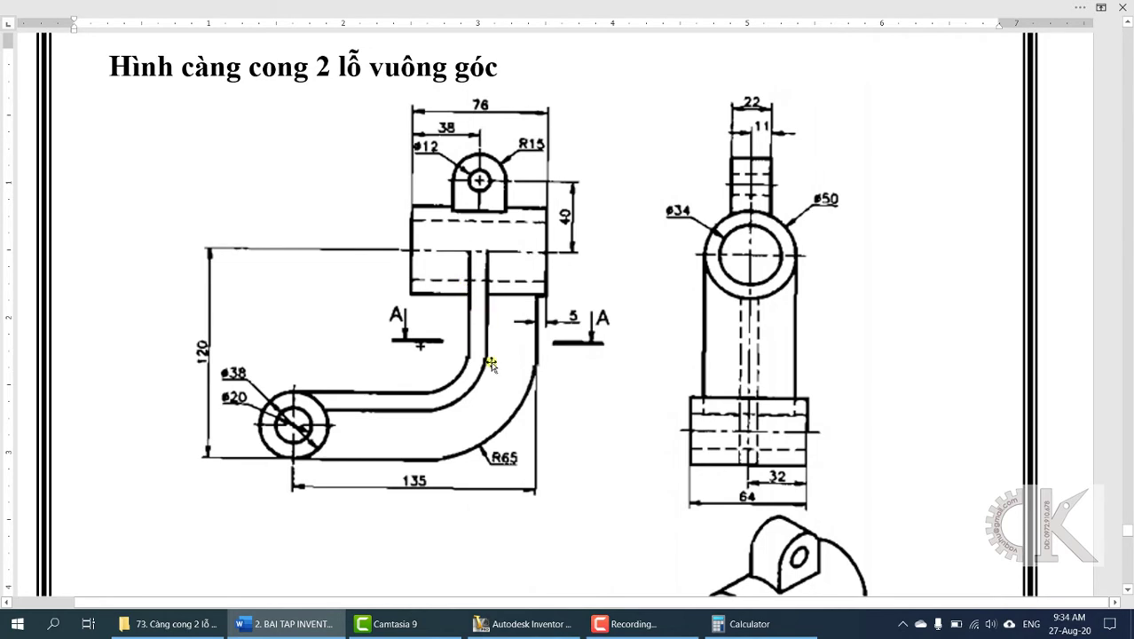
{"action": "scroll", "coordinate": [497, 355], "scroll_direction": "down", "scroll_amount": 4}
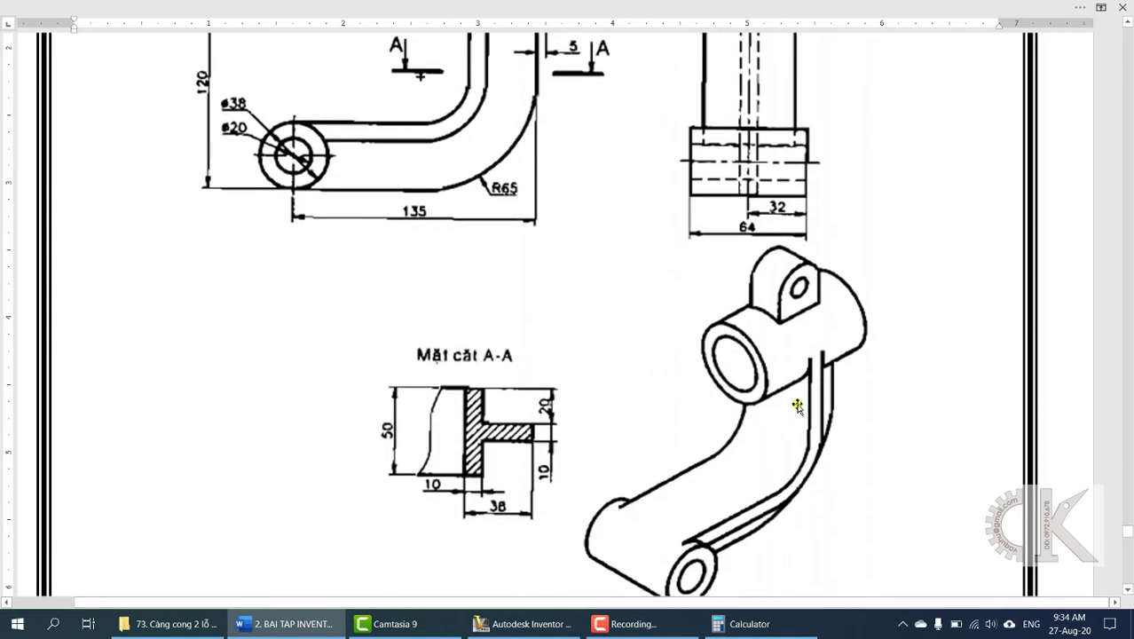
{"action": "scroll", "coordinate": [503, 286], "scroll_direction": "up", "scroll_amount": 4}
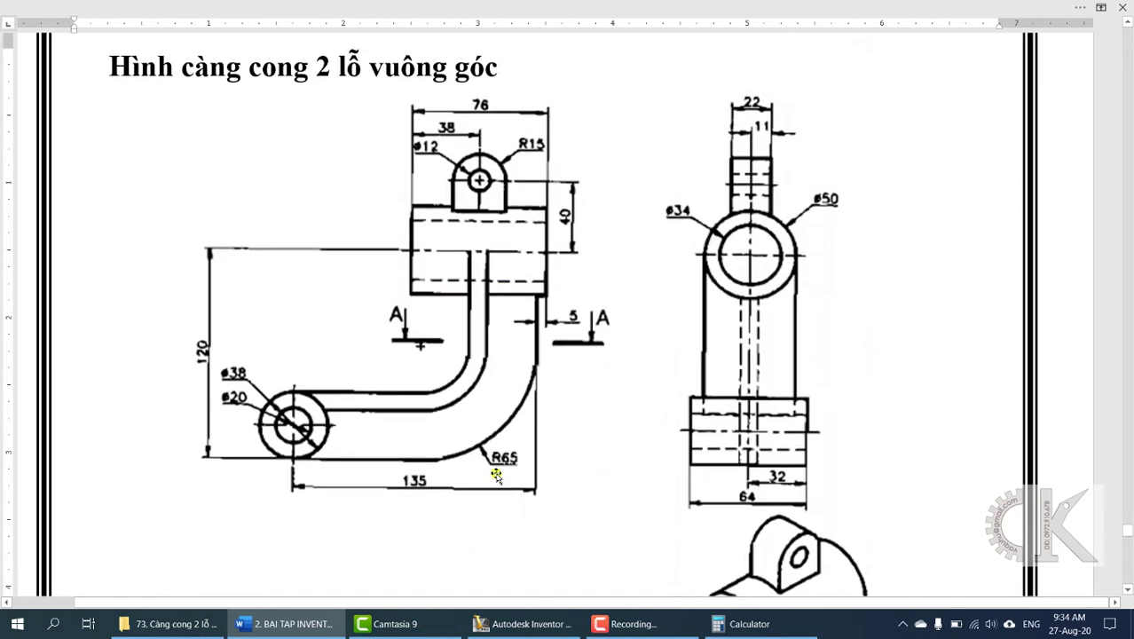
{"action": "left_click", "coordinate": [527, 624]}
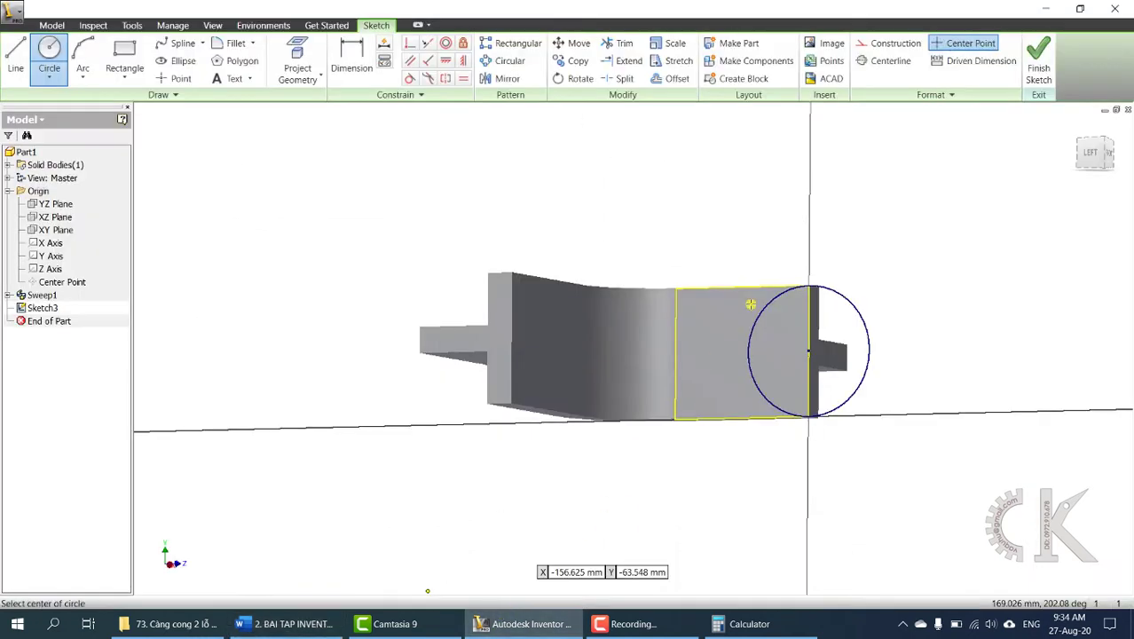
Finish the sketch and set up an extrusion of the full circle with asymmetric distances in both directions.
{"action": "left_click", "coordinate": [1038, 62]}
{"action": "left_click", "coordinate": [77, 60]}
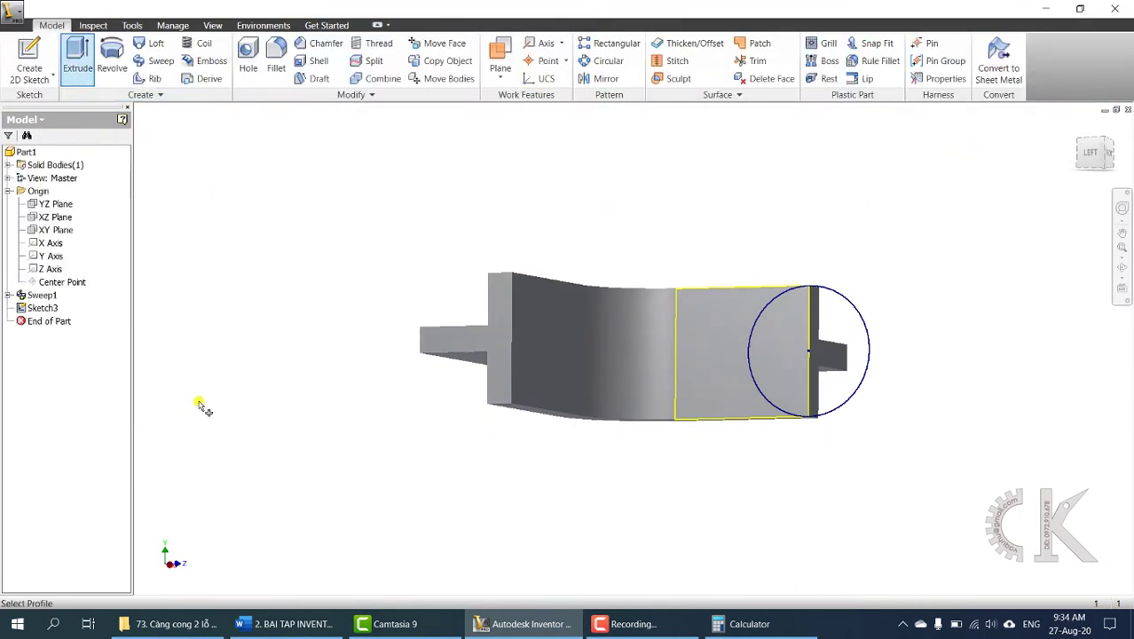
{"action": "left_click", "coordinate": [828, 378]}
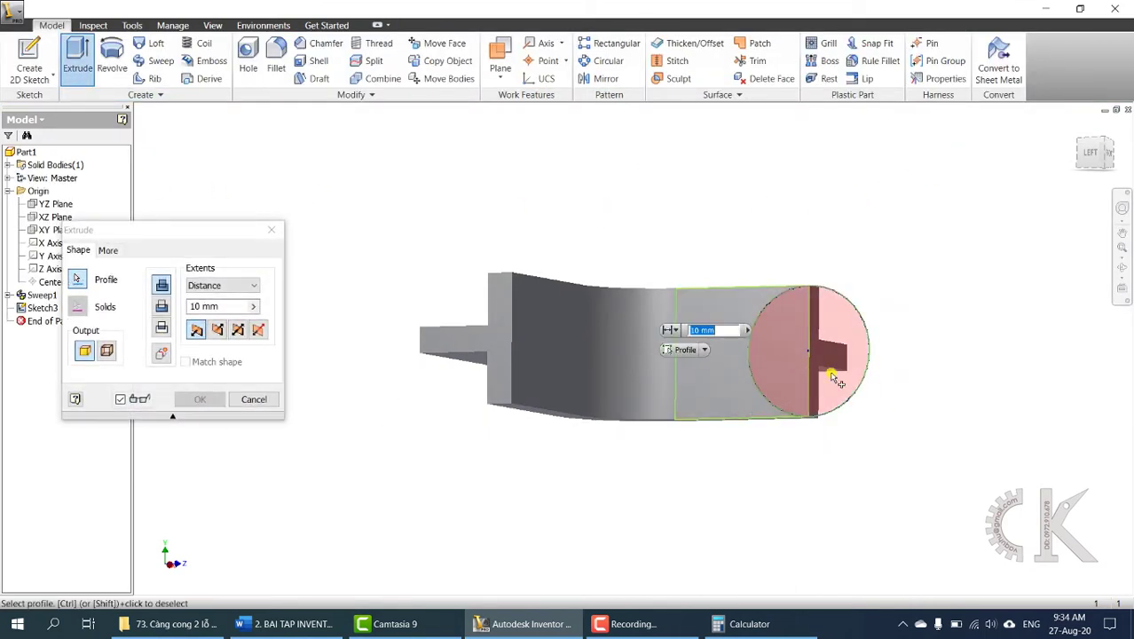
{"action": "middle_click_drag", "start_coordinate": [779, 475], "coordinate": [707, 278], "text": "shift"}
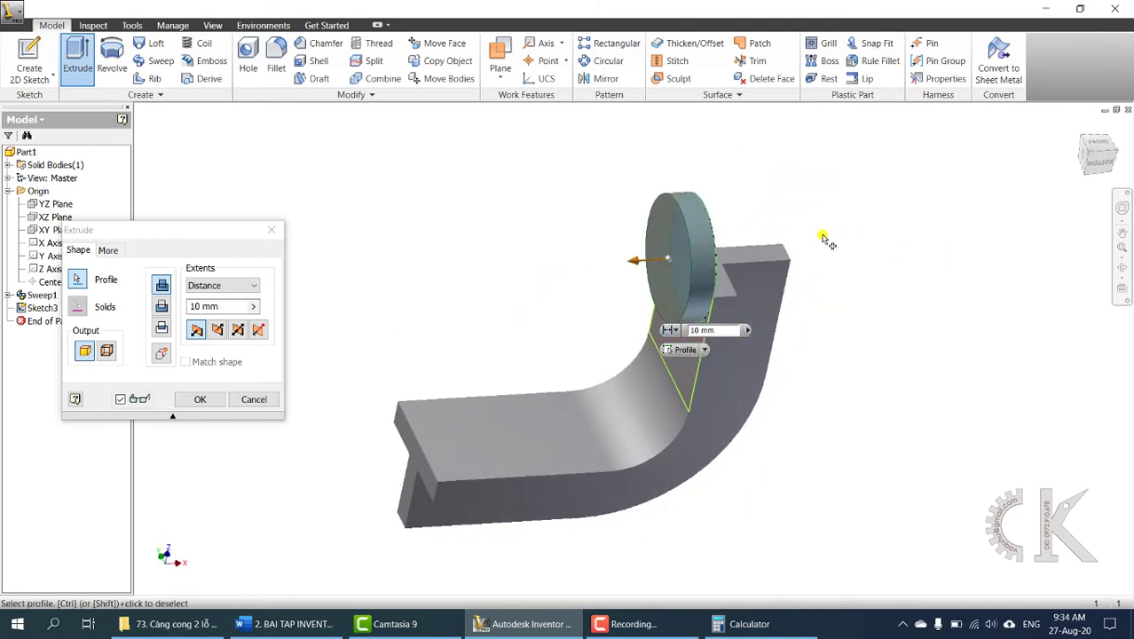
{"action": "left_click", "coordinate": [257, 334]}
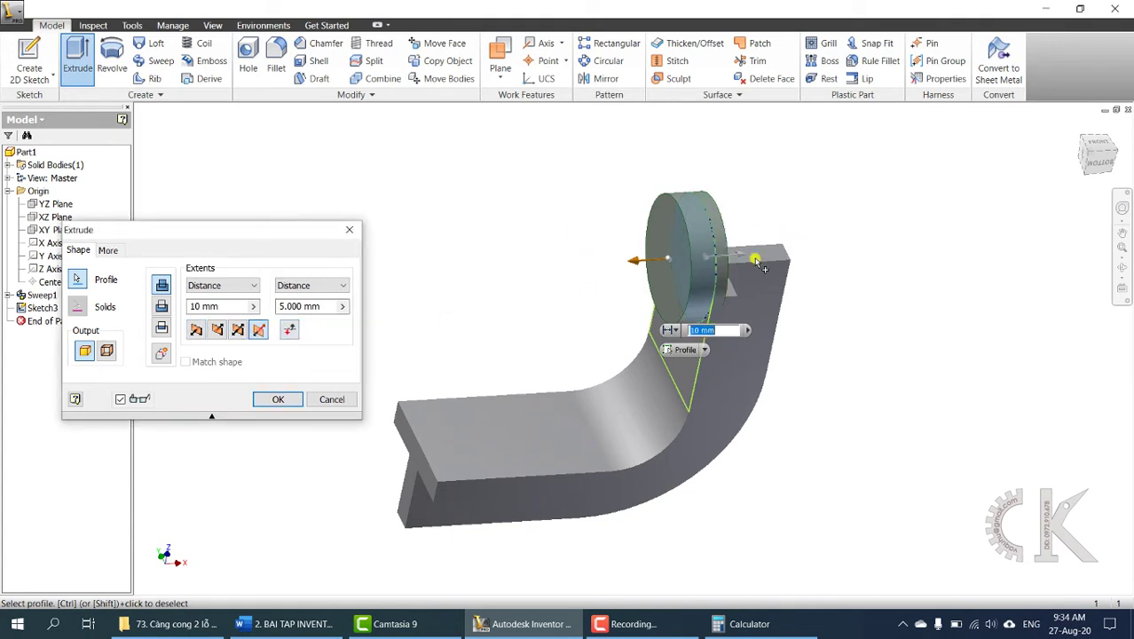
{"action": "middle_click_drag", "start_coordinate": [809, 286], "coordinate": [712, 247], "text": "shift"}
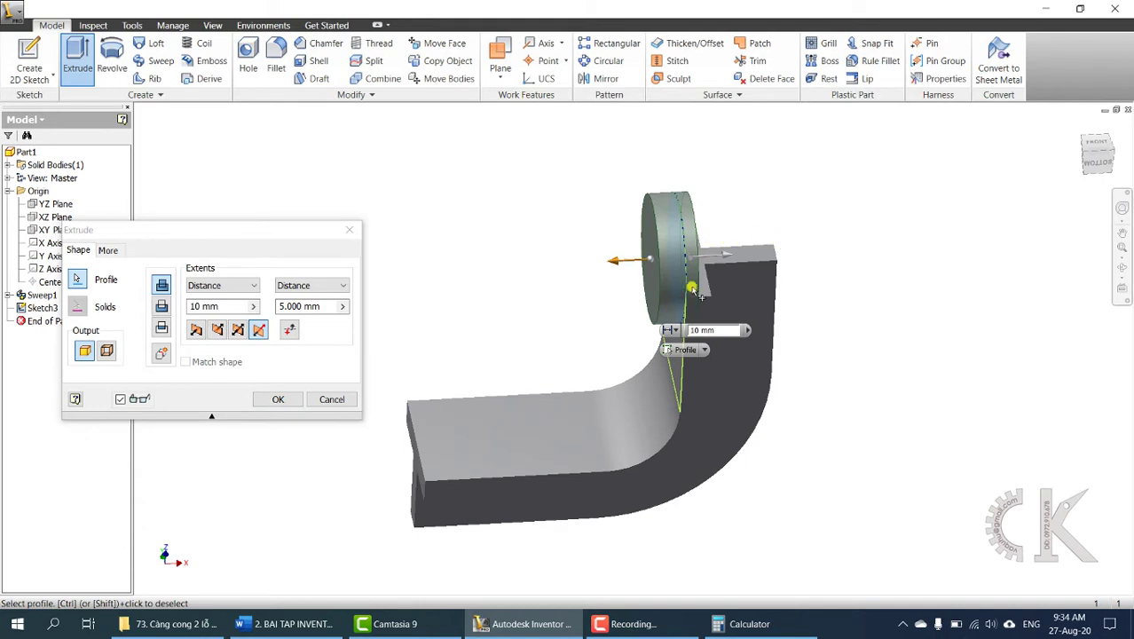
{"action": "middle_click_drag", "start_coordinate": [692, 312], "coordinate": [695, 248], "text": "shift"}
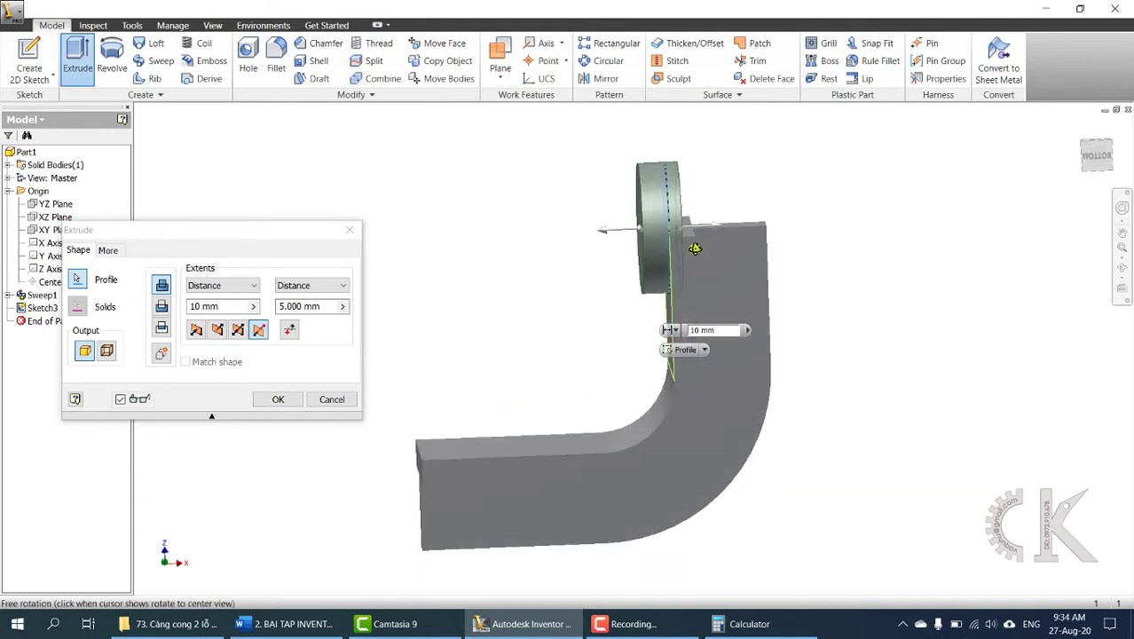
{"action": "middle_click_drag", "start_coordinate": [667, 296], "coordinate": [690, 297], "text": "shift"}
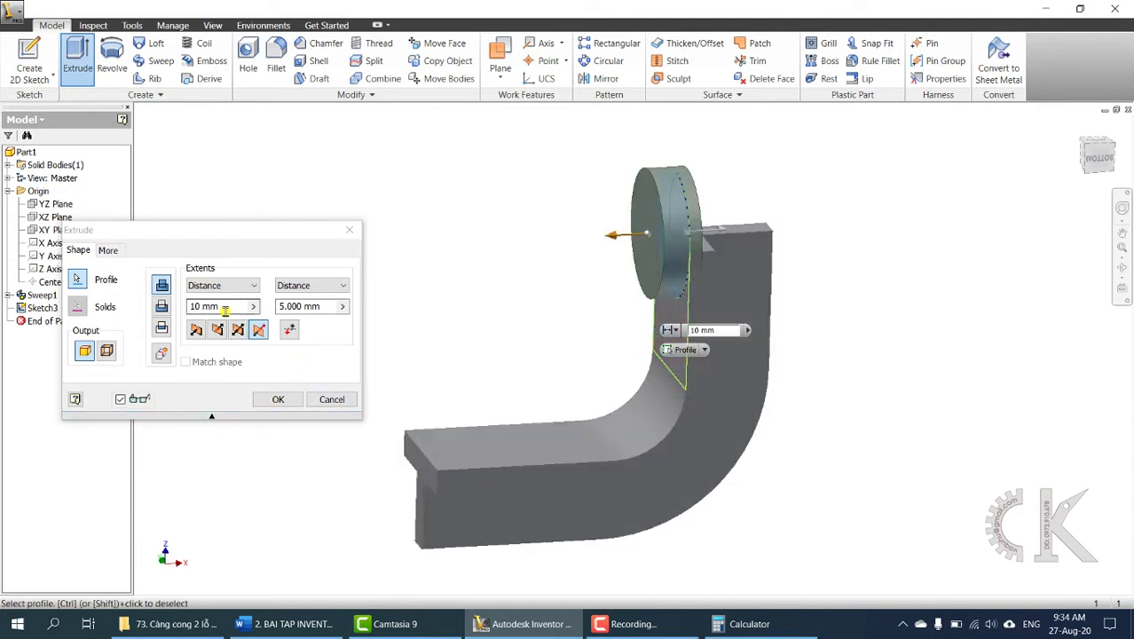
Consult the Word drawing and set the extrusion's first distance, away from the arm, to 33 mm.
{"action": "left_click", "coordinate": [293, 624]}
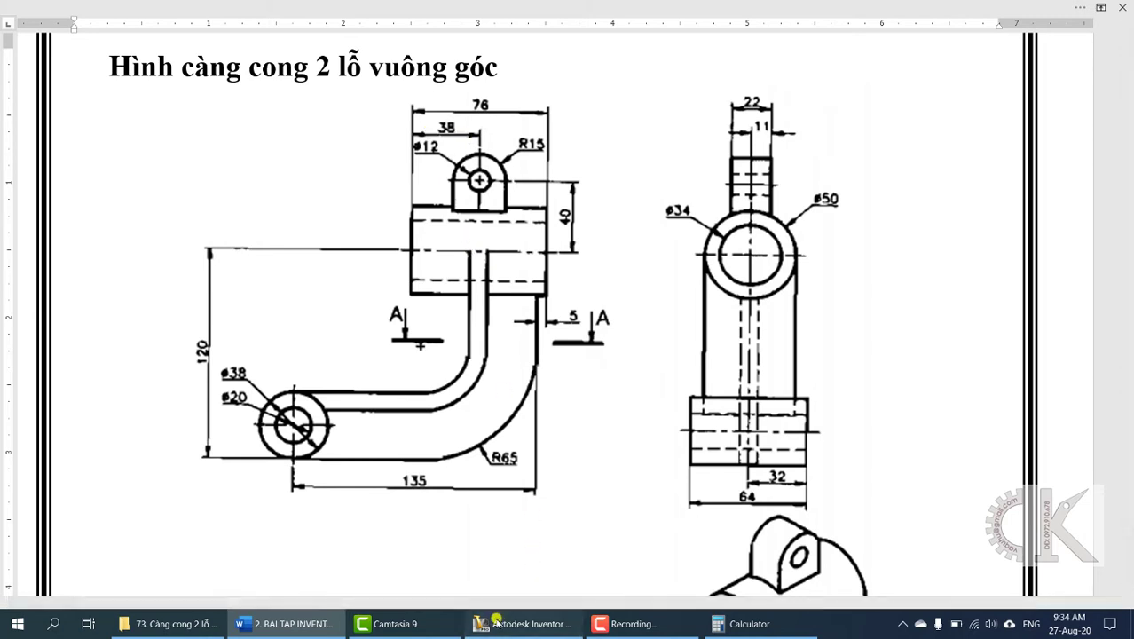
{"action": "left_click", "coordinate": [523, 623]}
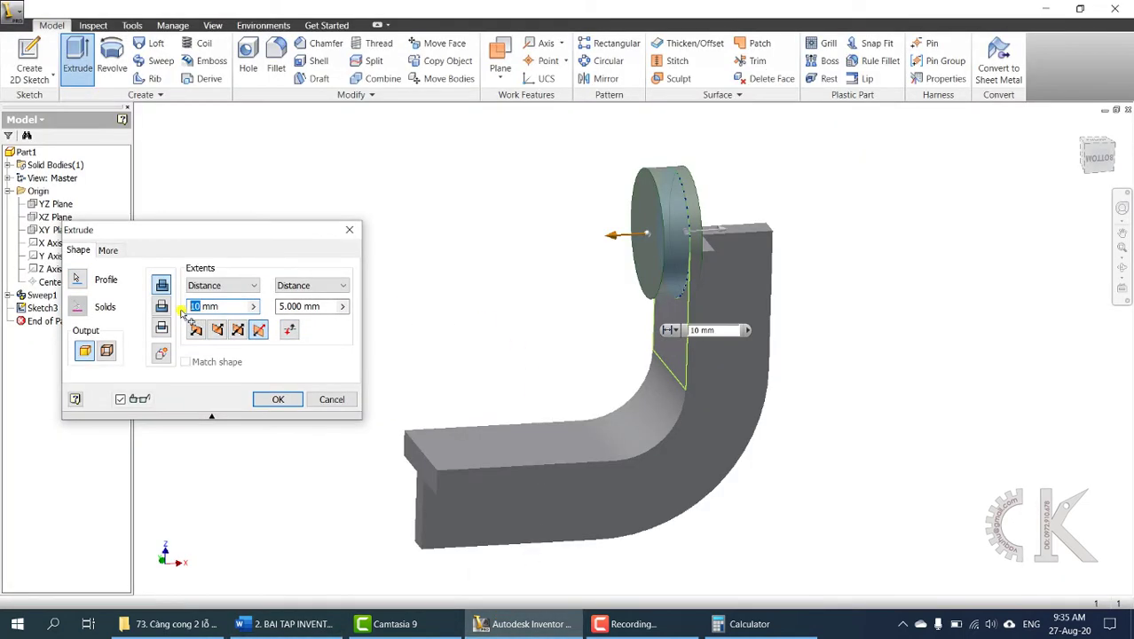
{"action": "type", "text": "33"}
{"action": "key", "text": "Tab"}
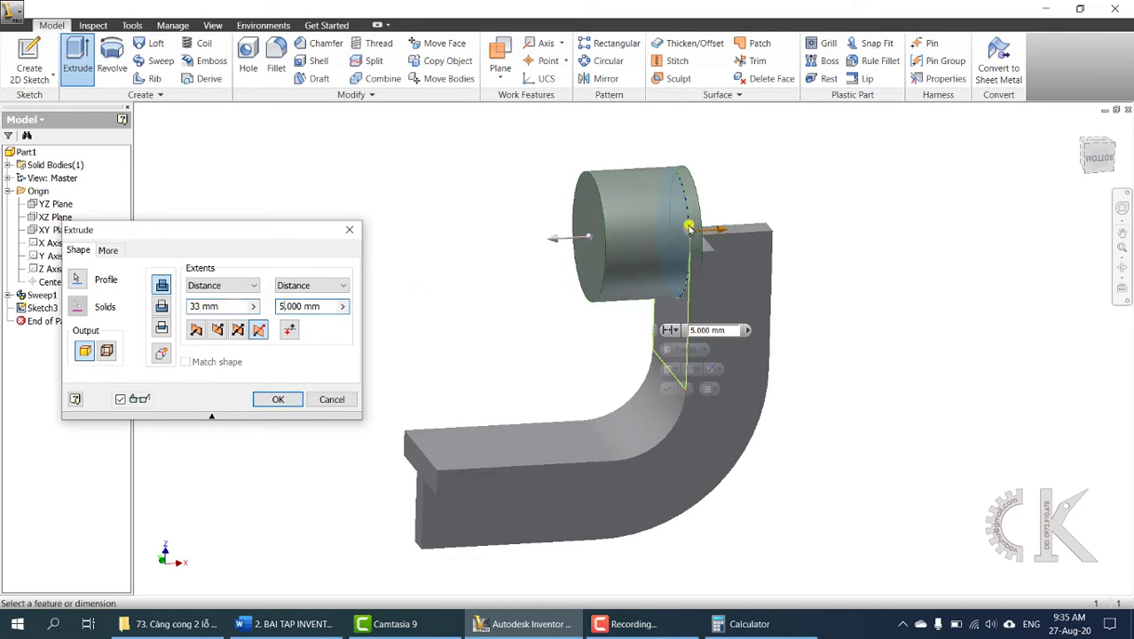
Recheck the Word drawing, set the extrusion's second distance to 43 mm and create the upper cylinder.
{"action": "left_click", "coordinate": [306, 622]}
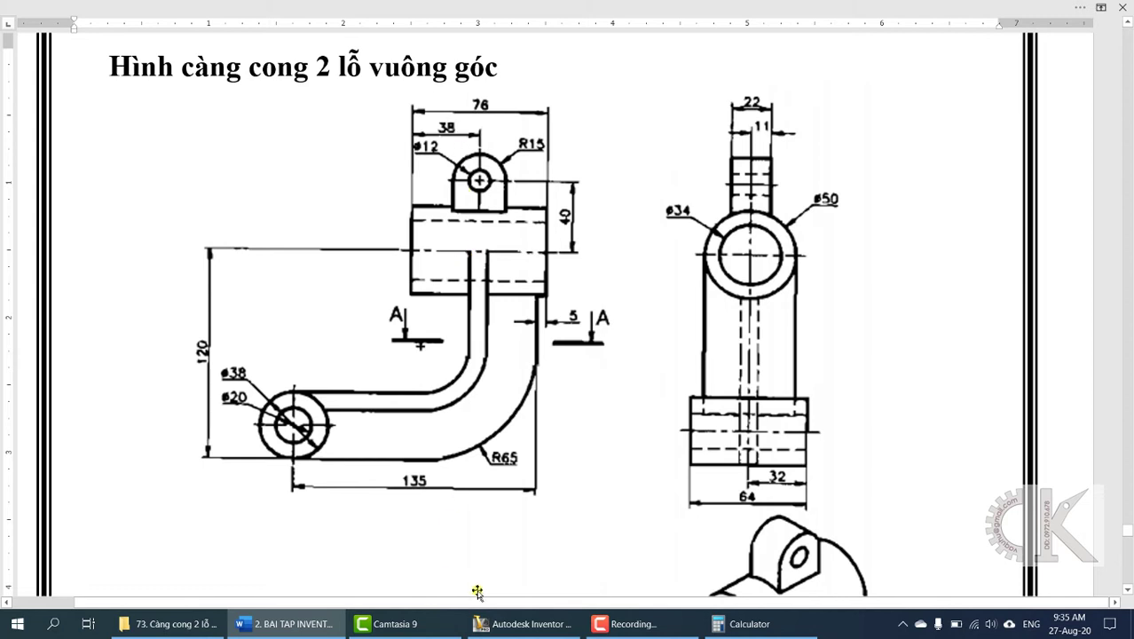
{"action": "left_click", "coordinate": [483, 621]}
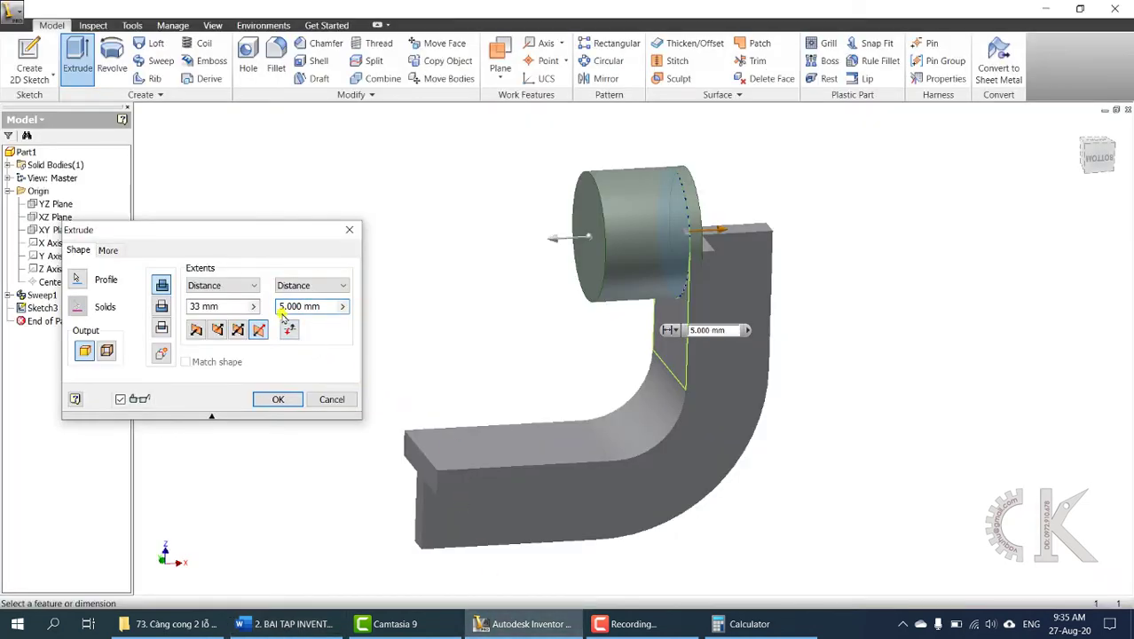
{"action": "left_click", "coordinate": [280, 311]}
{"action": "key", "text": "Delete"}
{"action": "type", "text": "43"}
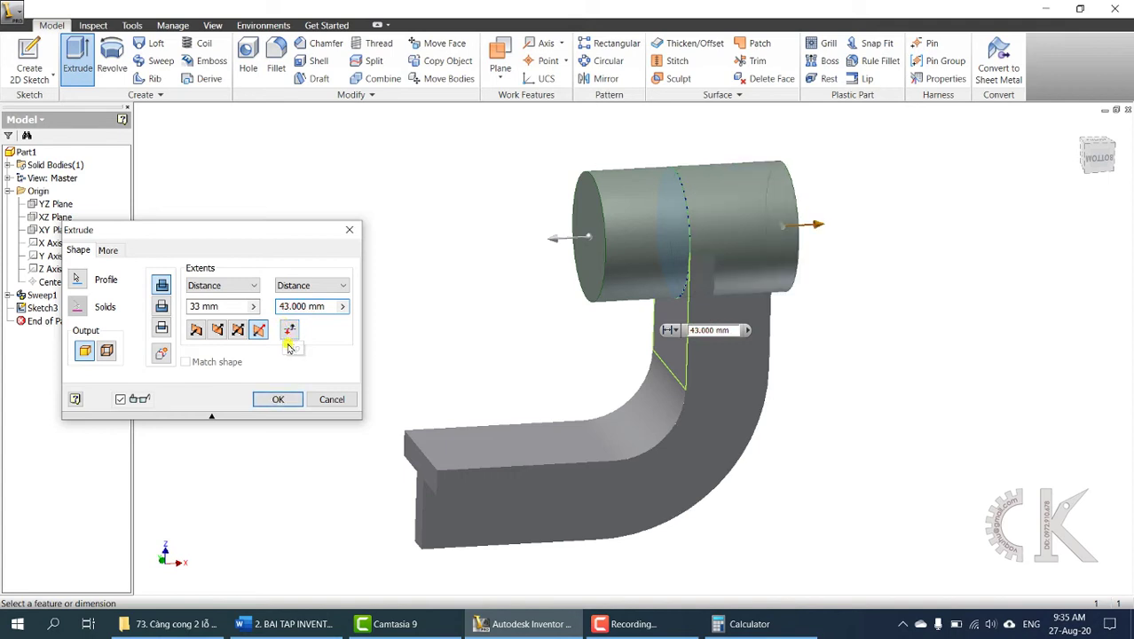
{"action": "left_click", "coordinate": [285, 398]}
Inspect the upper cylinder on the arm from several angles and check its bore diameter in the Word drawing.
{"action": "middle_click_drag", "start_coordinate": [532, 362], "coordinate": [508, 356], "text": "shift"}
{"action": "scroll", "coordinate": [687, 254], "scroll_direction": "down", "scroll_amount": 5}
{"action": "scroll", "coordinate": [686, 254], "scroll_direction": "up", "scroll_amount": 6}
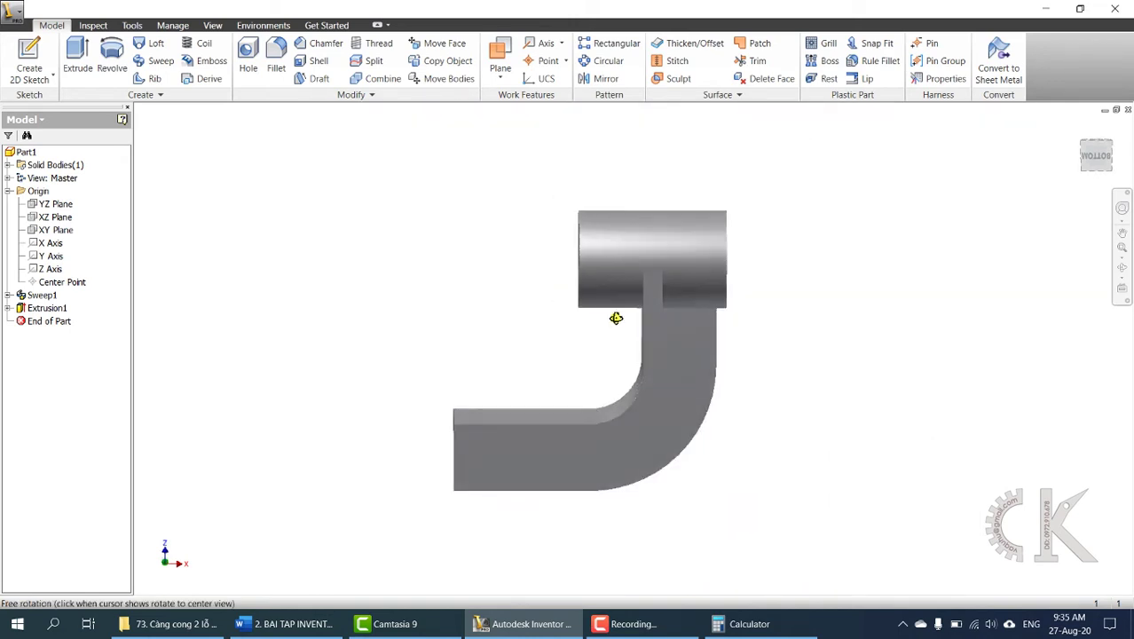
{"action": "middle_click_drag", "start_coordinate": [615, 324], "coordinate": [617, 414], "text": "shift"}
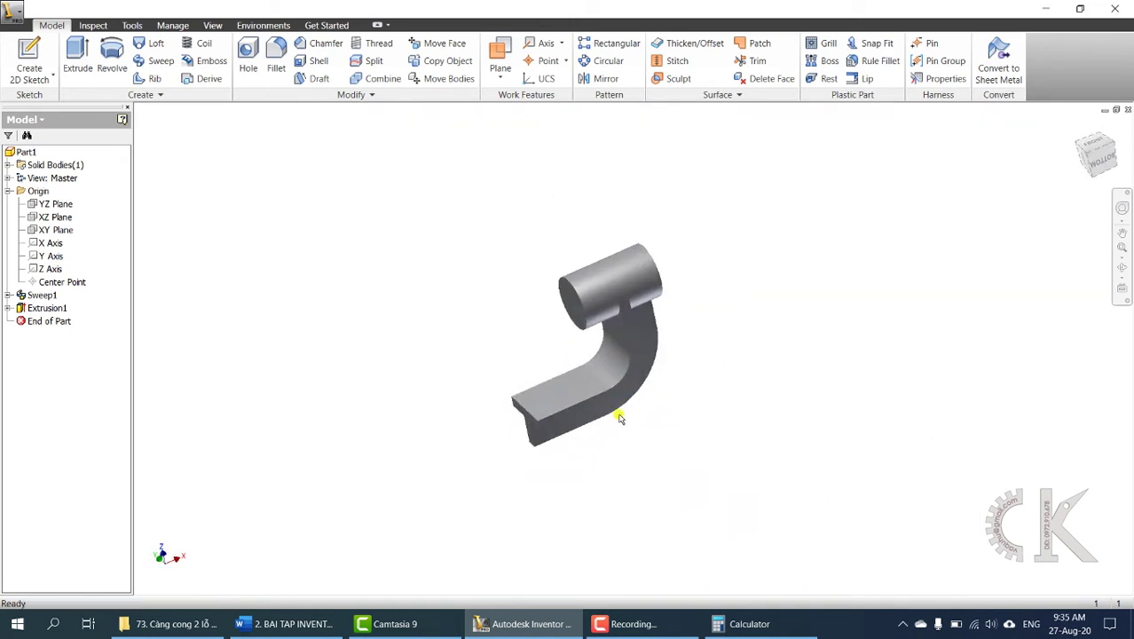
{"action": "left_click", "coordinate": [293, 624]}
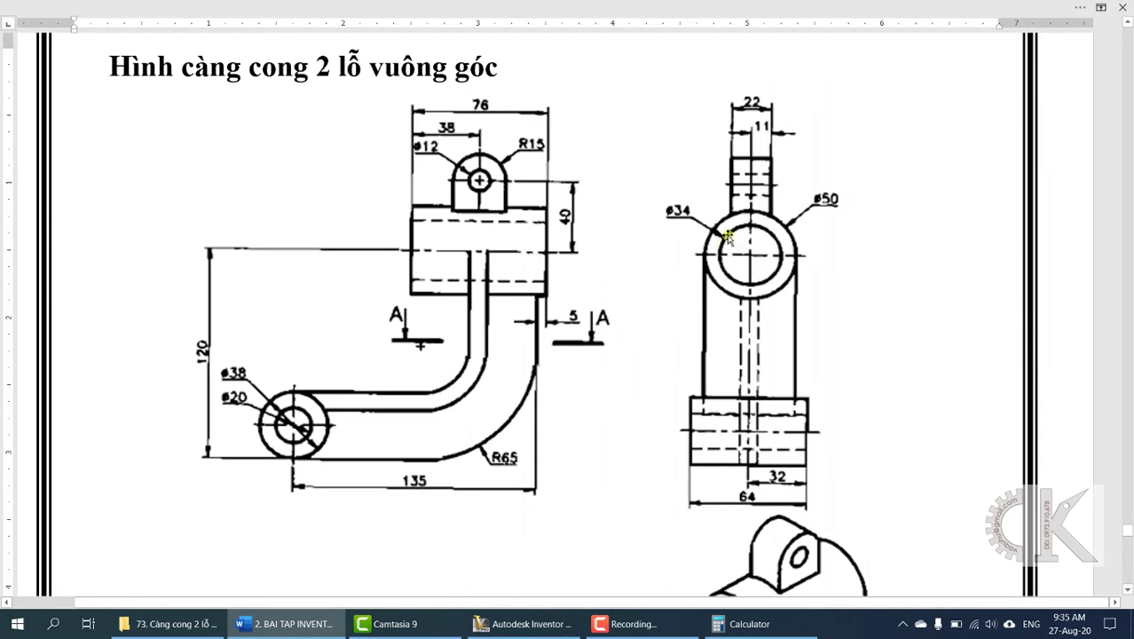
{"action": "left_click", "coordinate": [527, 624]}
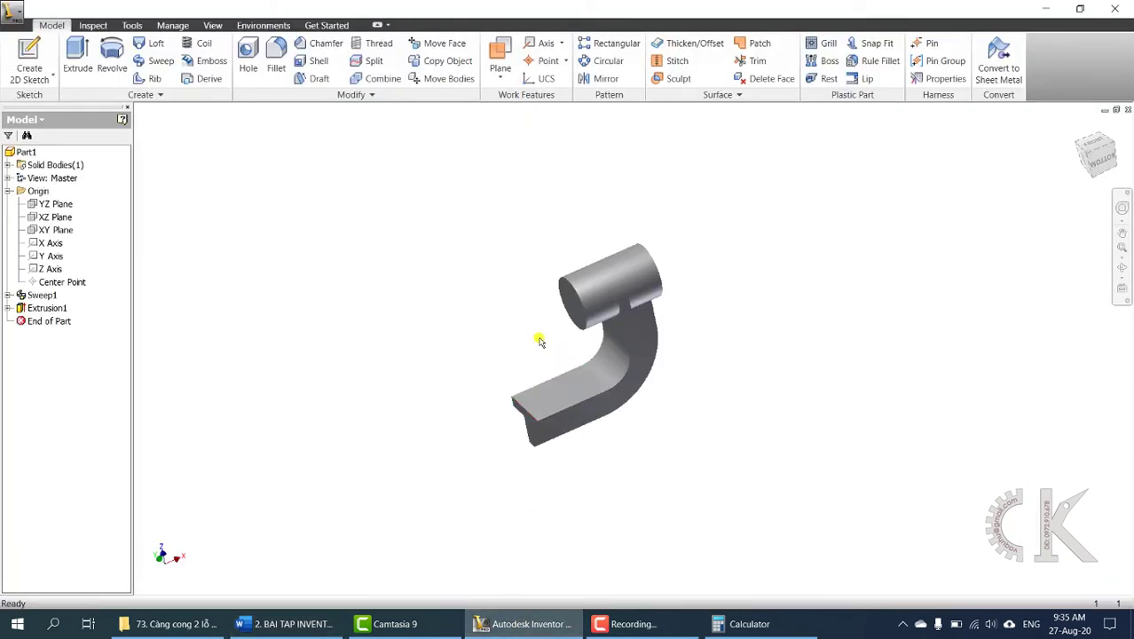
{"action": "middle_click_drag", "start_coordinate": [539, 337], "coordinate": [555, 357], "text": "shift"}
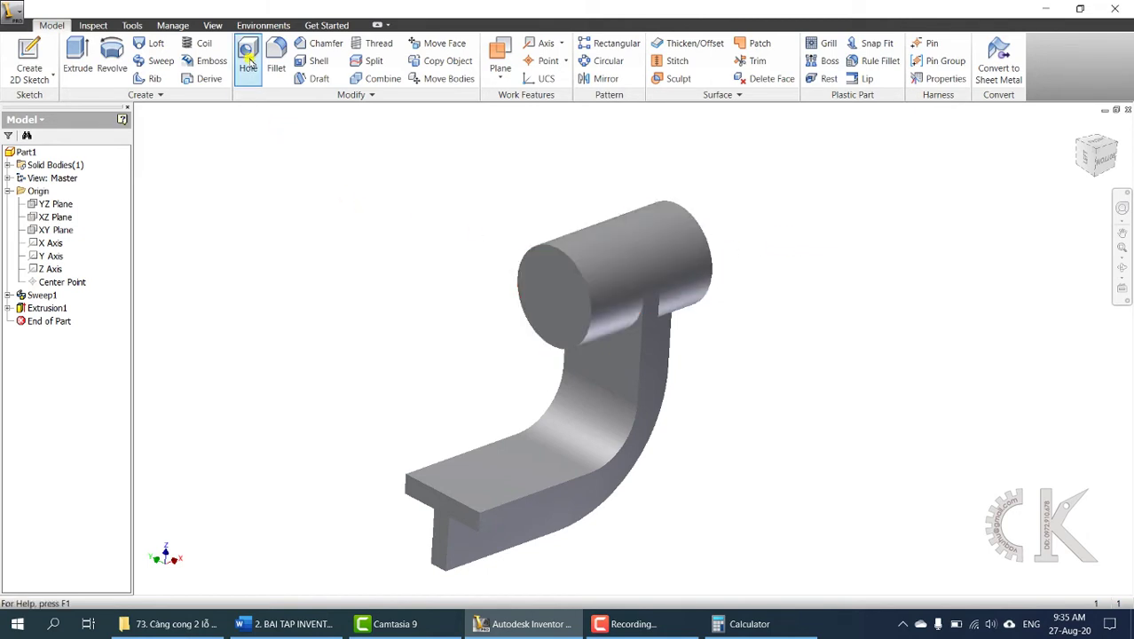
Place a concentric through-all hole on the upper cylinder's open end face, referenced to the face's circular edge.
{"action": "left_click", "coordinate": [249, 54]}
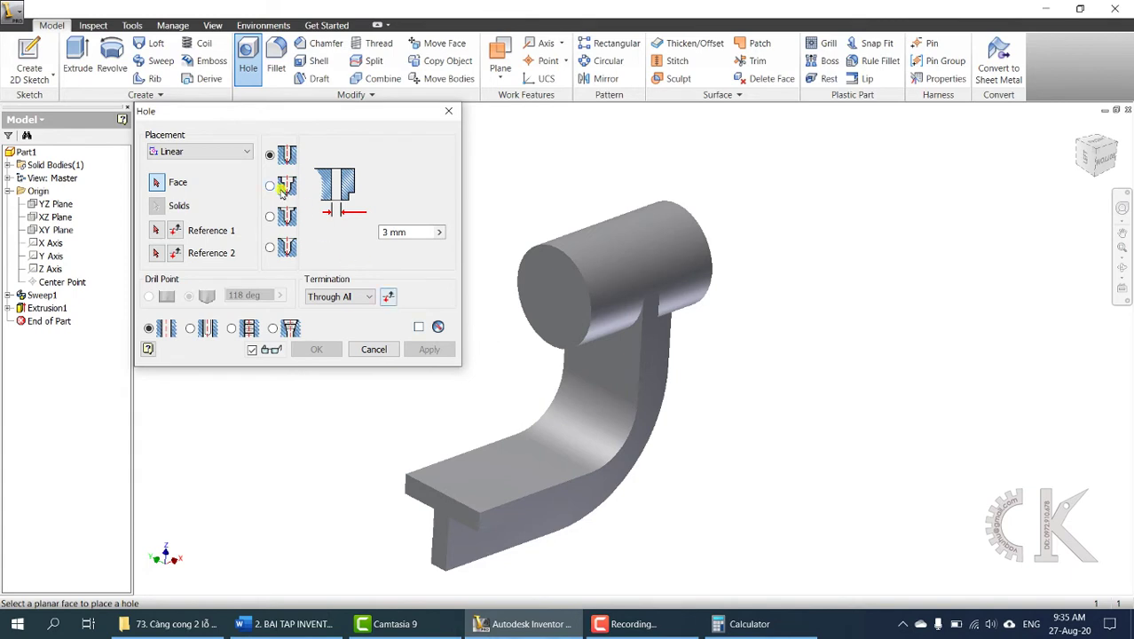
{"action": "left_click", "coordinate": [210, 153]}
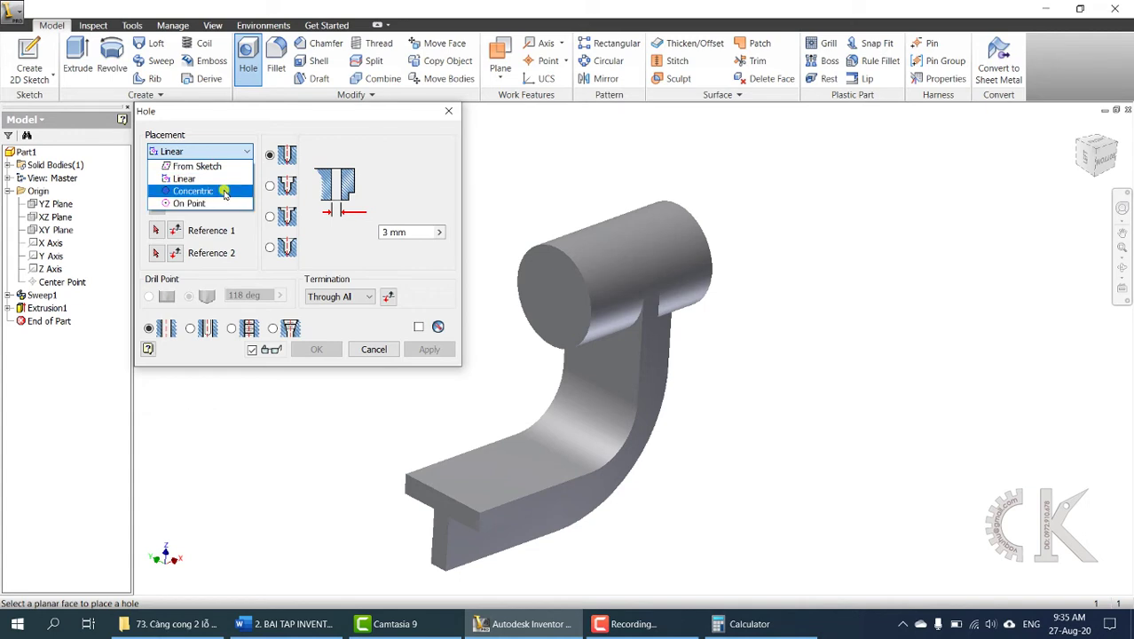
{"action": "left_click", "coordinate": [224, 192]}
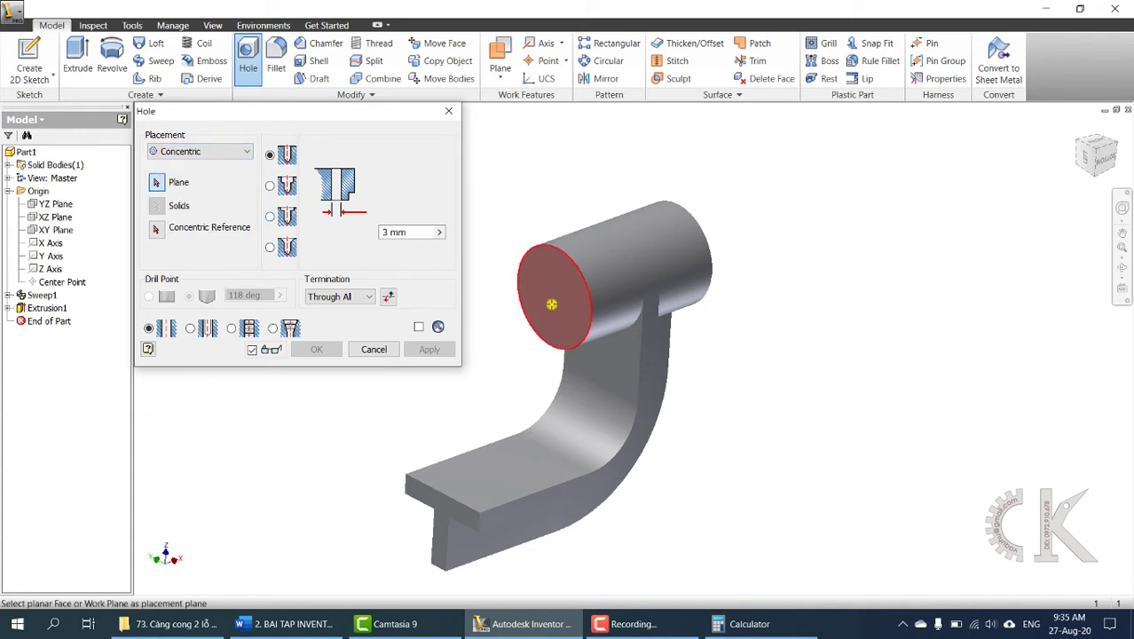
{"action": "left_click", "coordinate": [546, 298]}
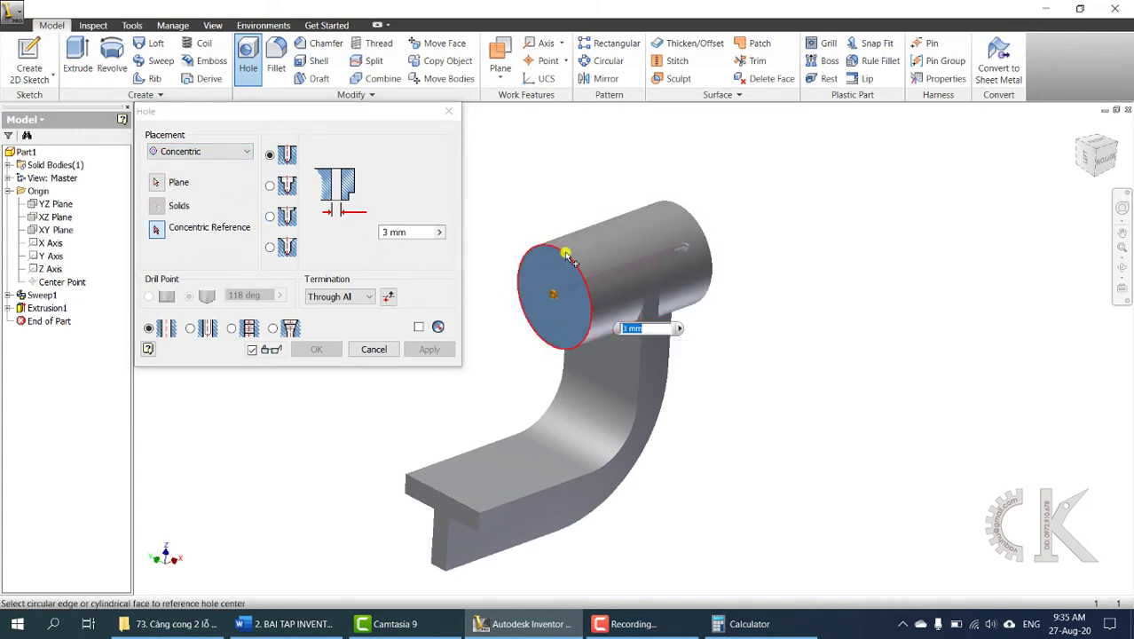
{"action": "left_click", "coordinate": [568, 257]}
{"action": "scroll", "coordinate": [550, 284], "scroll_direction": "down", "scroll_amount": 2}
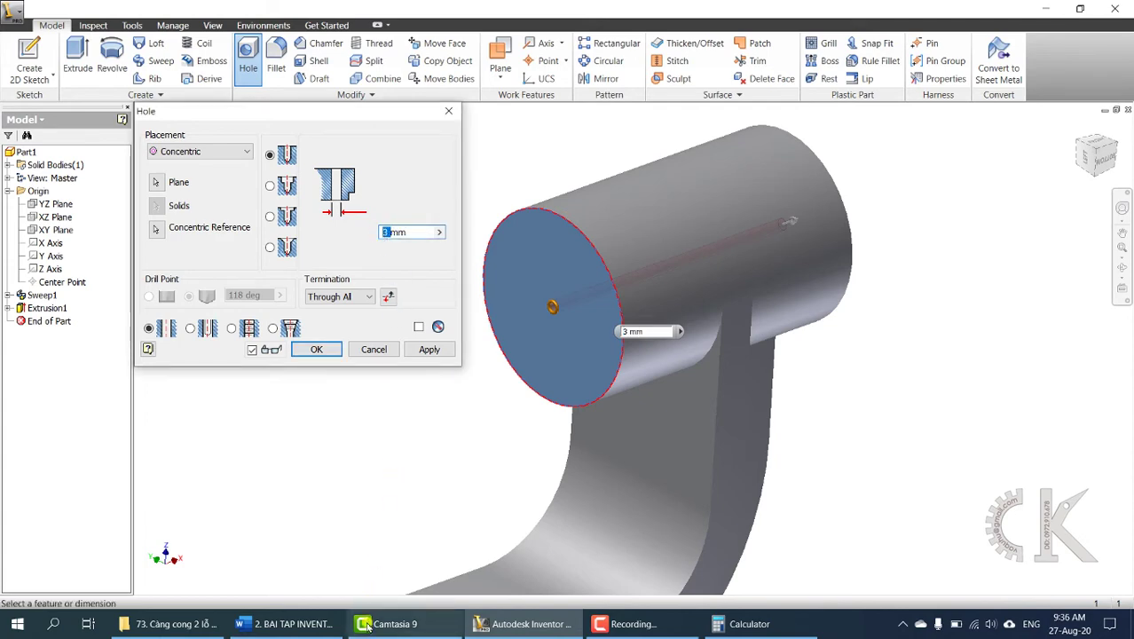
Check the bore size in the Word drawing, set the hole diameter to 34 mm and create the bore.
{"action": "left_click", "coordinate": [284, 623]}
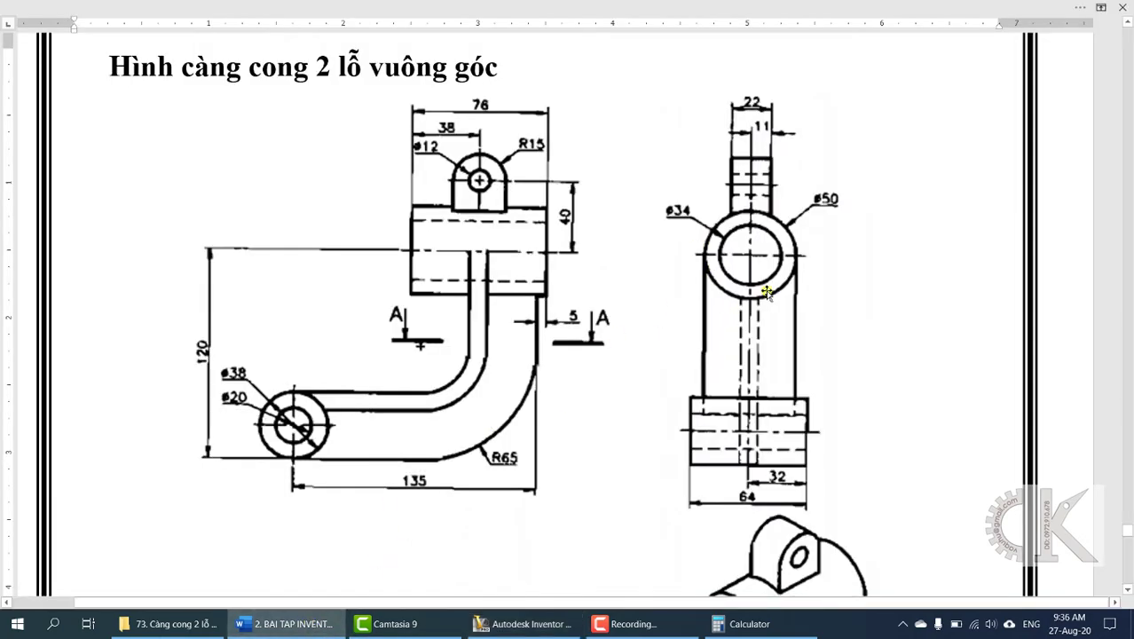
{"action": "left_click", "coordinate": [522, 623]}
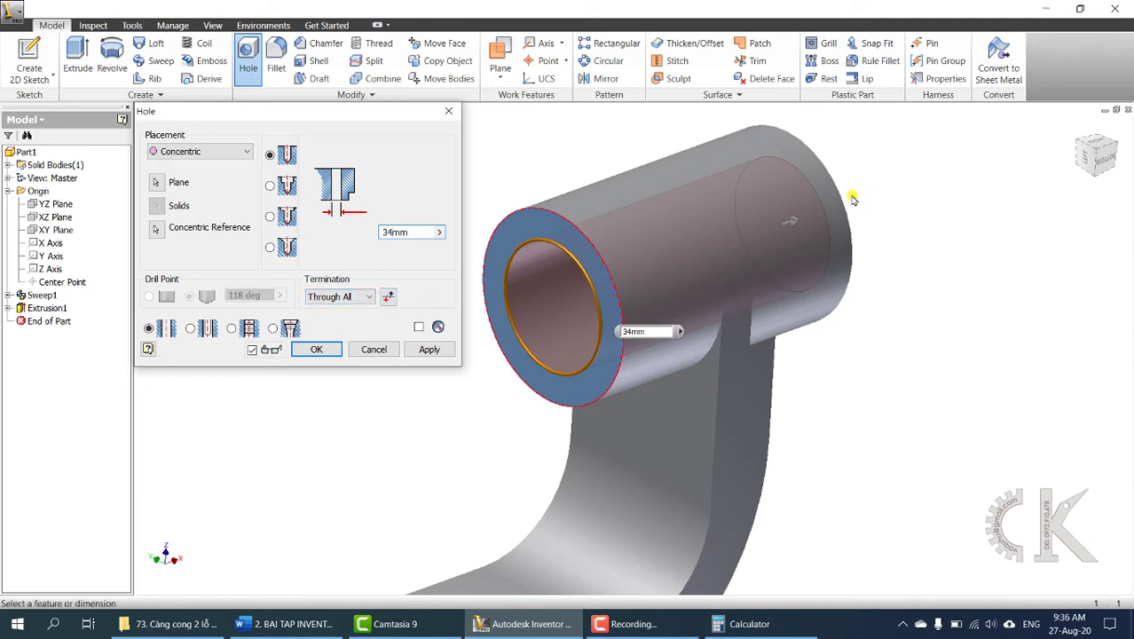
{"action": "left_click", "coordinate": [317, 348]}
Inspect the bored part and study the lower boss's position, diameters and width in the Word drawing's views.
{"action": "middle_click_drag", "start_coordinate": [372, 364], "coordinate": [463, 349], "text": "shift"}
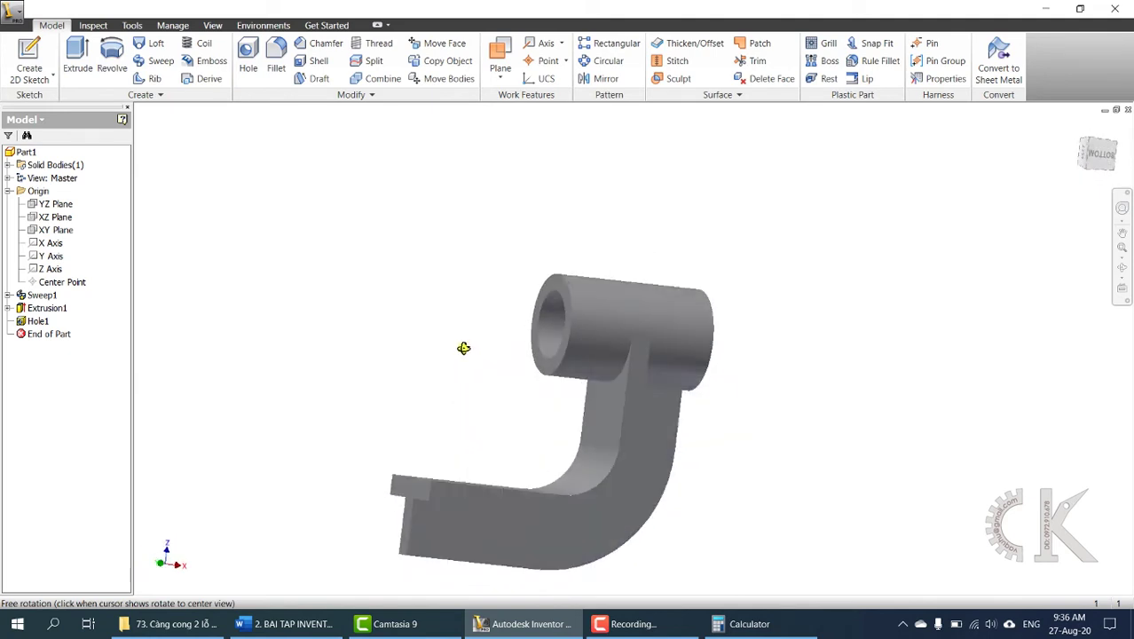
{"action": "middle_click_drag", "start_coordinate": [506, 420], "coordinate": [498, 337], "text": "shift"}
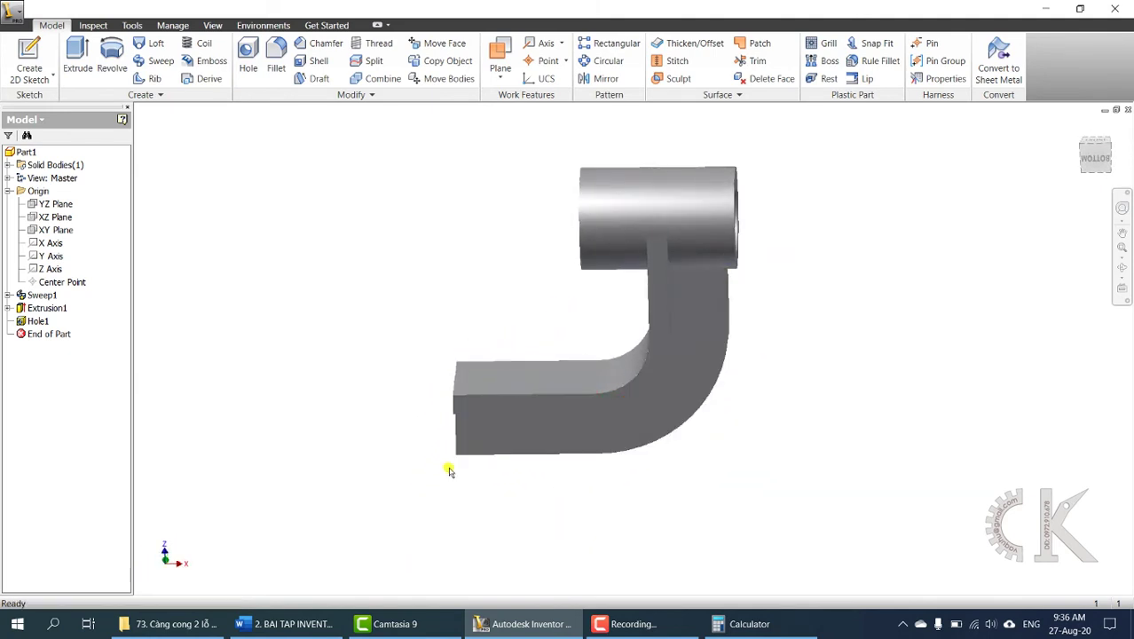
{"action": "left_click", "coordinate": [301, 625]}
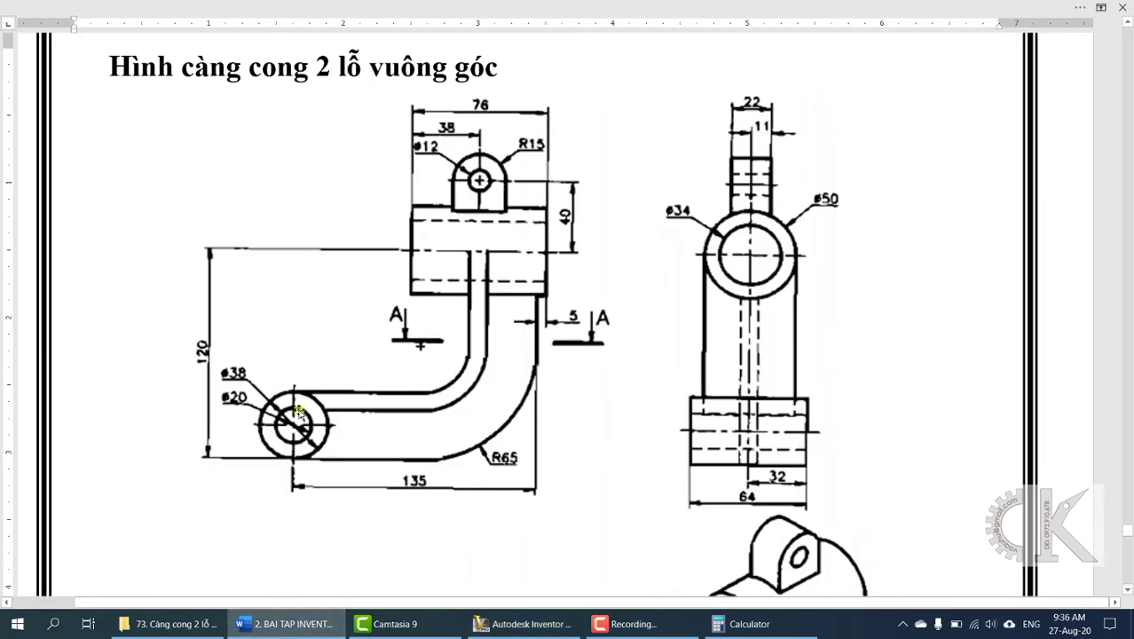
{"action": "scroll", "coordinate": [385, 425], "scroll_direction": "down", "scroll_amount": 5}
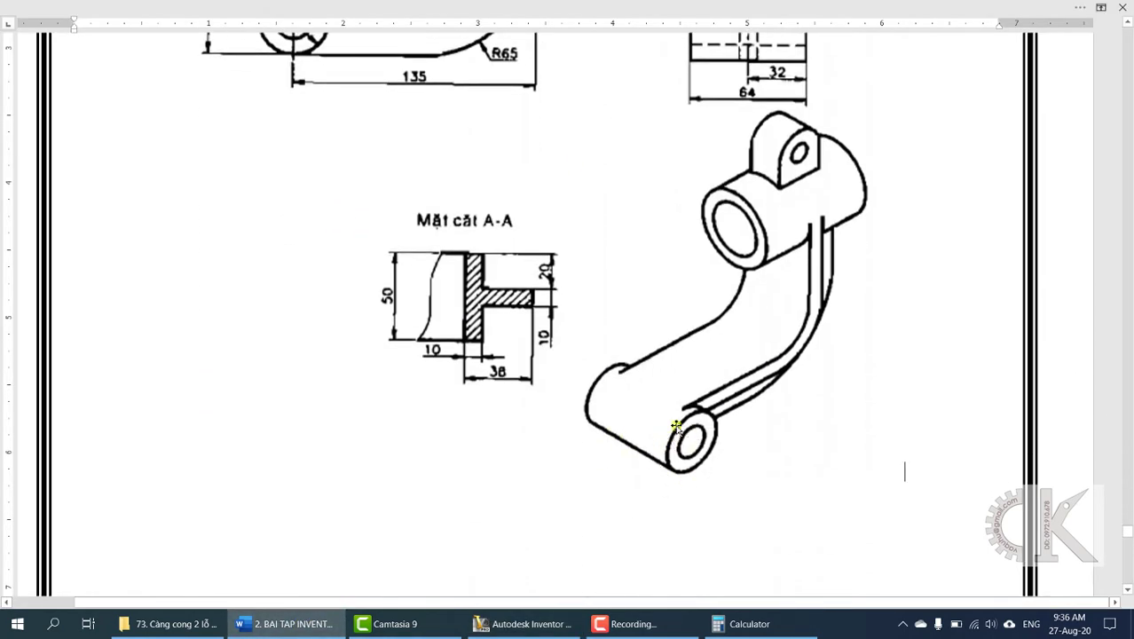
{"action": "scroll", "coordinate": [588, 422], "scroll_direction": "up", "scroll_amount": 6}
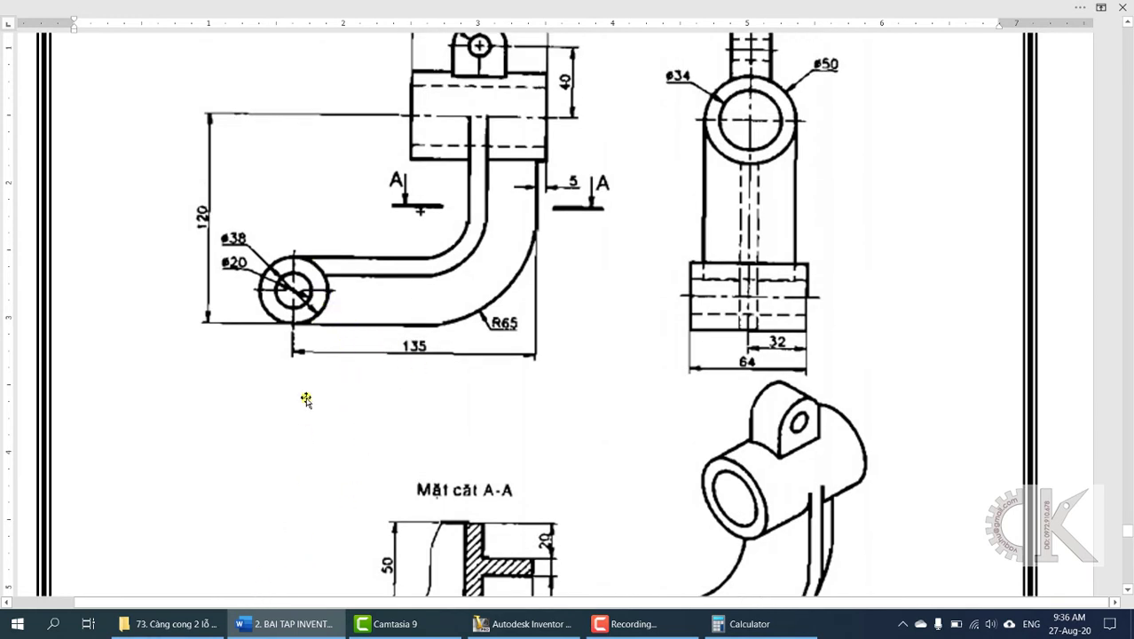
{"action": "scroll", "coordinate": [432, 395], "scroll_direction": "down", "scroll_amount": 6}
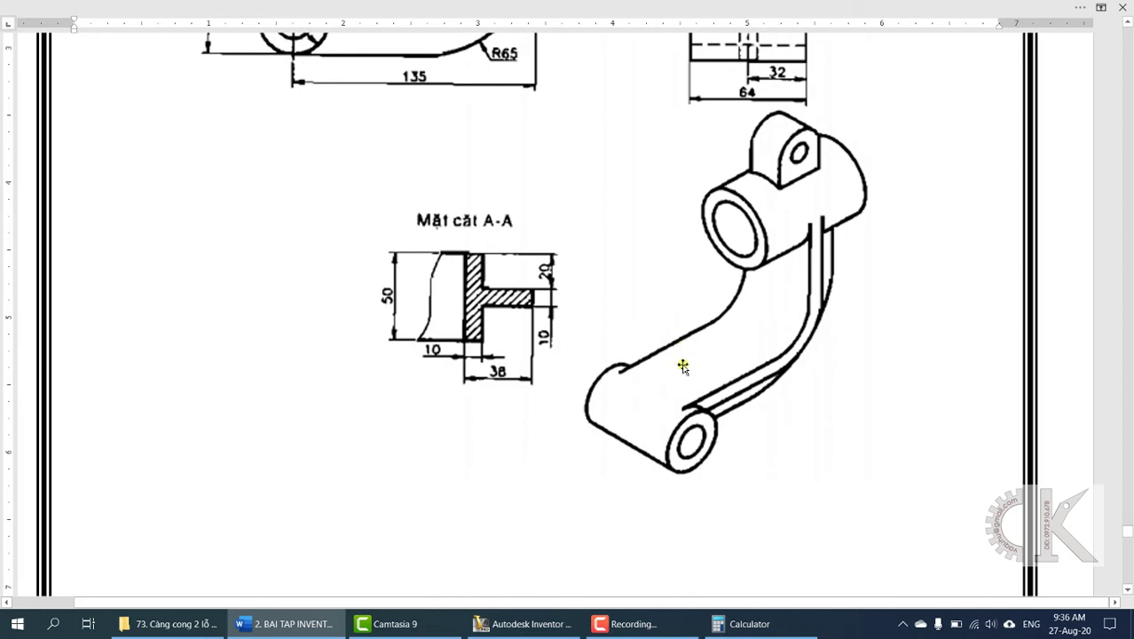
{"action": "scroll", "coordinate": [367, 246], "scroll_direction": "up", "scroll_amount": 3}
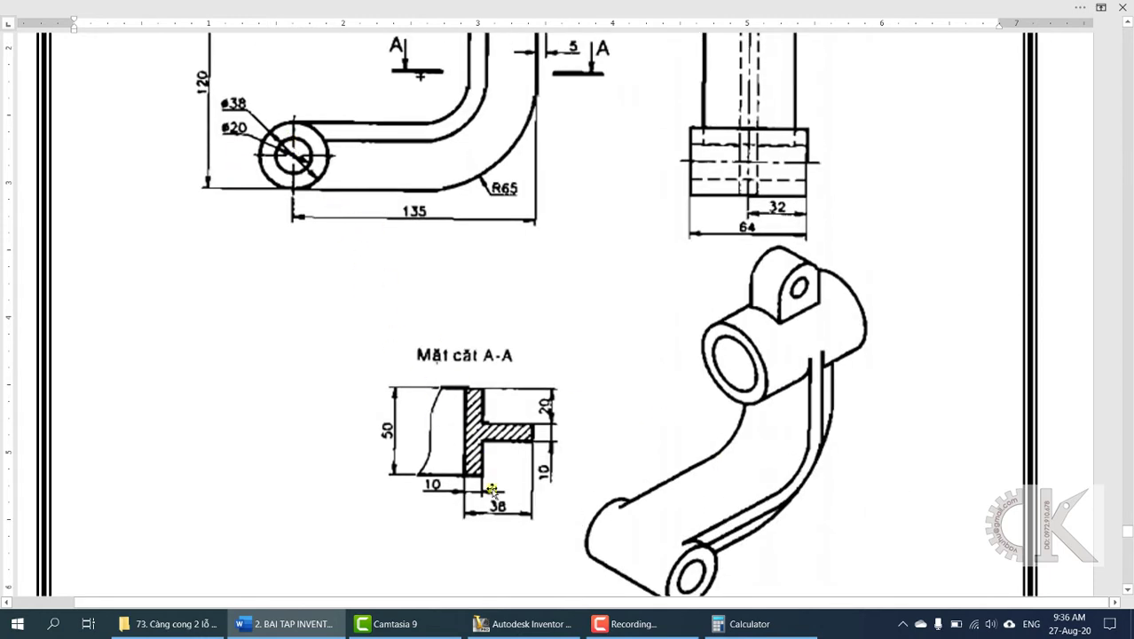
{"action": "left_click", "coordinate": [523, 623]}
Compare the origin planes against the arm and start a new sketch on the XZ plane.
{"action": "mouse_move", "coordinate": [321, 263]}
{"action": "middle_mouse_down", "text": "shift"}
{"action": "mouse_move", "coordinate": [370, 314]}
{"action": "mouse_move", "coordinate": [312, 329]}
{"action": "mouse_move", "coordinate": [359, 286]}
{"action": "mouse_move", "coordinate": [302, 271]}
{"action": "middle_mouse_up", "text": "shift"}
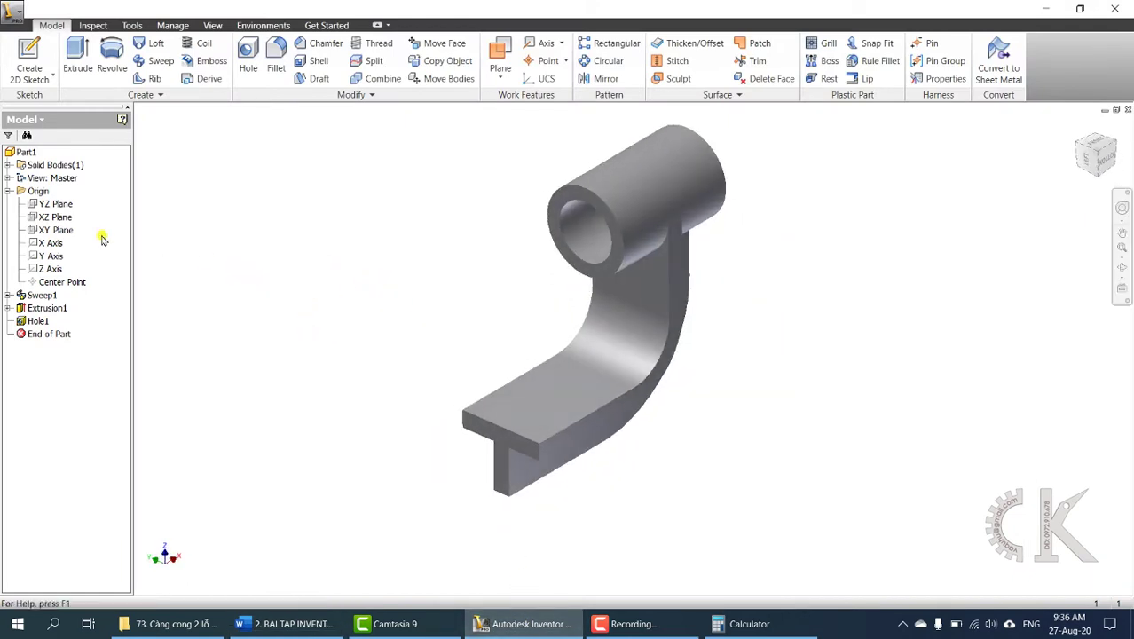
{"action": "left_click", "coordinate": [55, 217]}
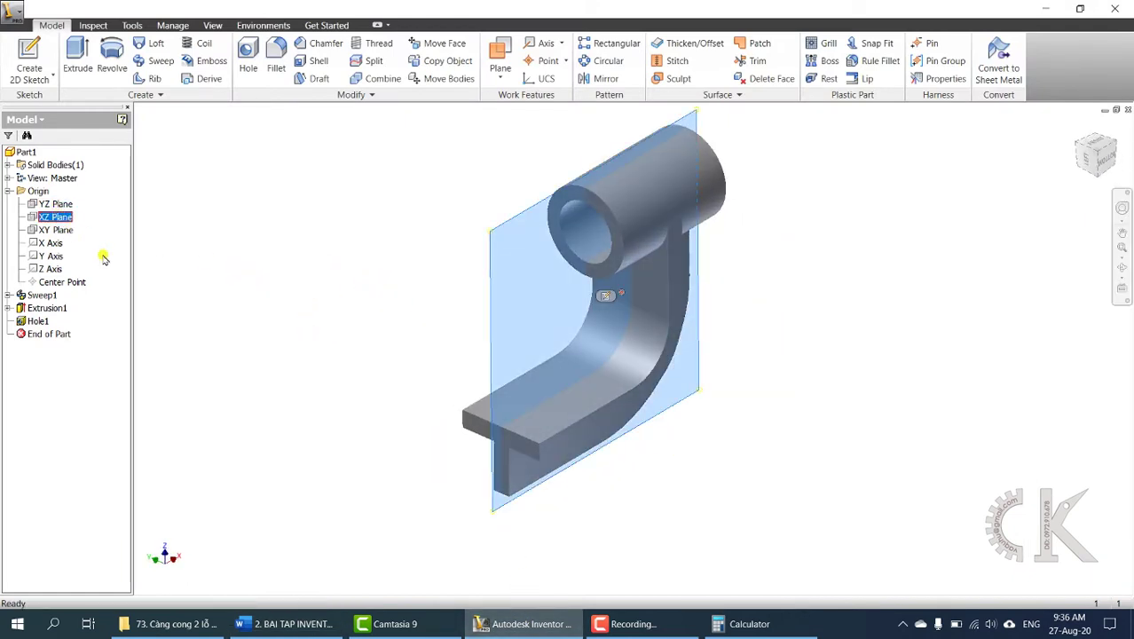
{"action": "middle_click_drag", "start_coordinate": [101, 253], "coordinate": [178, 226], "text": "shift"}
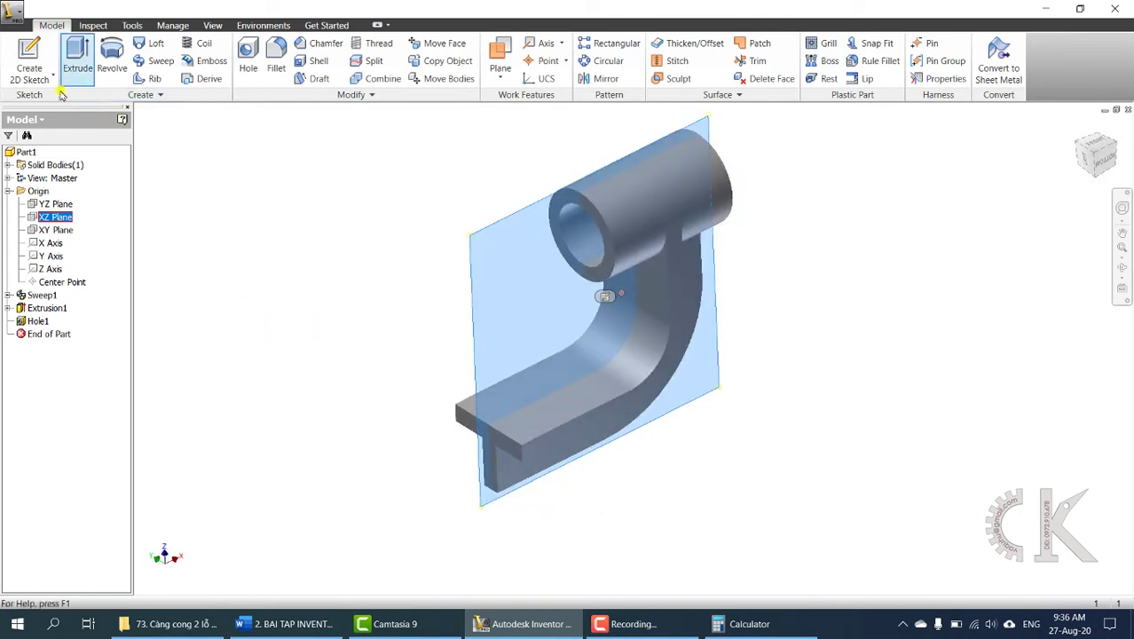
{"action": "left_click", "coordinate": [55, 203]}
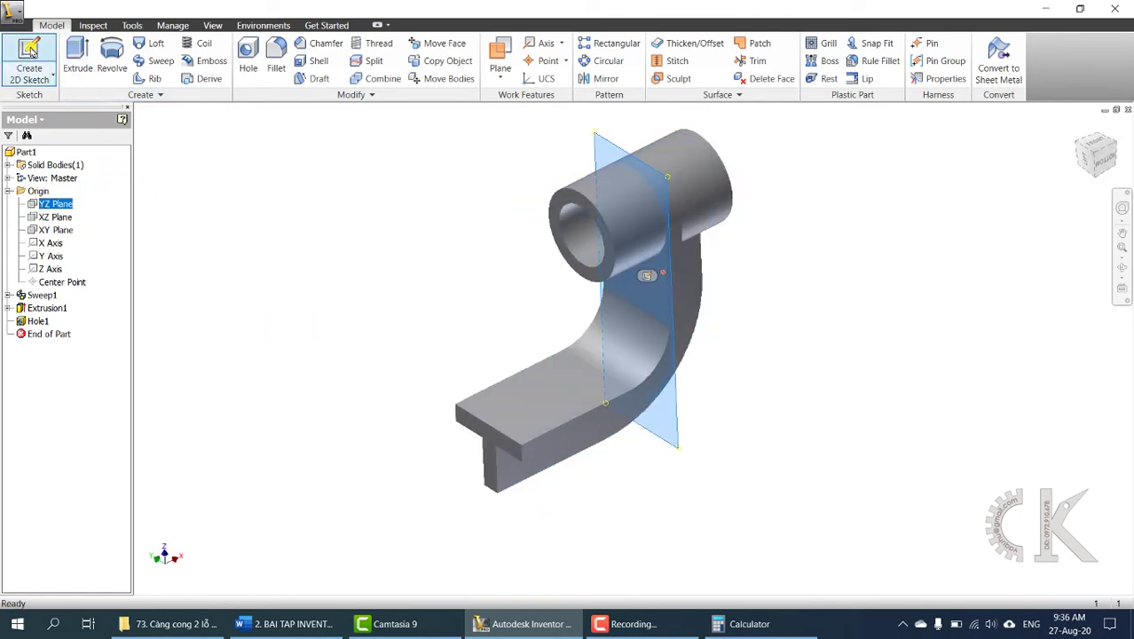
{"action": "left_click", "coordinate": [211, 223]}
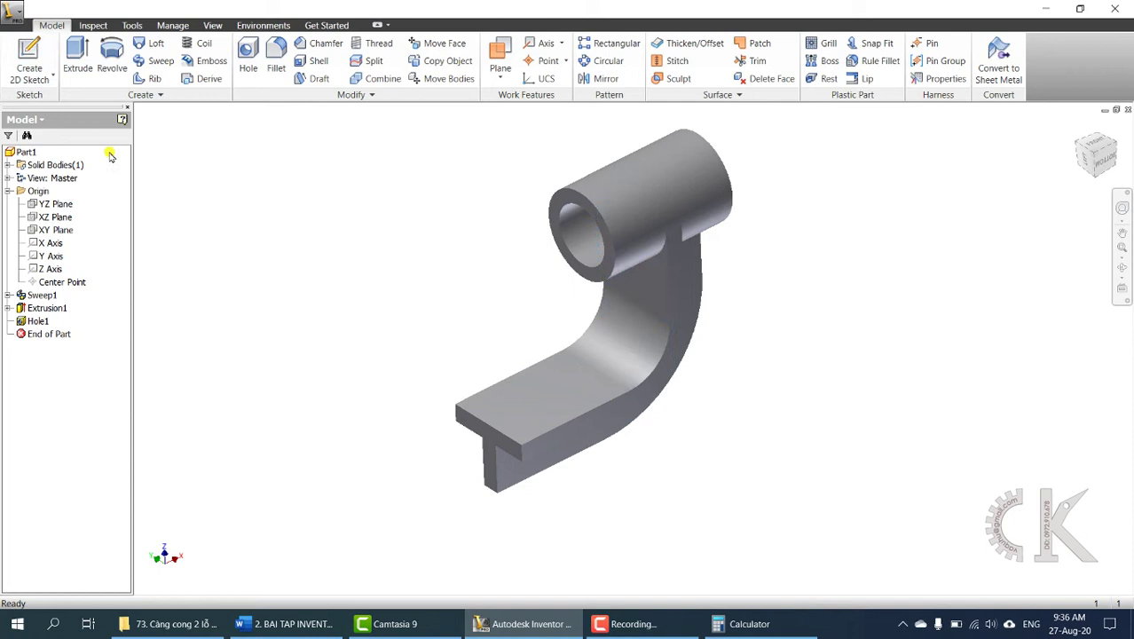
{"action": "left_click", "coordinate": [30, 62]}
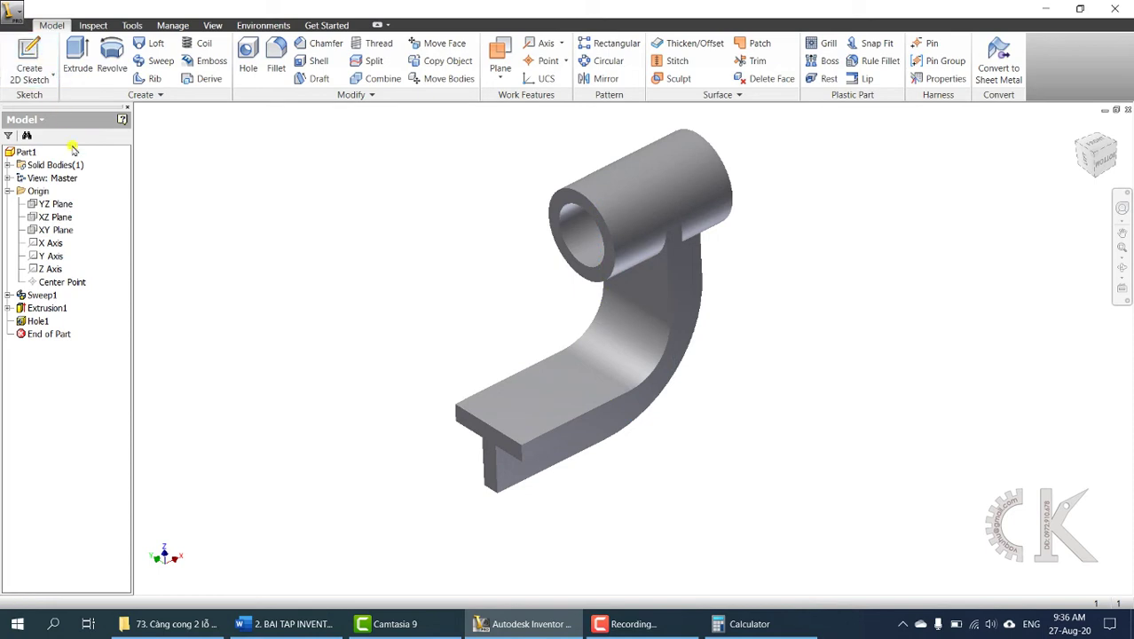
{"action": "left_click", "coordinate": [67, 222]}
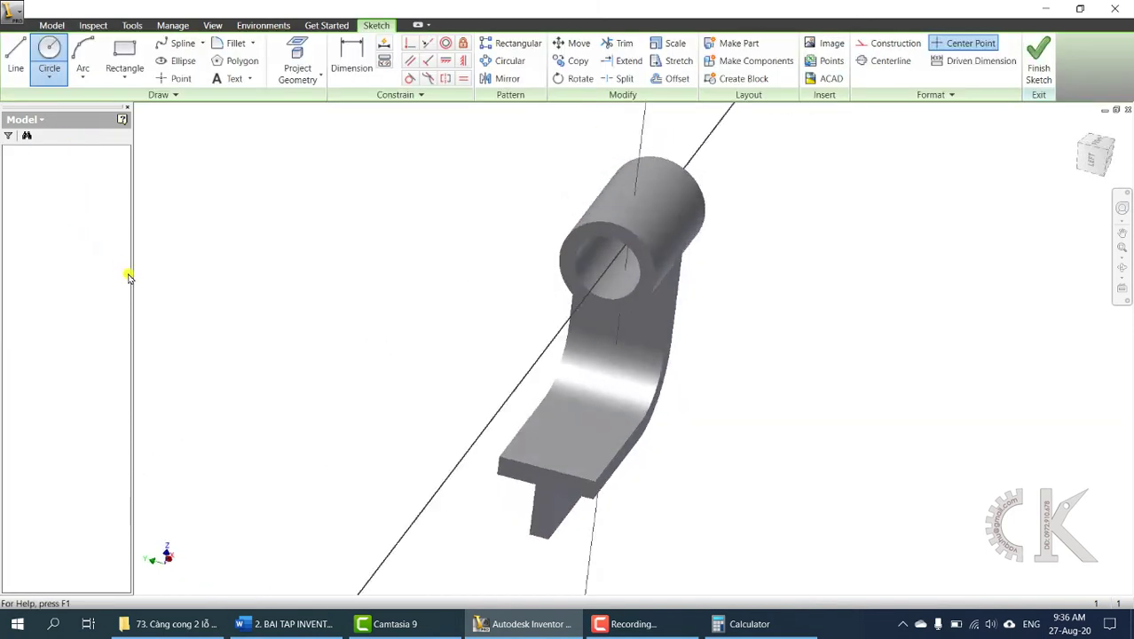
{"action": "middle_click_drag", "start_coordinate": [321, 354], "coordinate": [178, 239]}
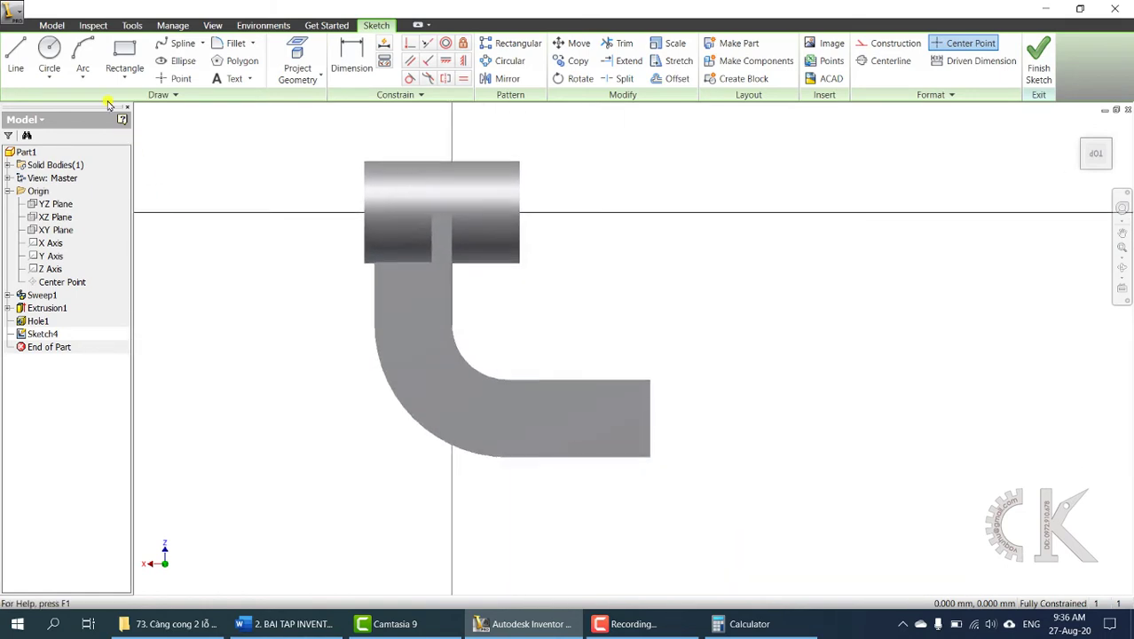
Recheck the lower boss in the Word drawing and project the arm's free end edge into the sketch.
{"action": "left_click", "coordinate": [48, 55]}
{"action": "left_click", "coordinate": [285, 624]}
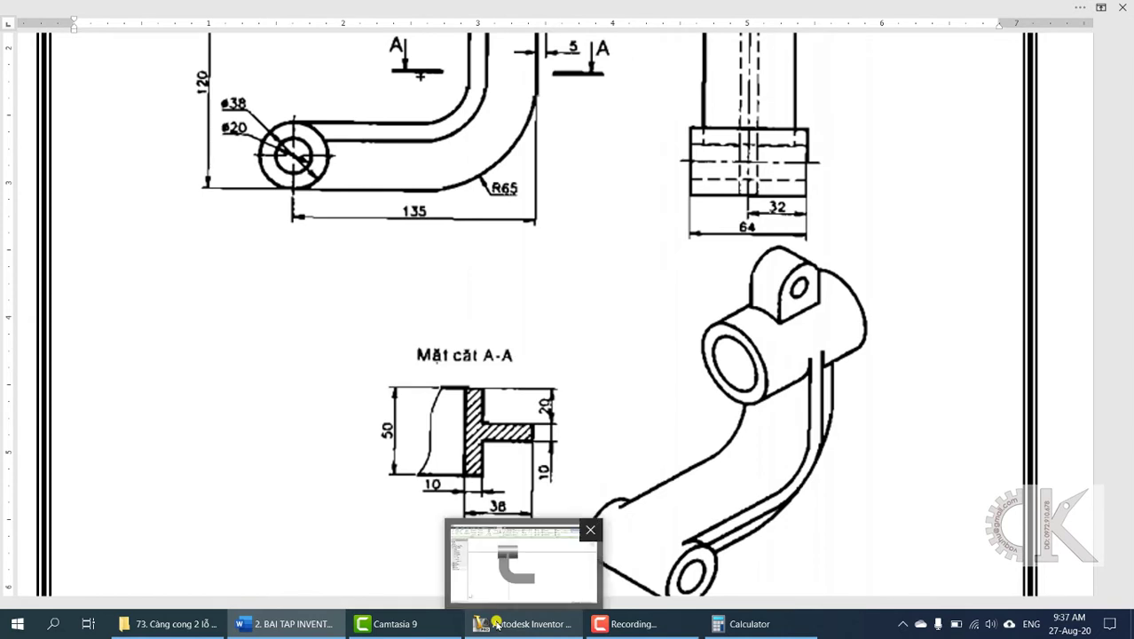
{"action": "left_click", "coordinate": [524, 624]}
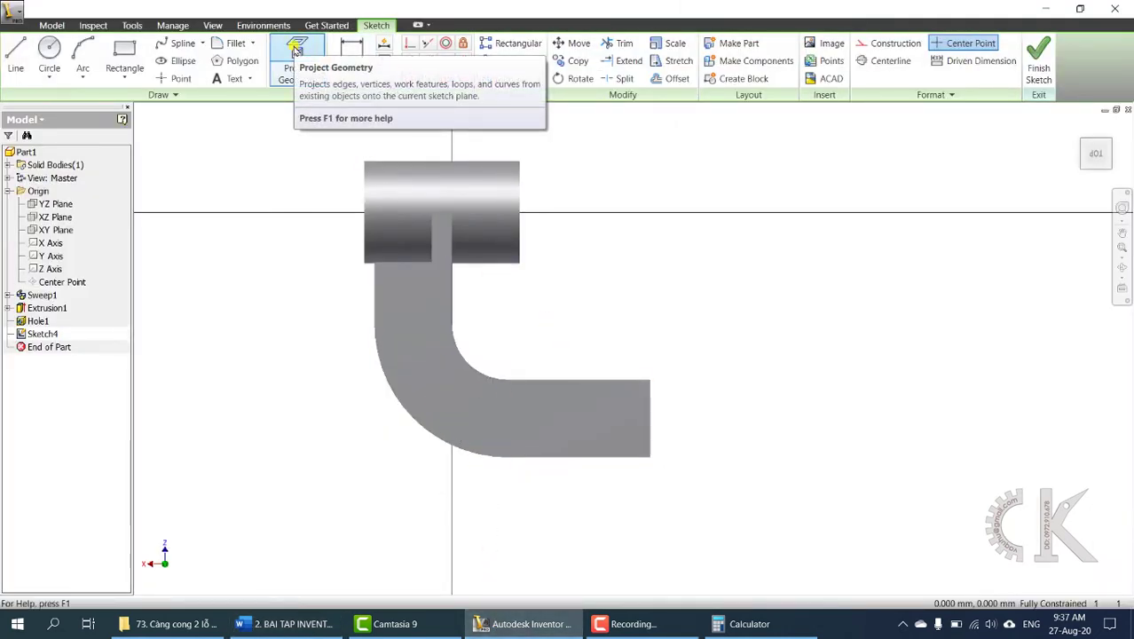
{"action": "left_click", "coordinate": [297, 54]}
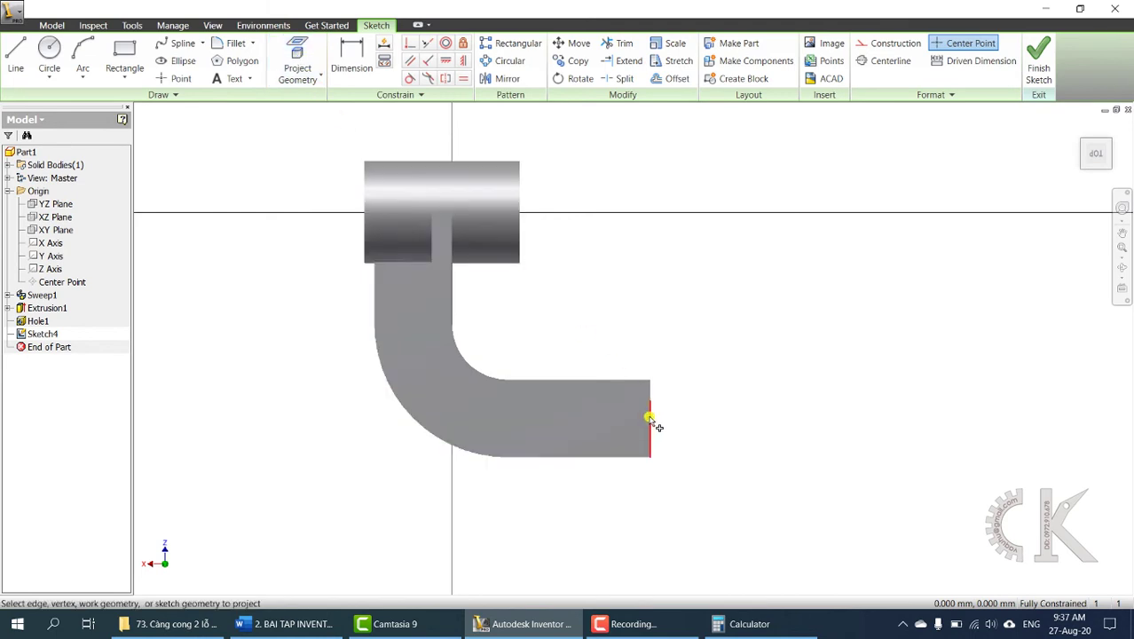
{"action": "scroll", "coordinate": [650, 406], "scroll_direction": "up", "scroll_amount": 3}
{"action": "key", "text": "Escape"}
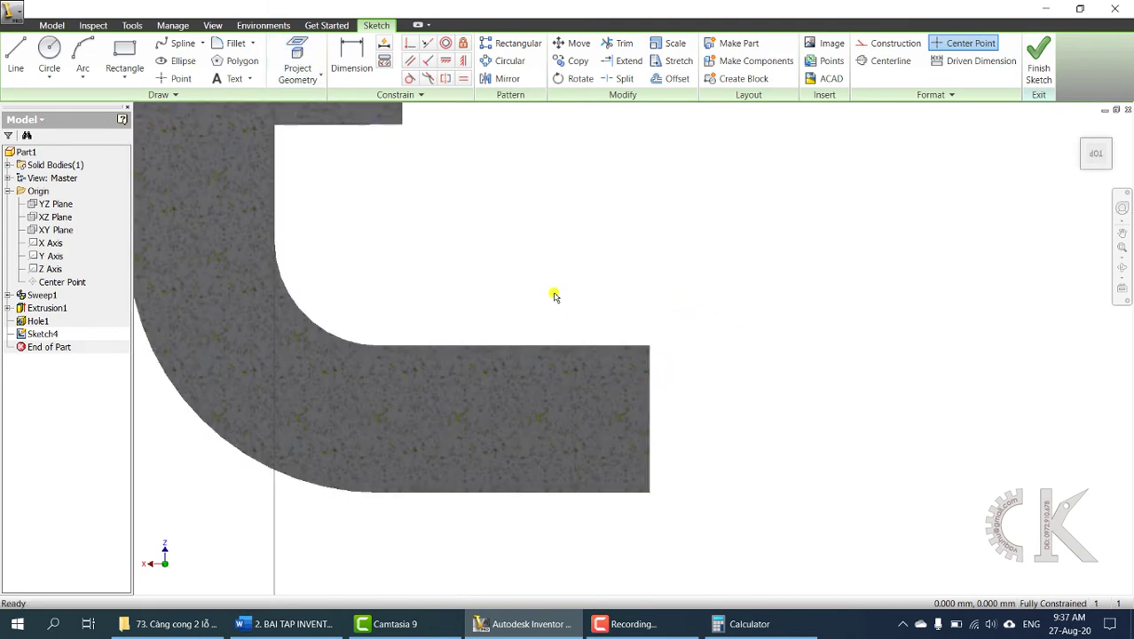
{"action": "left_click", "coordinate": [298, 58]}
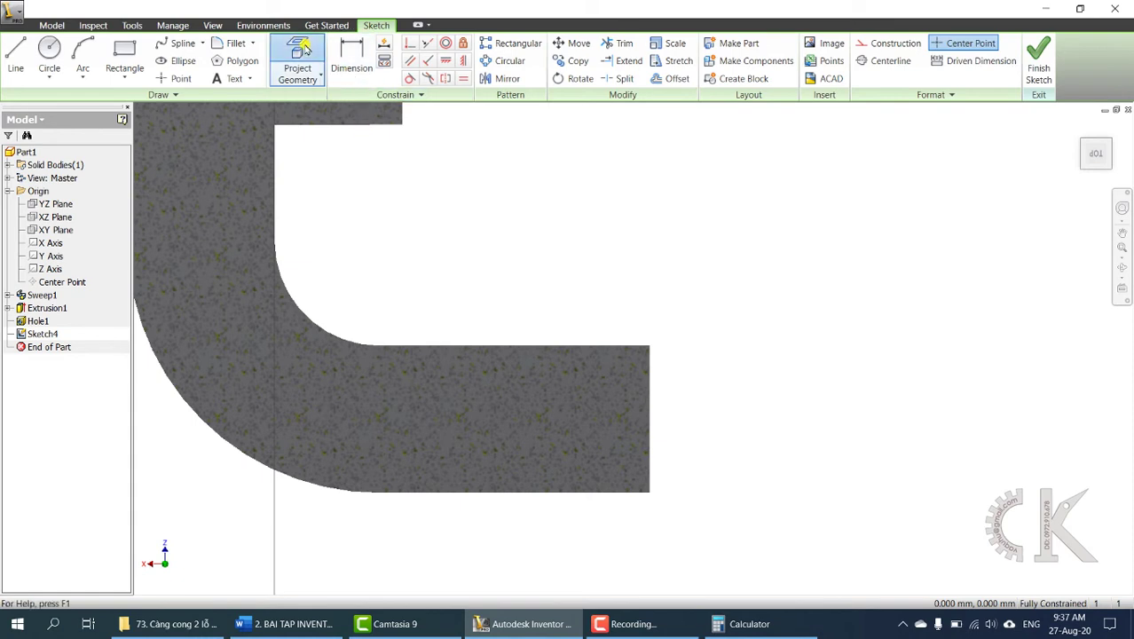
{"action": "left_click", "coordinate": [651, 424]}
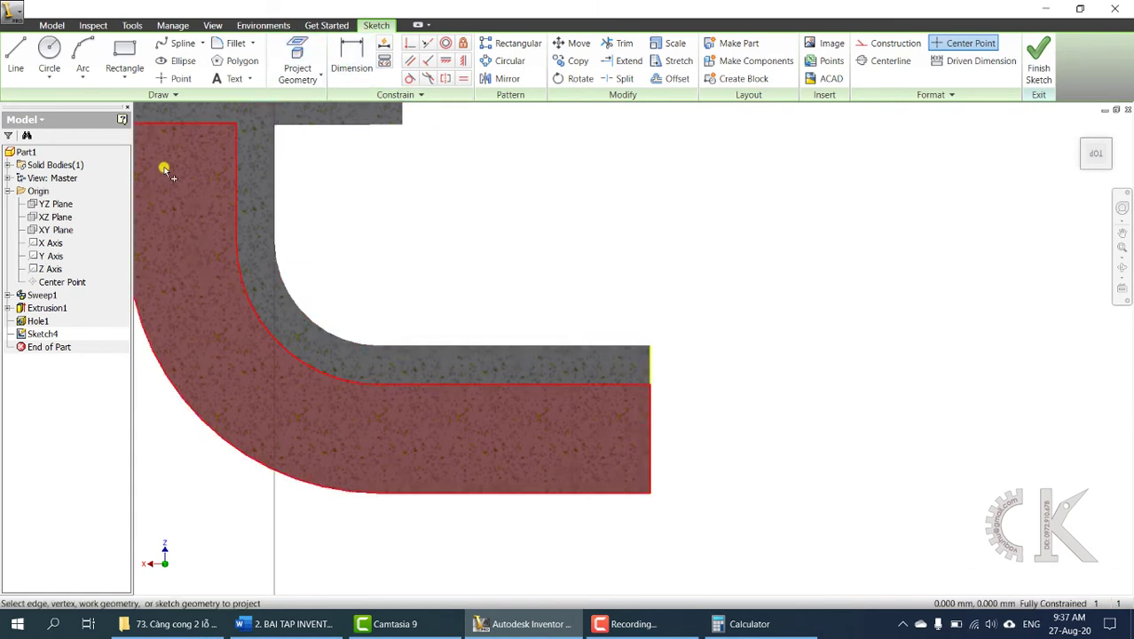
Sketch a circle about 41 mm in diameter centred on the arm's projected end edge.
{"action": "left_click", "coordinate": [49, 53]}
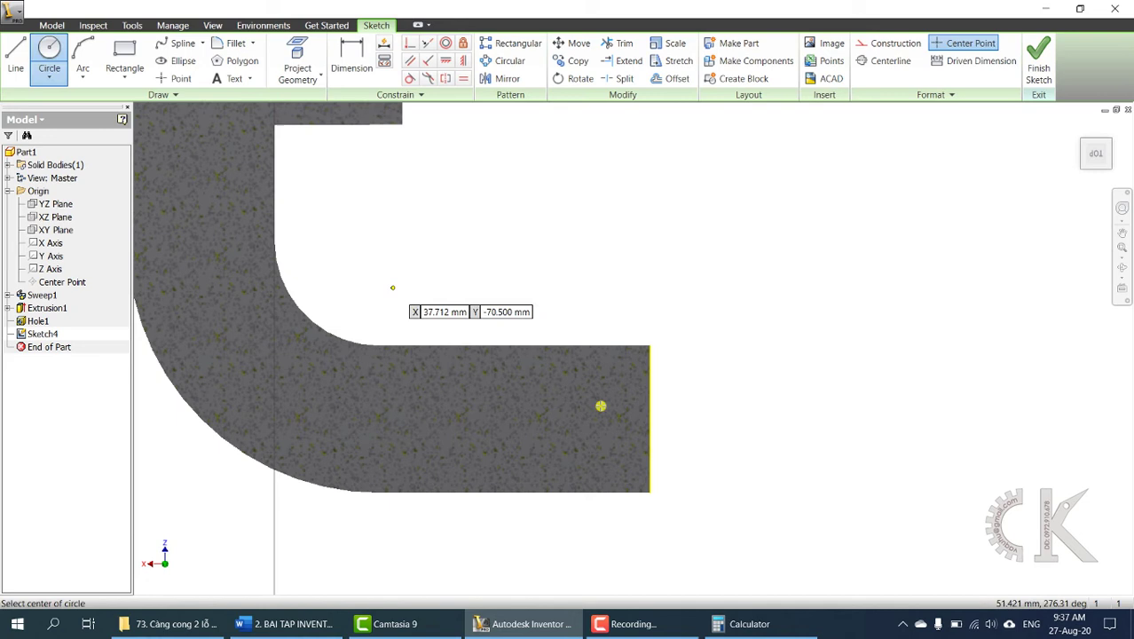
{"action": "left_click", "coordinate": [650, 414]}
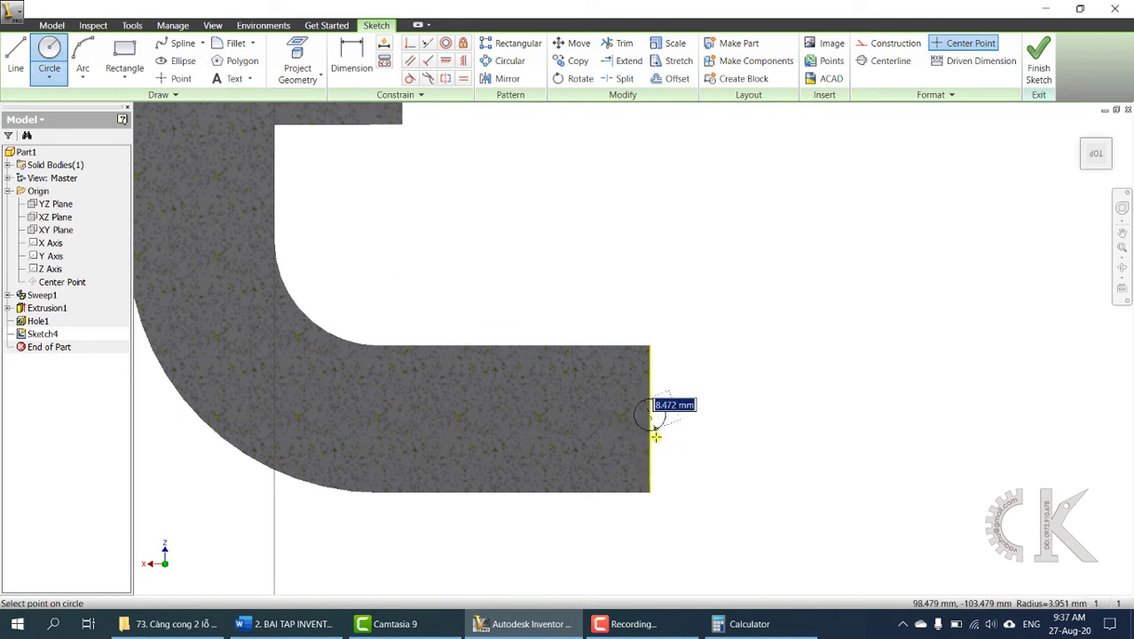
{"action": "left_click", "coordinate": [648, 492]}
Dimension the circle at the arm's end with a diameter of 38 mm.
{"action": "left_click", "coordinate": [368, 66]}
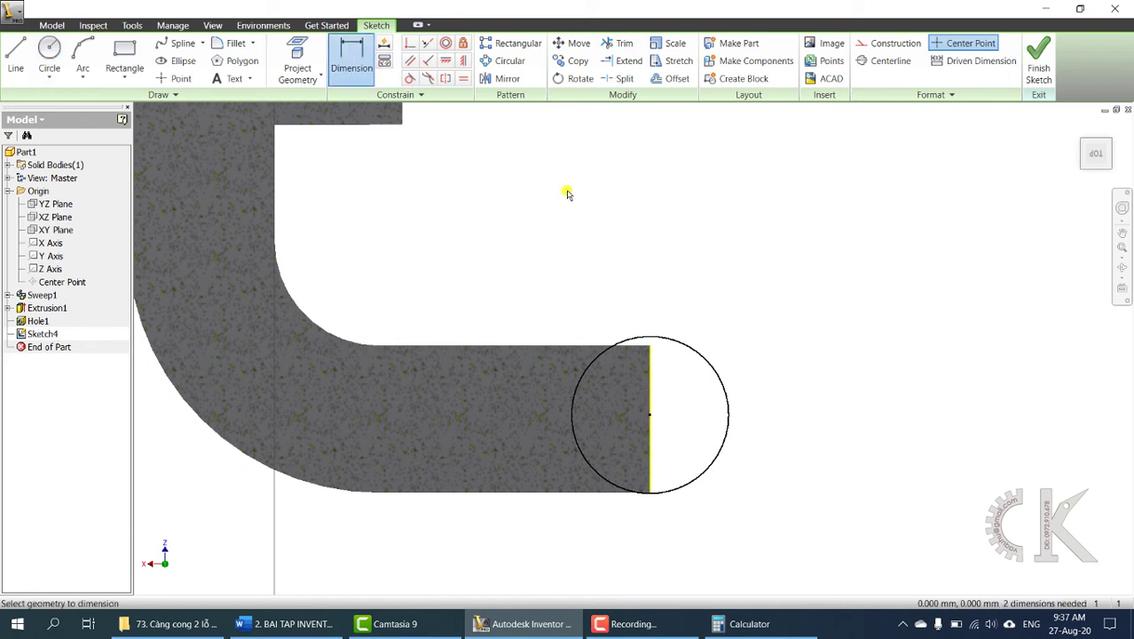
{"action": "left_click", "coordinate": [679, 342]}
{"action": "left_click", "coordinate": [732, 445]}
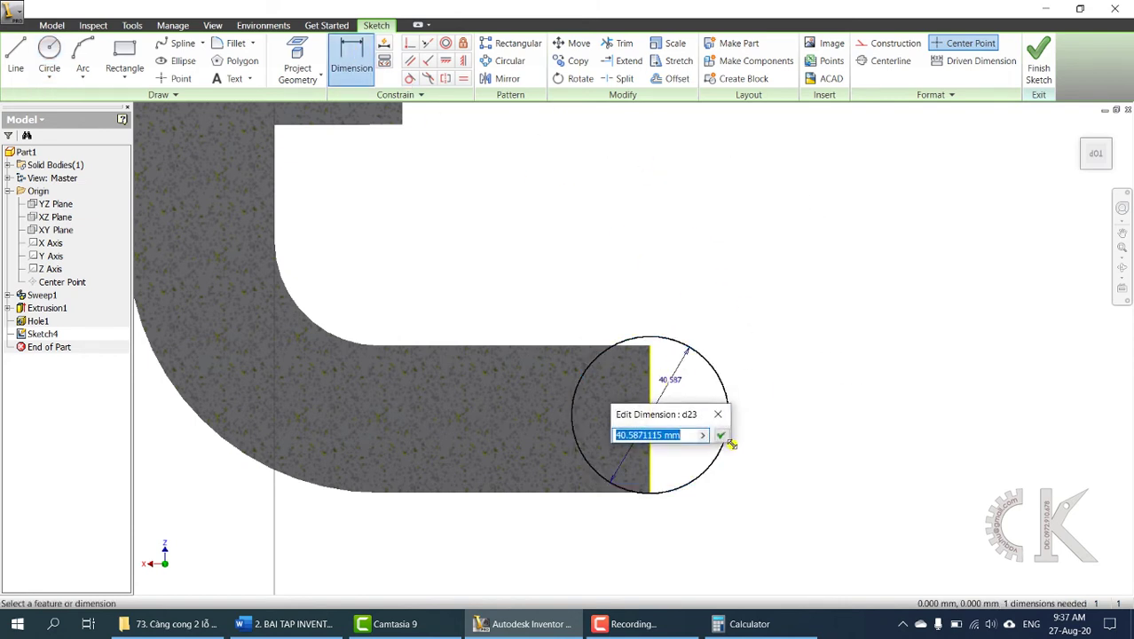
{"action": "type", "text": "38"}
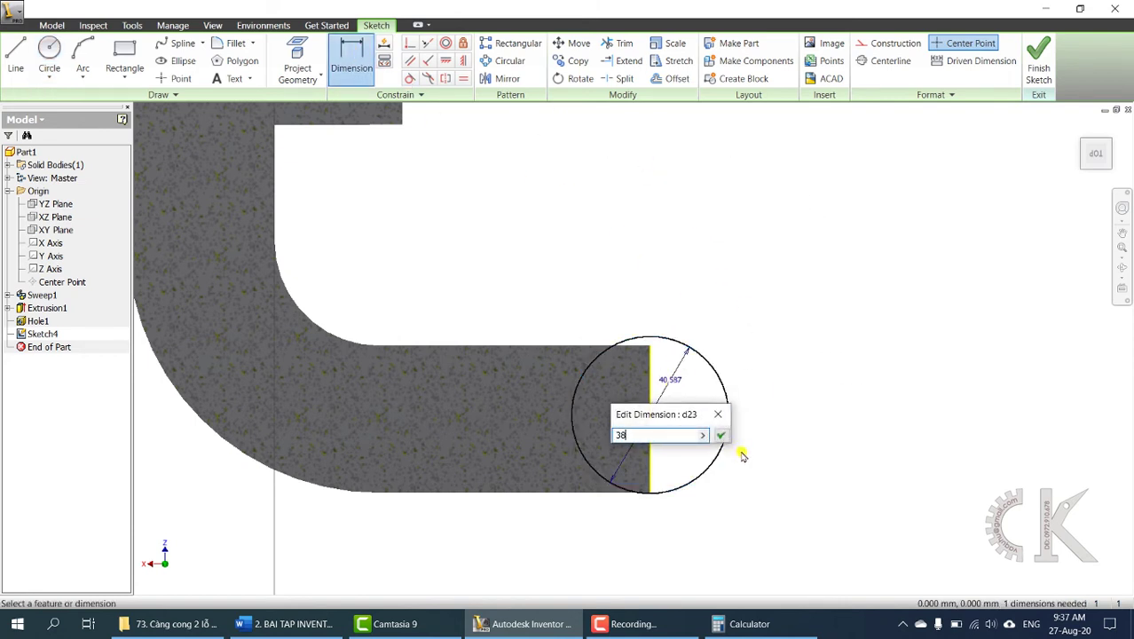
{"action": "key", "text": "Return"}
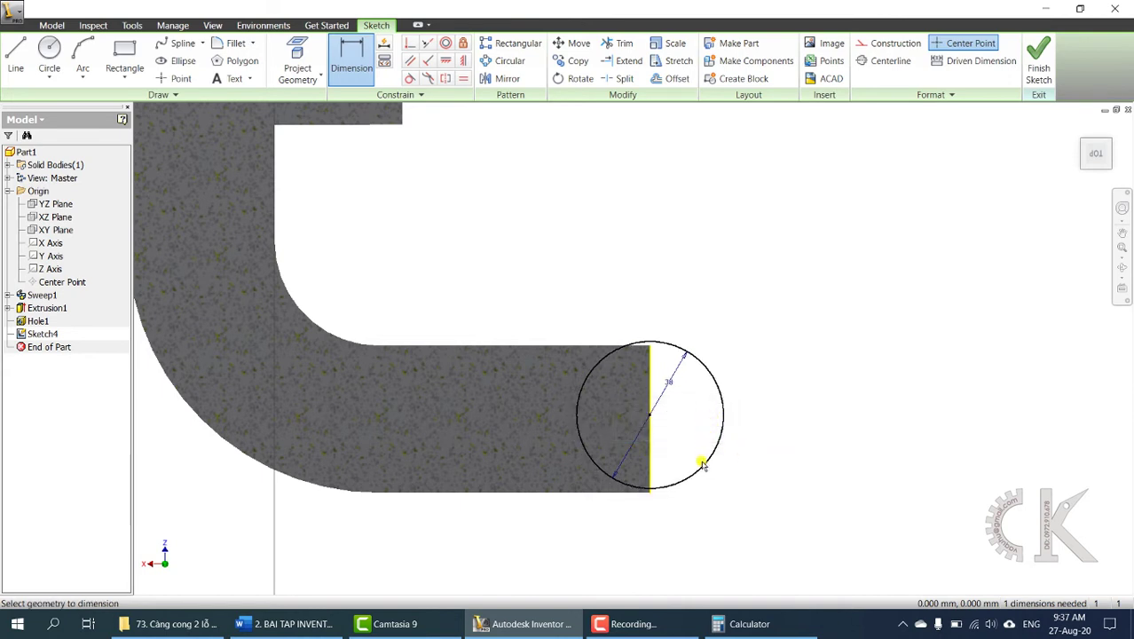
{"action": "scroll", "coordinate": [701, 463], "scroll_direction": "up", "scroll_amount": 3}
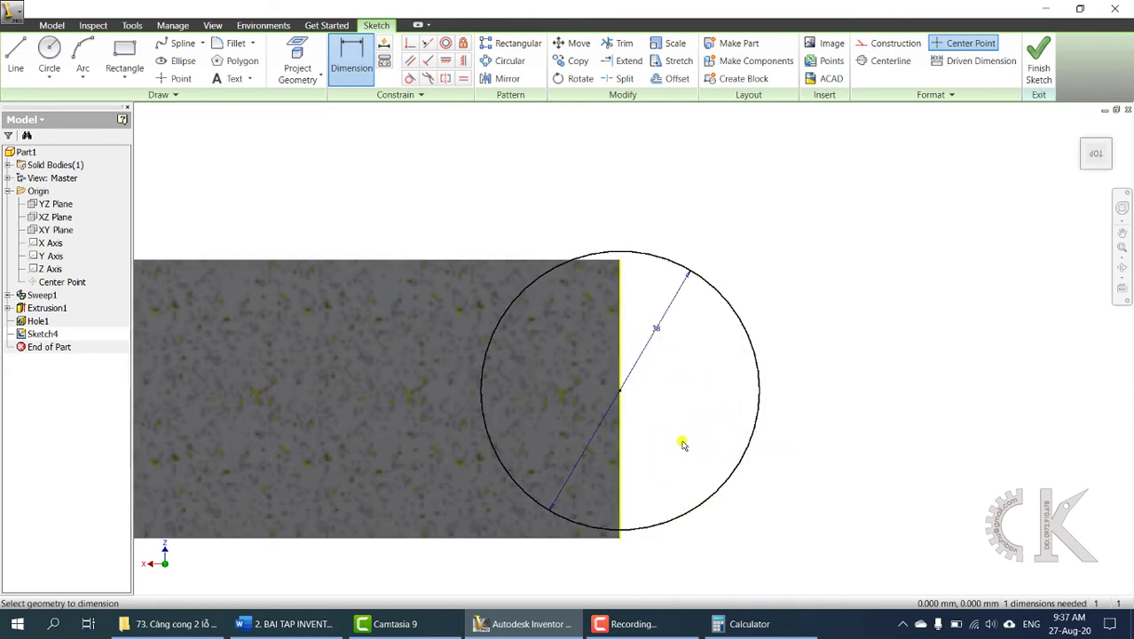
Dimension the circle's centre at 38/2 mm from the arm's lower edge and finish the sketch.
{"action": "left_click", "coordinate": [600, 538]}
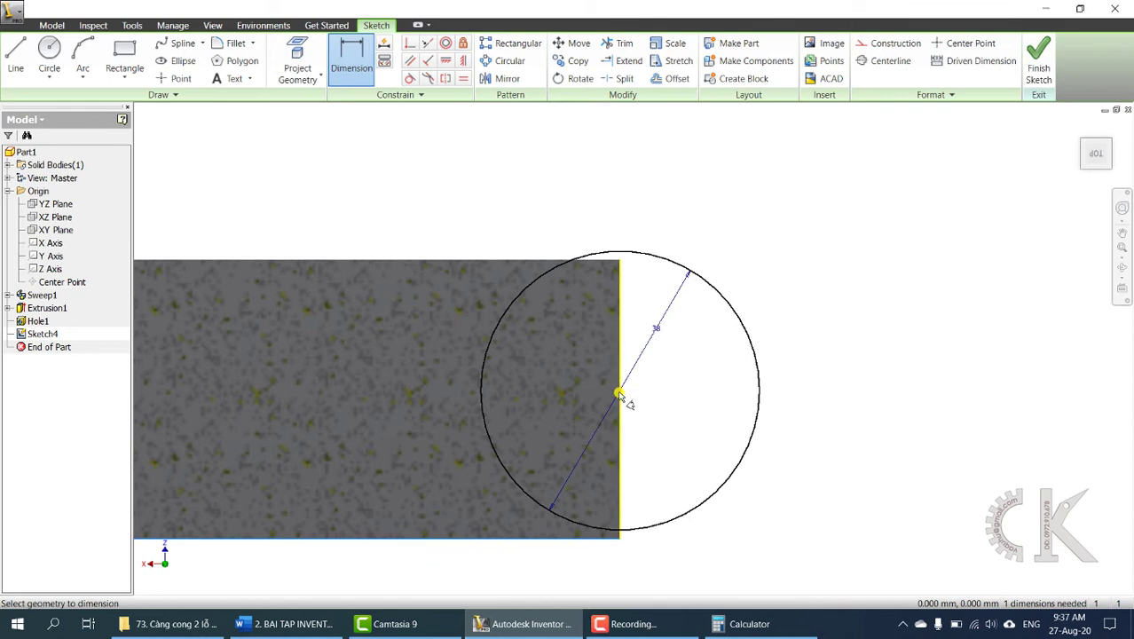
{"action": "left_click", "coordinate": [618, 394]}
{"action": "left_click", "coordinate": [837, 411]}
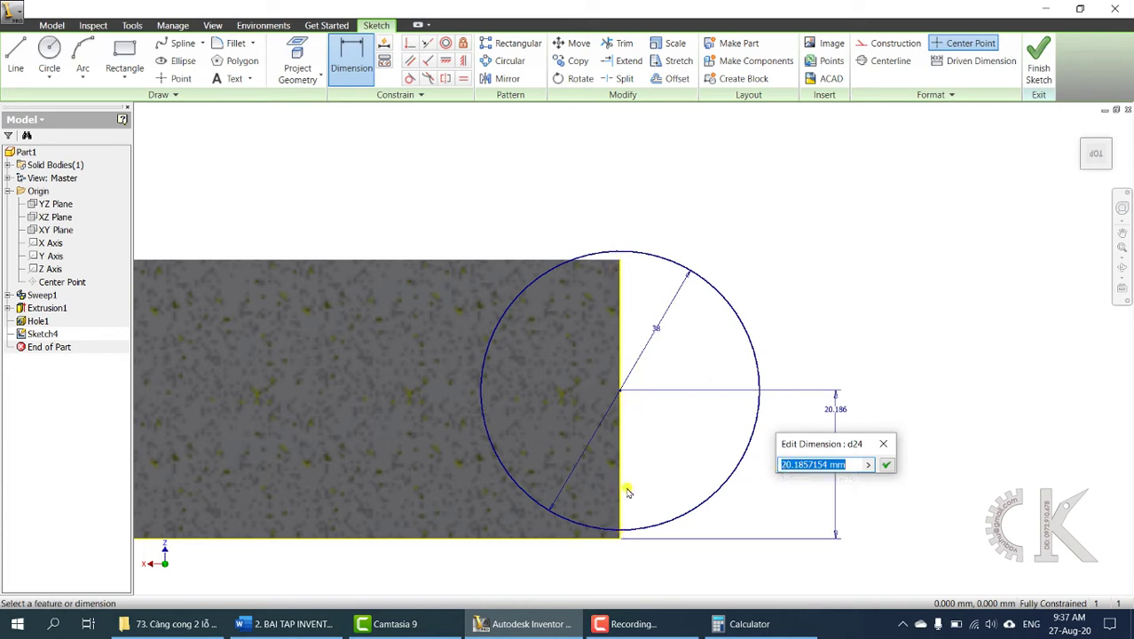
{"action": "type", "text": "38/"}
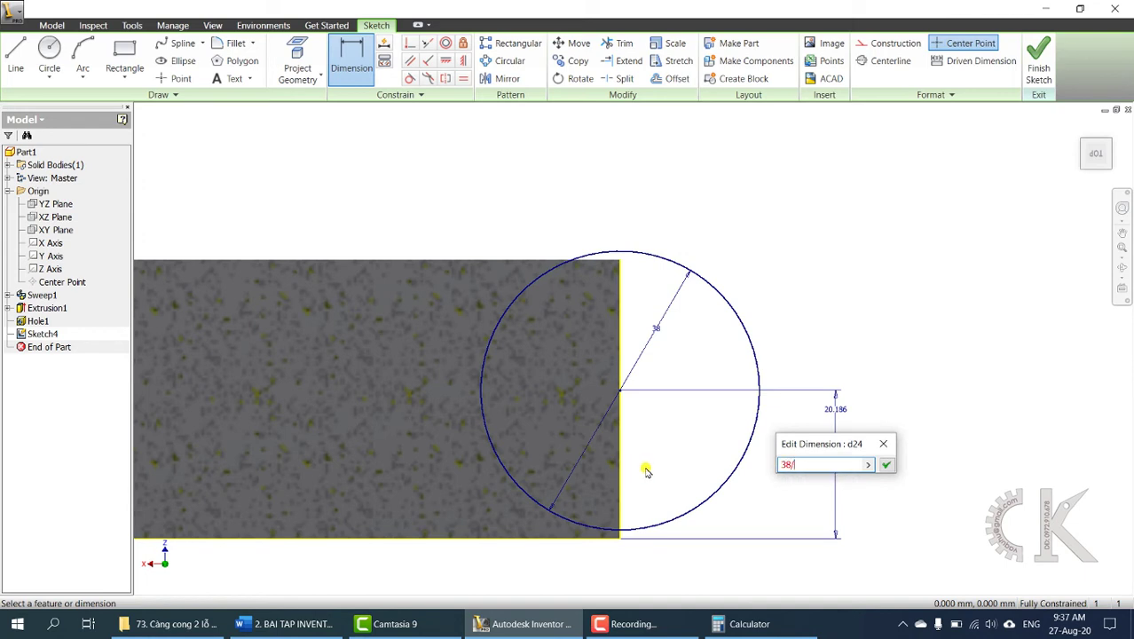
{"action": "type", "text": "2"}
{"action": "key", "text": "Return"}
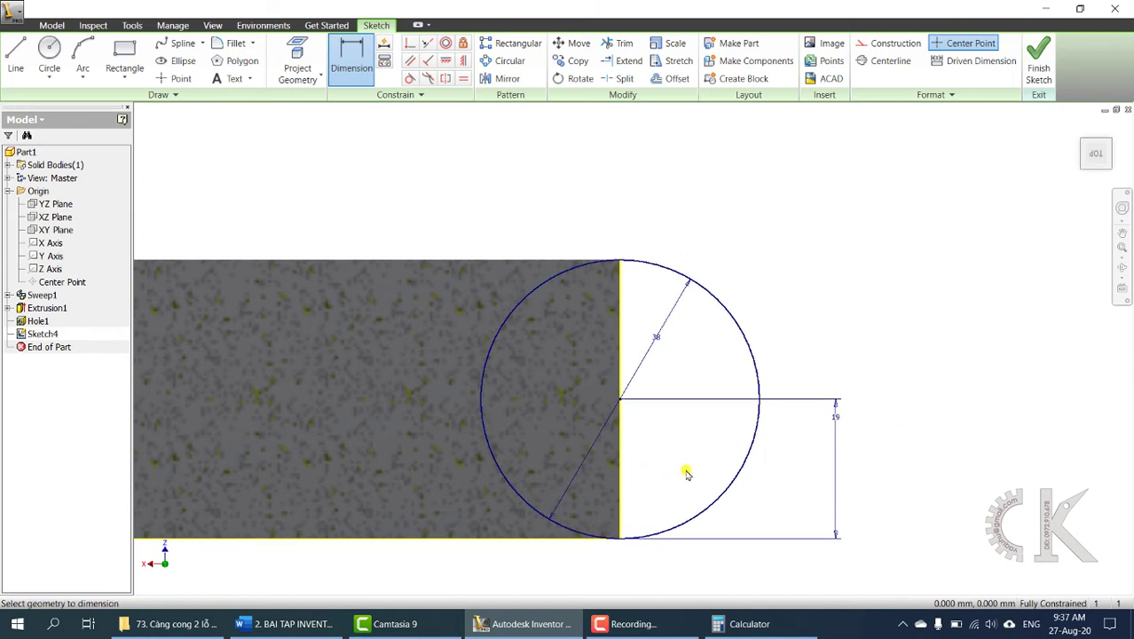
{"action": "left_click", "coordinate": [1036, 71]}
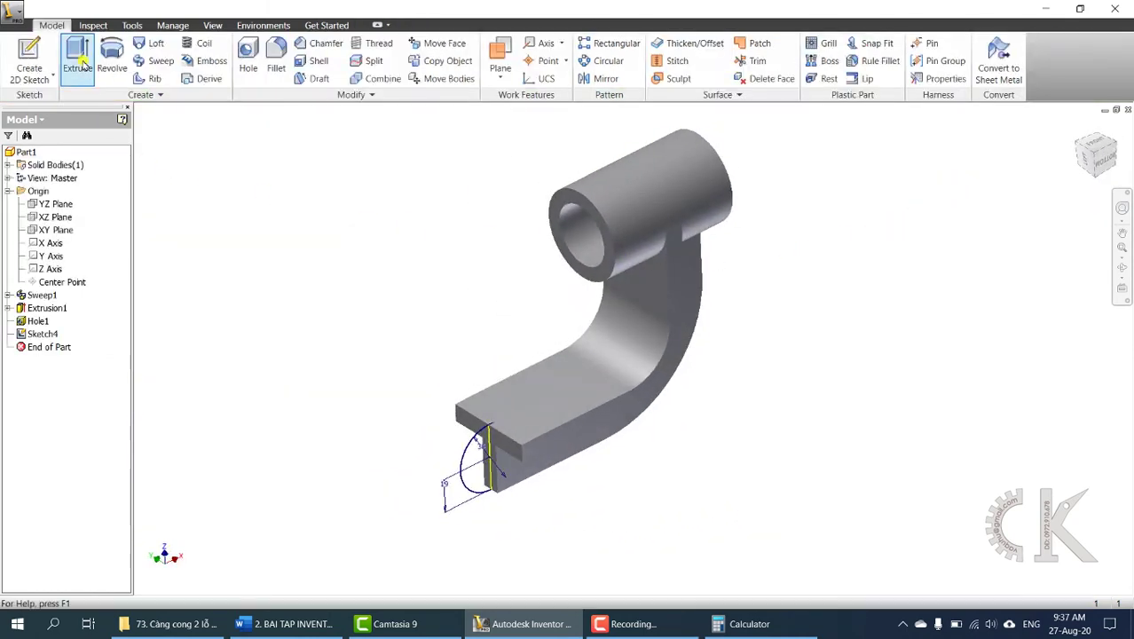
Extrude the circle at the arm's end symmetrically by a total of 64 mm, checking the boss length in the Word drawing.
{"action": "left_click", "coordinate": [78, 59]}
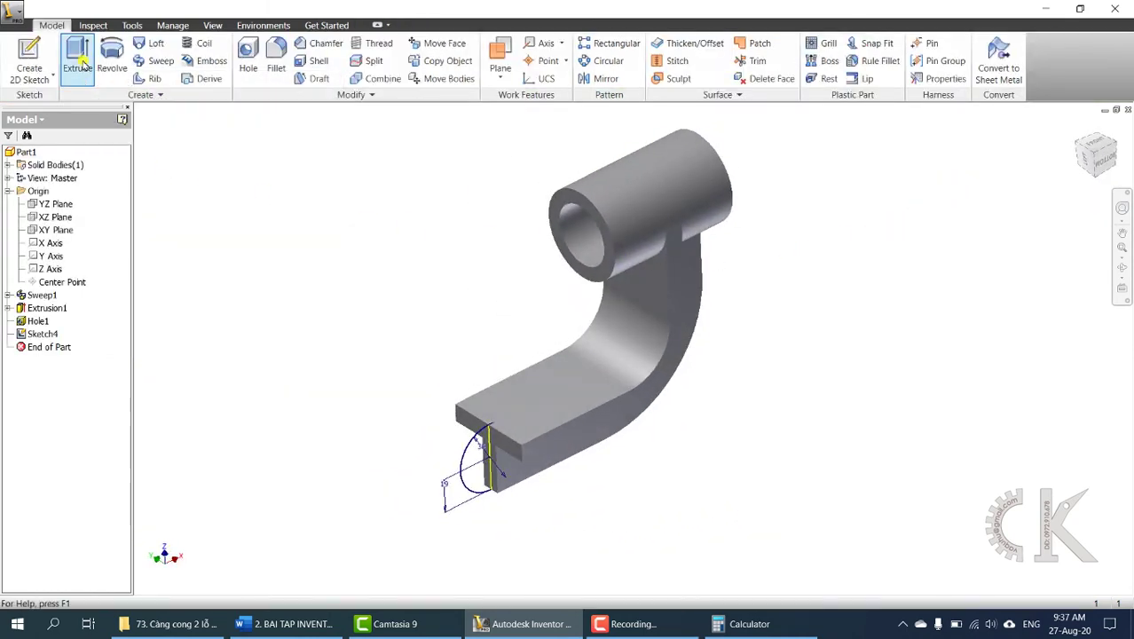
{"action": "left_click", "coordinate": [475, 477]}
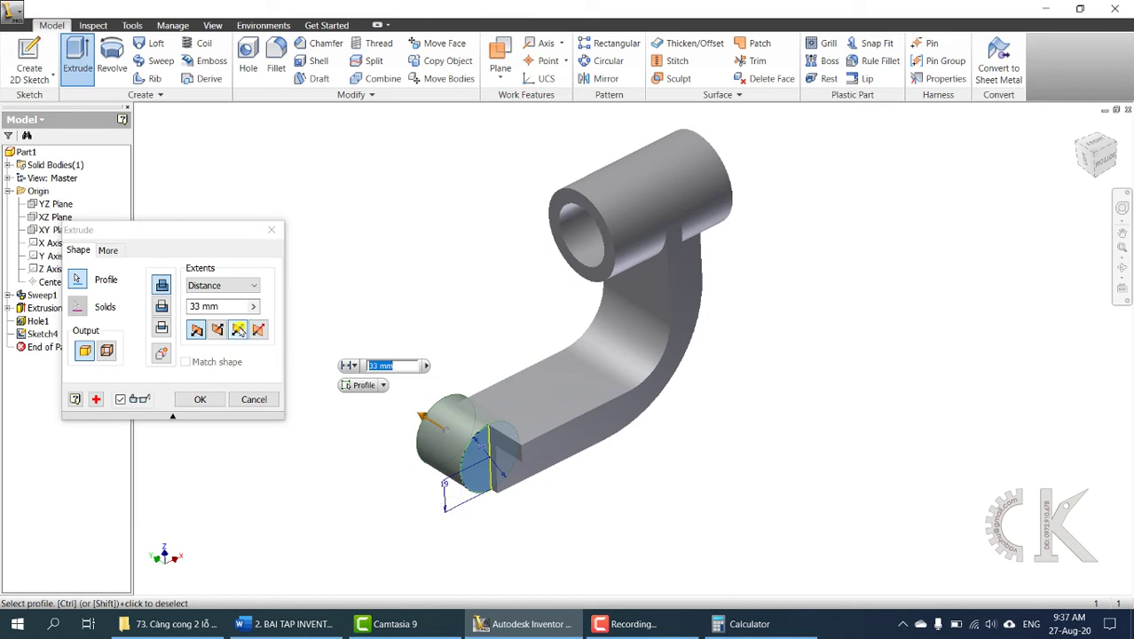
{"action": "left_click", "coordinate": [239, 330]}
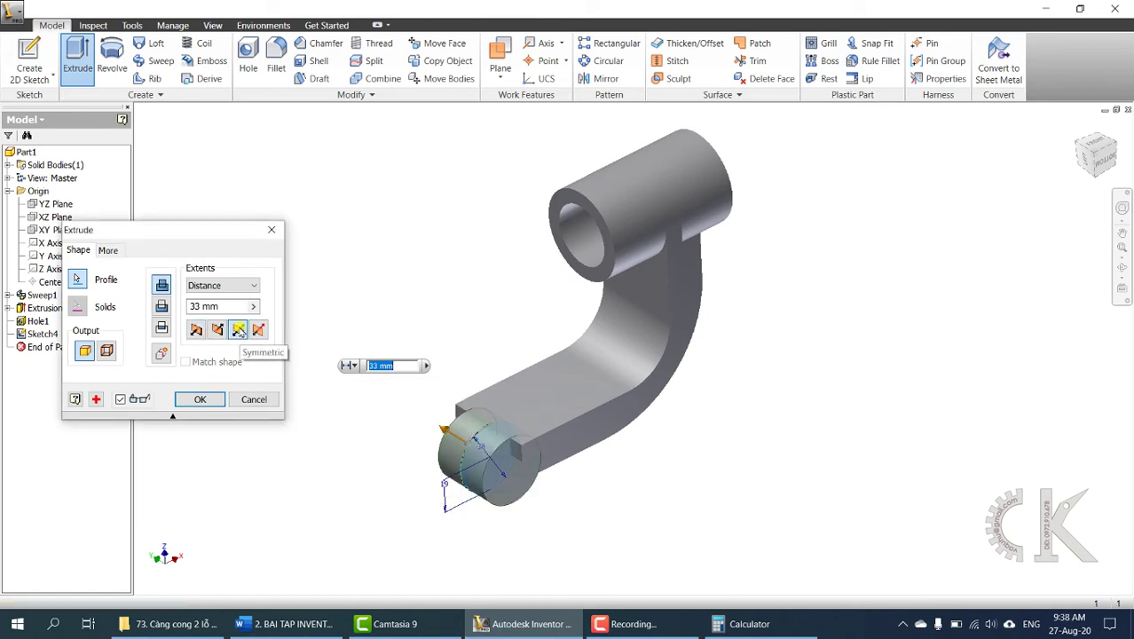
{"action": "left_click", "coordinate": [275, 623]}
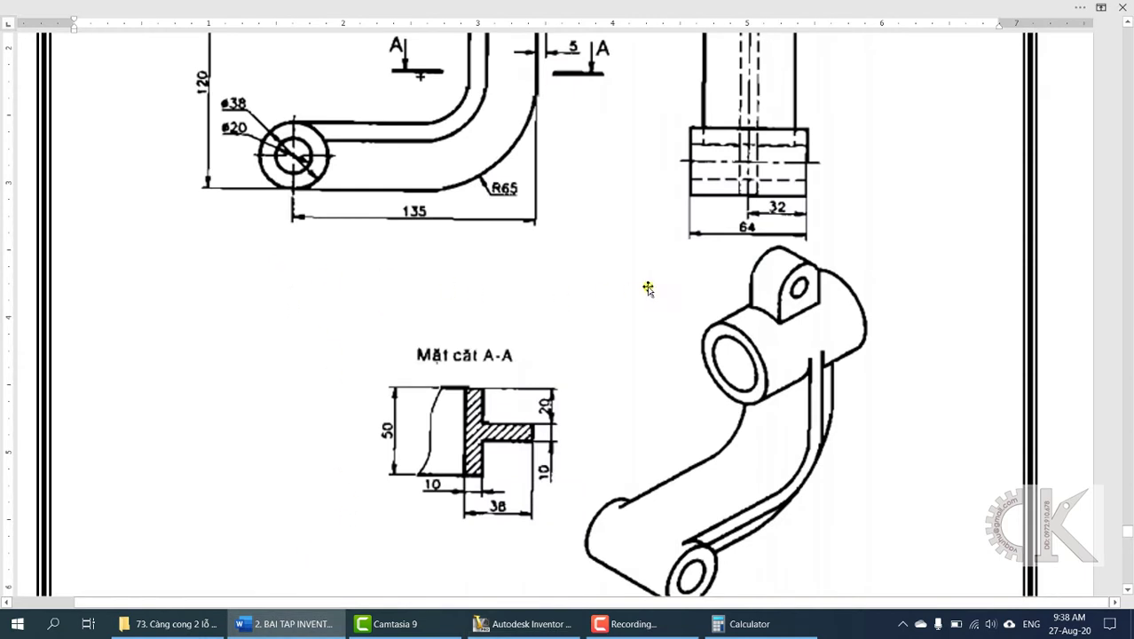
{"action": "scroll", "coordinate": [761, 235], "scroll_direction": "up", "scroll_amount": 5}
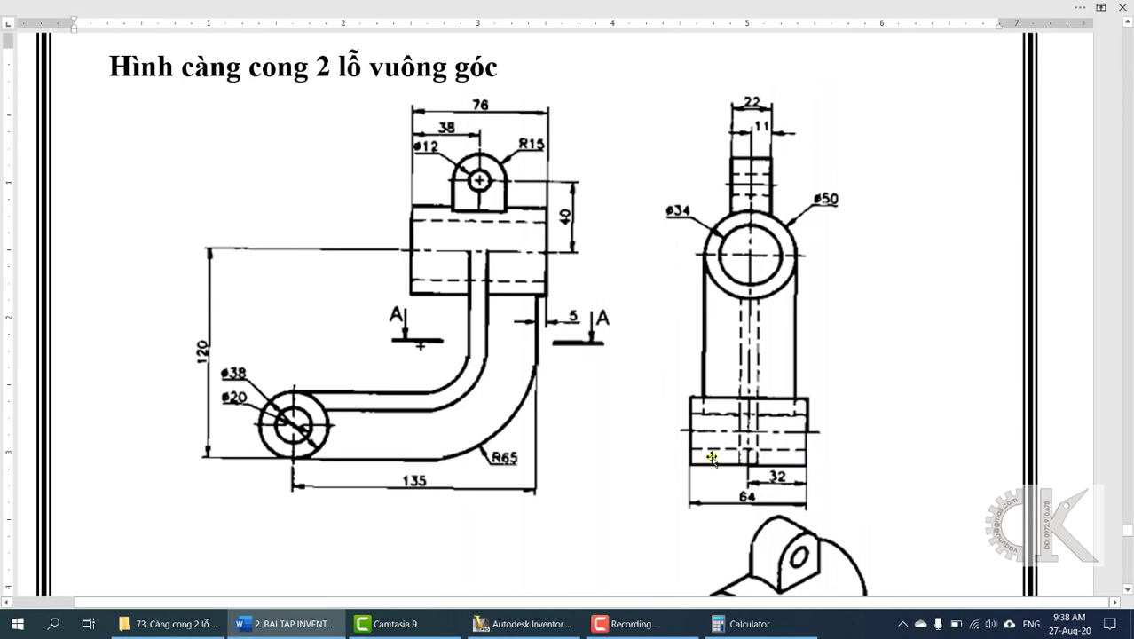
{"action": "left_click", "coordinate": [530, 623]}
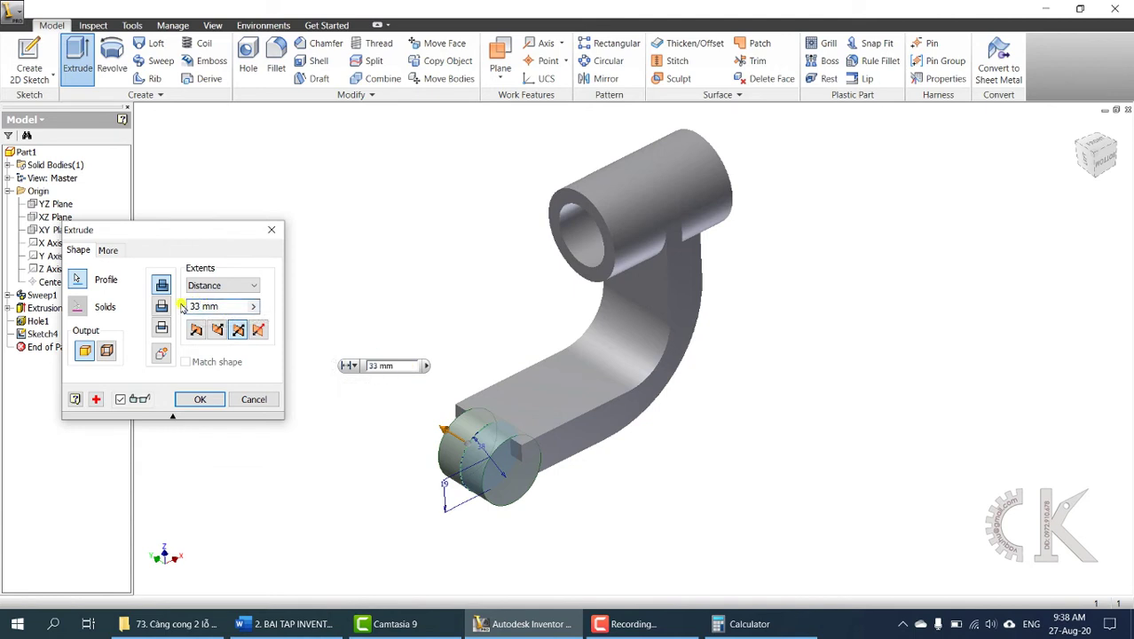
{"action": "type", "text": "64"}
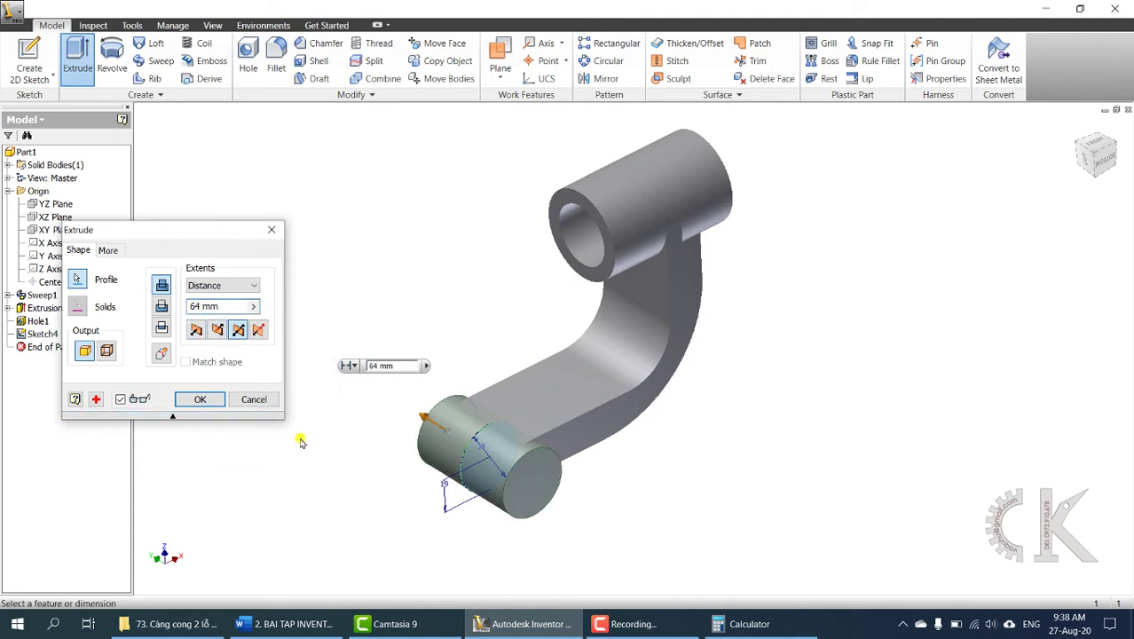
{"action": "mouse_move", "coordinate": [427, 480]}
{"action": "middle_mouse_down", "text": "shift"}
{"action": "mouse_move", "coordinate": [468, 470]}
{"action": "mouse_move", "coordinate": [477, 506]}
{"action": "mouse_move", "coordinate": [513, 463]}
{"action": "mouse_move", "coordinate": [592, 494]}
{"action": "mouse_move", "coordinate": [443, 471]}
{"action": "middle_mouse_up", "text": "shift"}
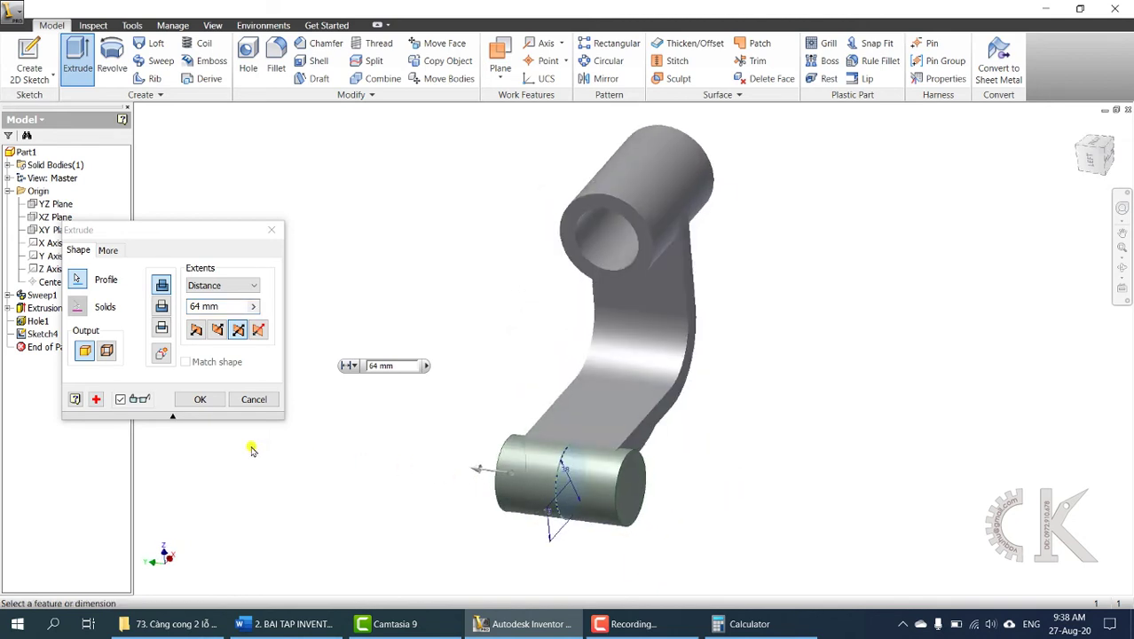
{"action": "left_click", "coordinate": [199, 400]}
Start a through-all hole on the lower boss's end face, placed concentric with its circular edge.
{"action": "middle_click_drag", "start_coordinate": [395, 441], "coordinate": [408, 363], "text": "shift"}
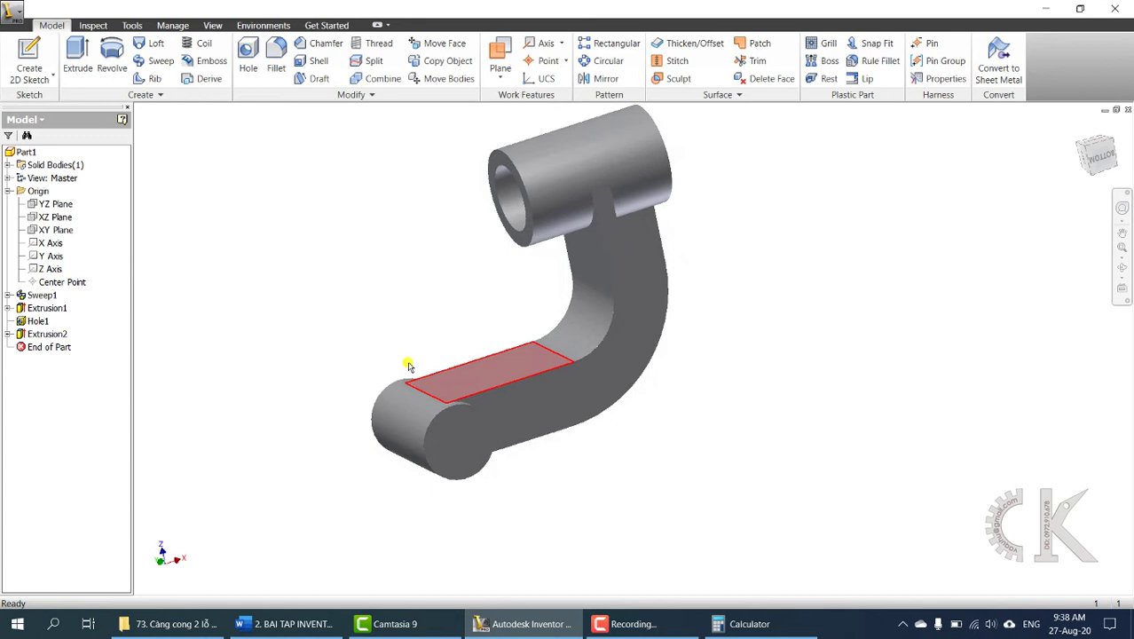
{"action": "left_click", "coordinate": [254, 49]}
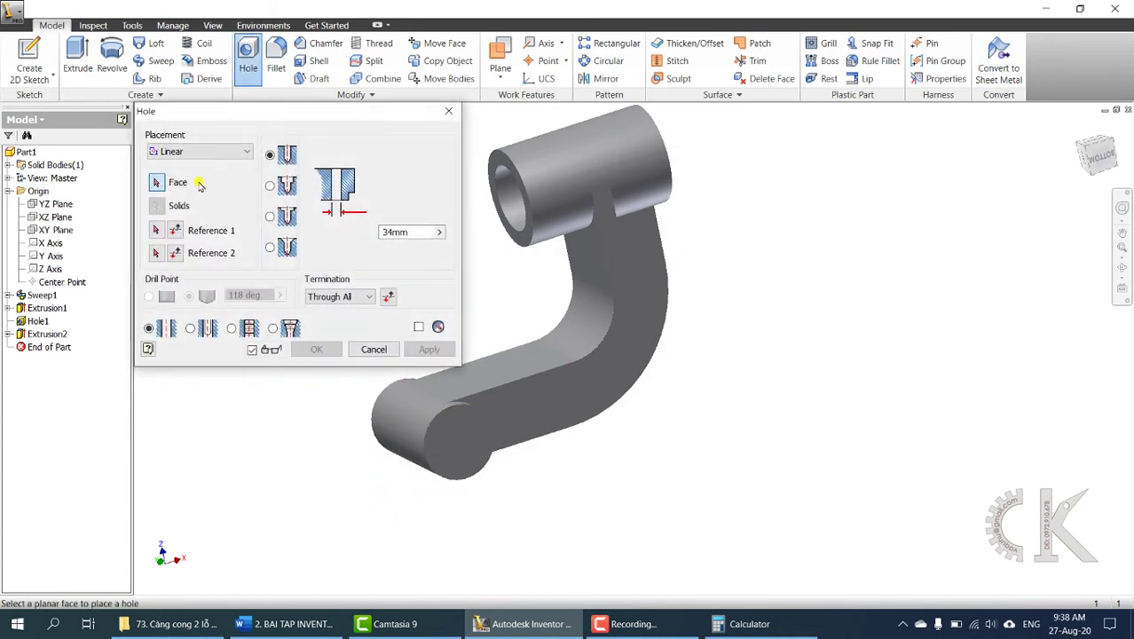
{"action": "left_click", "coordinate": [191, 155]}
{"action": "left_click", "coordinate": [203, 192]}
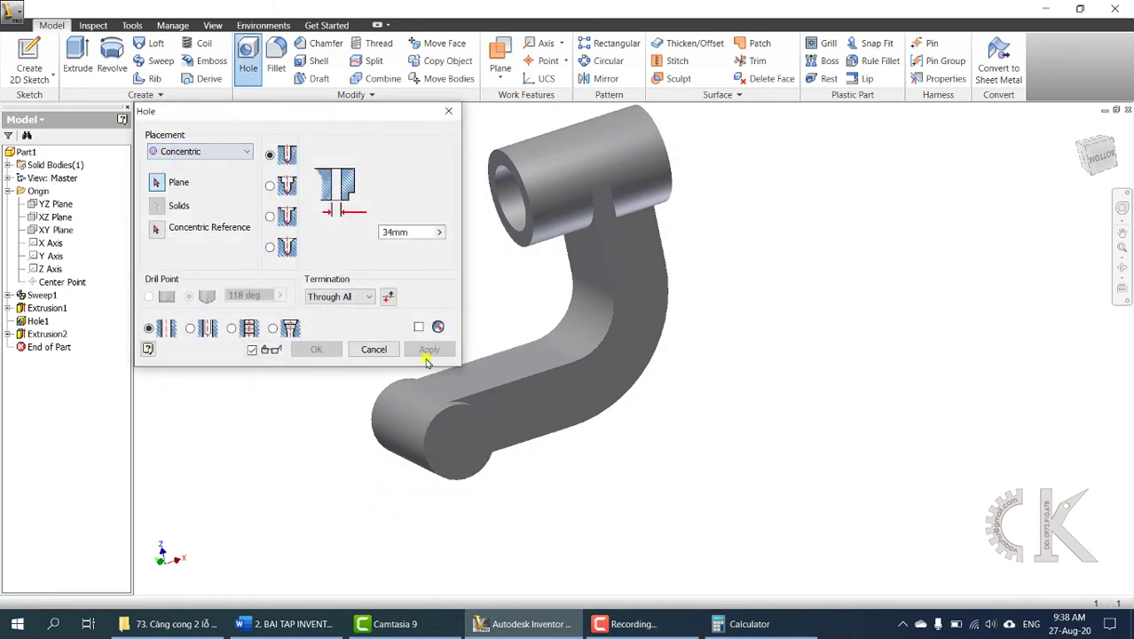
{"action": "left_click", "coordinate": [456, 451]}
{"action": "scroll", "coordinate": [488, 430], "scroll_direction": "up", "scroll_amount": 3}
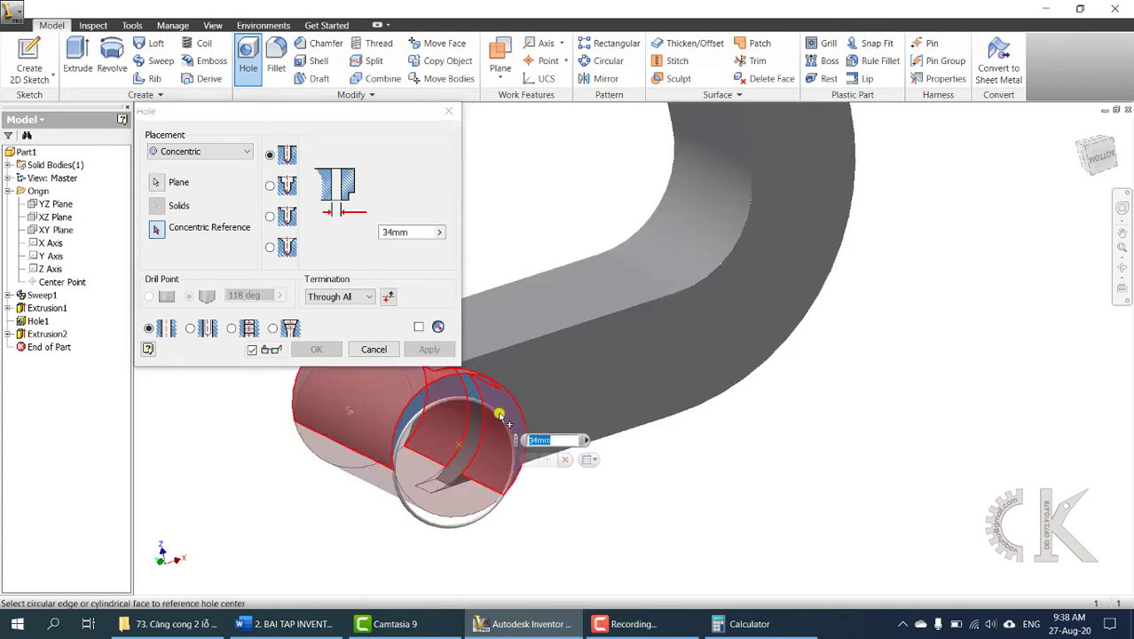
{"action": "left_click", "coordinate": [511, 400]}
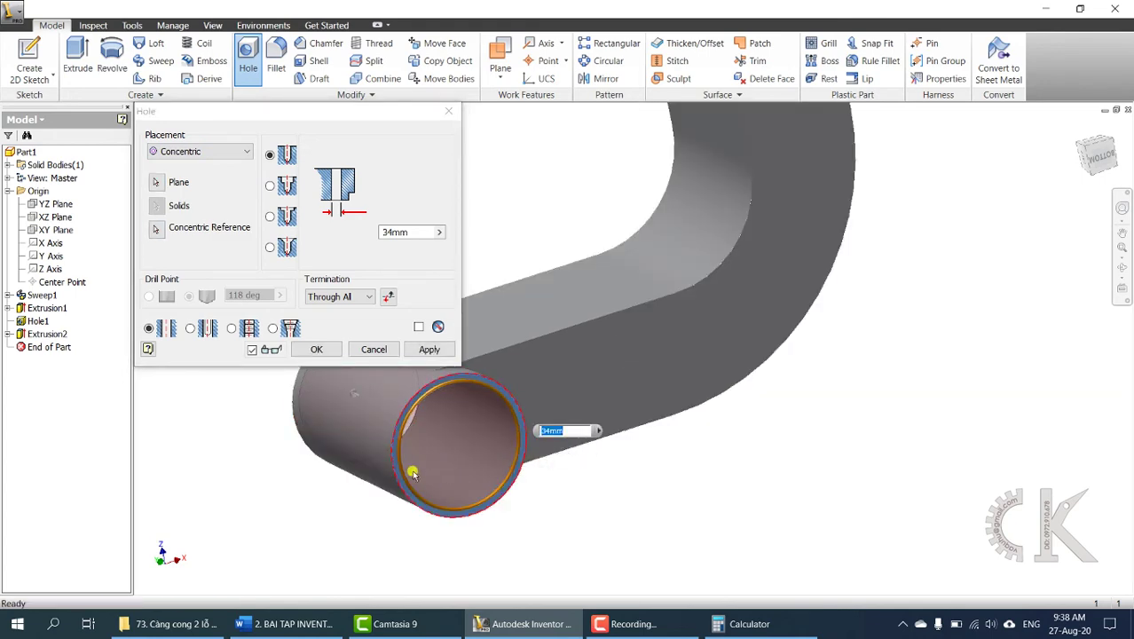
Check the lower bore in the Word drawing, set the hole's diameter to 20 mm and create it.
{"action": "left_click", "coordinate": [311, 626]}
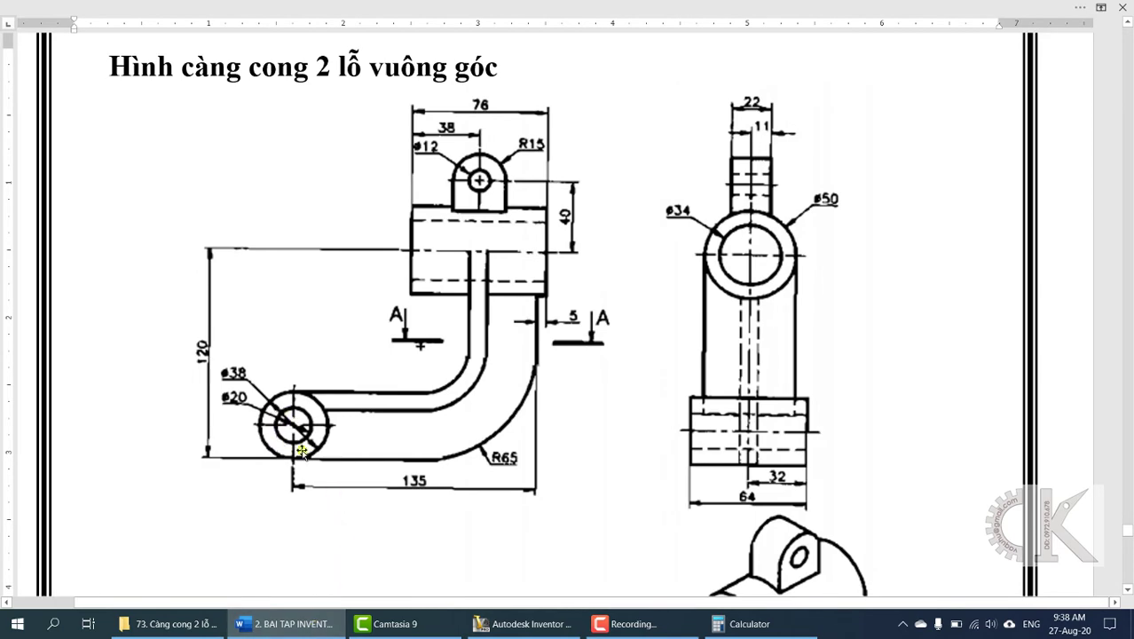
{"action": "left_click", "coordinate": [515, 622]}
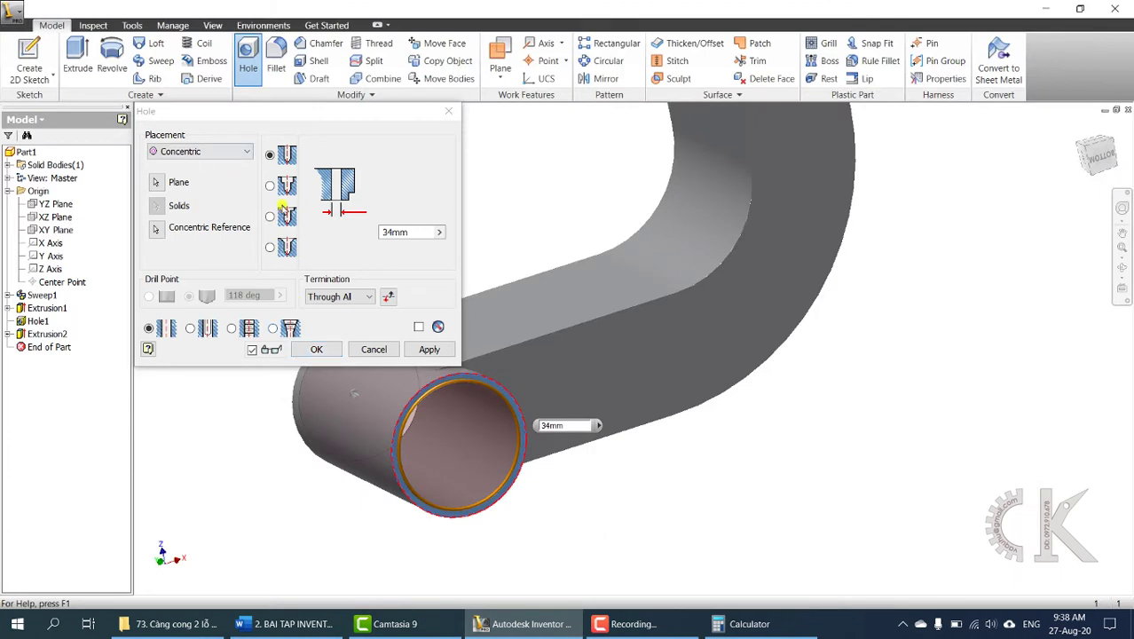
{"action": "left_click", "coordinate": [368, 236]}
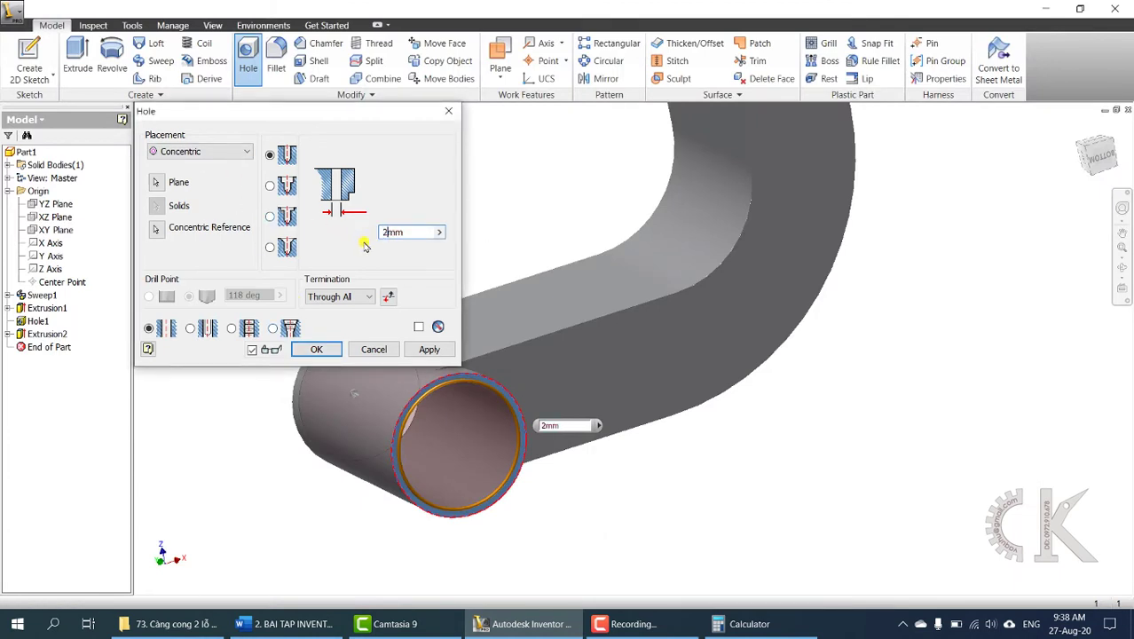
{"action": "left_click", "coordinate": [311, 349]}
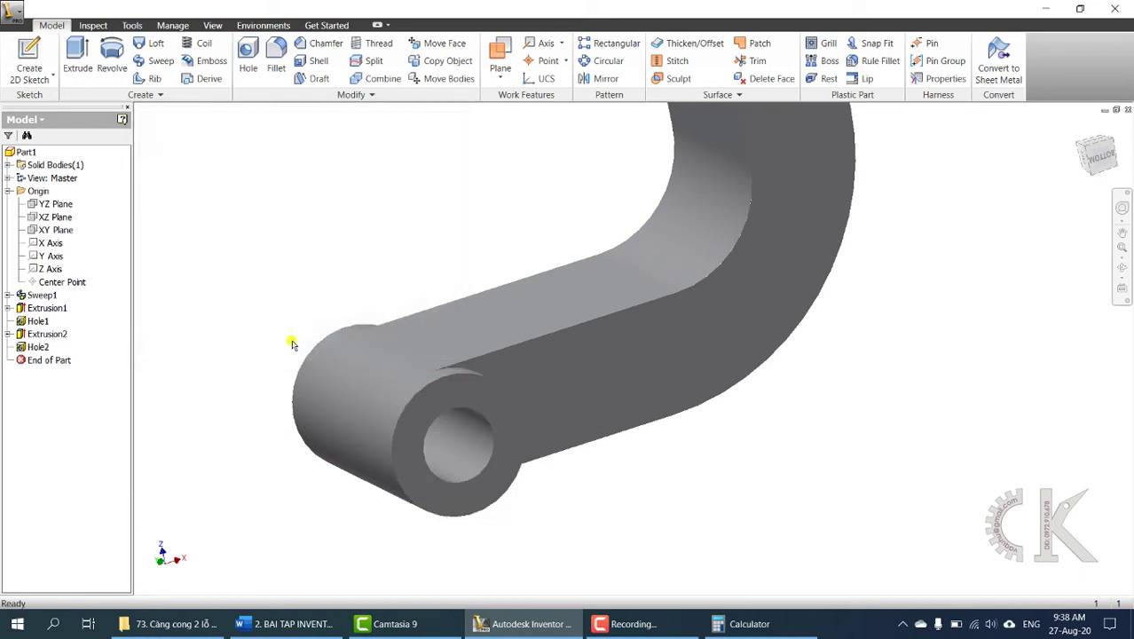
Review the lug above the upper boss in the Word drawing and start a new sketch on the XZ plane.
{"action": "scroll", "coordinate": [379, 321], "scroll_direction": "down", "scroll_amount": 5}
{"action": "middle_click_drag", "start_coordinate": [392, 316], "coordinate": [415, 342], "text": "shift"}
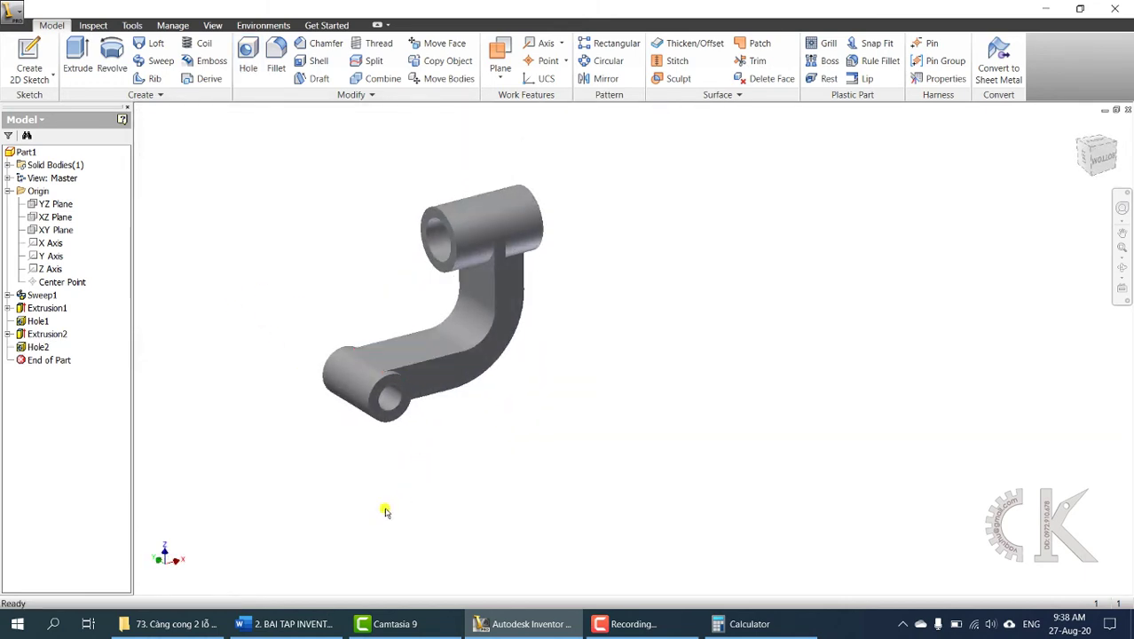
{"action": "left_click", "coordinate": [293, 624]}
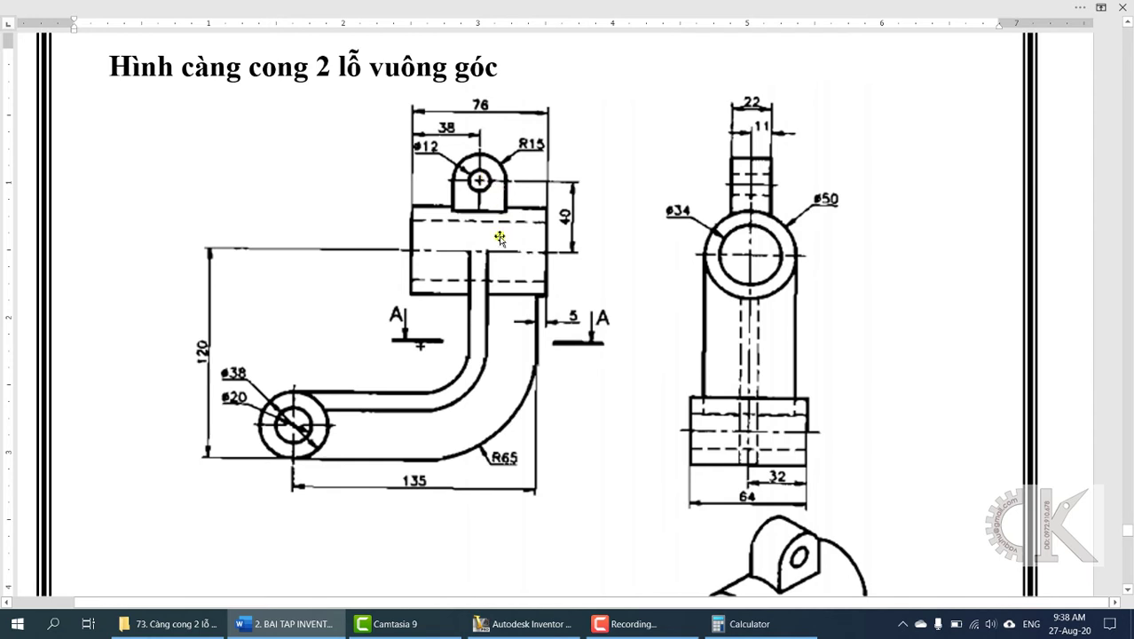
{"action": "mouse_move", "coordinate": [505, 616]}
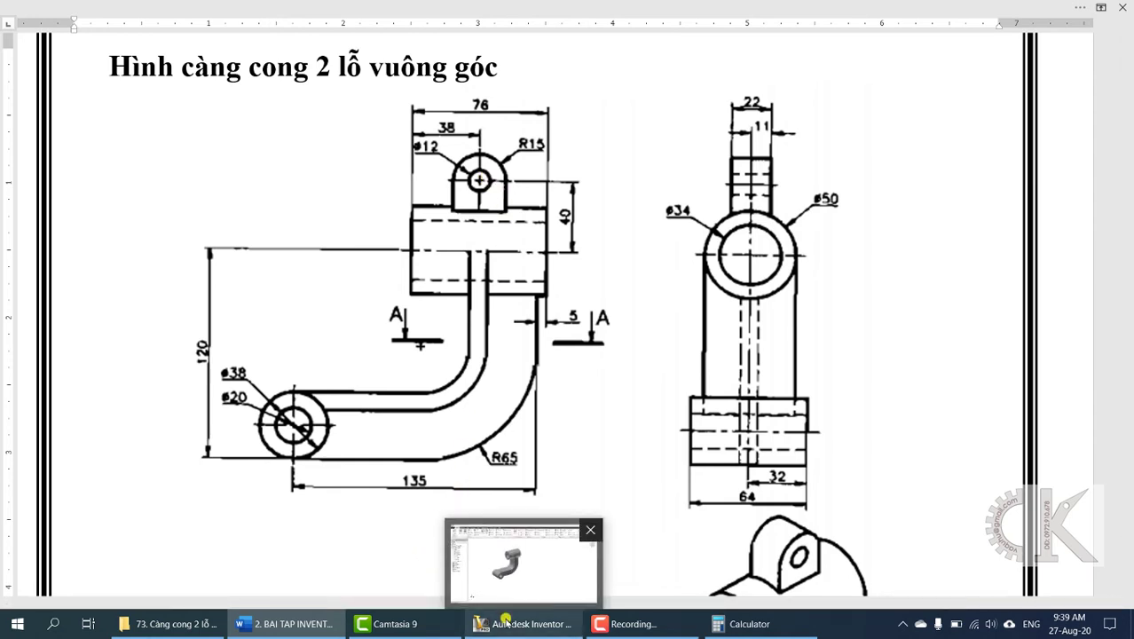
{"action": "left_click", "coordinate": [510, 568]}
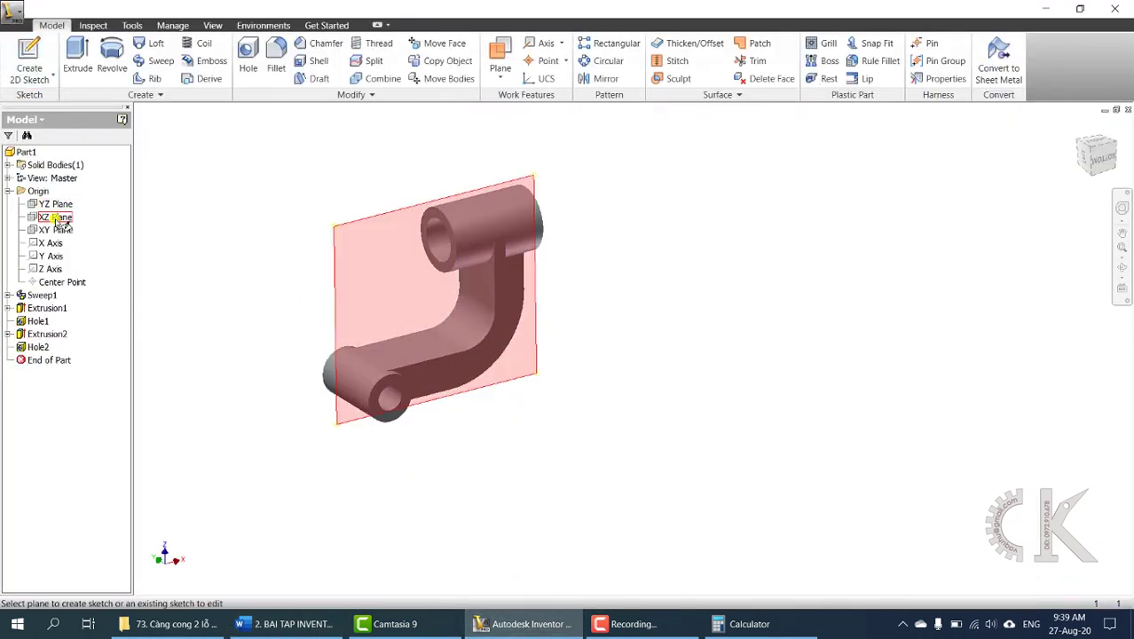
{"action": "middle_click_drag", "start_coordinate": [330, 376], "coordinate": [266, 347], "text": "shift"}
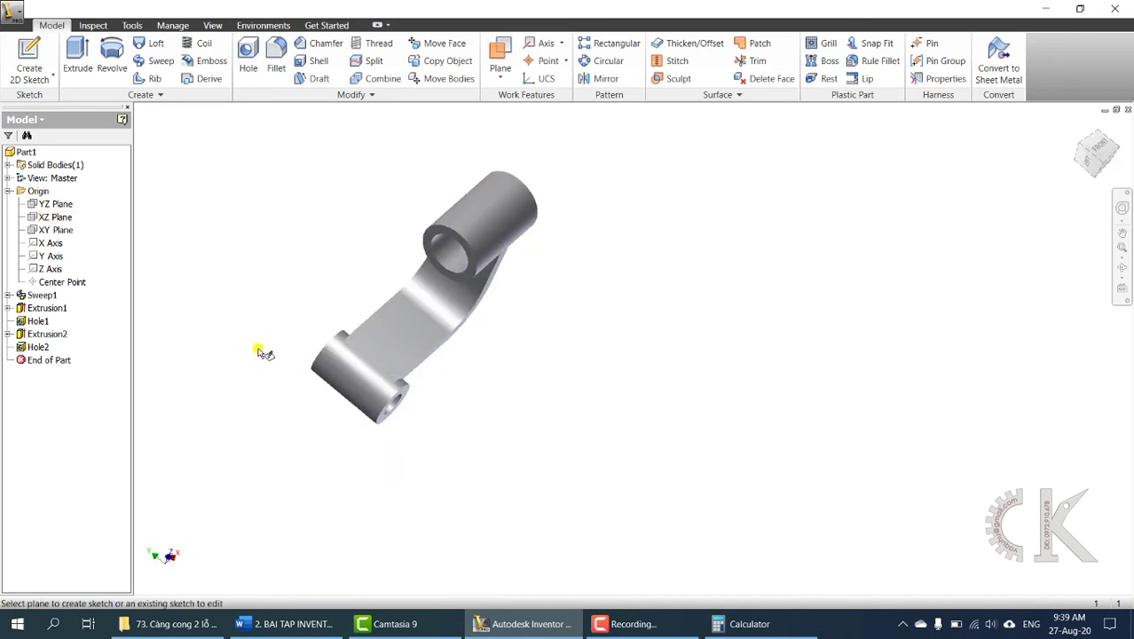
{"action": "left_click", "coordinate": [53, 217]}
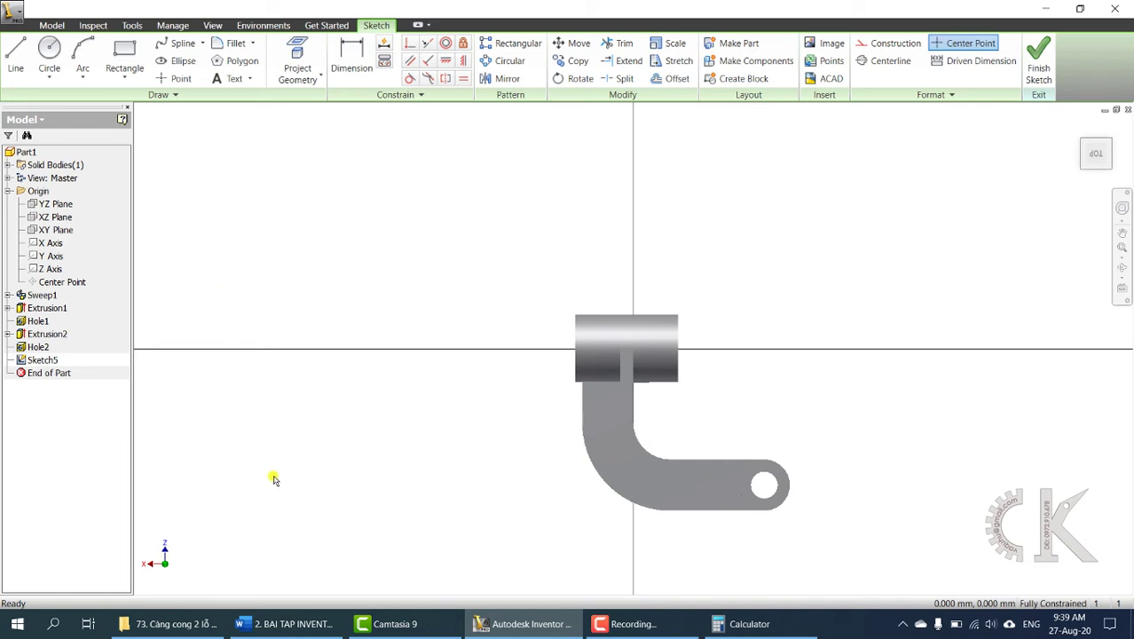
Recheck the lug's radius in the Word drawing and sketch a 30 mm diameter circle centred about 71 mm above the origin, over the upper boss.
{"action": "left_click", "coordinate": [288, 623]}
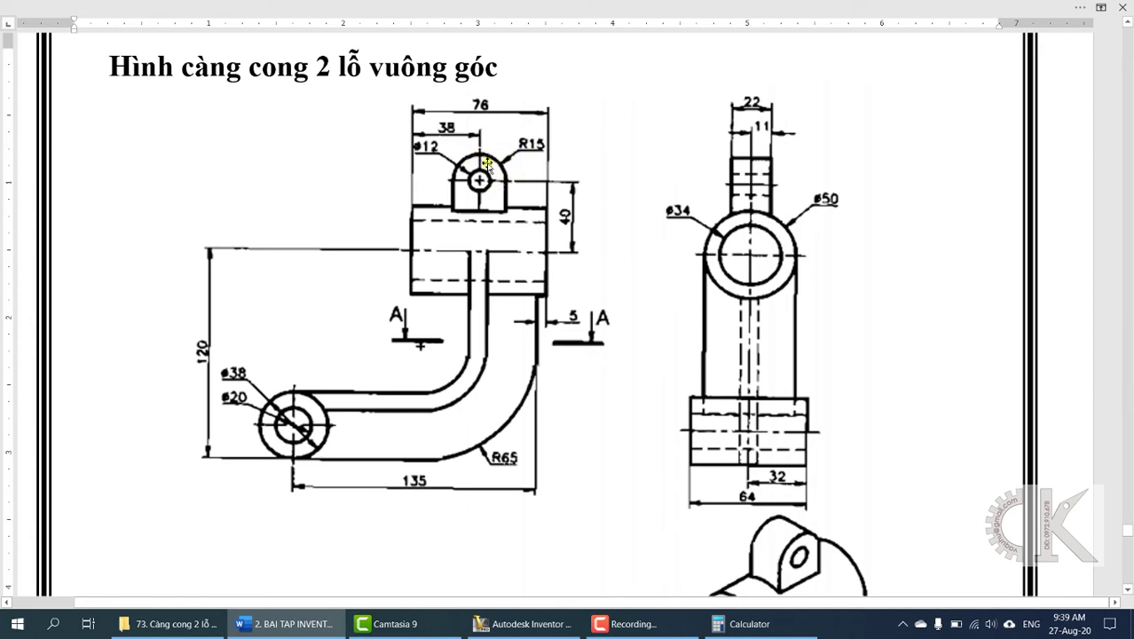
{"action": "left_click", "coordinate": [524, 624]}
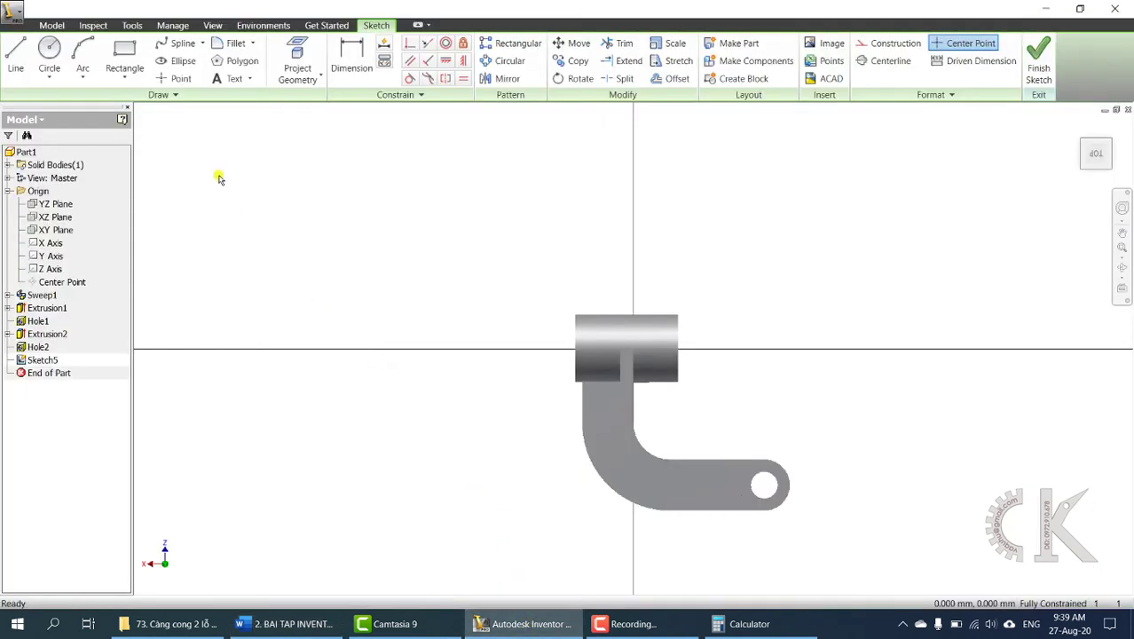
{"action": "left_click", "coordinate": [49, 53]}
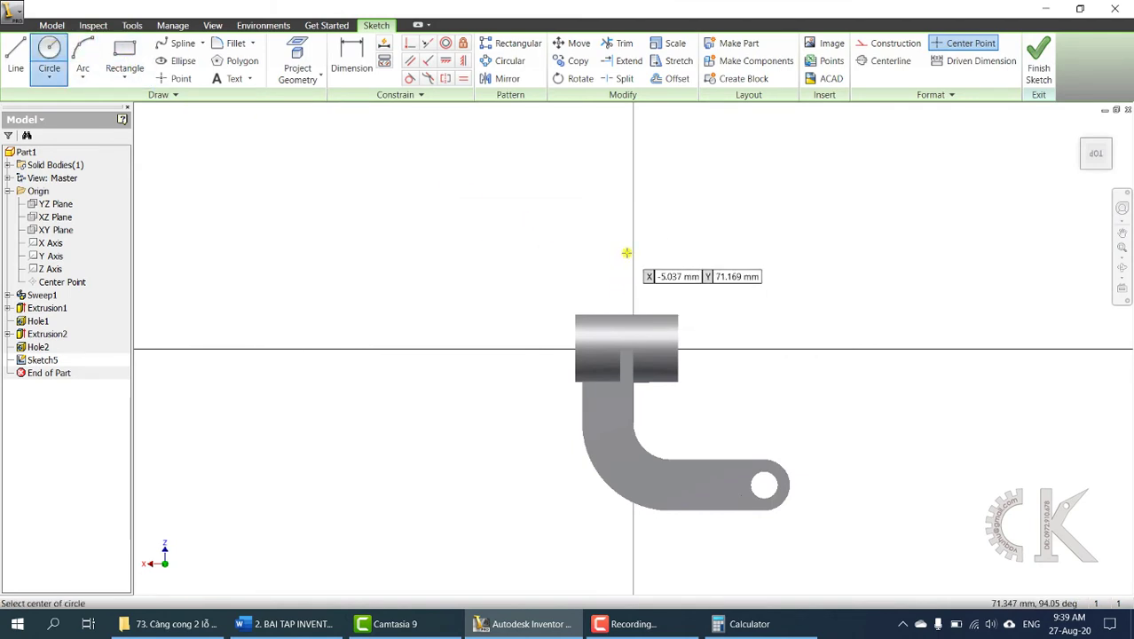
{"action": "left_click", "coordinate": [627, 252]}
{"action": "type", "text": "3"}
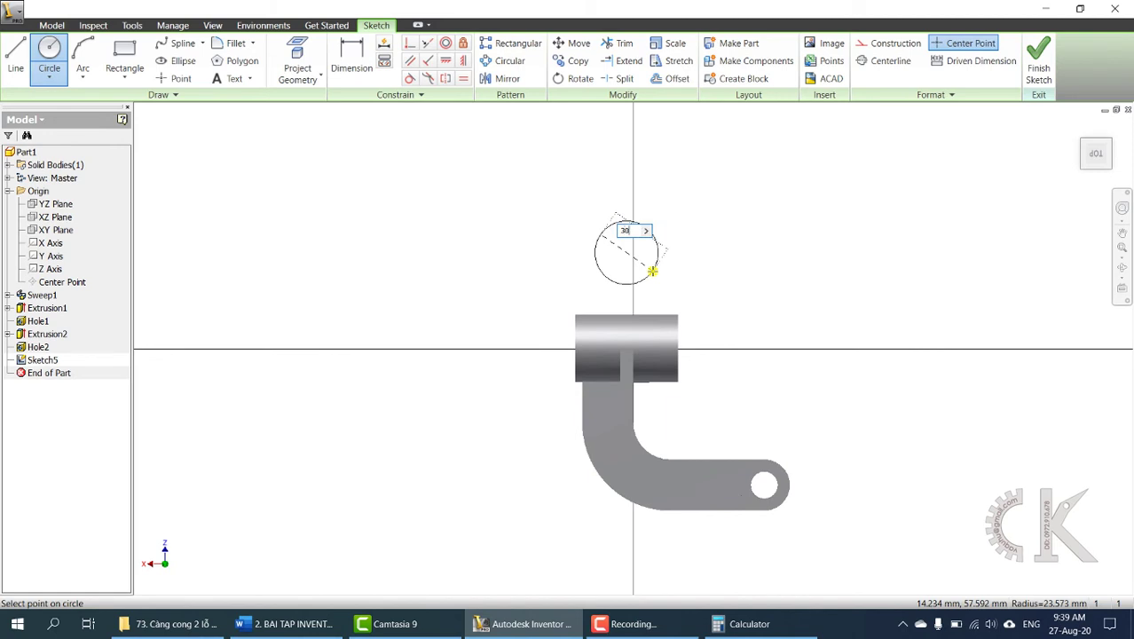
{"action": "type", "text": "0"}
{"action": "key", "text": "Return"}
Dimension the circle's centre 38 mm horizontally from the upper boss's end edge, checking the value in the Word drawing.
{"action": "scroll", "coordinate": [626, 248], "scroll_direction": "up", "scroll_amount": 3}
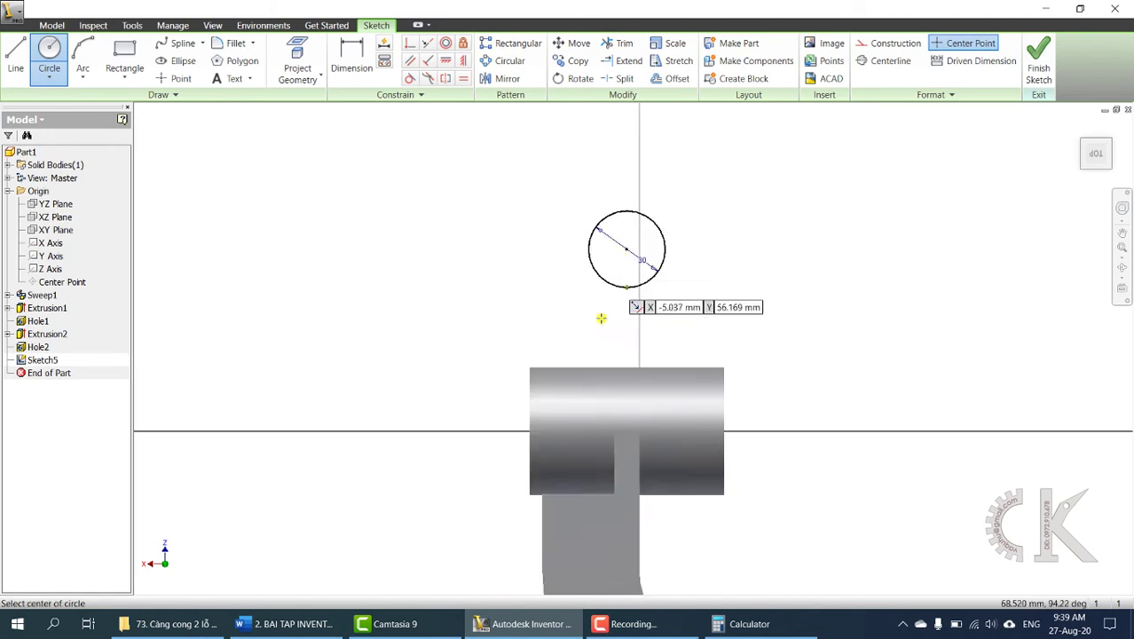
{"action": "left_click", "coordinate": [350, 65]}
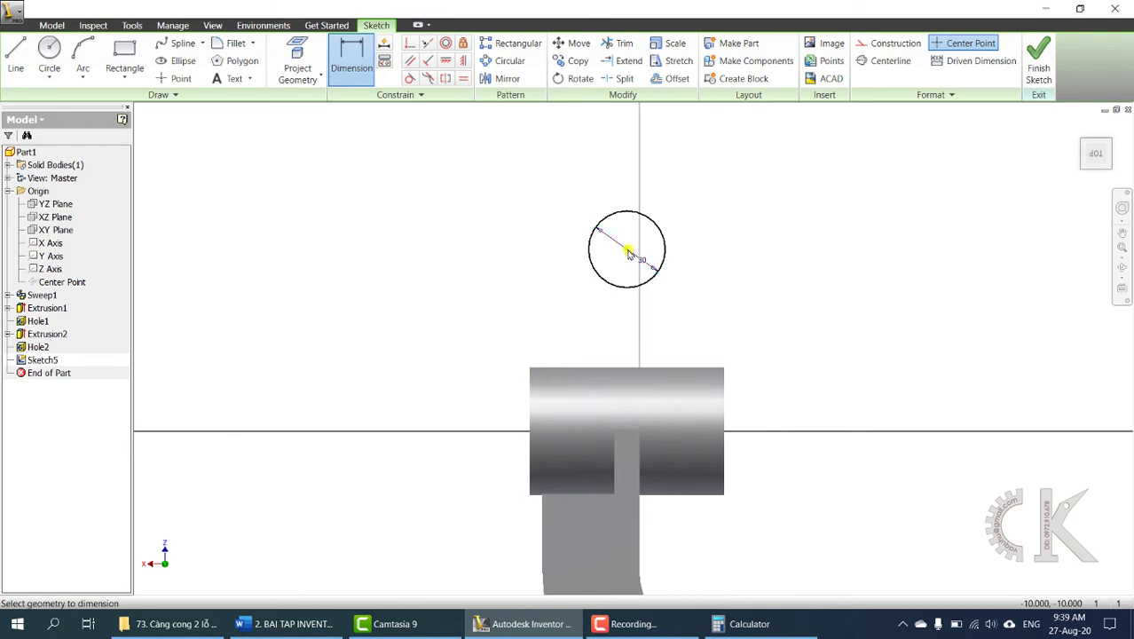
{"action": "left_click", "coordinate": [726, 382]}
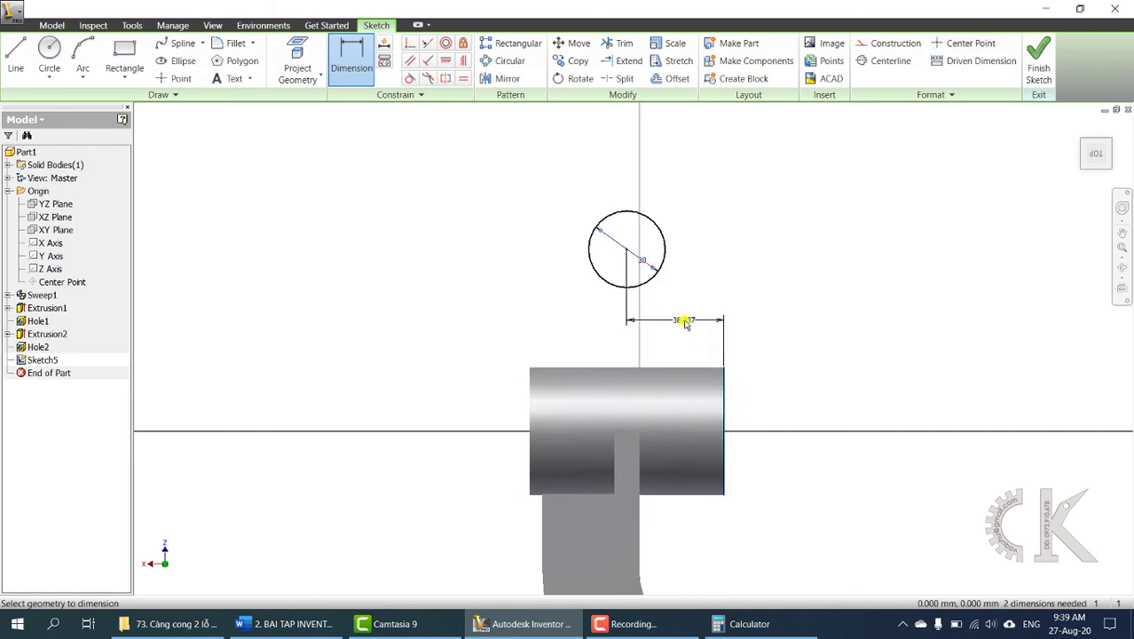
{"action": "left_click", "coordinate": [685, 321]}
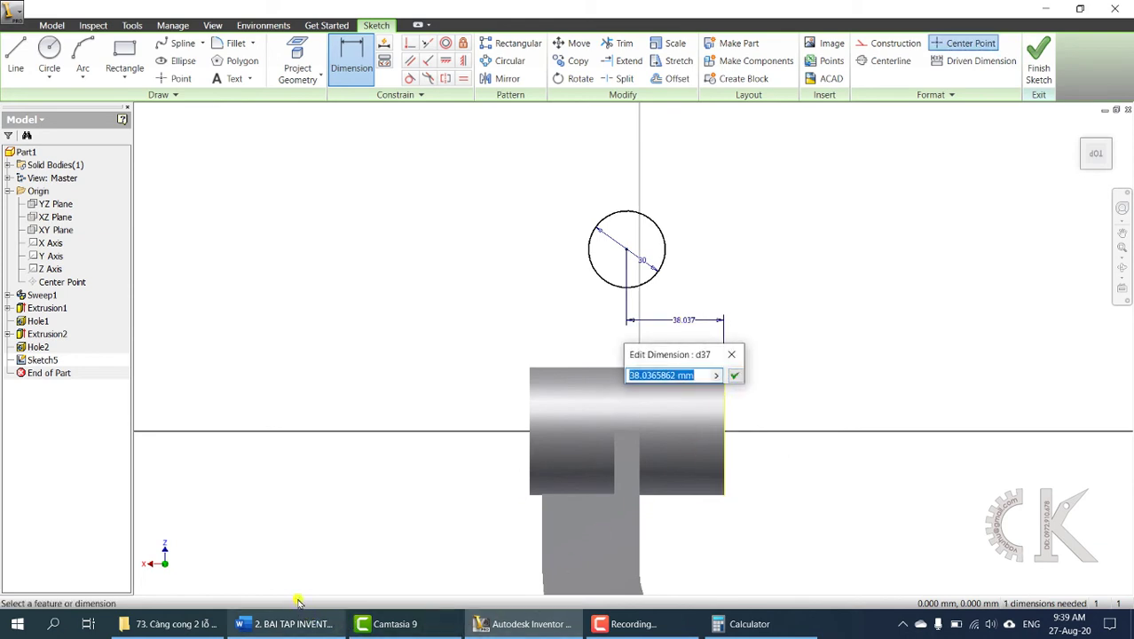
{"action": "left_click", "coordinate": [291, 623]}
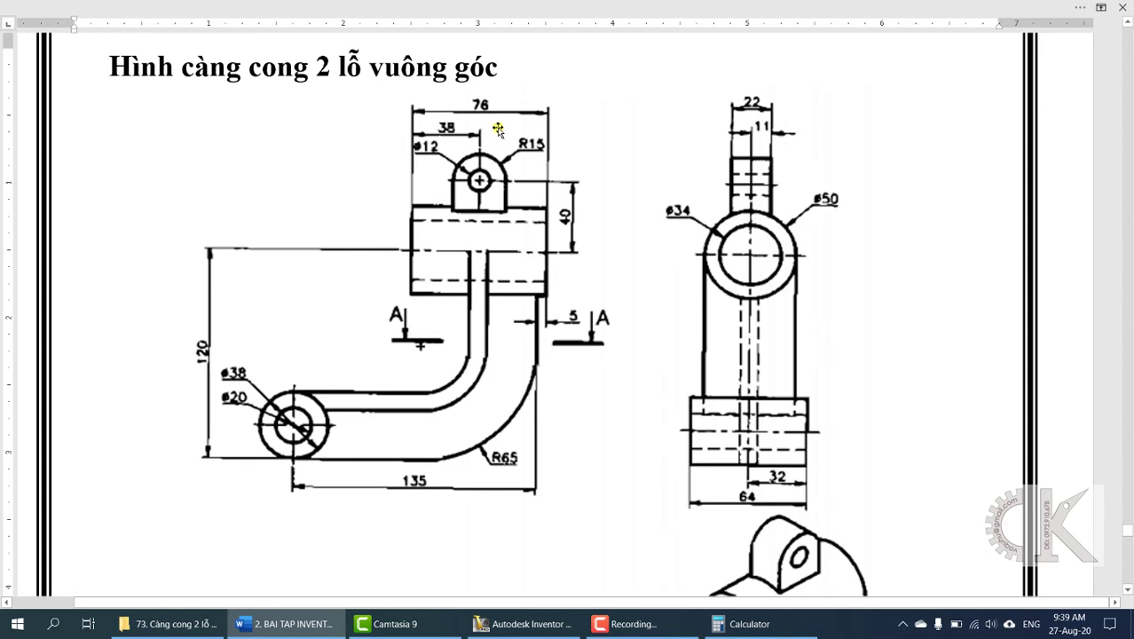
{"action": "left_click", "coordinate": [486, 623]}
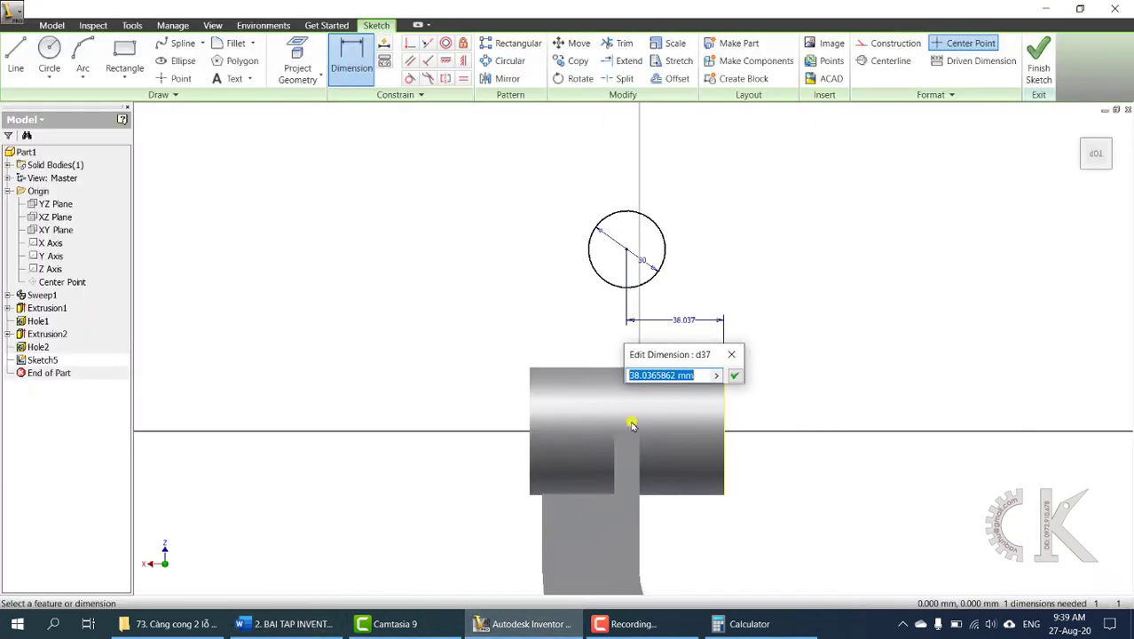
{"action": "type", "text": "38"}
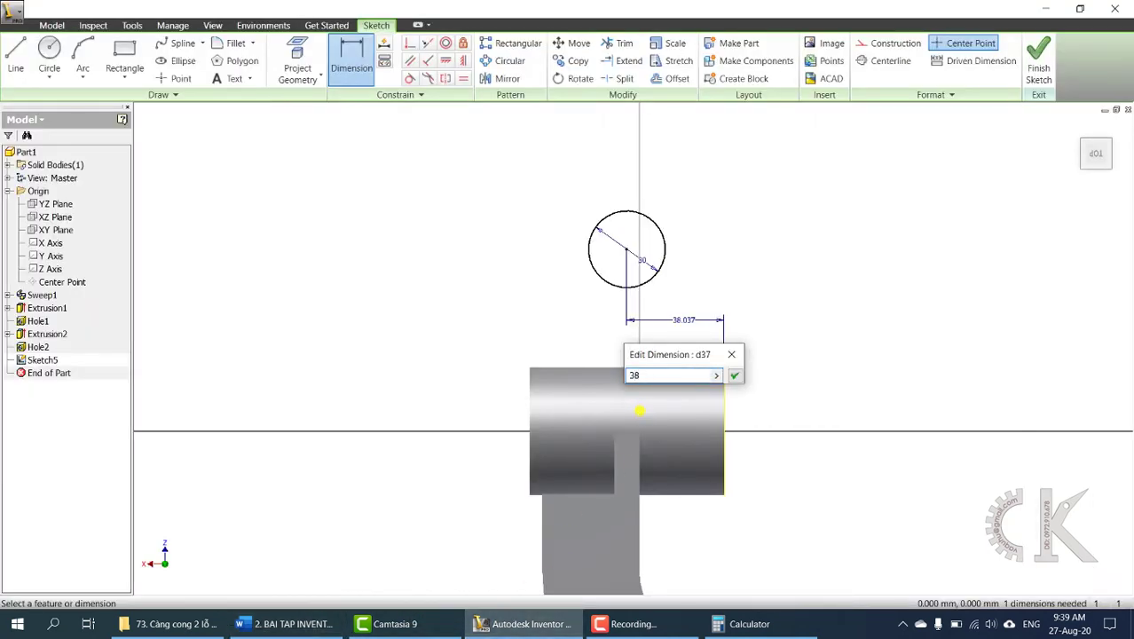
{"action": "key", "text": "Return"}
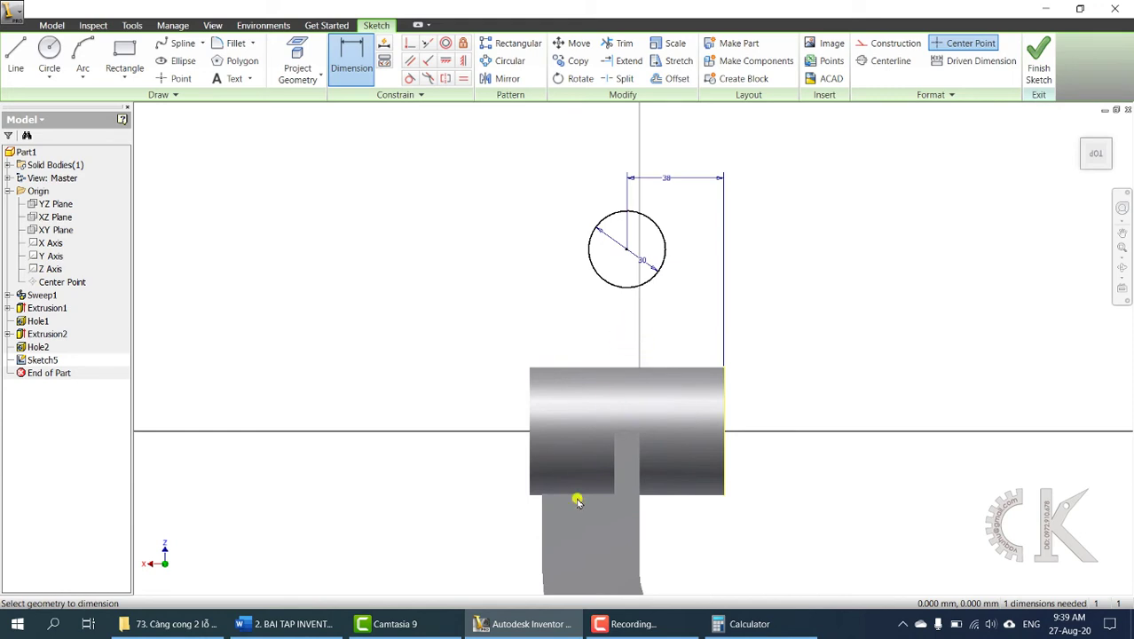
Check the lug's height in the Word drawing and, with the model sliced at the sketch plane, dimension the circle's centre 40 mm above the origin.
{"action": "left_click", "coordinate": [284, 624]}
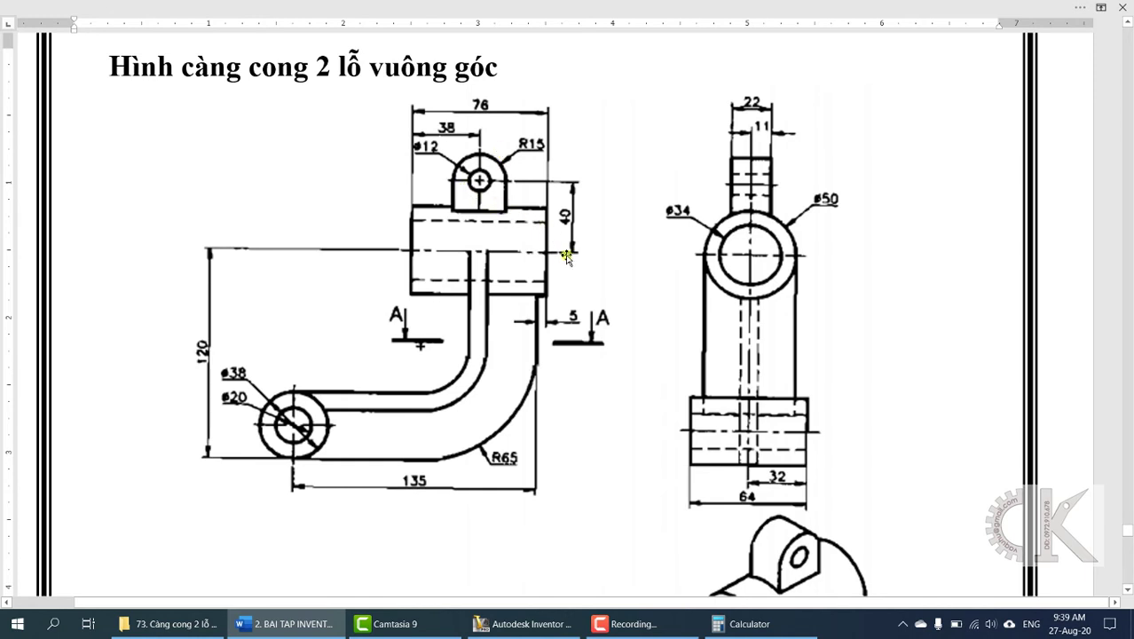
{"action": "left_click", "coordinate": [523, 623]}
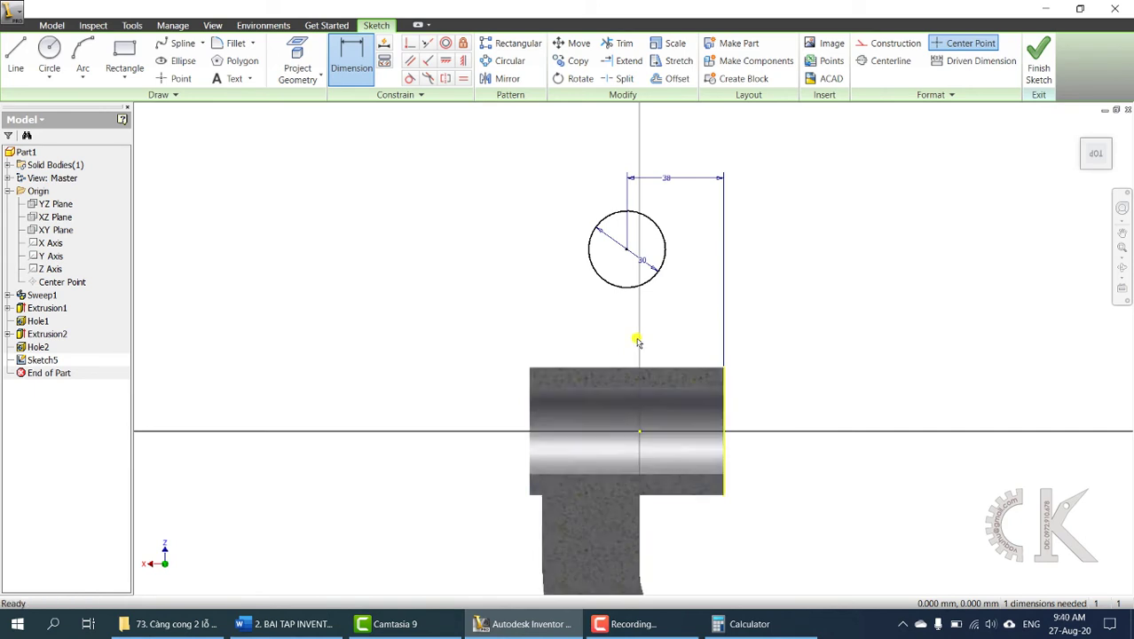
{"action": "key", "text": "Escape"}
{"action": "left_click", "coordinate": [355, 61]}
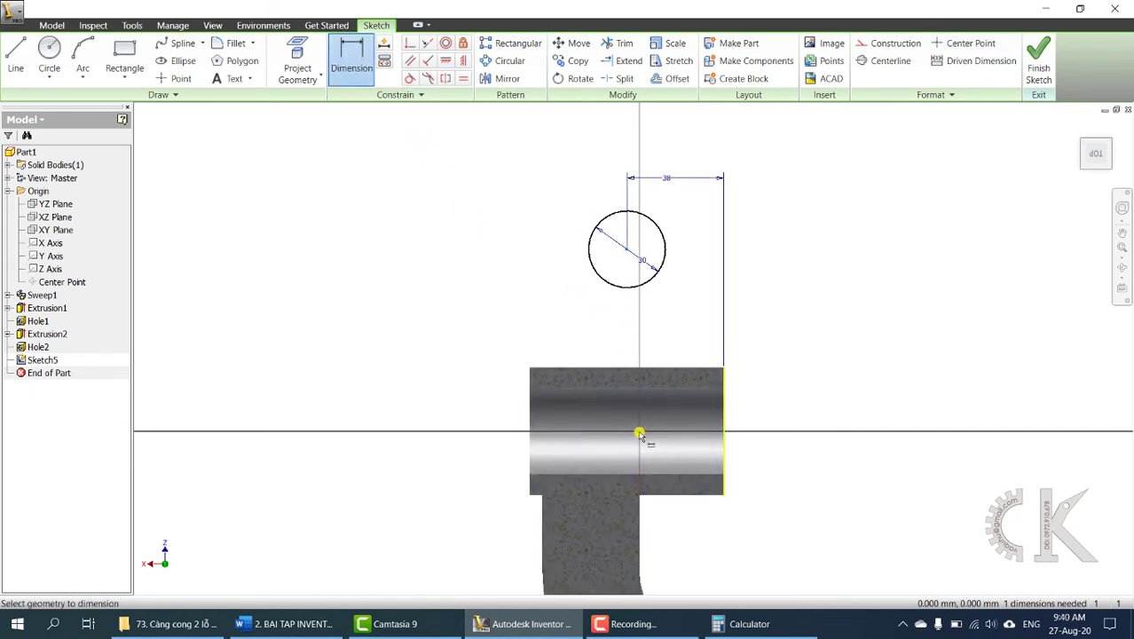
{"action": "left_click", "coordinate": [638, 435]}
{"action": "left_click", "coordinate": [792, 354]}
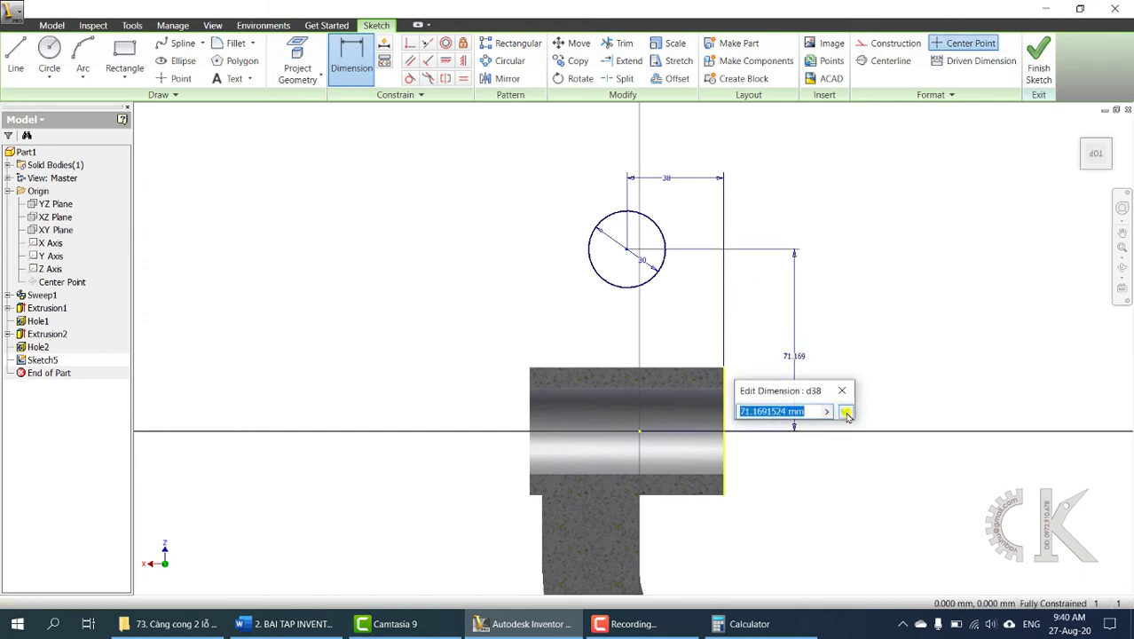
{"action": "type", "text": "40"}
{"action": "key", "text": "Return"}
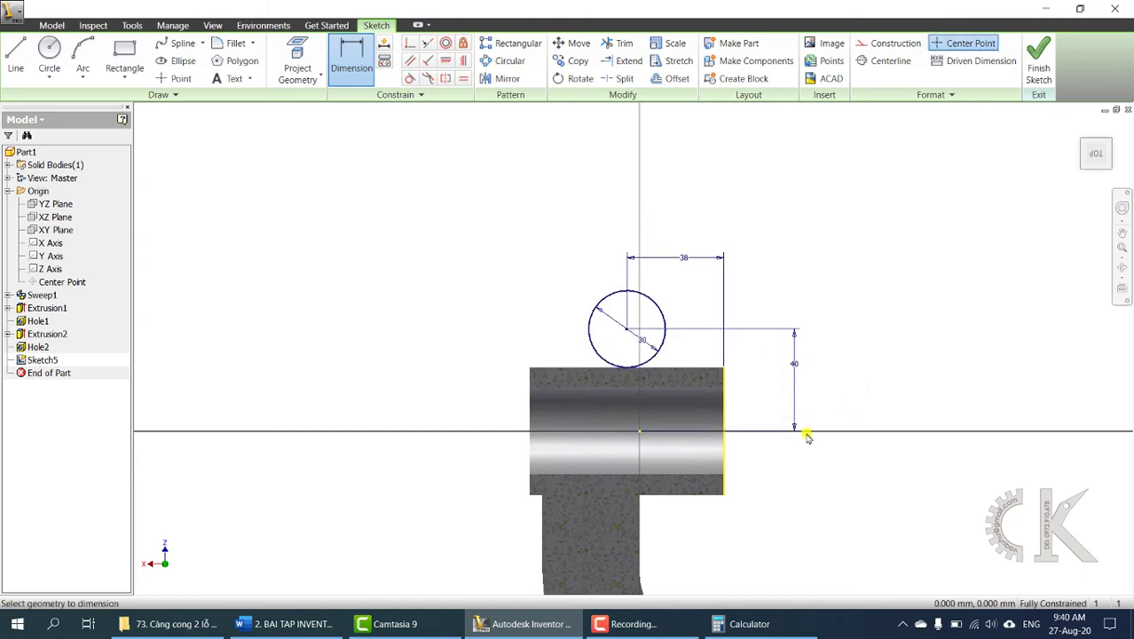
Following the Word drawing, draw the lug's two vertical sides about 20 mm long with a closing base line, and trim away the circle's lower arc.
{"action": "left_click", "coordinate": [293, 624]}
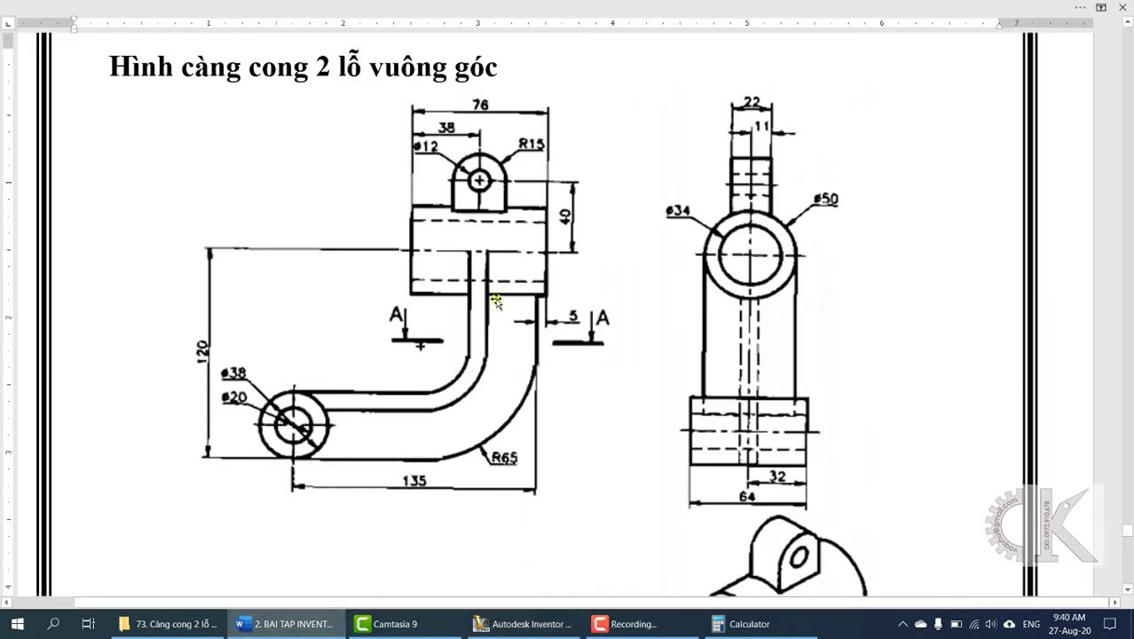
{"action": "left_click", "coordinate": [523, 624]}
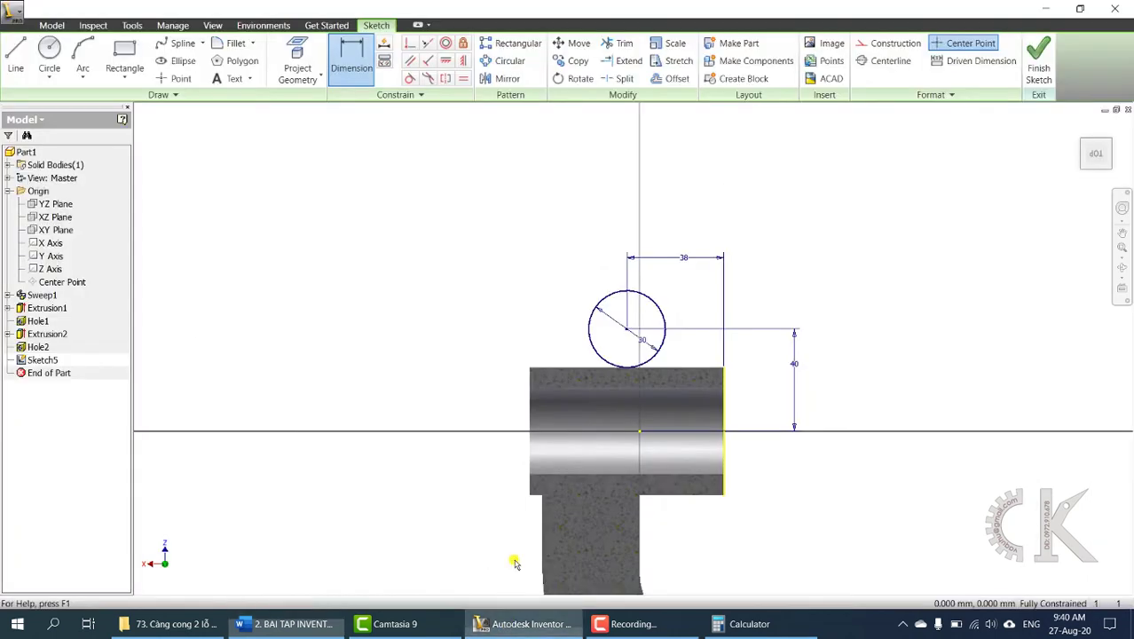
{"action": "left_click", "coordinate": [113, 53]}
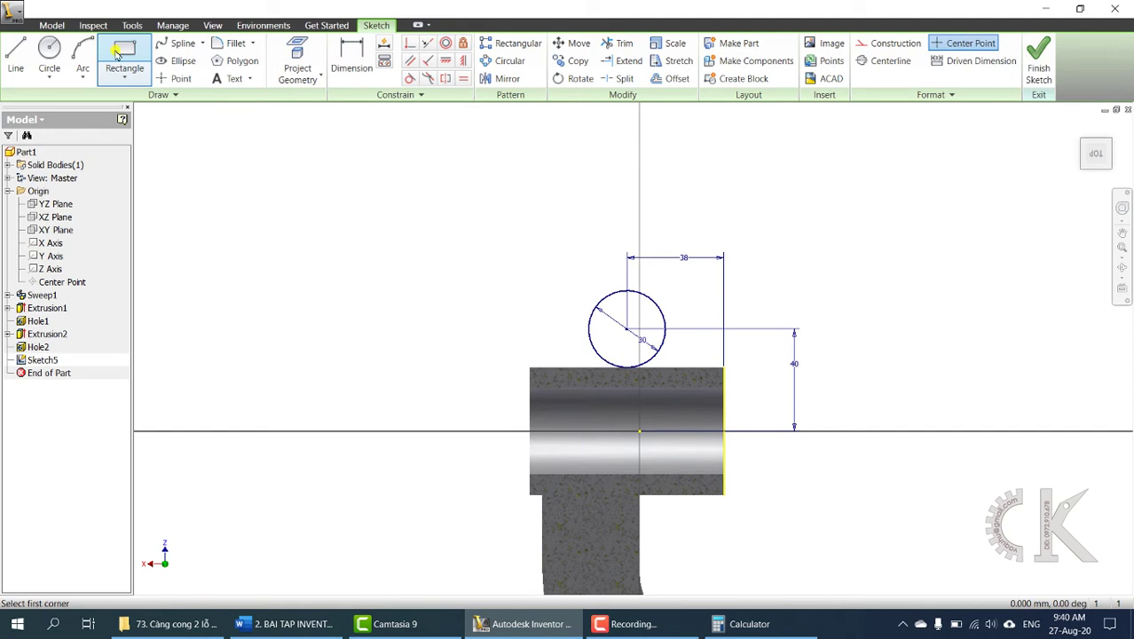
{"action": "left_click", "coordinate": [16, 53]}
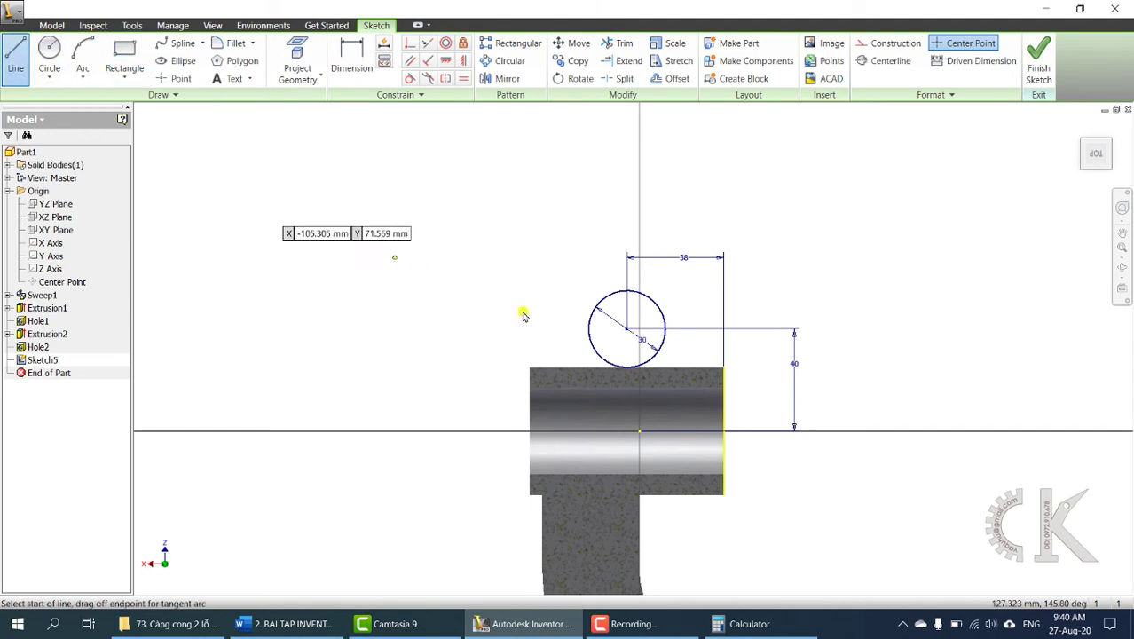
{"action": "left_click", "coordinate": [588, 330]}
{"action": "scroll", "coordinate": [583, 382], "scroll_direction": "up", "scroll_amount": 2}
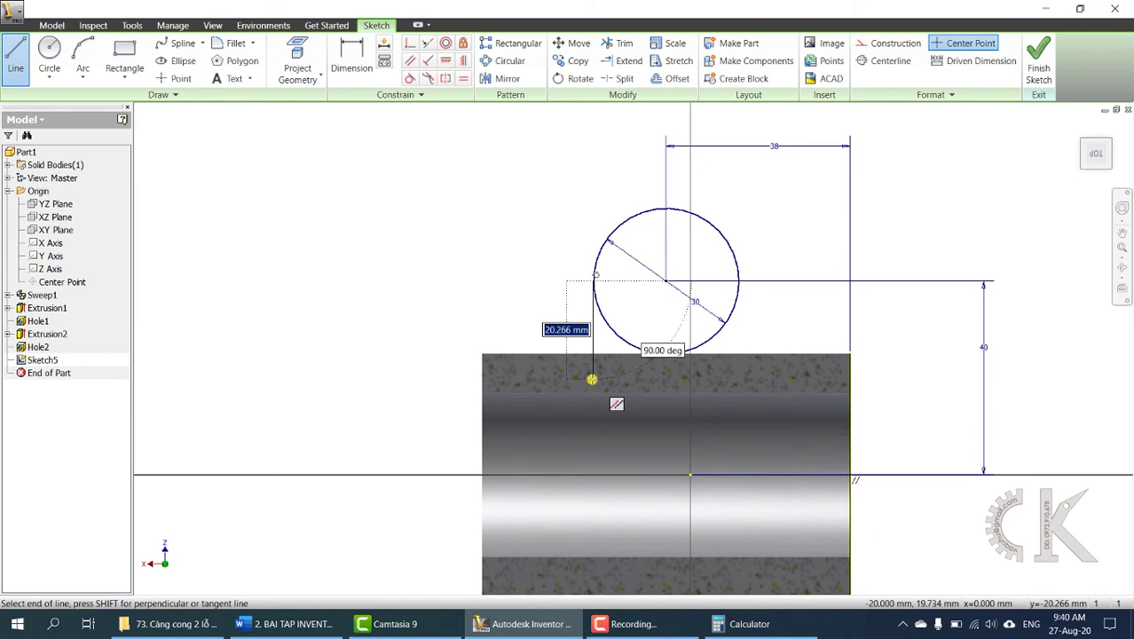
{"action": "left_click", "coordinate": [591, 379]}
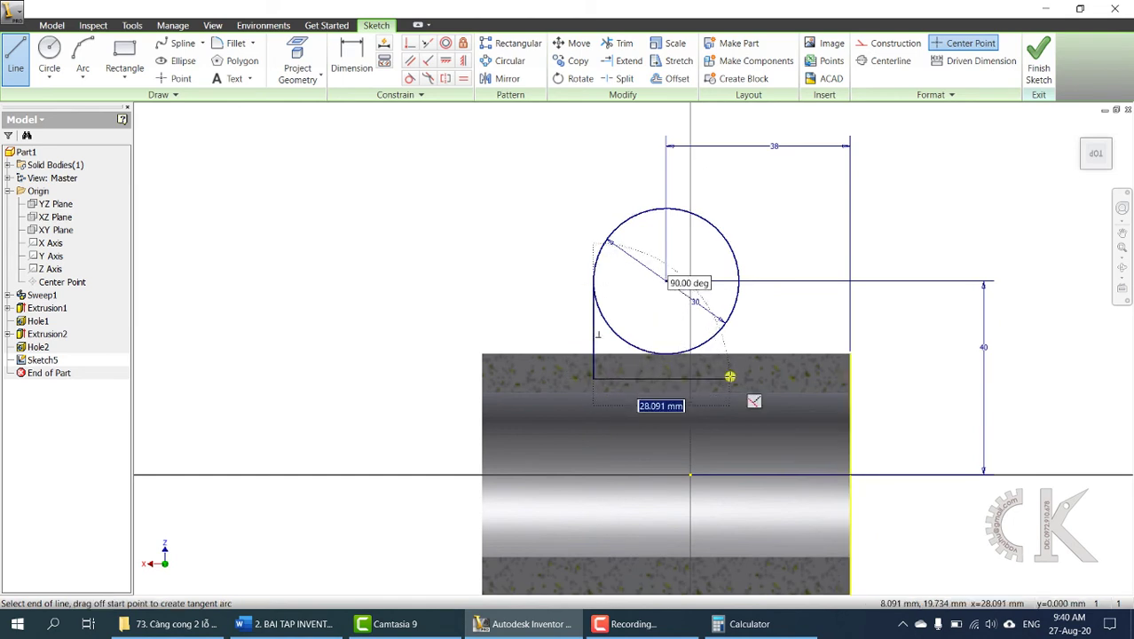
{"action": "key", "text": "Escape"}
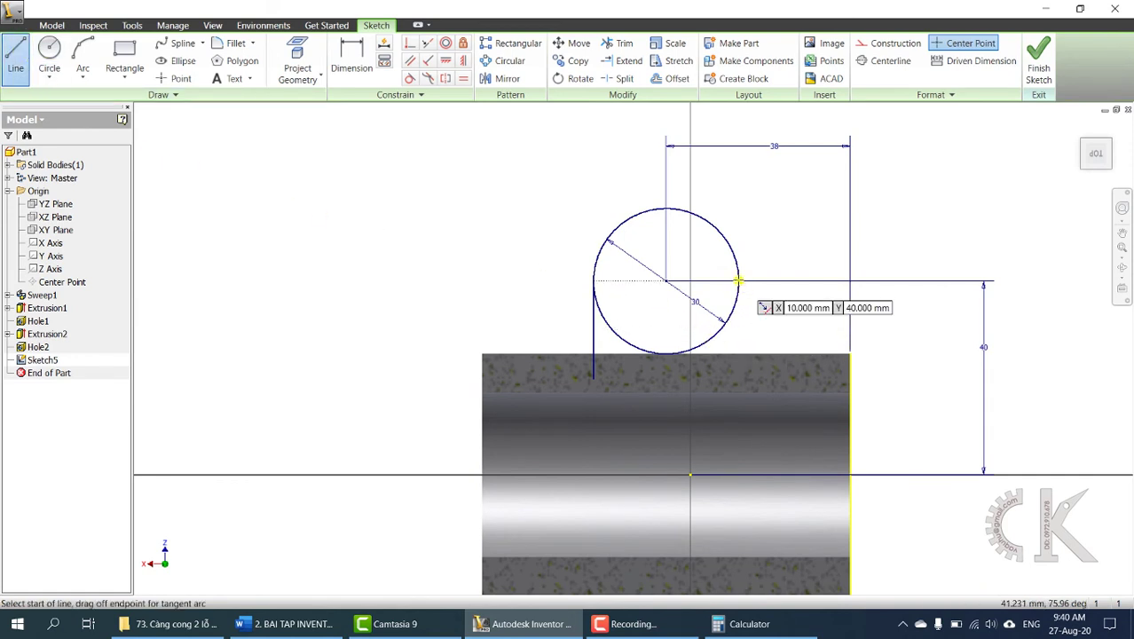
{"action": "left_click", "coordinate": [739, 282]}
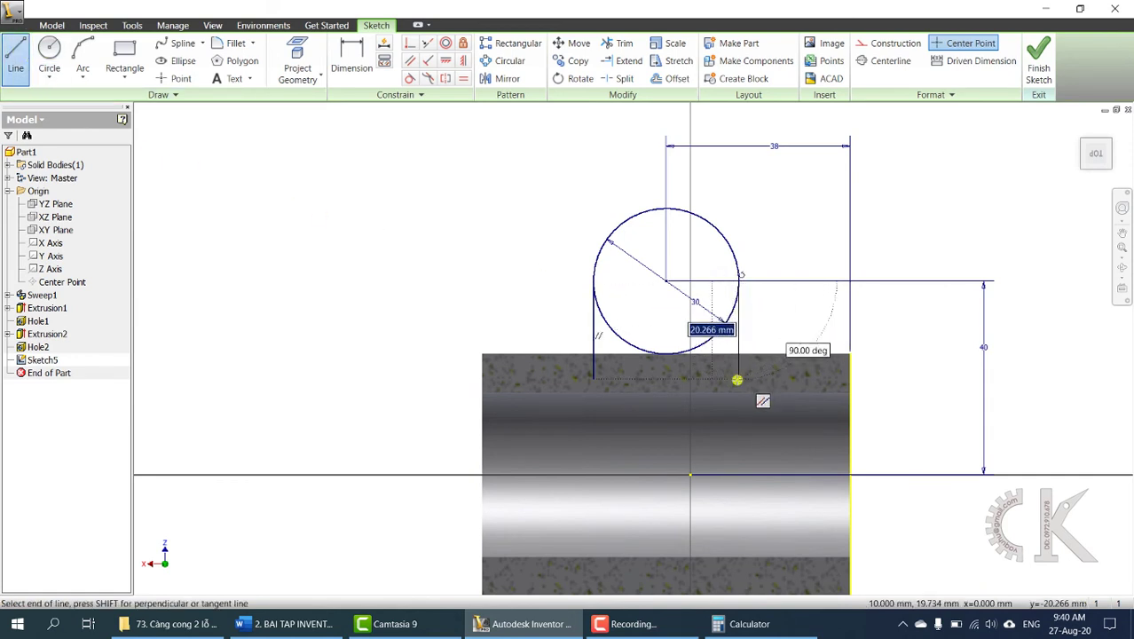
{"action": "left_click", "coordinate": [737, 379]}
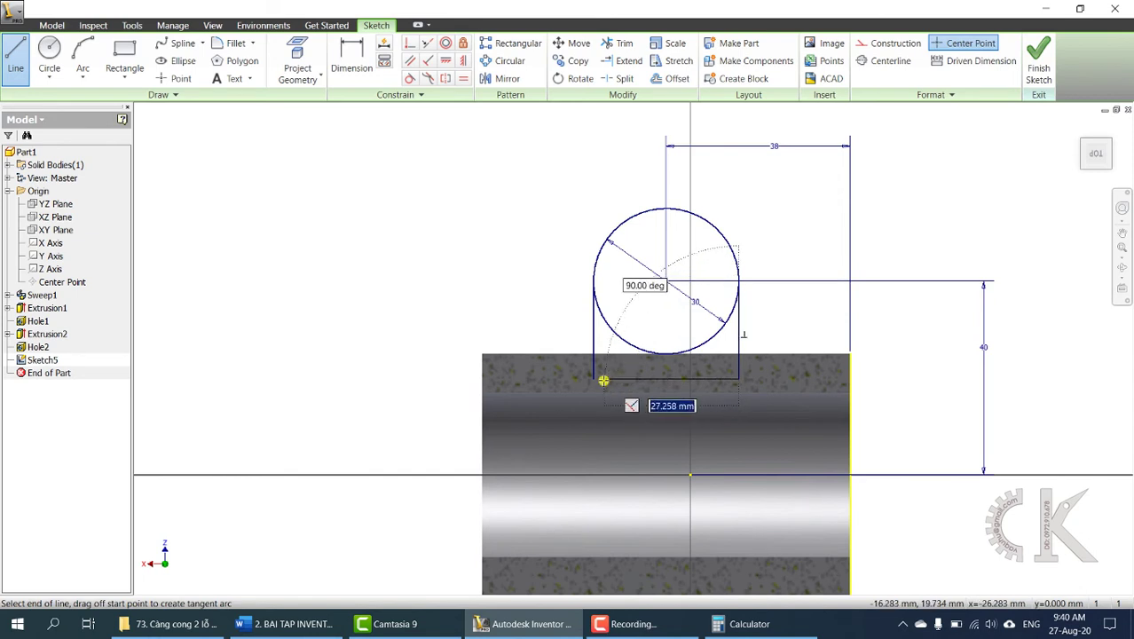
{"action": "left_click", "coordinate": [594, 380]}
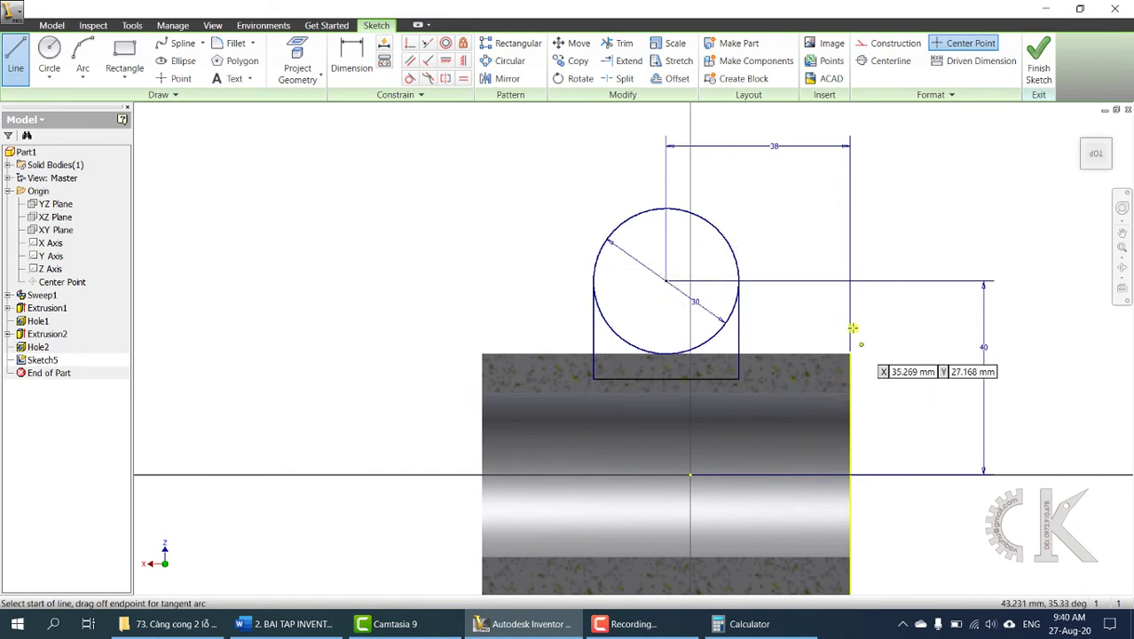
{"action": "left_click", "coordinate": [618, 43]}
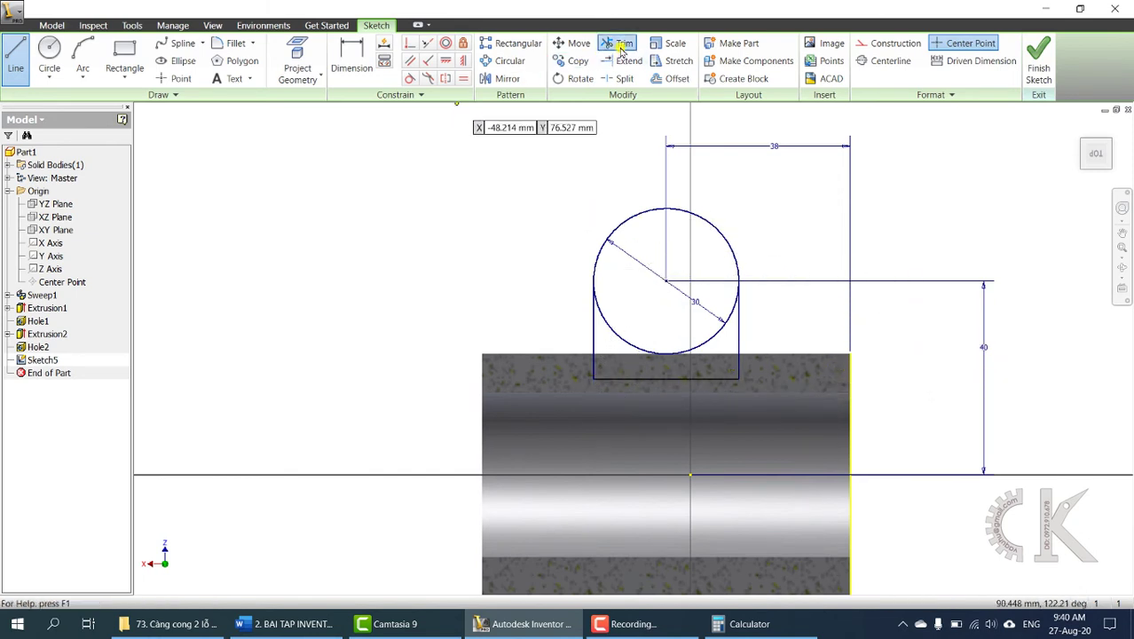
{"action": "left_click", "coordinate": [628, 327]}
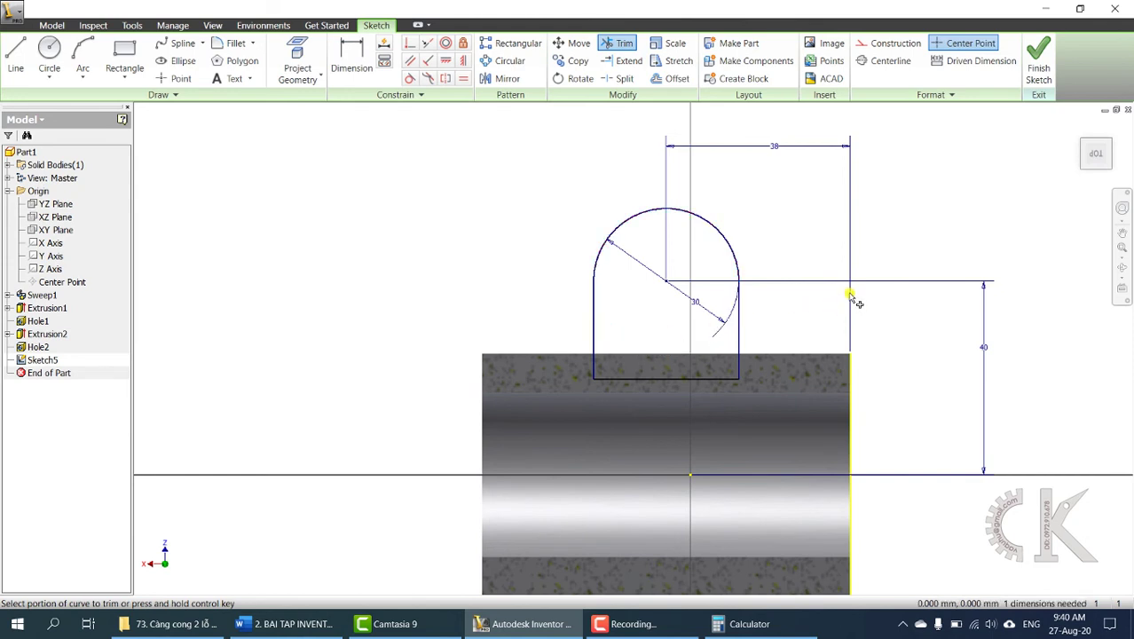
{"action": "left_click", "coordinate": [49, 55]}
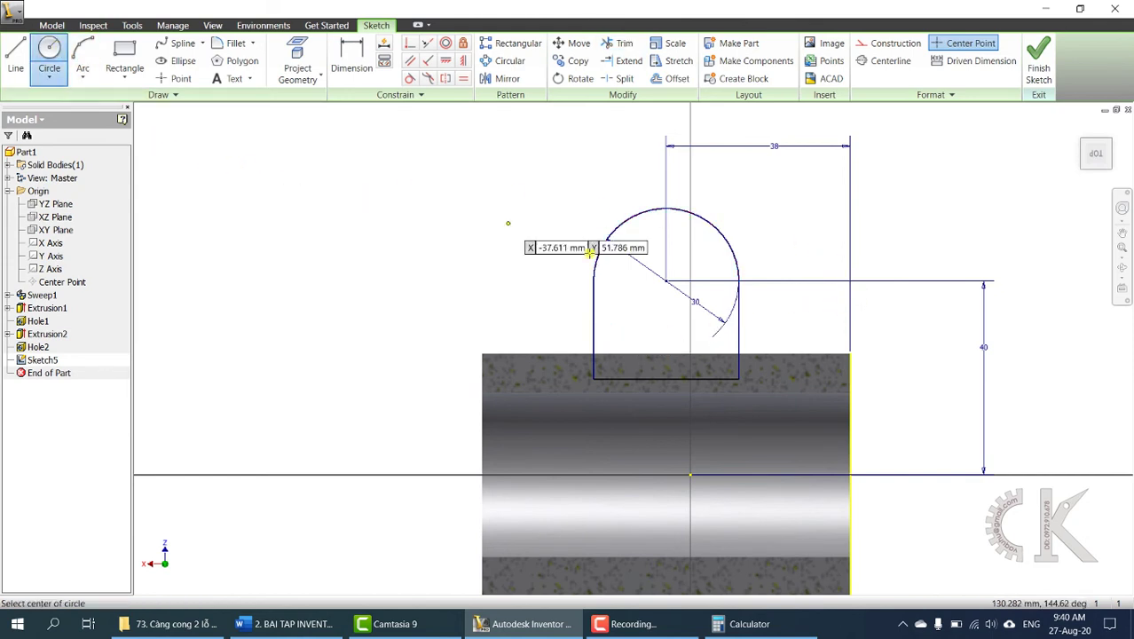
{"action": "left_click", "coordinate": [675, 293]}
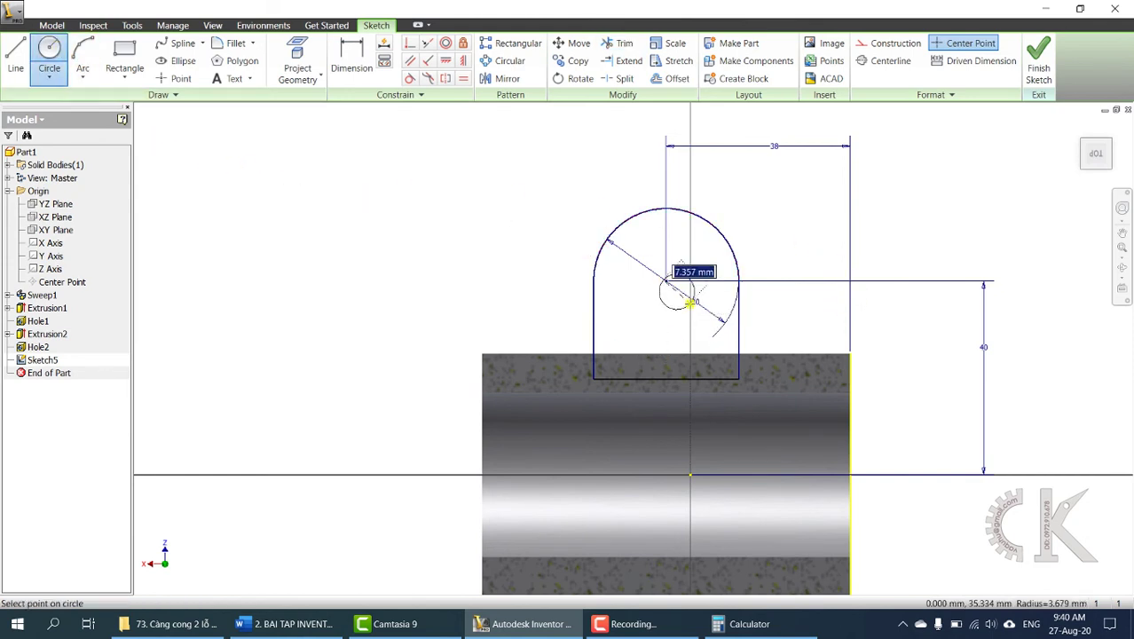
{"action": "key", "text": "Escape"}
Check the lug hole's diameter in the Word drawing and sketch a 12 mm circle at the rounded top's centre point.
{"action": "left_click", "coordinate": [286, 623]}
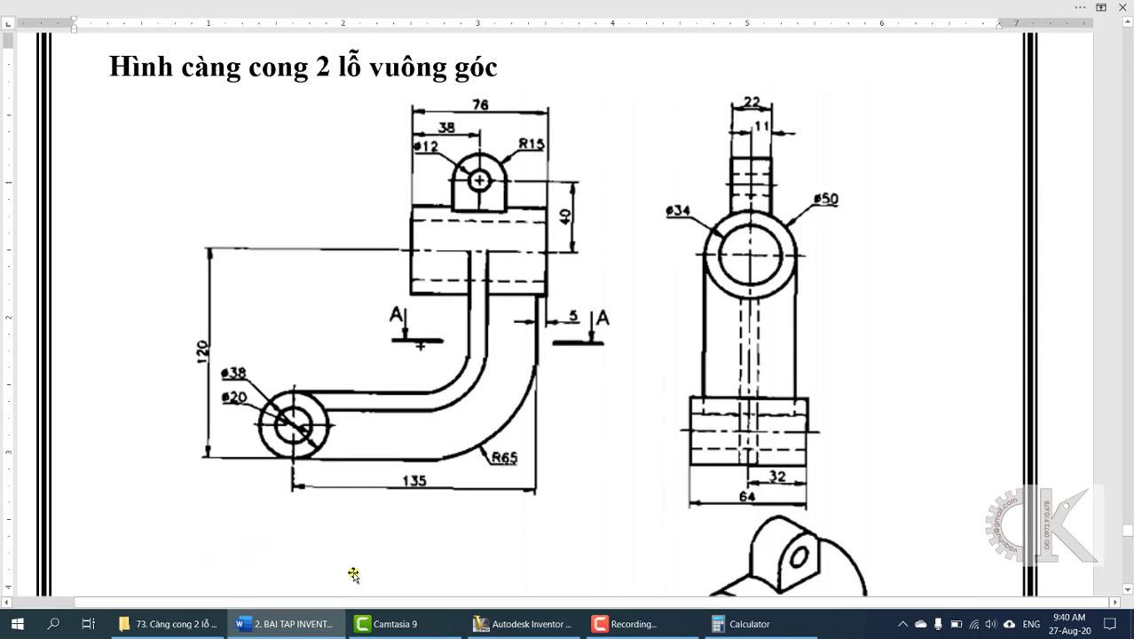
{"action": "left_click", "coordinate": [495, 621]}
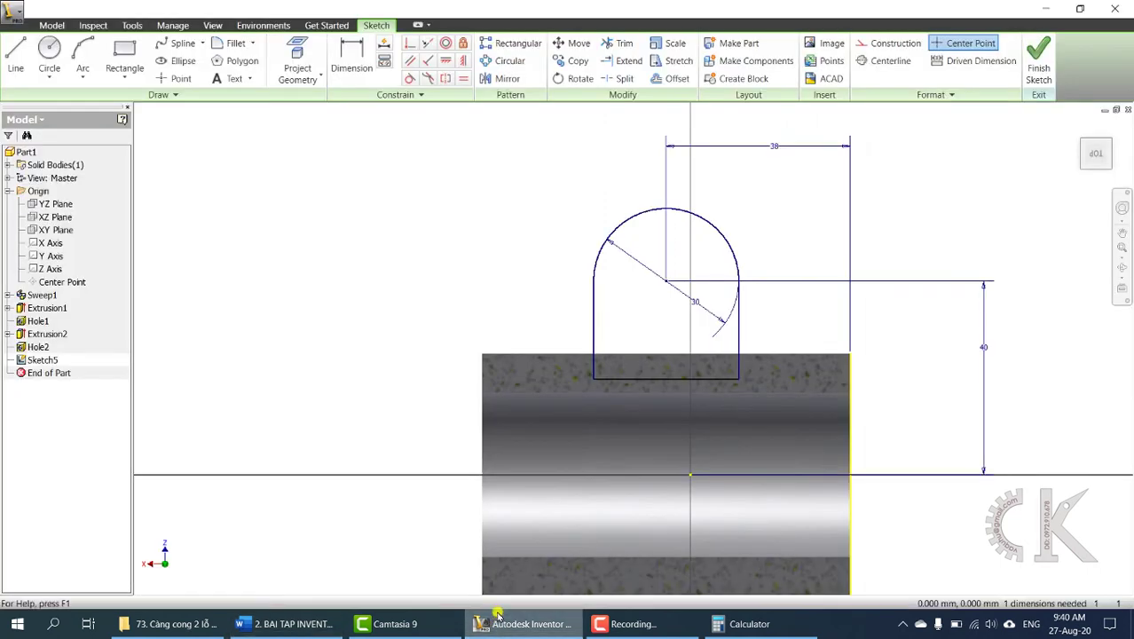
{"action": "left_click", "coordinate": [50, 53]}
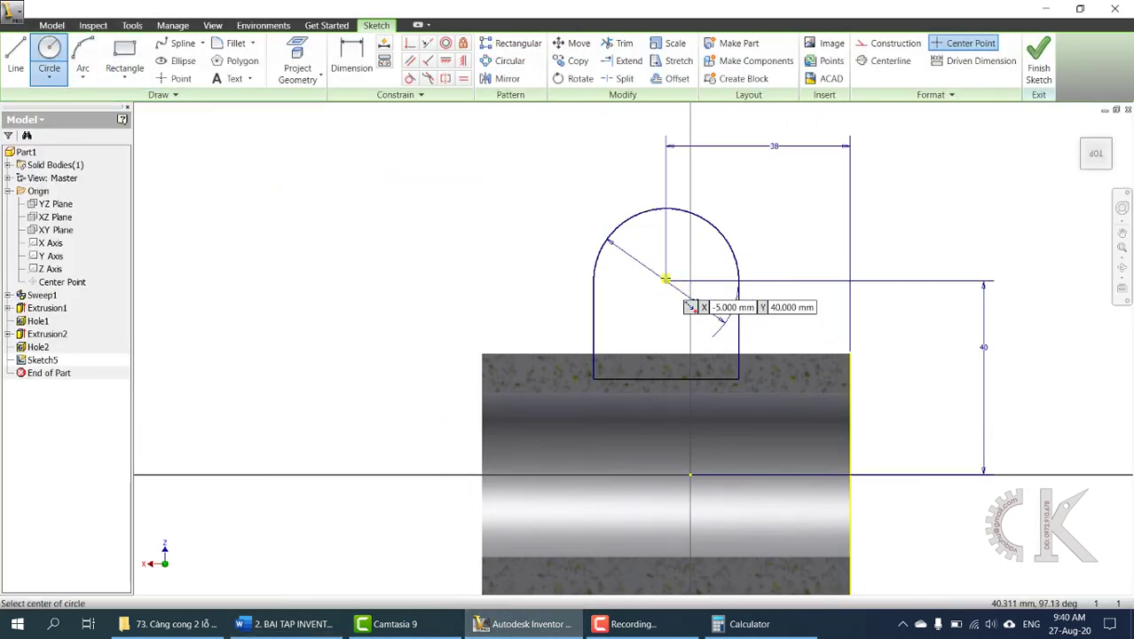
{"action": "left_click", "coordinate": [666, 280]}
{"action": "type", "text": "12"}
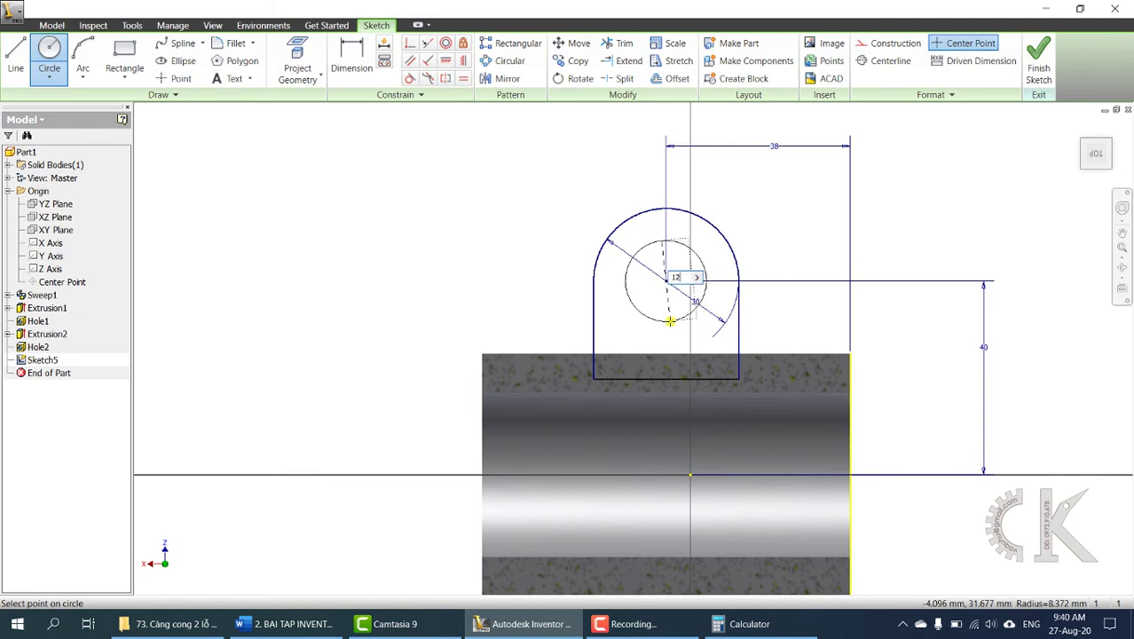
{"action": "key", "text": "Return"}
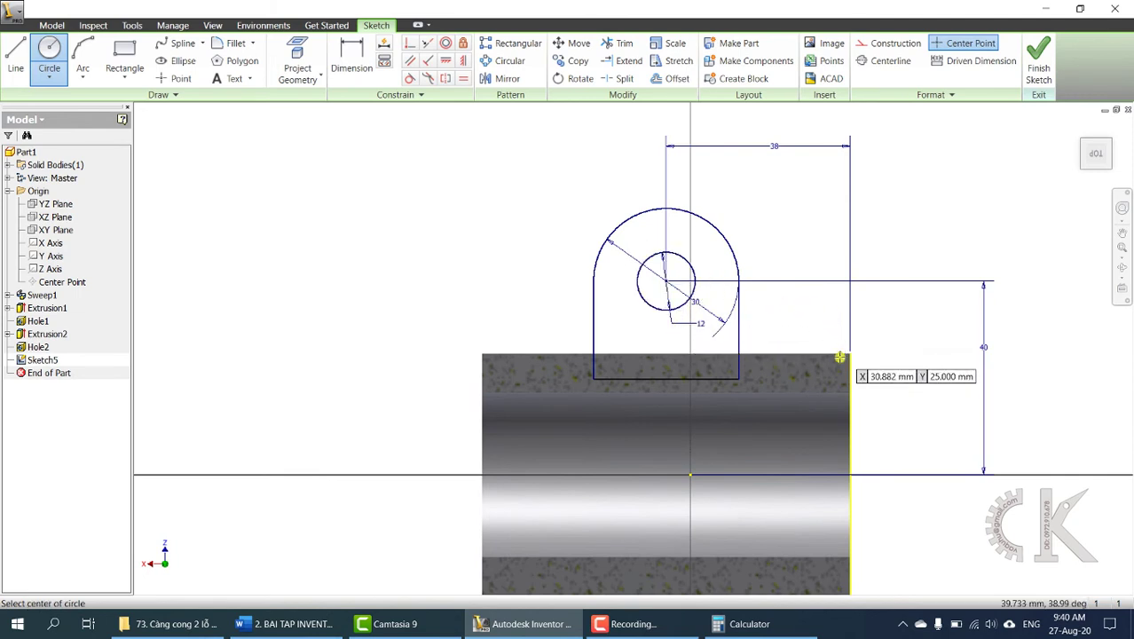
Finish the lug sketch and set up an Extrude of its rounded profile around the 12 mm hole, symmetric about the sketch plane.
{"action": "left_click", "coordinate": [1038, 64]}
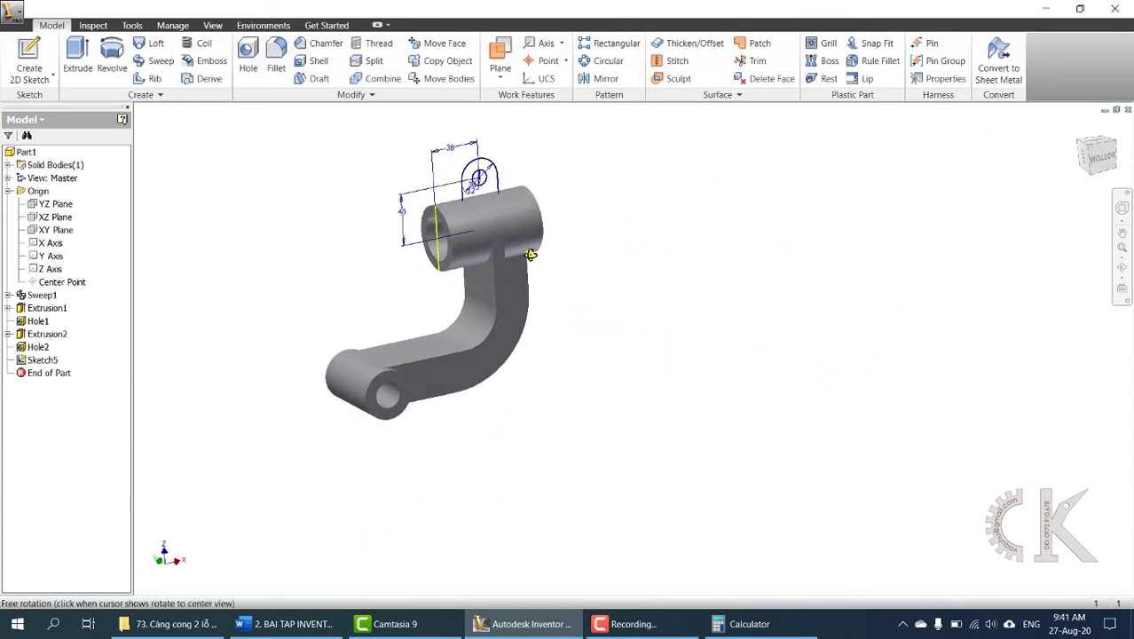
{"action": "left_click", "coordinate": [77, 58]}
{"action": "scroll", "coordinate": [492, 266], "scroll_direction": "up", "scroll_amount": 5}
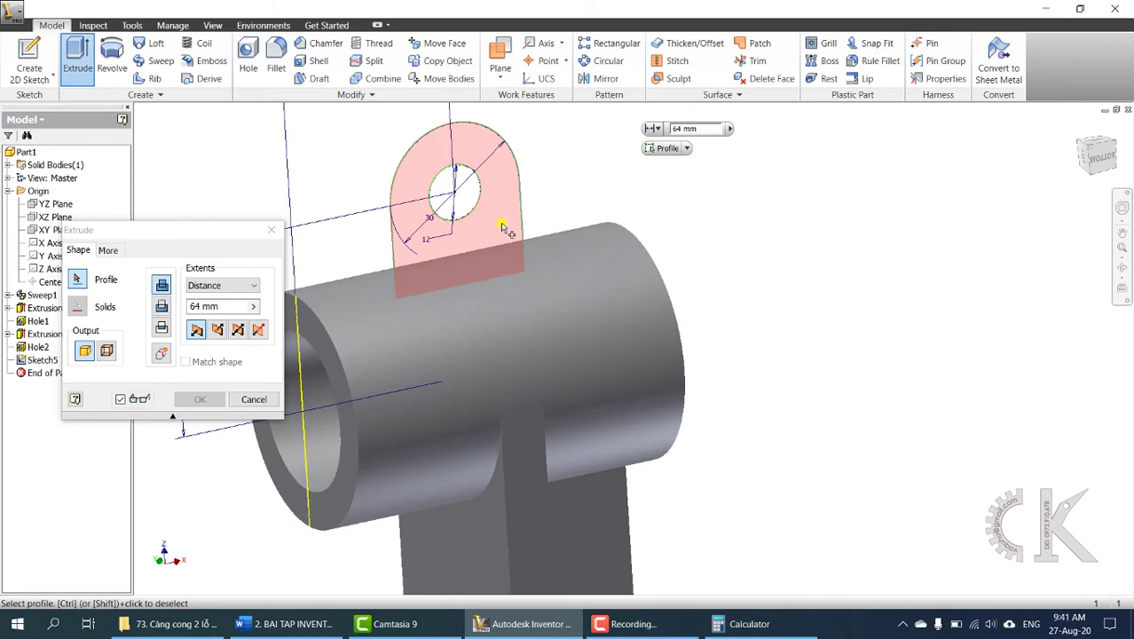
{"action": "left_click", "coordinate": [502, 229]}
{"action": "left_click", "coordinate": [238, 329]}
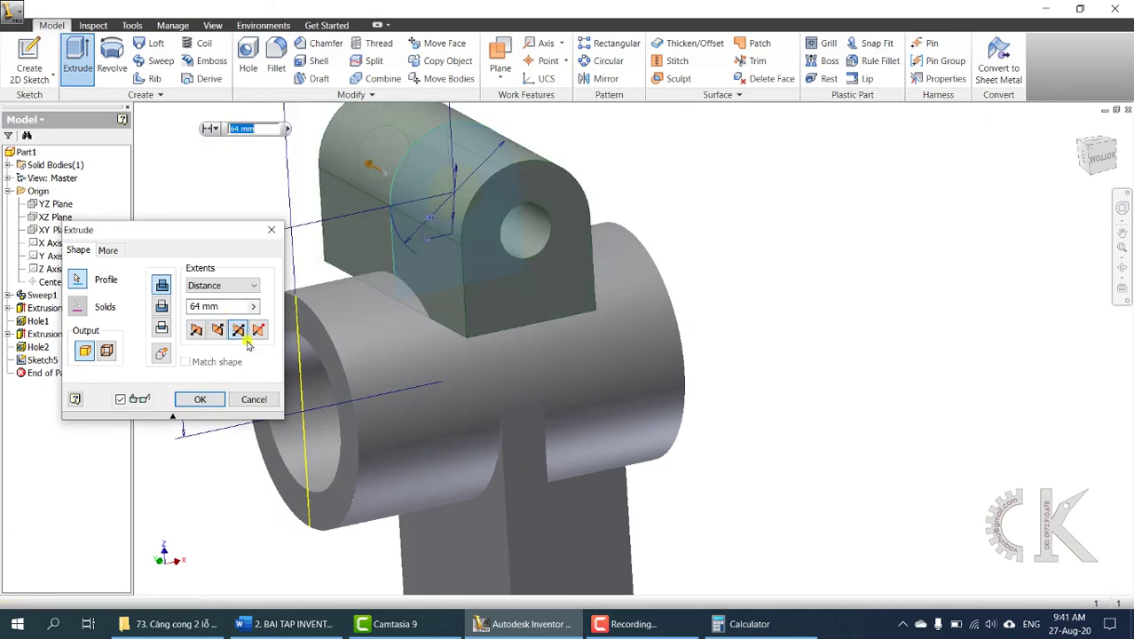
Check the lug's thickness in the Word drawing and complete the symmetric extrusion with a distance of 22 mm.
{"action": "left_click", "coordinate": [283, 624]}
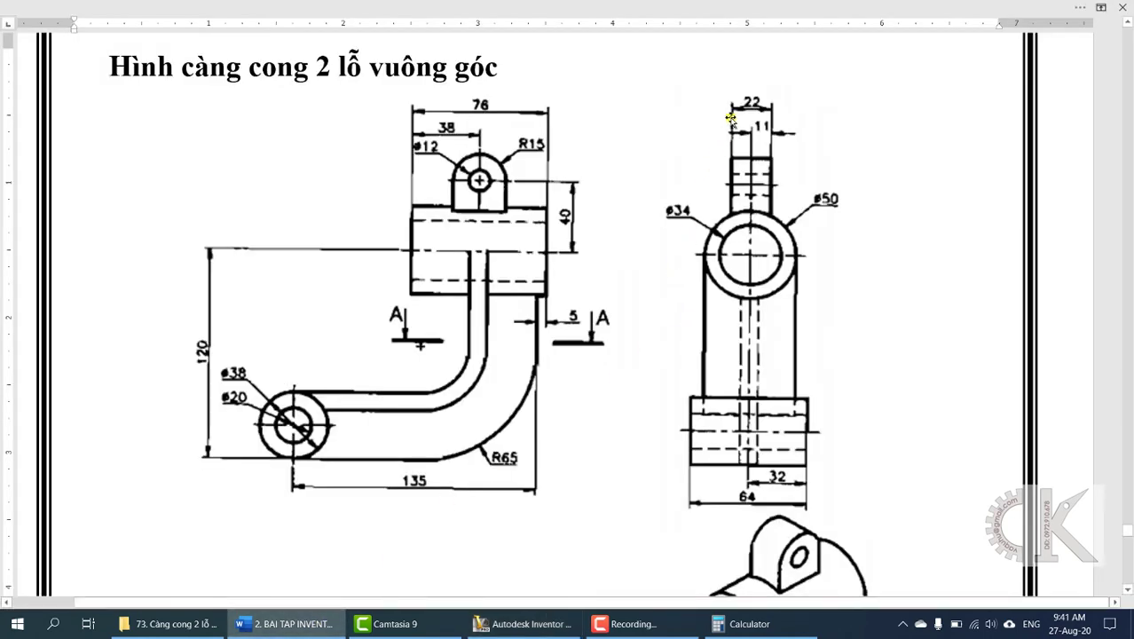
{"action": "key", "text": "alt+Tab"}
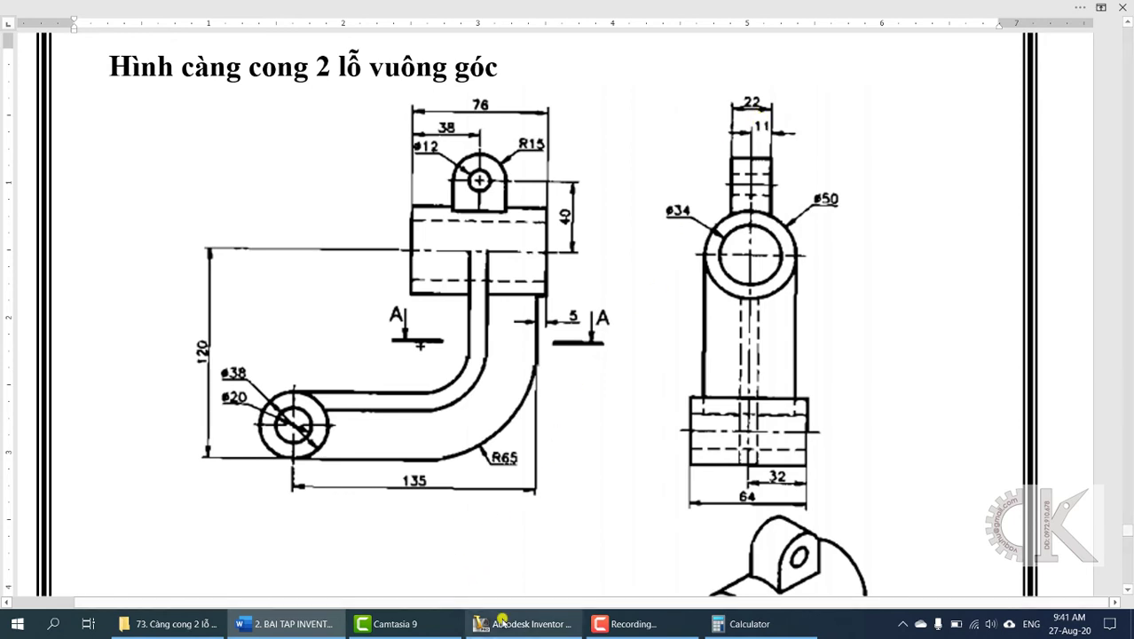
{"action": "double_click", "coordinate": [191, 306]}
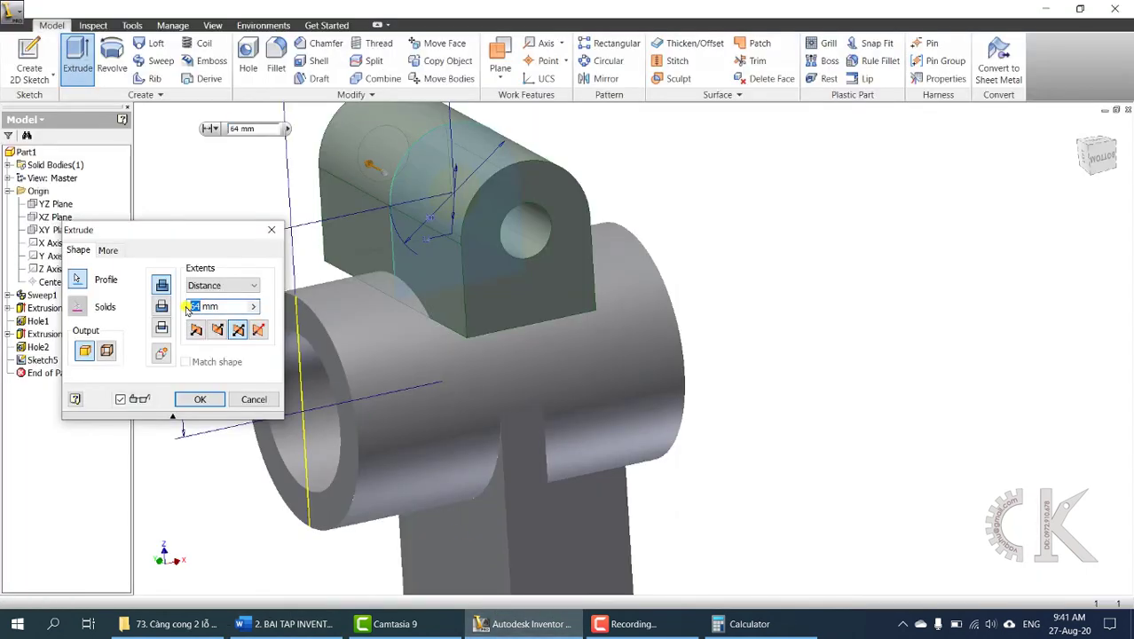
{"action": "type", "text": "22"}
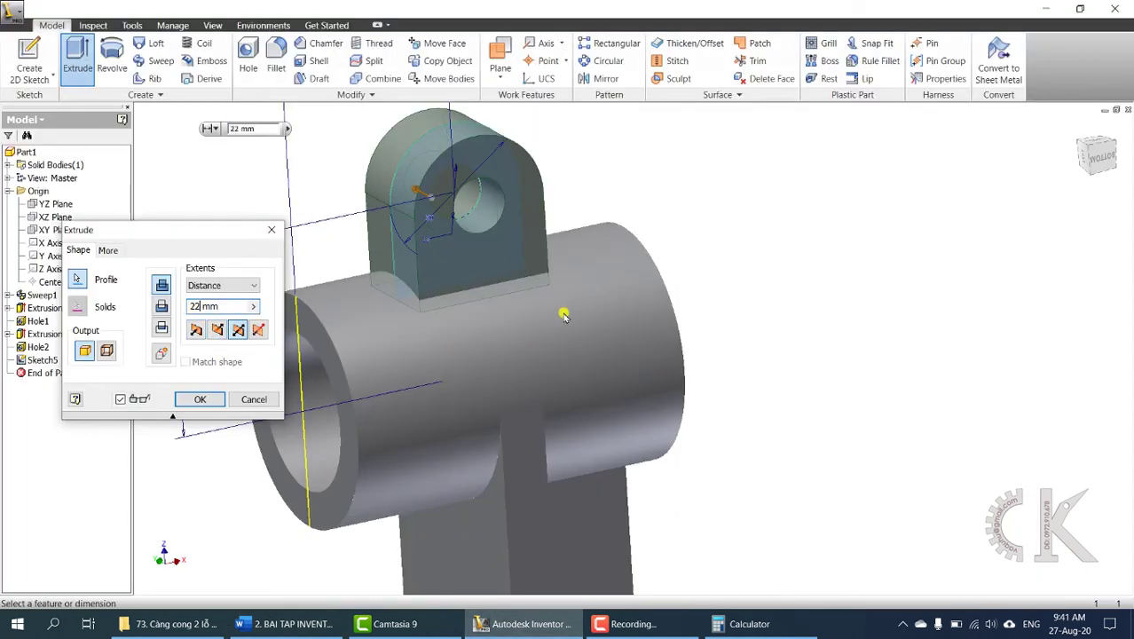
{"action": "middle_click_drag", "start_coordinate": [568, 310], "coordinate": [676, 333], "text": "shift"}
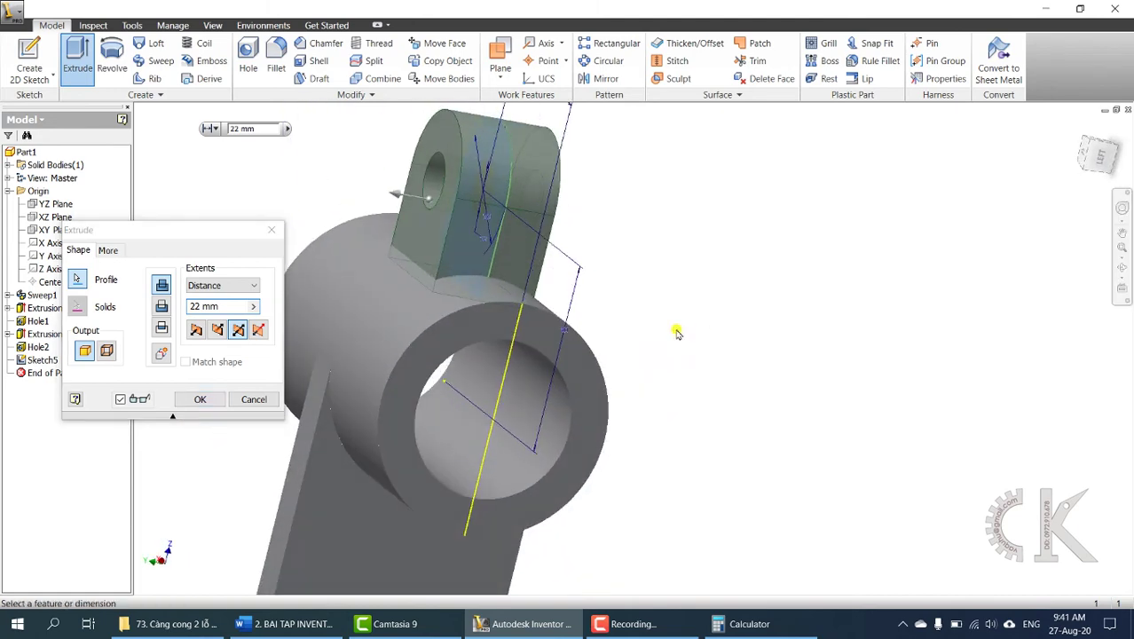
{"action": "left_click", "coordinate": [200, 398]}
{"action": "middle_click_drag", "start_coordinate": [673, 392], "coordinate": [495, 370], "text": "shift"}
{"action": "scroll", "coordinate": [495, 371], "scroll_direction": "down", "scroll_amount": 3}
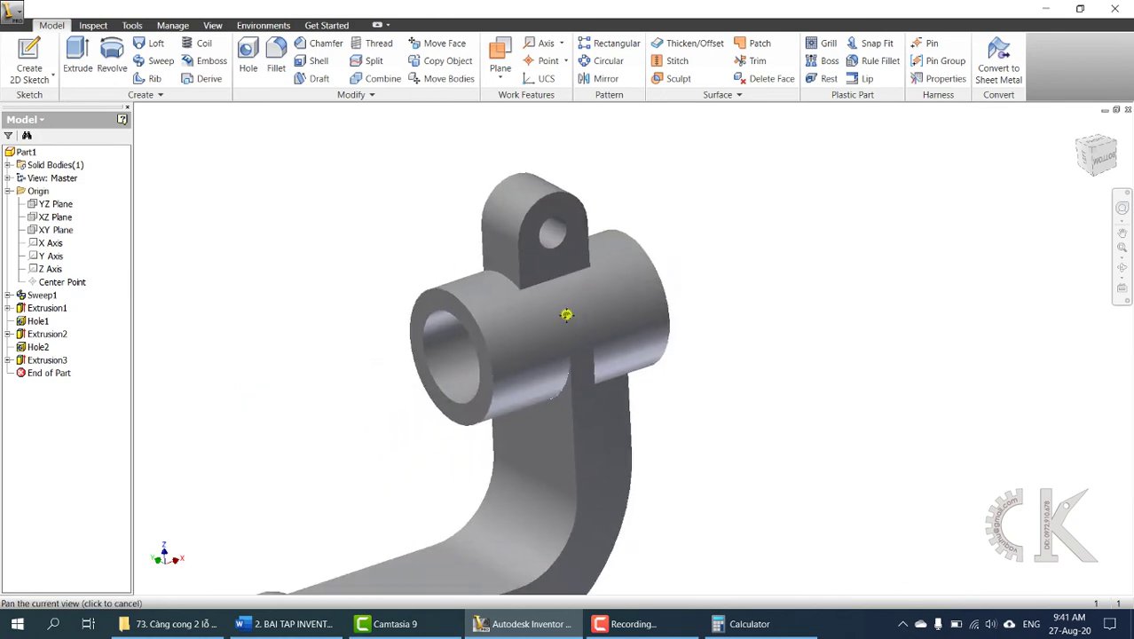
Review the front view, section A-A and isometric view in the Word drawing and compare them with the whole modelled lever.
{"action": "left_click", "coordinate": [284, 624]}
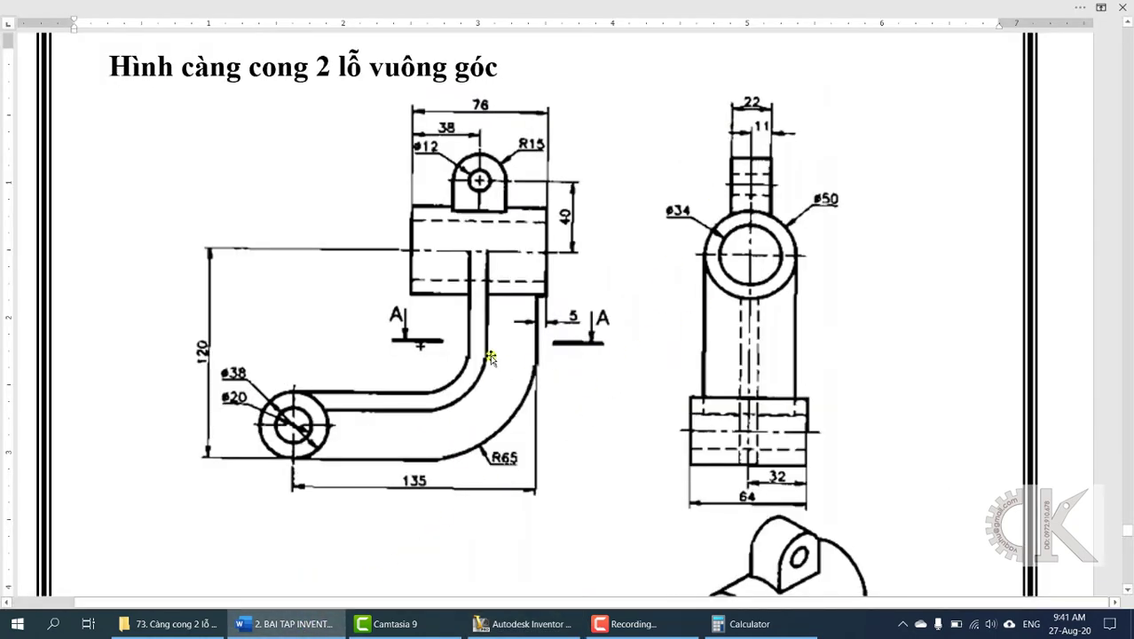
{"action": "scroll", "coordinate": [531, 354], "scroll_direction": "down", "scroll_amount": 5}
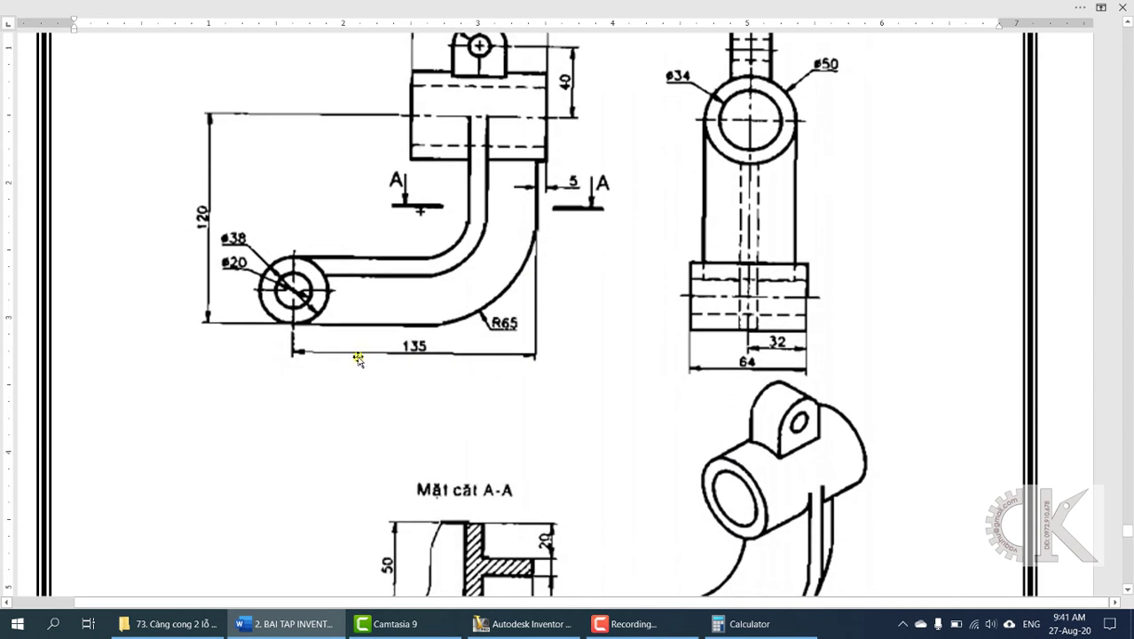
{"action": "scroll", "coordinate": [495, 336], "scroll_direction": "down", "scroll_amount": 3}
{"action": "scroll", "coordinate": [494, 337], "scroll_direction": "up", "scroll_amount": 4}
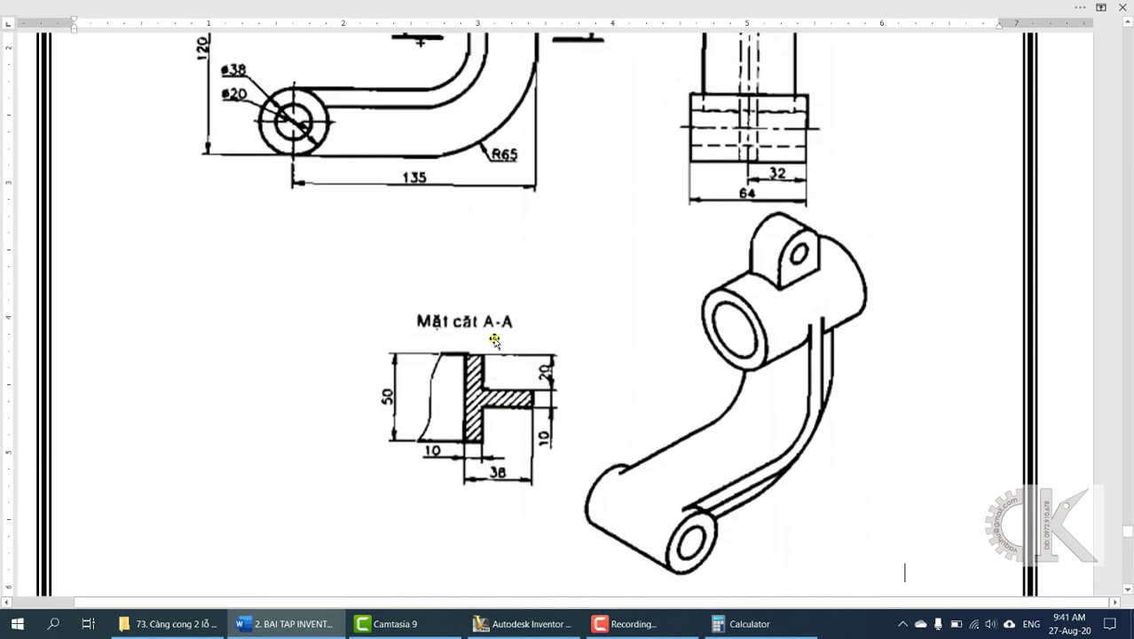
{"action": "scroll", "coordinate": [491, 328], "scroll_direction": "up", "scroll_amount": 2}
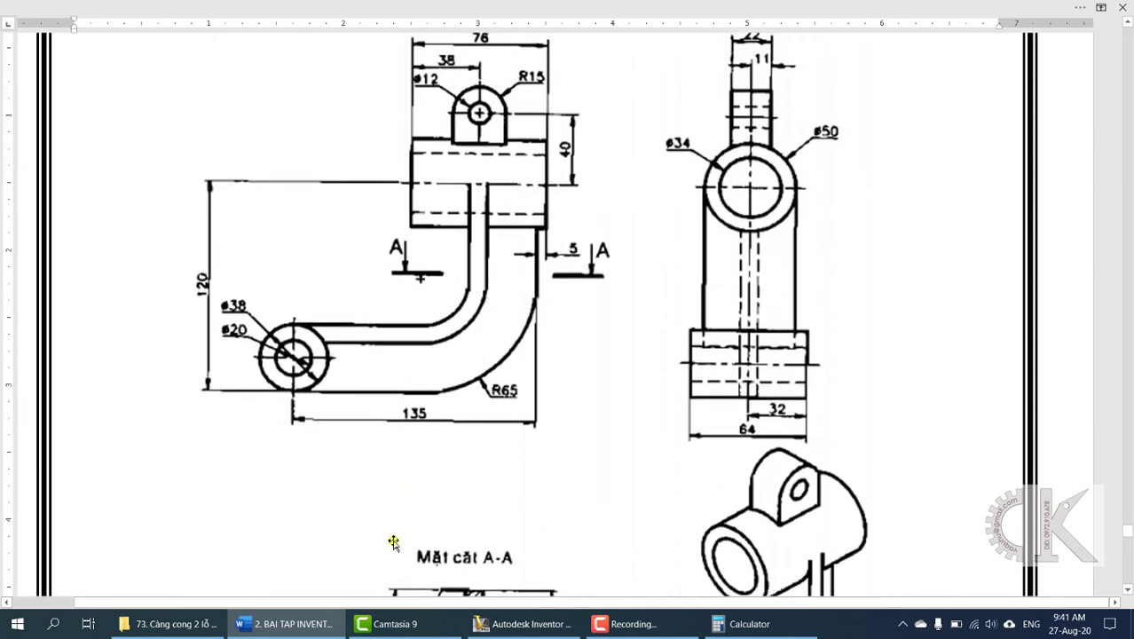
{"action": "left_click", "coordinate": [529, 623]}
{"action": "scroll", "coordinate": [515, 382], "scroll_direction": "up", "scroll_amount": 4}
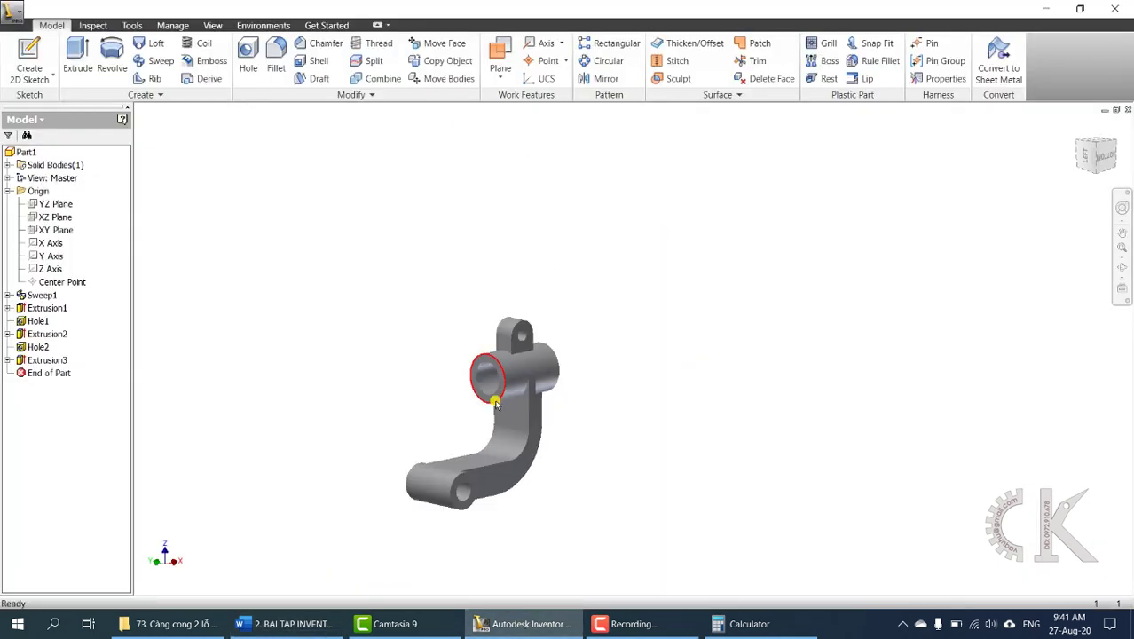
{"action": "scroll", "coordinate": [510, 382], "scroll_direction": "down", "scroll_amount": 4}
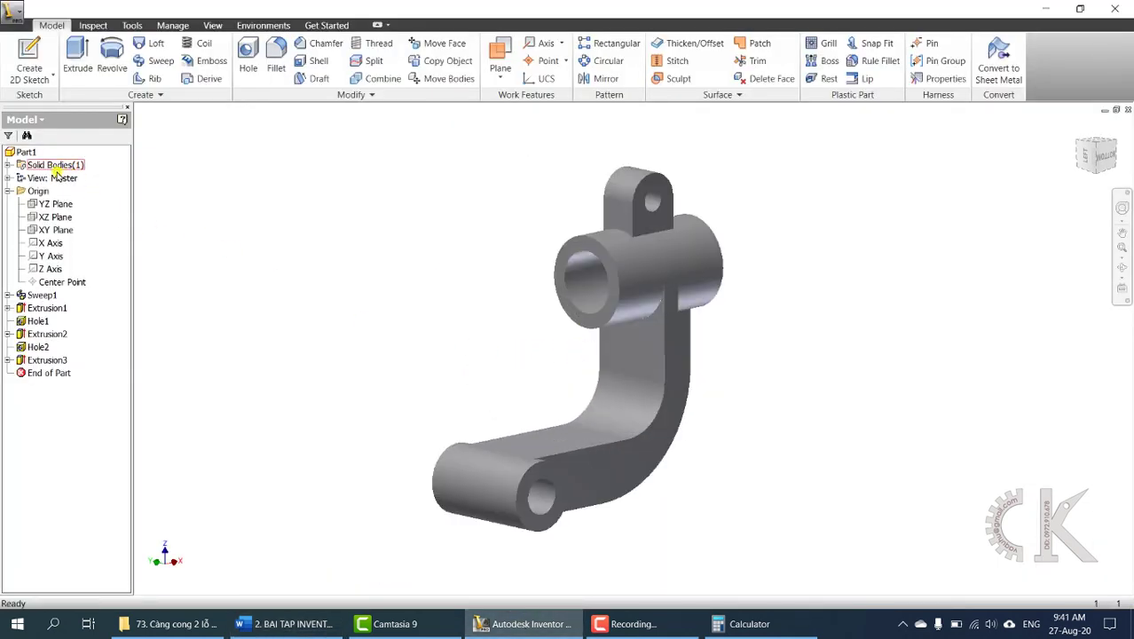
Set the solid body's colour style to Metal-Lead in its body properties.
{"action": "left_click", "coordinate": [8, 166]}
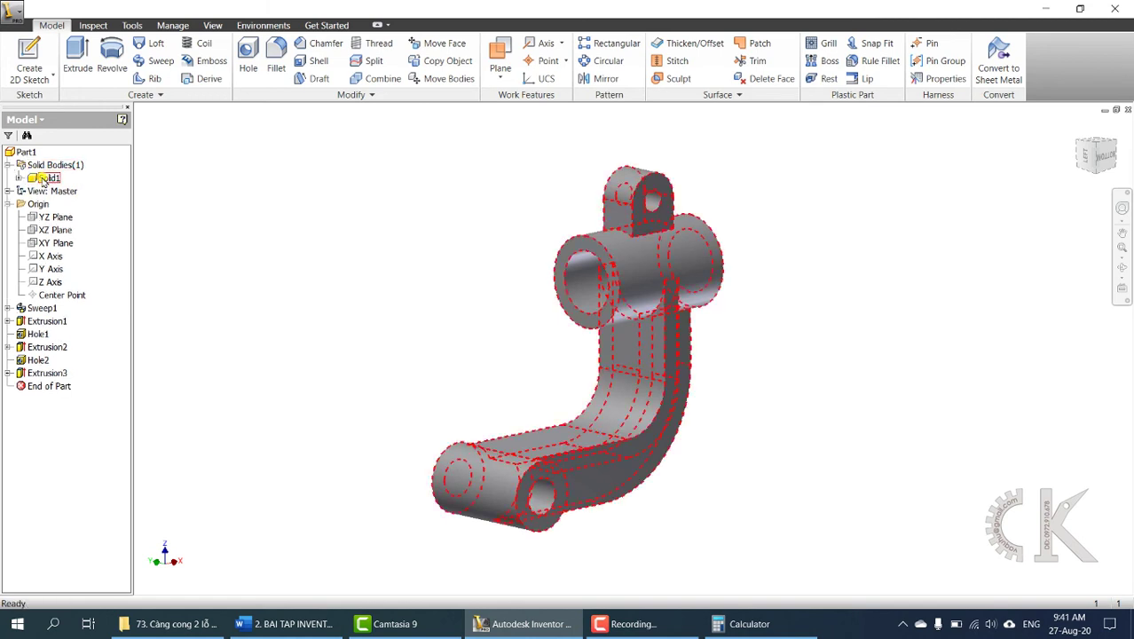
{"action": "left_click", "coordinate": [47, 178]}
{"action": "right_click", "coordinate": [42, 179]}
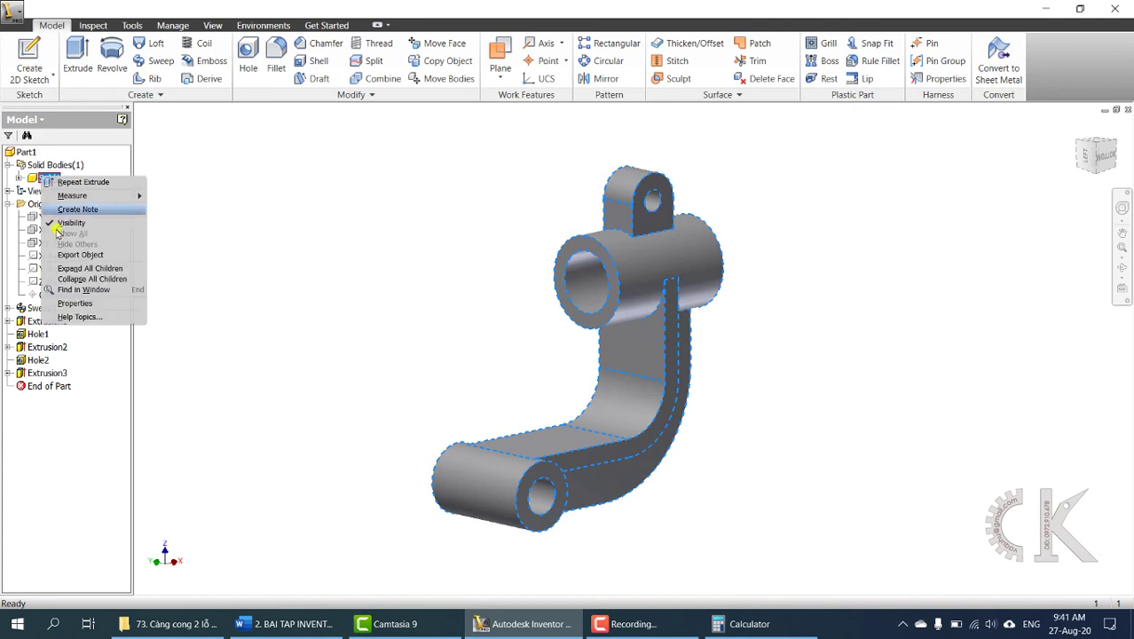
{"action": "left_click", "coordinate": [71, 301]}
{"action": "left_click", "coordinate": [365, 389]}
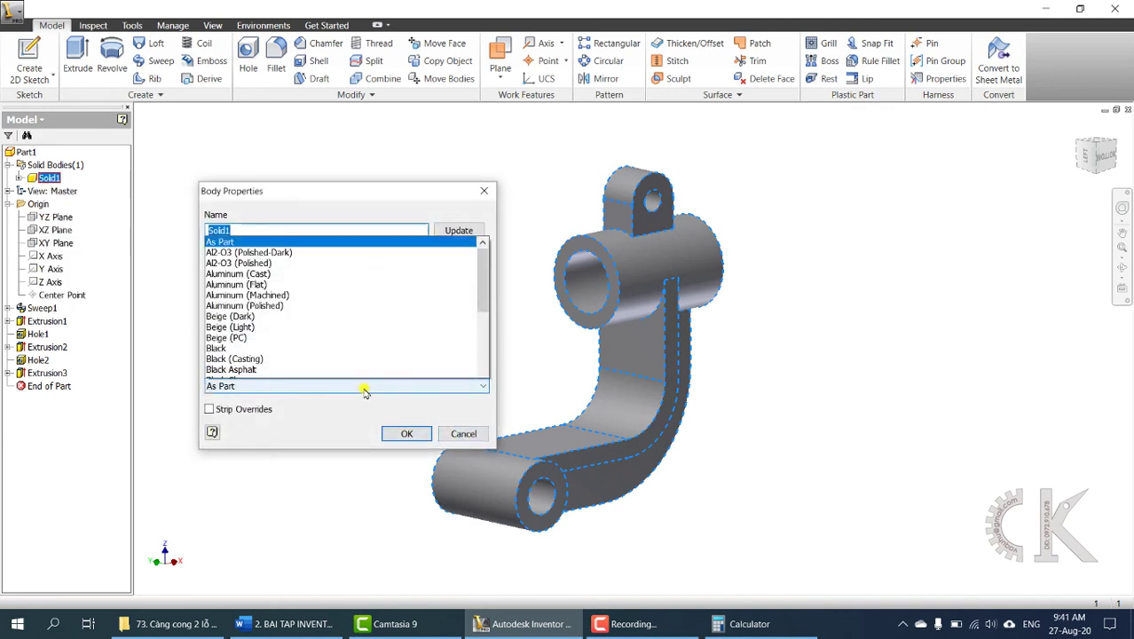
{"action": "scroll", "coordinate": [328, 306], "scroll_direction": "down", "scroll_amount": 20}
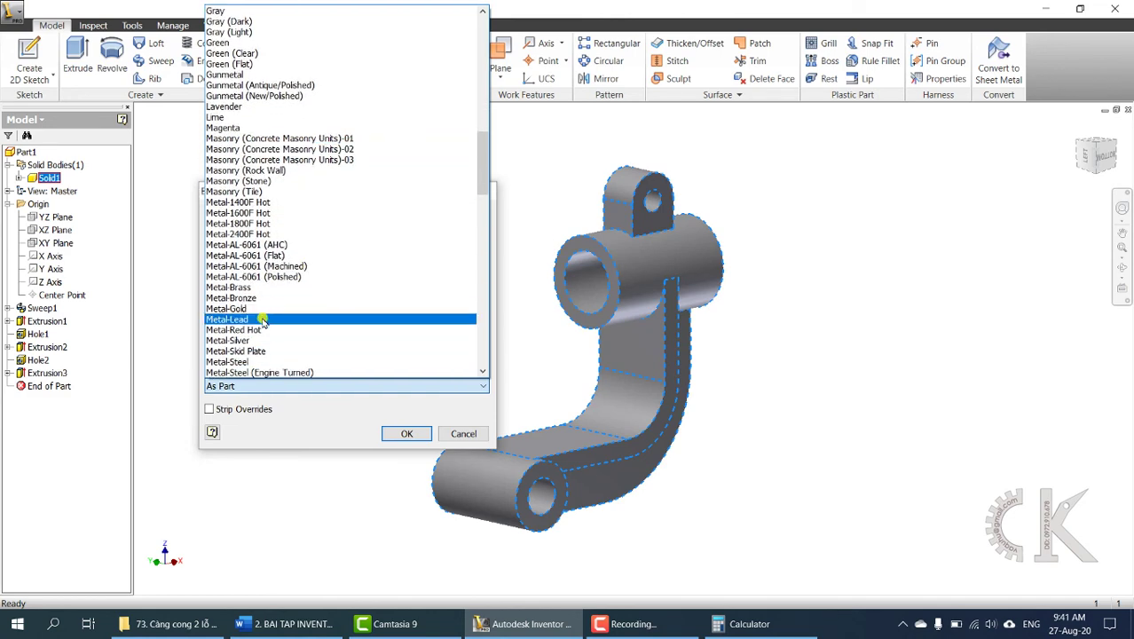
{"action": "left_click", "coordinate": [263, 320]}
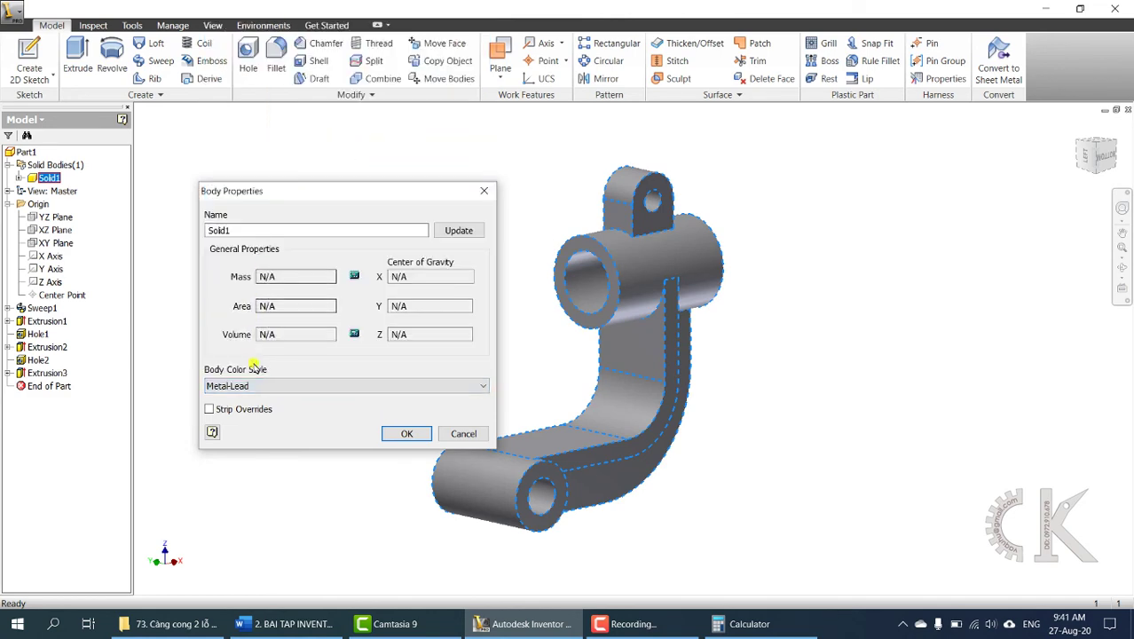
{"action": "left_click", "coordinate": [405, 433]}
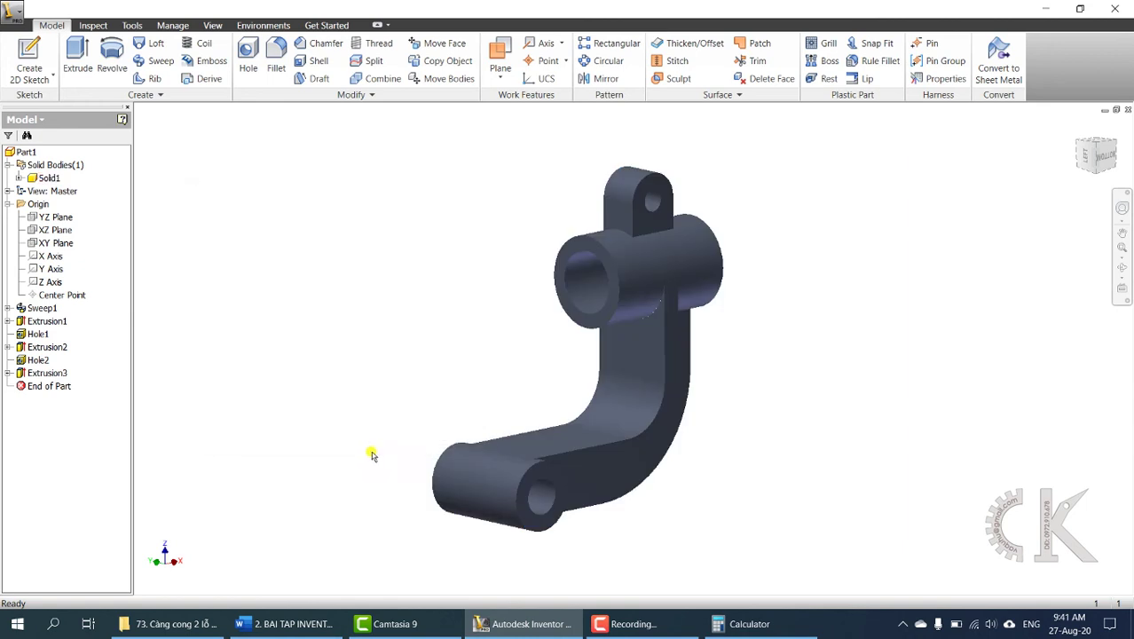
Start a sketch on the lower arm's flat upper face and place a text there reading "Design by" followed by the designer's name.
{"action": "middle_click_drag", "start_coordinate": [459, 405], "coordinate": [428, 395], "text": "shift"}
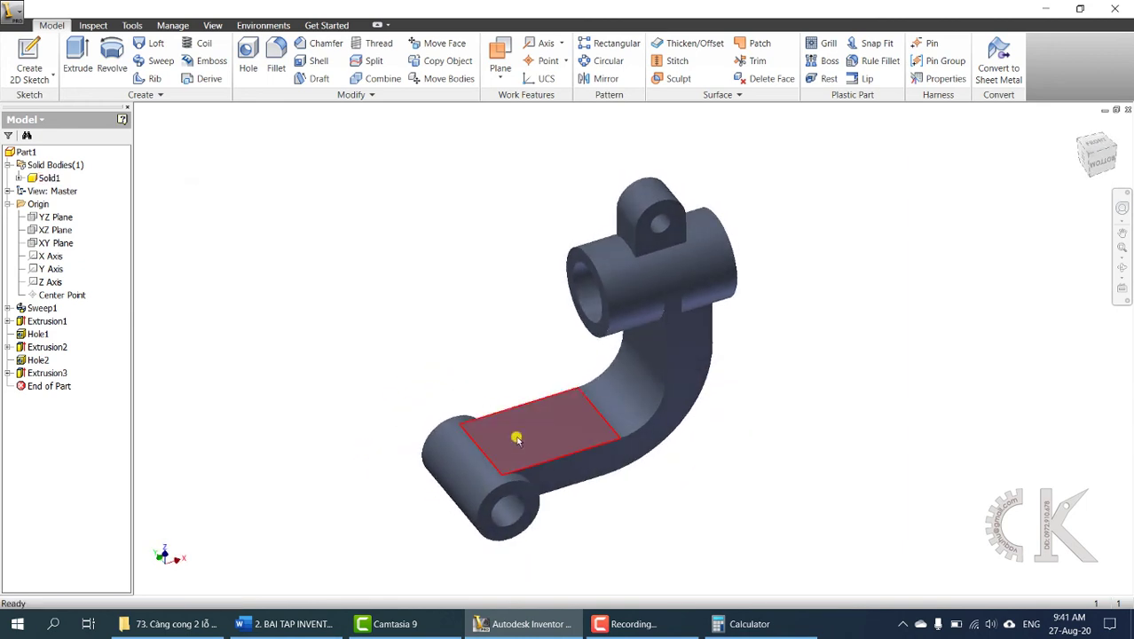
{"action": "left_click", "coordinate": [50, 59]}
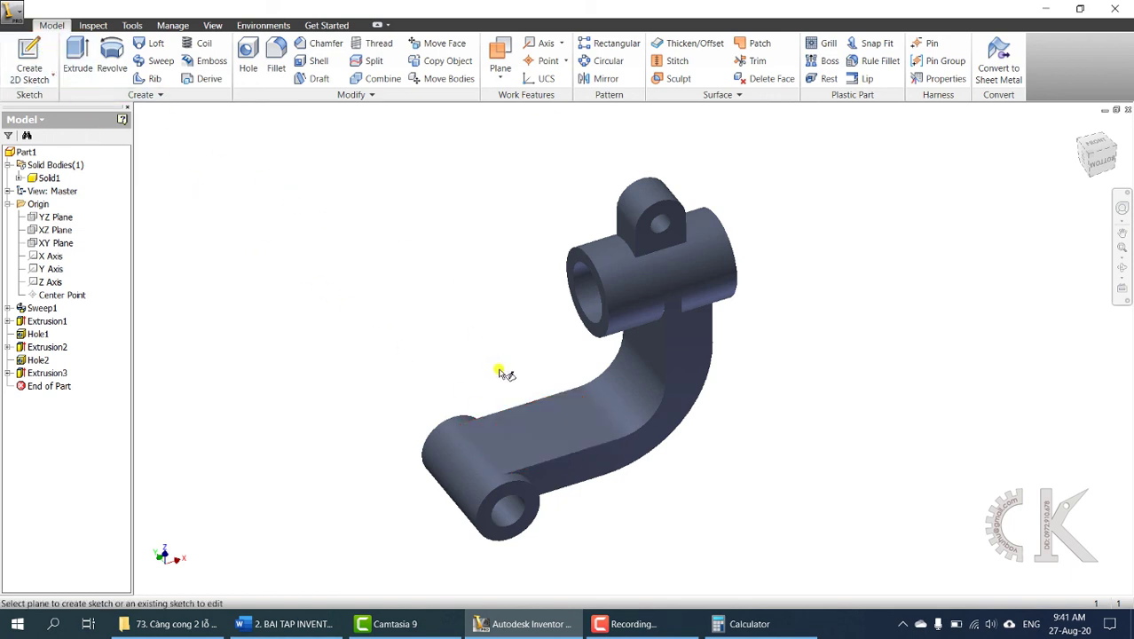
{"action": "left_click", "coordinate": [529, 429]}
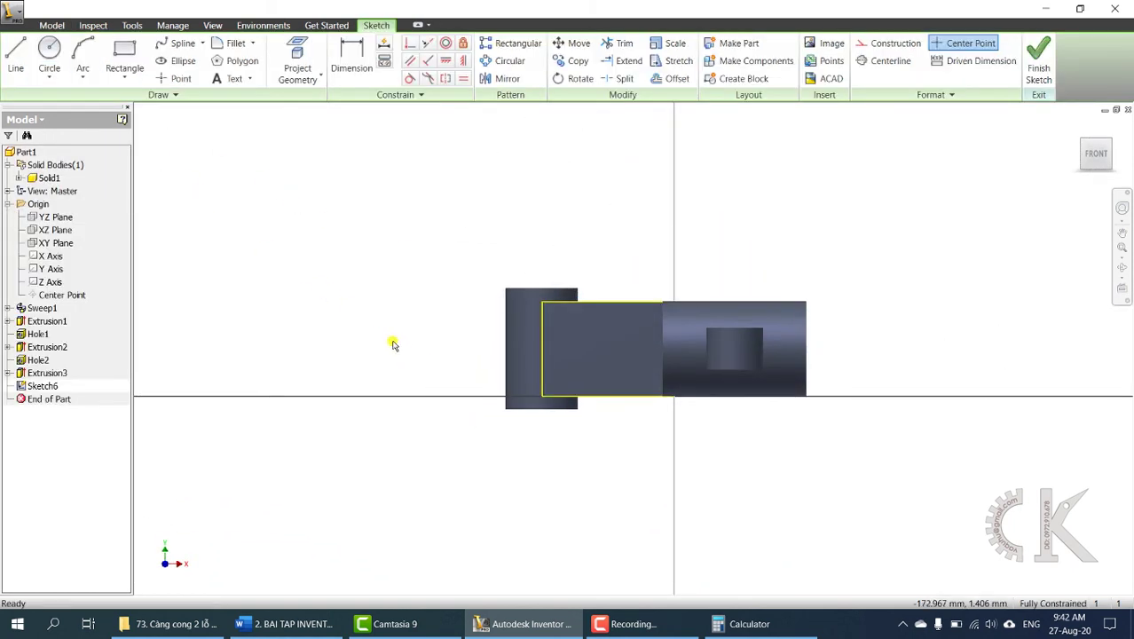
{"action": "left_click", "coordinate": [229, 79]}
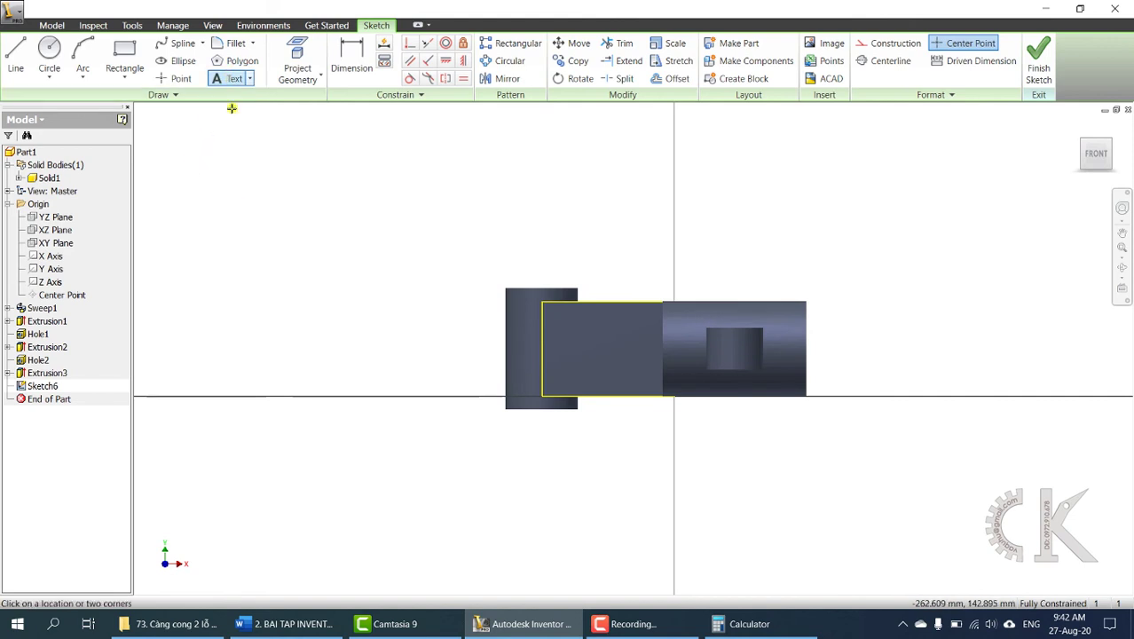
{"action": "left_click", "coordinate": [594, 391]}
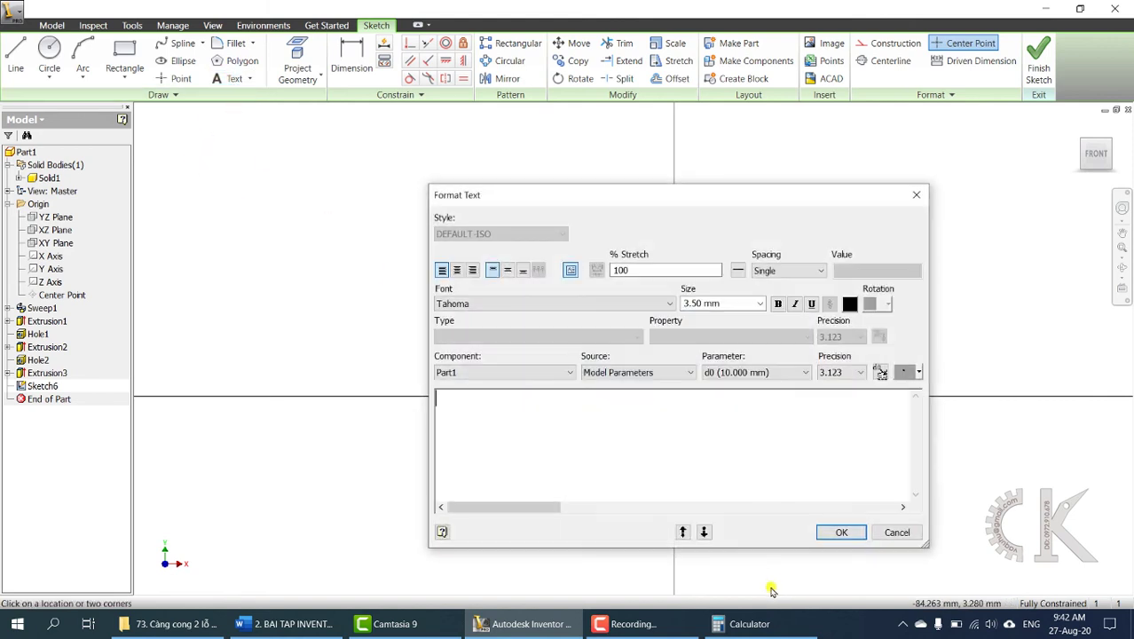
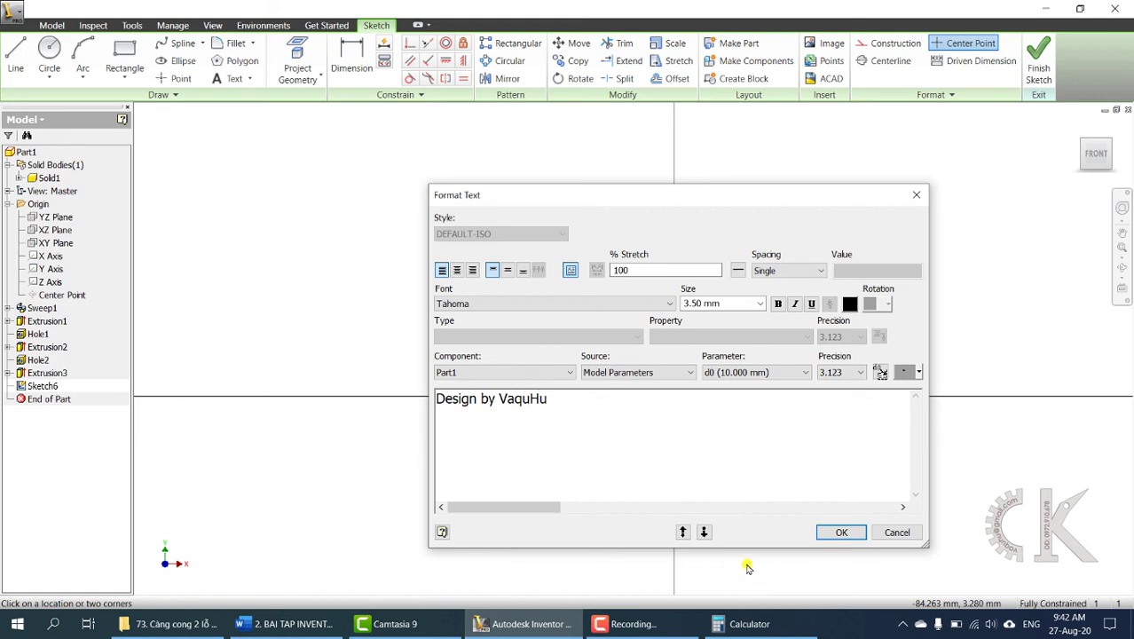
Set the size of the whole "Design by" text to 7 mm and finish placing it on the arm face.
{"action": "key", "text": "ctrl+a"}
{"action": "left_click", "coordinate": [695, 303]}
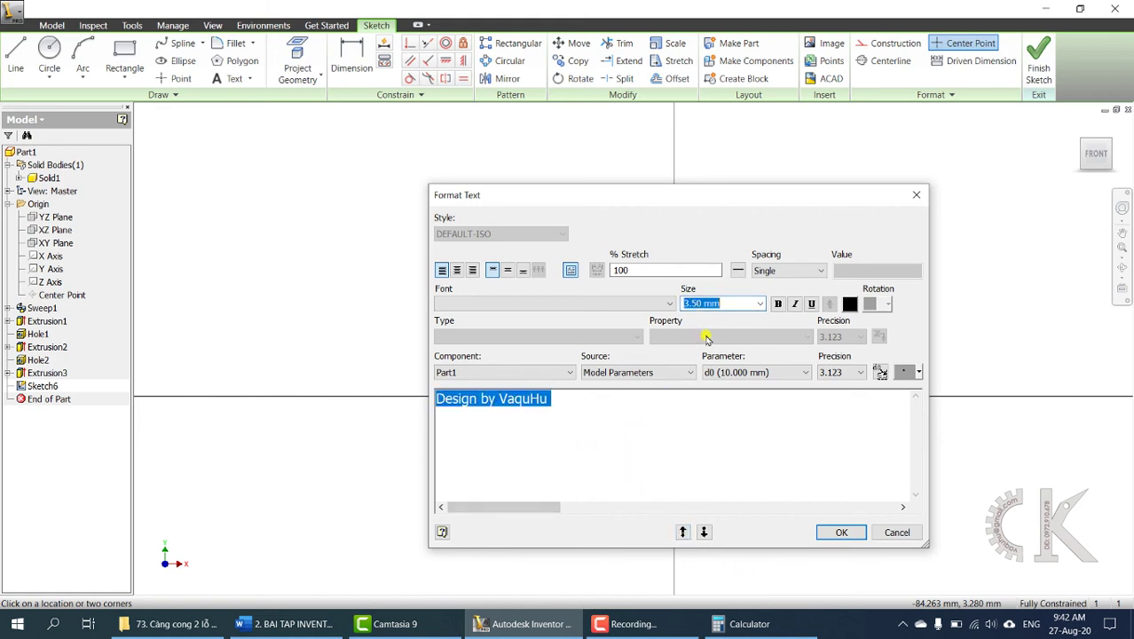
{"action": "type", "text": "7"}
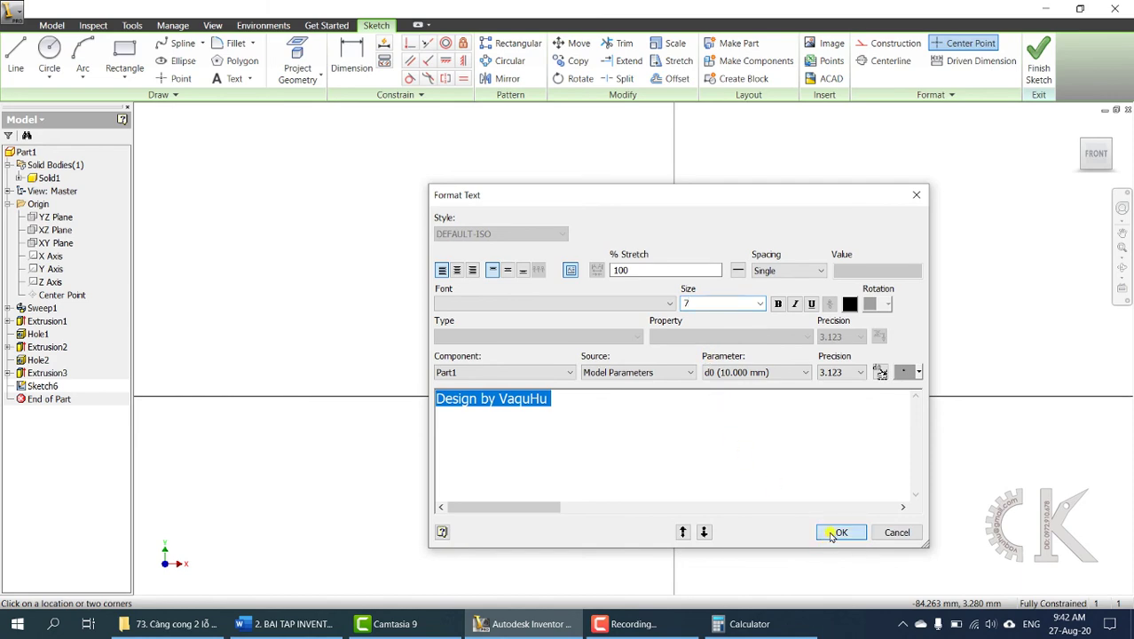
{"action": "left_click", "coordinate": [838, 532]}
{"action": "scroll", "coordinate": [670, 409], "scroll_direction": "down", "scroll_amount": 5}
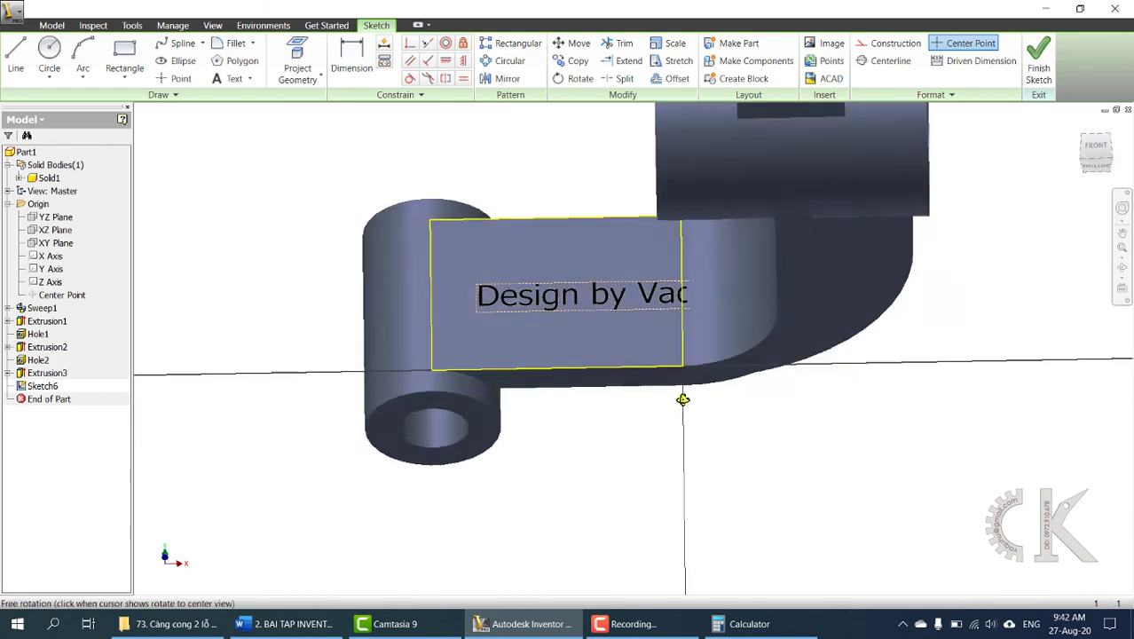
{"action": "middle_click_drag", "start_coordinate": [682, 400], "coordinate": [721, 405], "text": "shift"}
{"action": "key", "text": "Escape"}
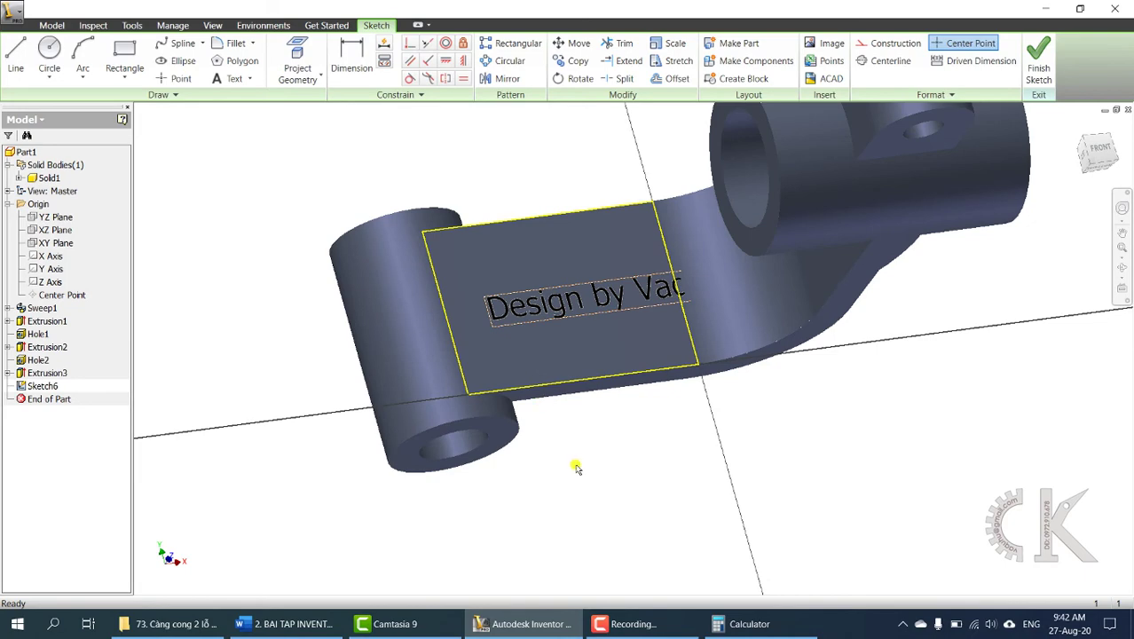
Move the "Design by" text along the lower arm's flat face, closer to the small boss.
{"action": "scroll", "coordinate": [557, 405], "scroll_direction": "down", "scroll_amount": 4}
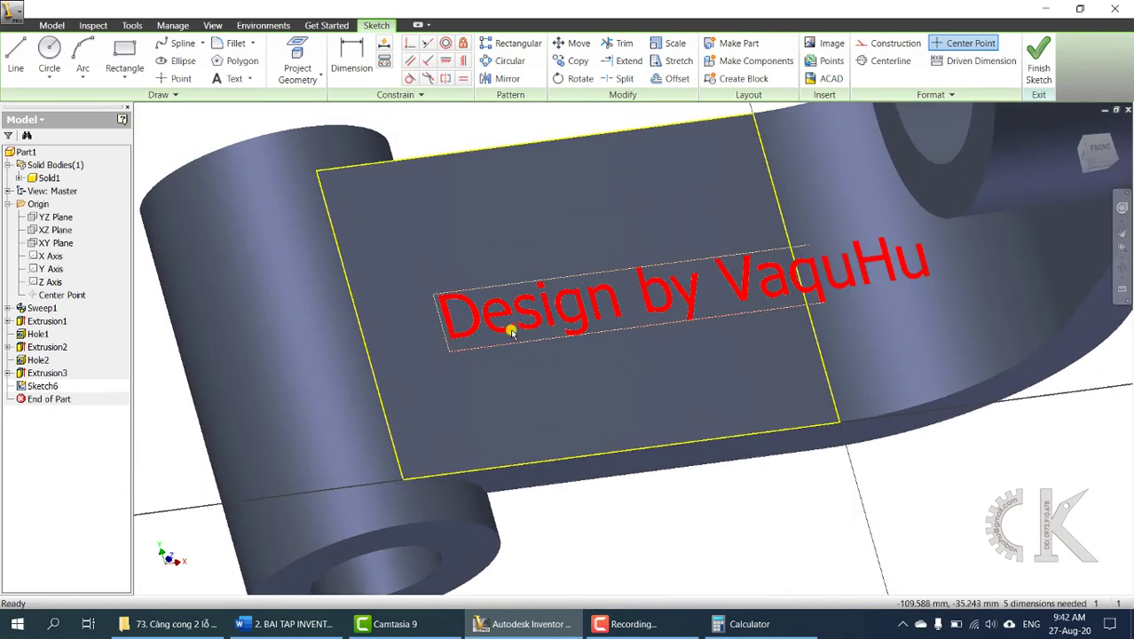
{"action": "mouse_move", "coordinate": [528, 324]}
{"action": "left_mouse_down"}
{"action": "mouse_move", "coordinate": [459, 331]}
{"action": "mouse_move", "coordinate": [473, 334]}
{"action": "left_mouse_up"}
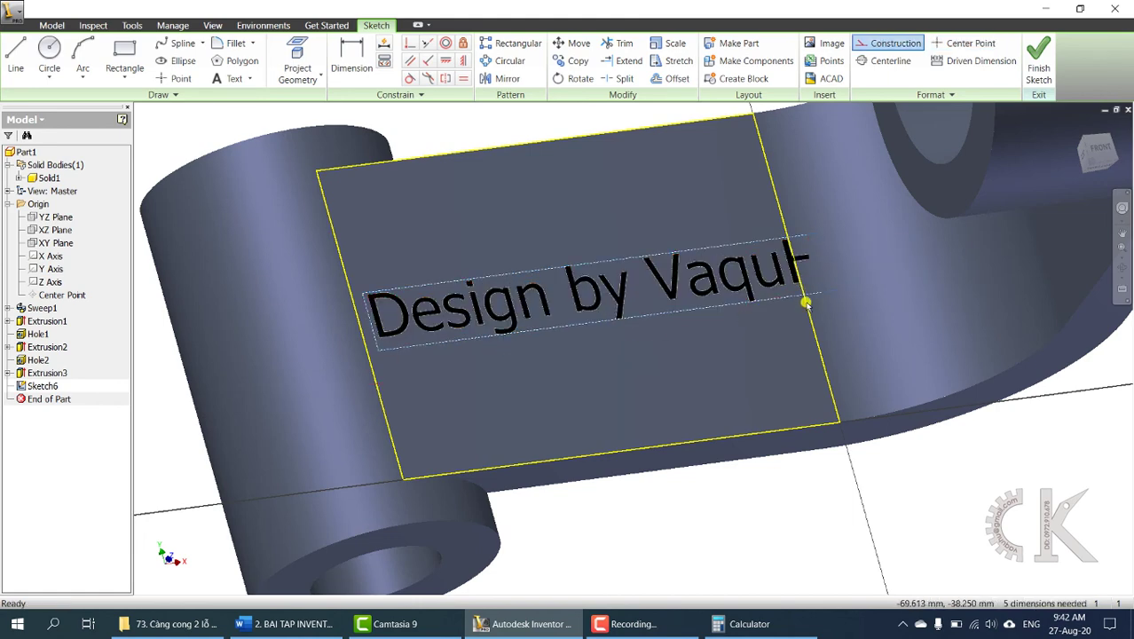
{"action": "mouse_move", "coordinate": [844, 276]}
{"action": "middle_mouse_down", "text": "shift"}
{"action": "mouse_move", "coordinate": [804, 301]}
{"action": "mouse_move", "coordinate": [678, 291]}
{"action": "middle_mouse_up", "text": "shift"}
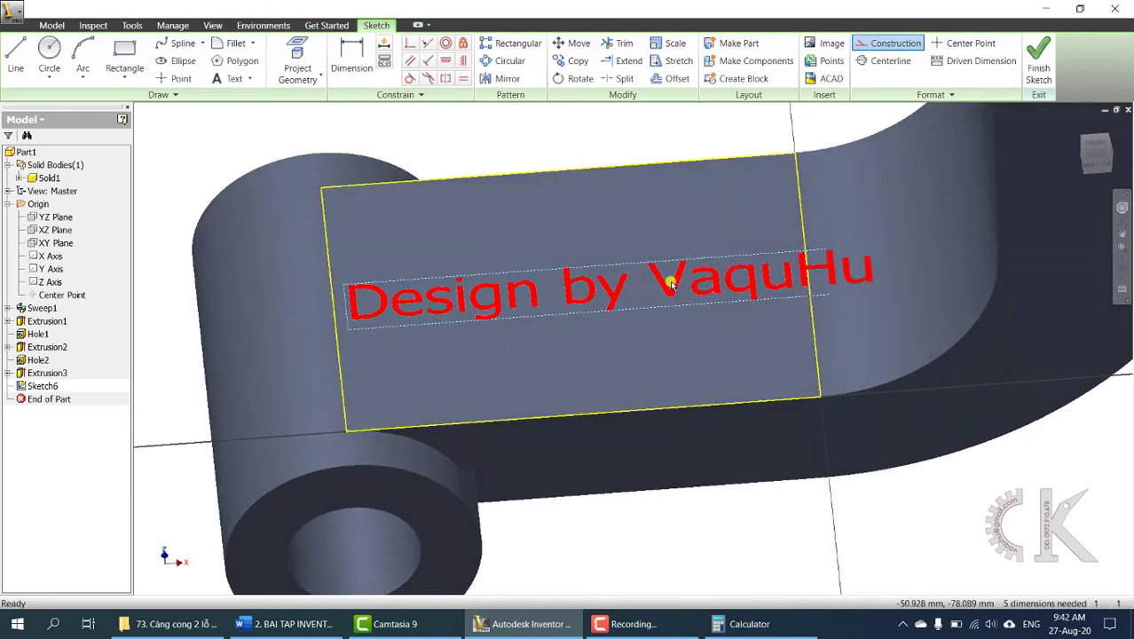
{"action": "scroll", "coordinate": [671, 284], "scroll_direction": "down", "scroll_amount": 3}
{"action": "right_click", "coordinate": [676, 290]}
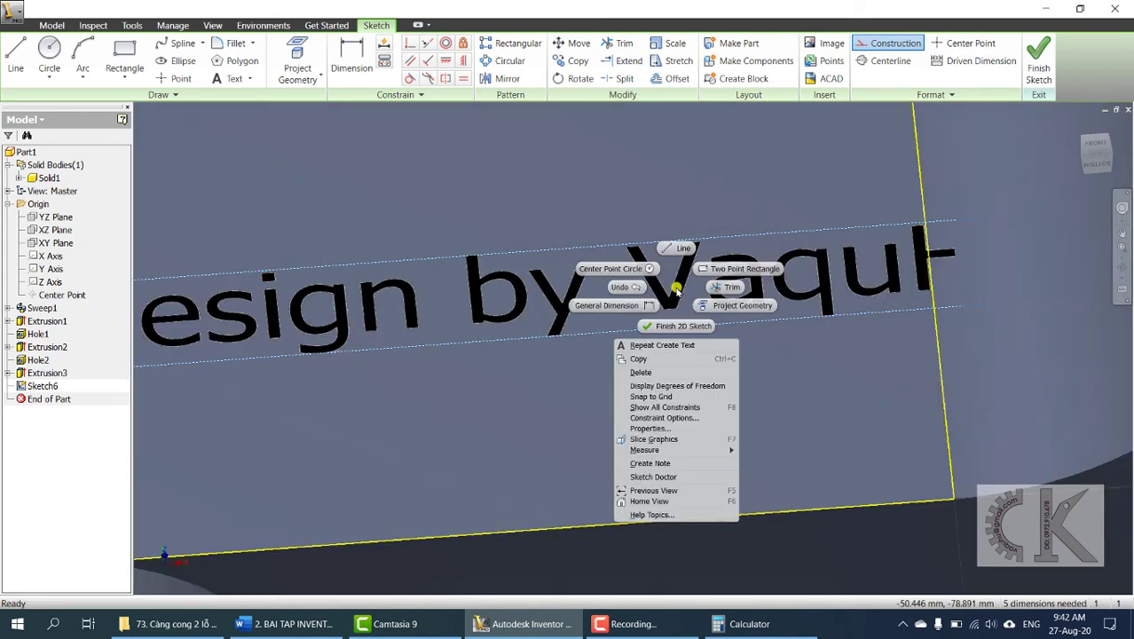
{"action": "key", "text": "Escape"}
{"action": "right_click", "coordinate": [676, 290]}
{"action": "left_click", "coordinate": [683, 247]}
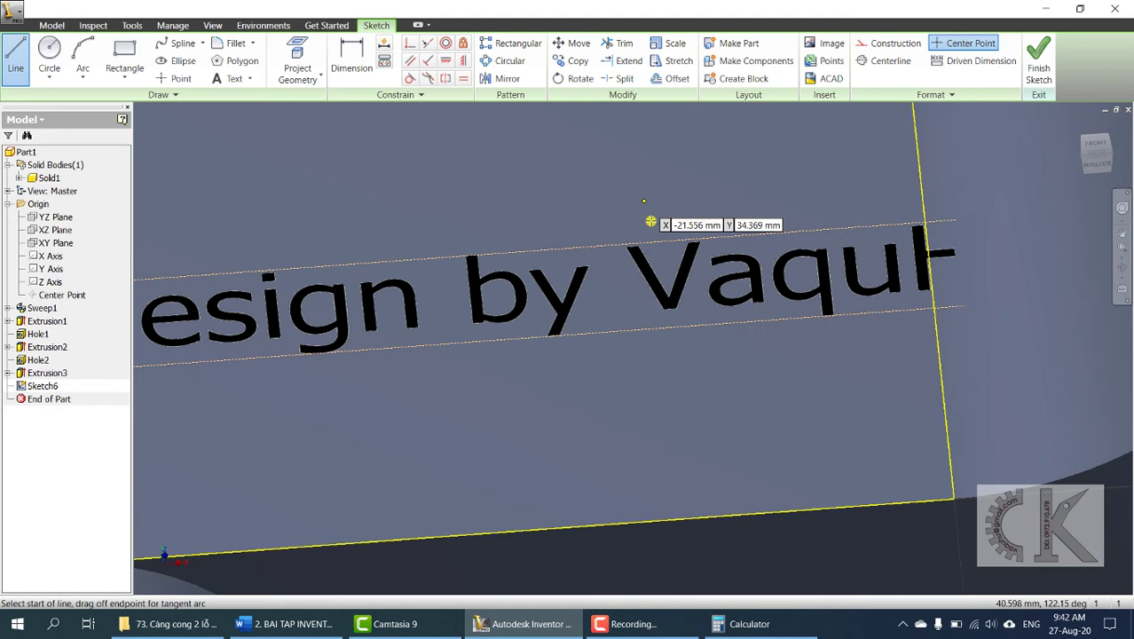
{"action": "key", "text": "Escape"}
{"action": "right_click", "coordinate": [645, 276]}
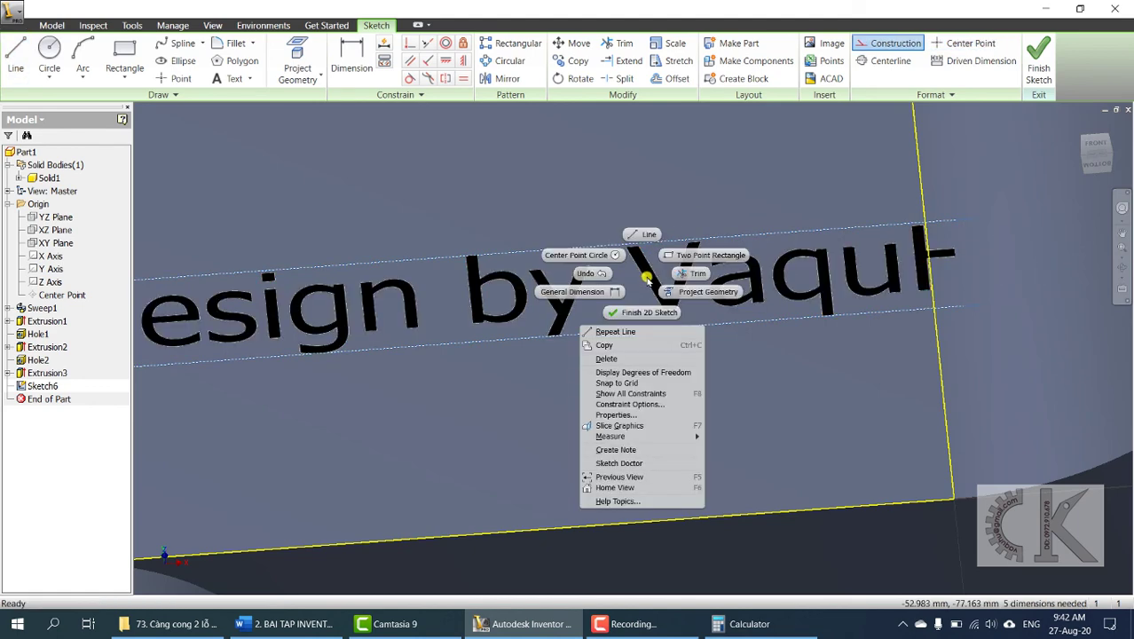
{"action": "key", "text": "Escape"}
Reduce the font size of the whole "Design by" text so that it fits within the arm's flat face.
{"action": "left_click", "coordinate": [650, 280]}
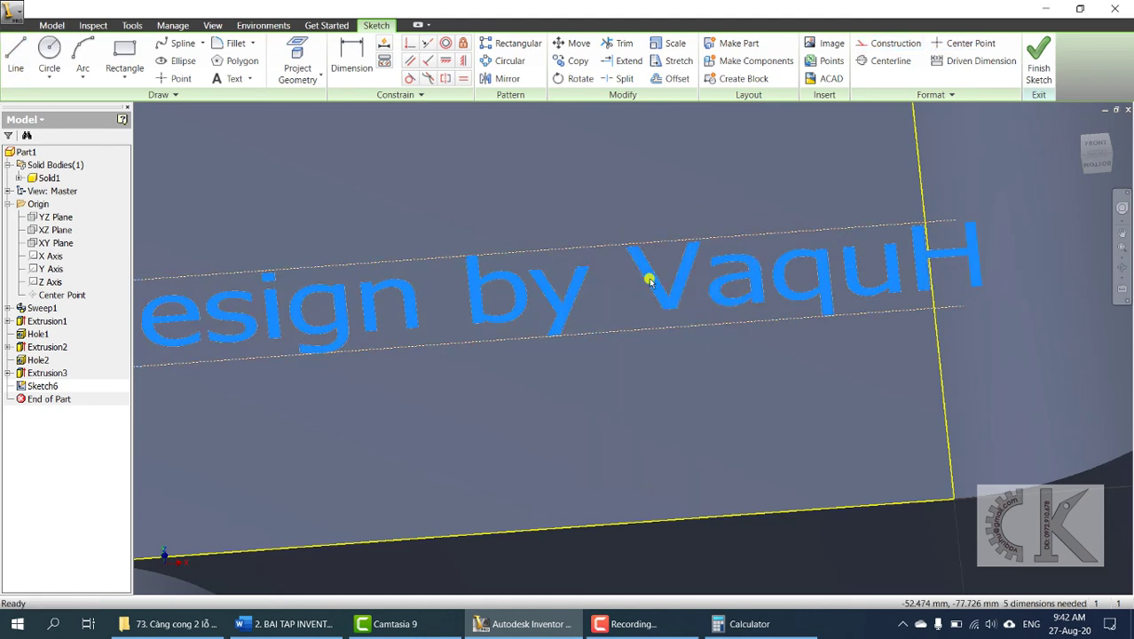
{"action": "right_click", "coordinate": [650, 281]}
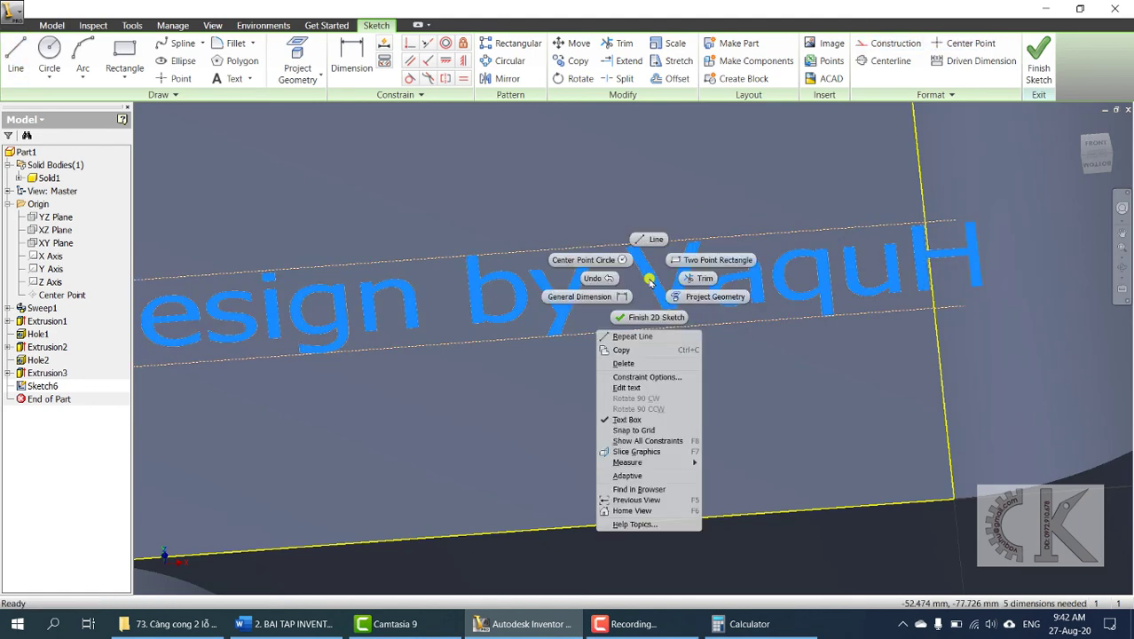
{"action": "left_click", "coordinate": [645, 388]}
{"action": "key", "text": "ctrl+a"}
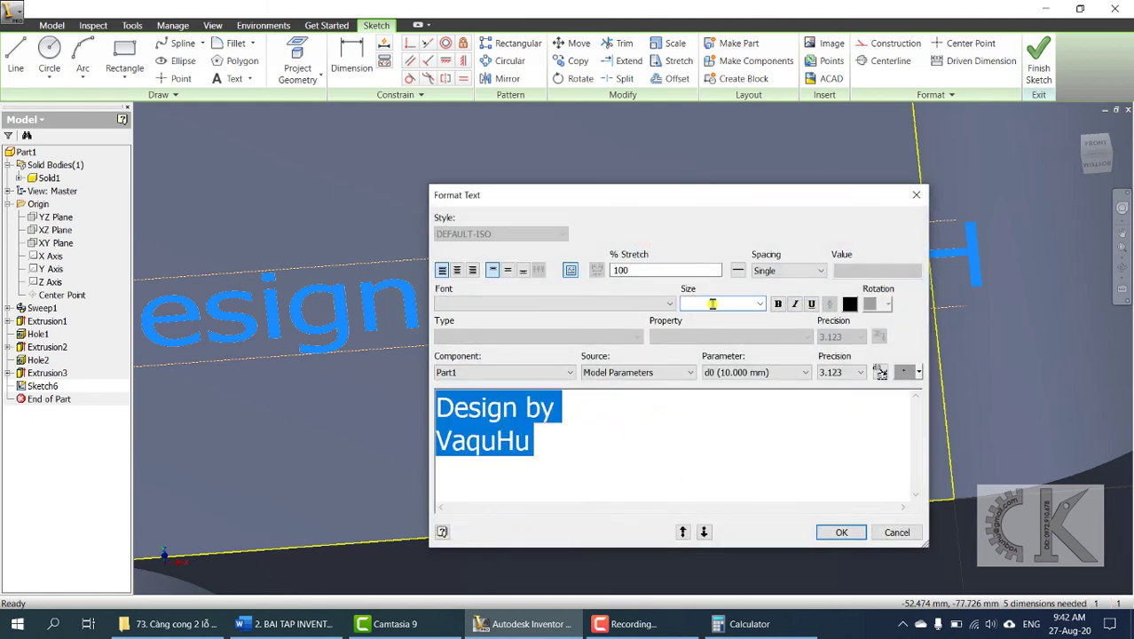
{"action": "left_click", "coordinate": [838, 532]}
Move the "Design by" text to about the middle of the arm's flat face and finish the sketch.
{"action": "scroll", "coordinate": [789, 467], "scroll_direction": "down", "scroll_amount": 4}
{"action": "middle_click_drag", "start_coordinate": [704, 430], "coordinate": [716, 422]}
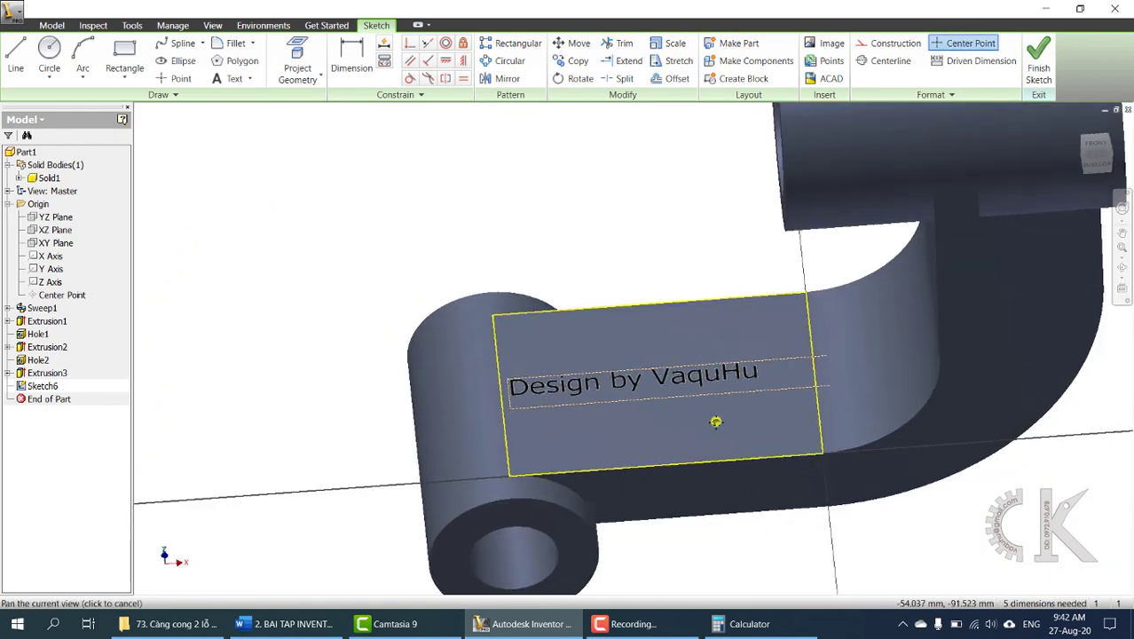
{"action": "scroll", "coordinate": [705, 413], "scroll_direction": "up", "scroll_amount": 3}
{"action": "scroll", "coordinate": [674, 404], "scroll_direction": "down", "scroll_amount": 2}
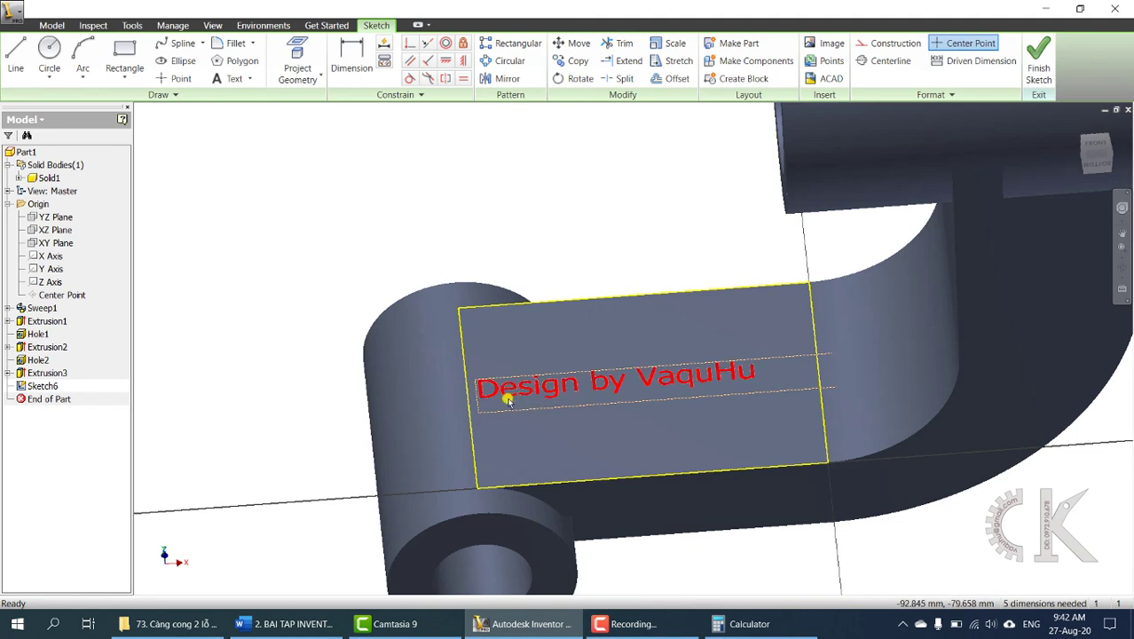
{"action": "scroll", "coordinate": [507, 399], "scroll_direction": "up", "scroll_amount": 3}
{"action": "middle_click_drag", "start_coordinate": [514, 394], "coordinate": [451, 410]}
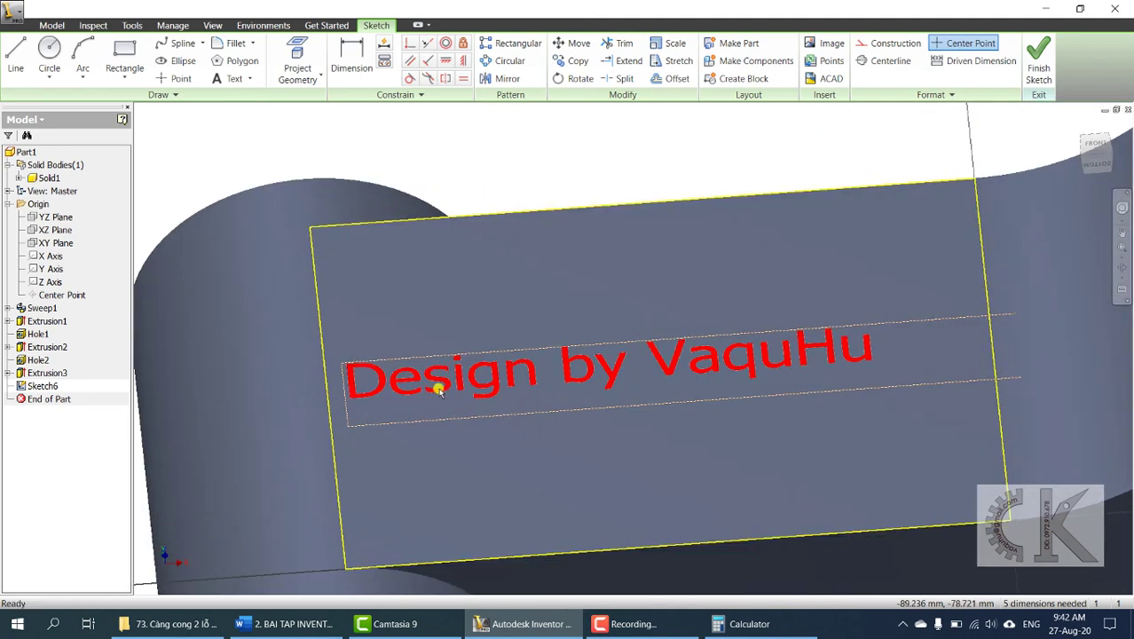
{"action": "left_click_drag", "start_coordinate": [438, 387], "coordinate": [482, 399]}
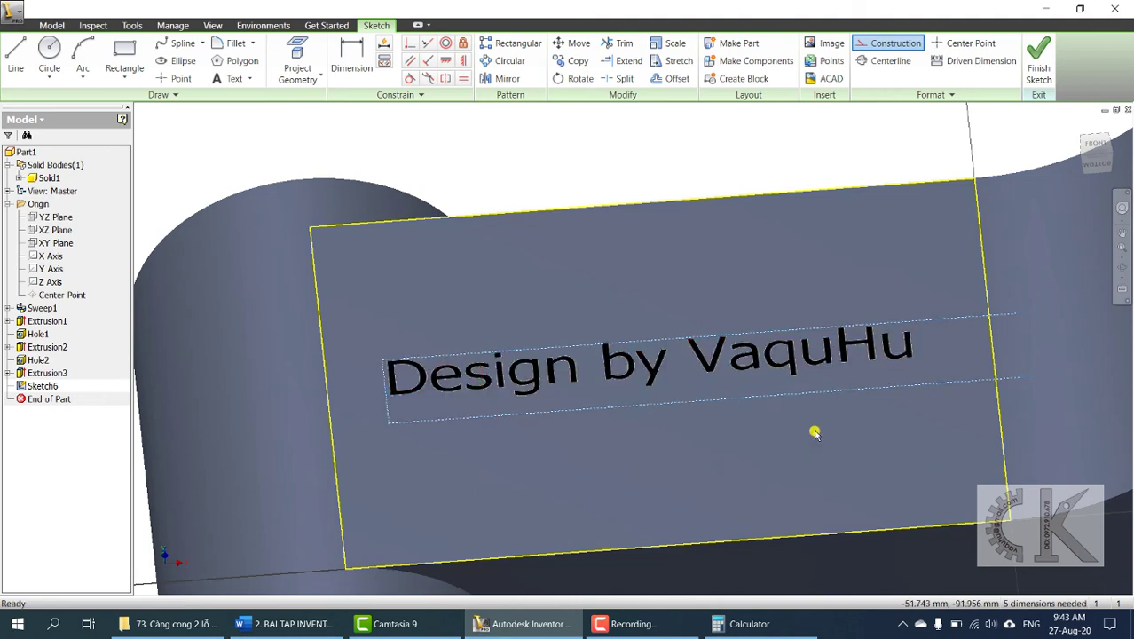
{"action": "left_click", "coordinate": [965, 181]}
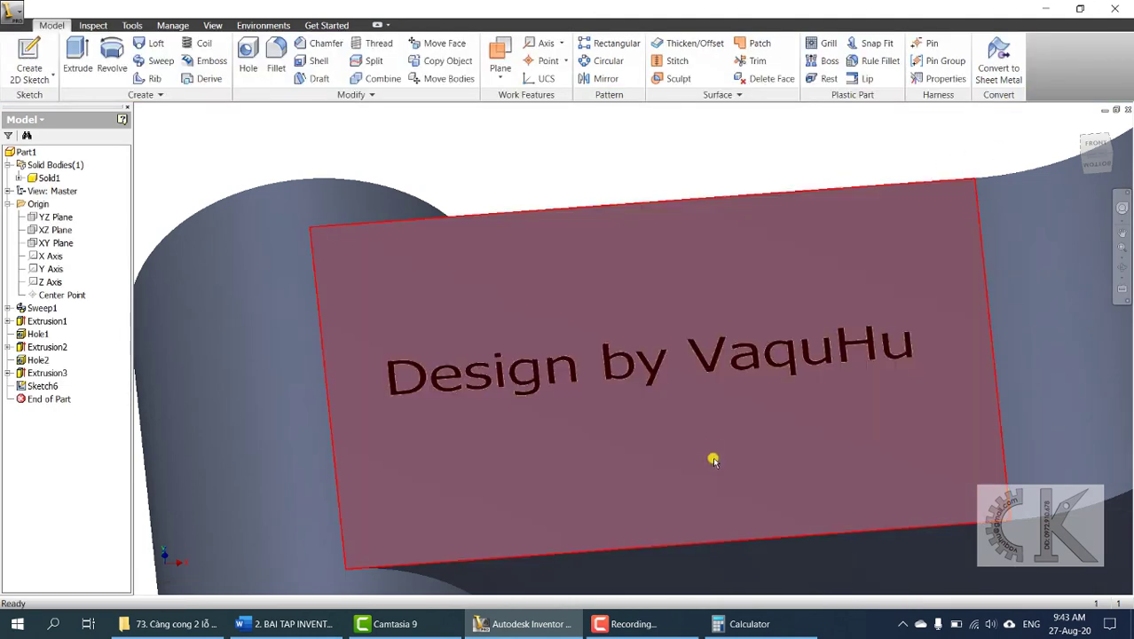
Engrave the "Design by" text 1 mm deep with the Emboss tool, wrapped to the arm's flat face.
{"action": "key", "text": "F5"}
{"action": "key", "text": "F5"}
{"action": "key", "text": "F5"}
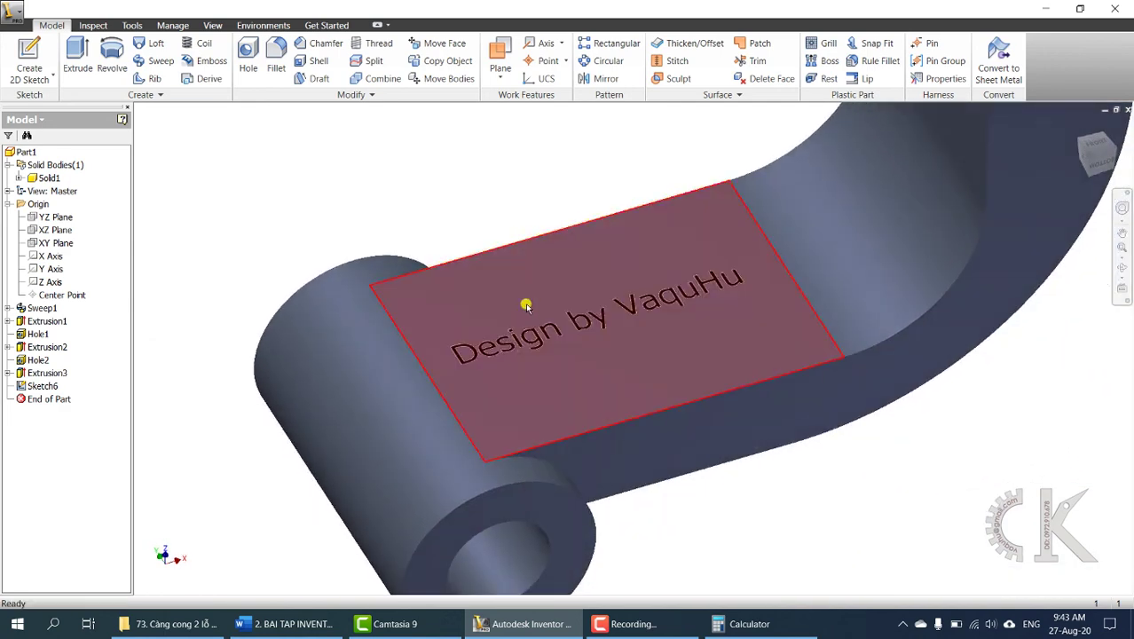
{"action": "left_click", "coordinate": [206, 60]}
{"action": "scroll", "coordinate": [582, 385], "scroll_direction": "up", "scroll_amount": 5}
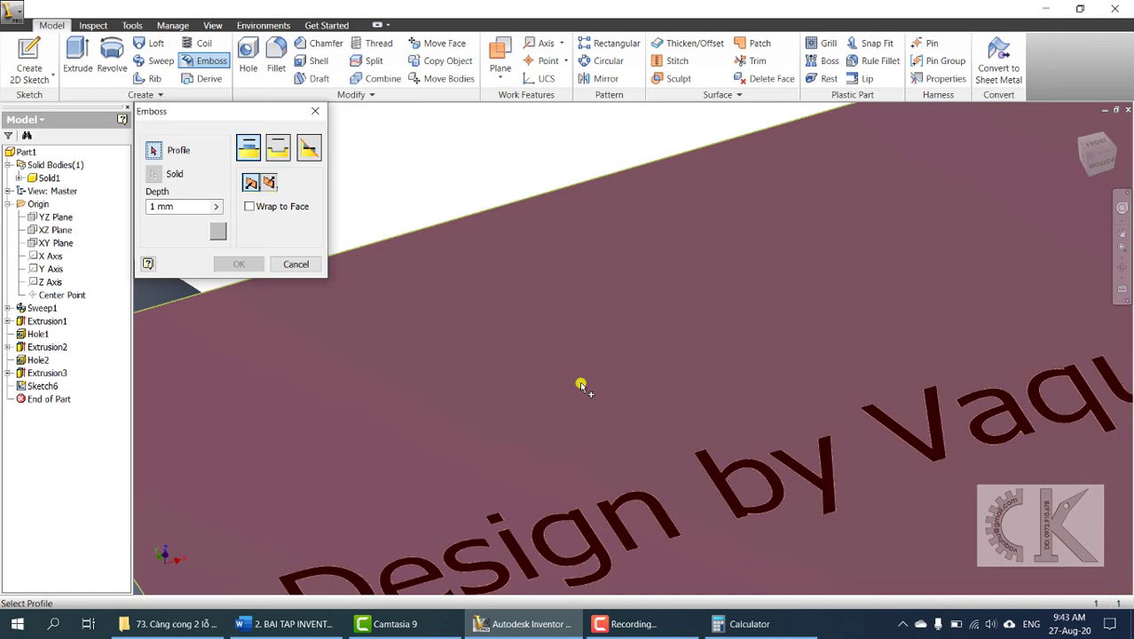
{"action": "left_click", "coordinate": [651, 506]}
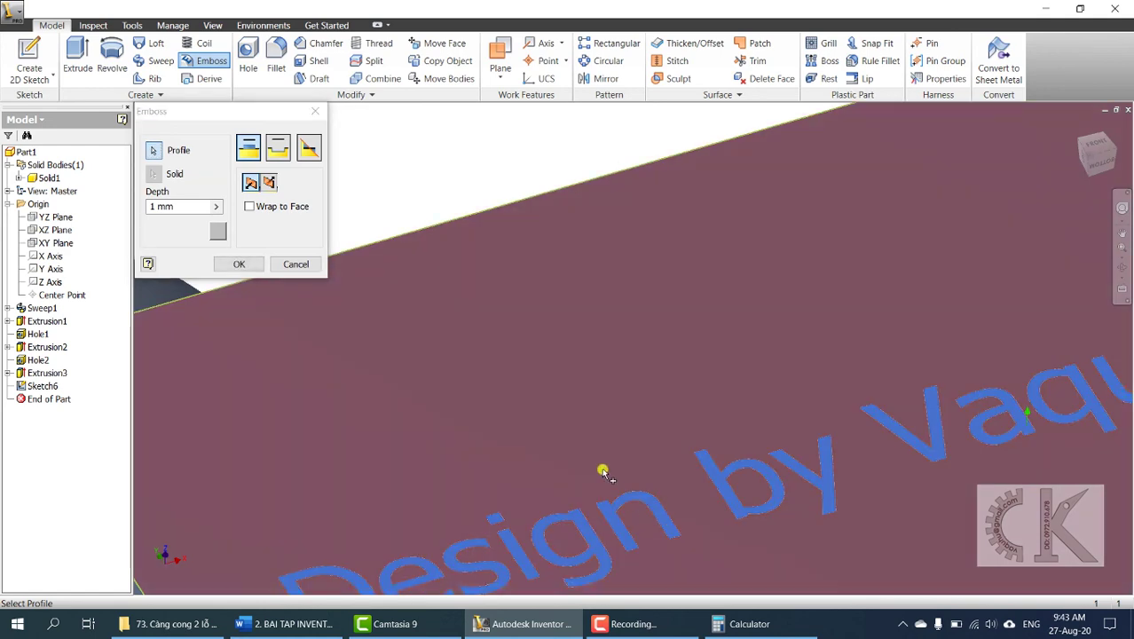
{"action": "left_click", "coordinate": [277, 149]}
{"action": "left_click", "coordinate": [270, 210]}
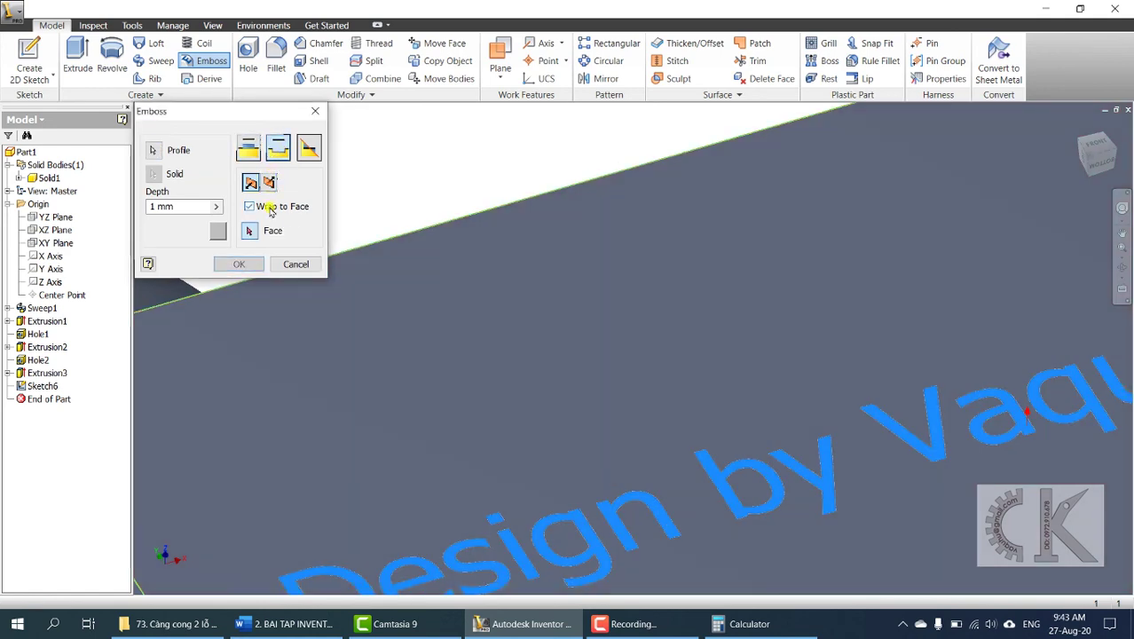
{"action": "left_click", "coordinate": [540, 322]}
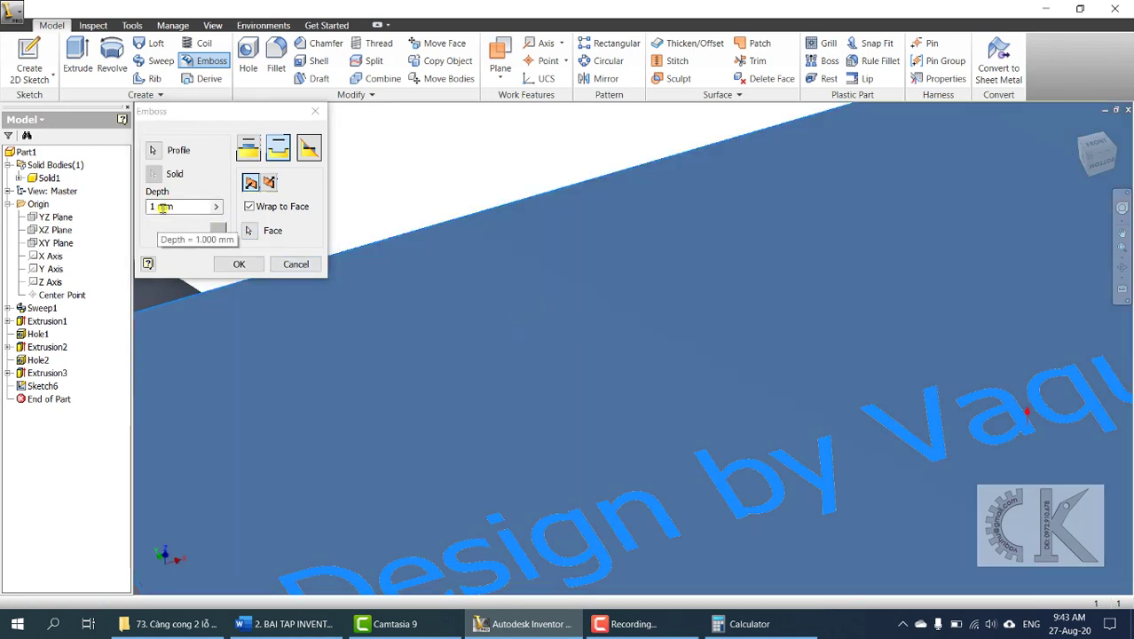
{"action": "left_click", "coordinate": [237, 263]}
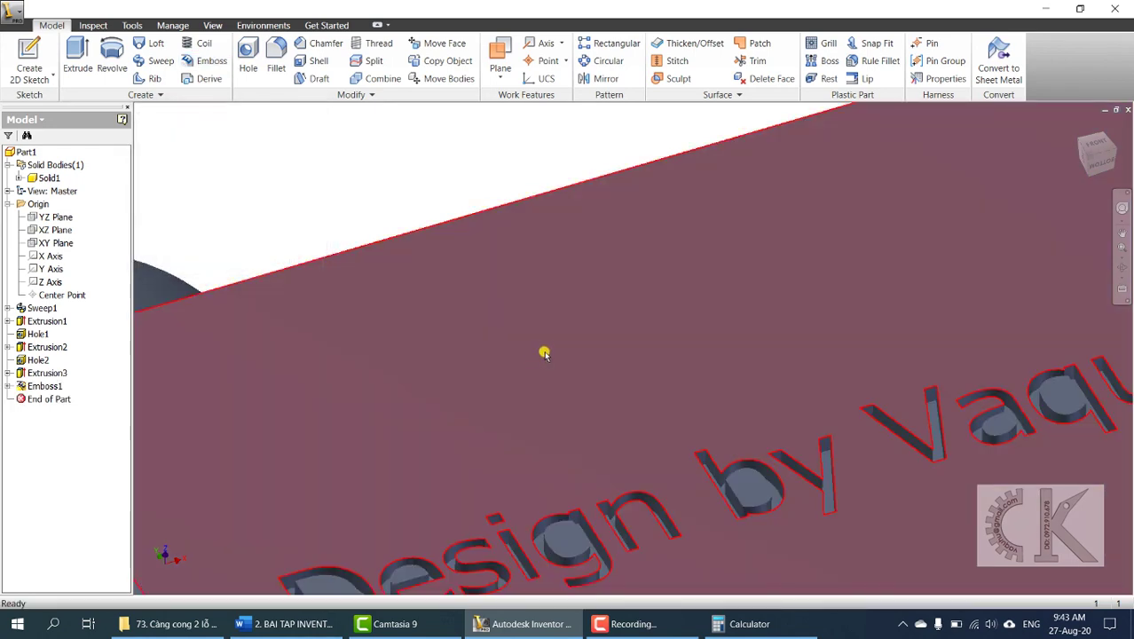
Set the feature colour style of the engraved text to Red in its feature properties.
{"action": "scroll", "coordinate": [541, 341], "scroll_direction": "up", "scroll_amount": 5}
{"action": "scroll", "coordinate": [531, 323], "scroll_direction": "up", "scroll_amount": 3}
{"action": "scroll", "coordinate": [531, 362], "scroll_direction": "down", "scroll_amount": 5}
{"action": "mouse_move", "coordinate": [531, 362]}
{"action": "middle_mouse_down", "text": "shift"}
{"action": "mouse_move", "coordinate": [475, 397]}
{"action": "mouse_move", "coordinate": [520, 404]}
{"action": "mouse_move", "coordinate": [580, 380]}
{"action": "mouse_move", "coordinate": [539, 423]}
{"action": "mouse_move", "coordinate": [511, 380]}
{"action": "mouse_move", "coordinate": [524, 364]}
{"action": "middle_mouse_up", "text": "shift"}
{"action": "scroll", "coordinate": [519, 355], "scroll_direction": "up", "scroll_amount": 6}
{"action": "middle_click_drag", "start_coordinate": [537, 417], "coordinate": [446, 405], "text": "shift"}
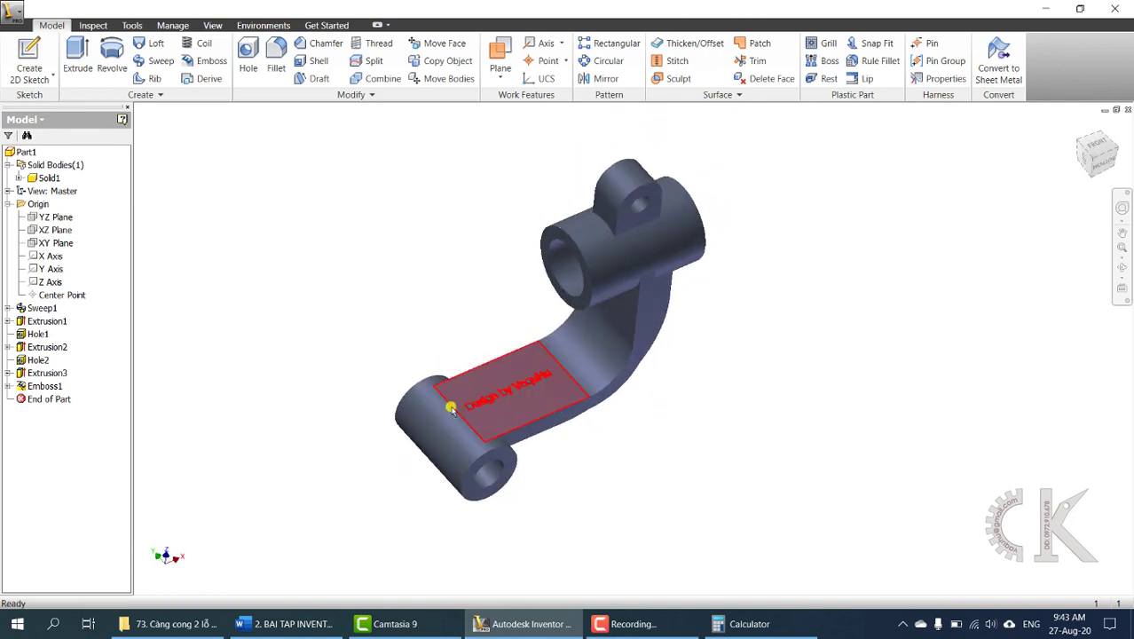
{"action": "left_click", "coordinate": [44, 385]}
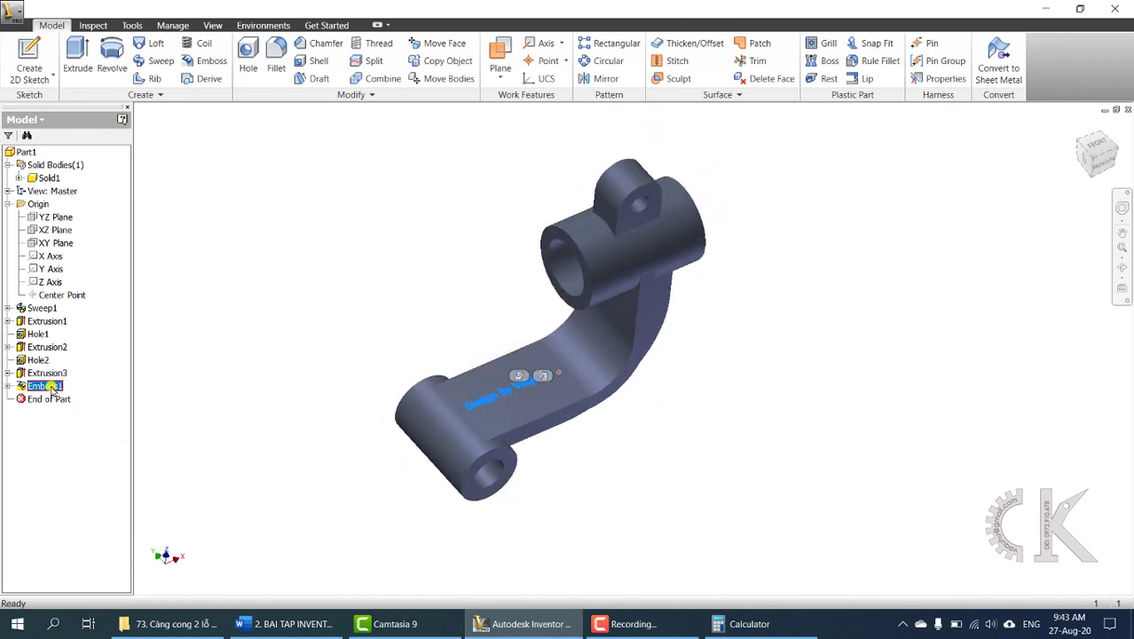
{"action": "right_click", "coordinate": [51, 391]}
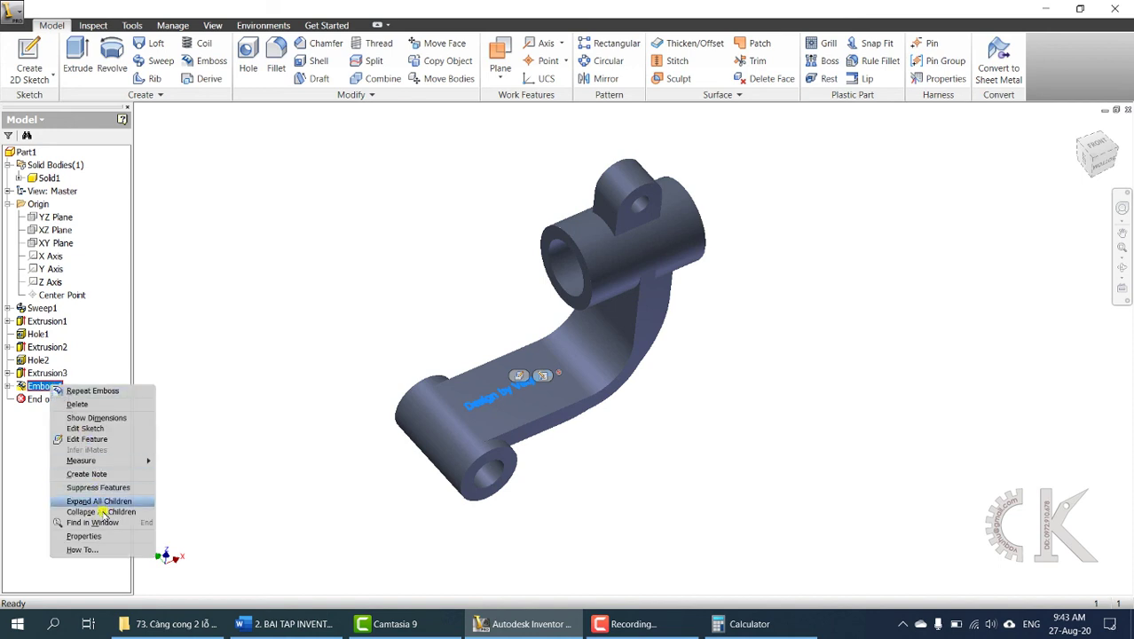
{"action": "left_click", "coordinate": [97, 536]}
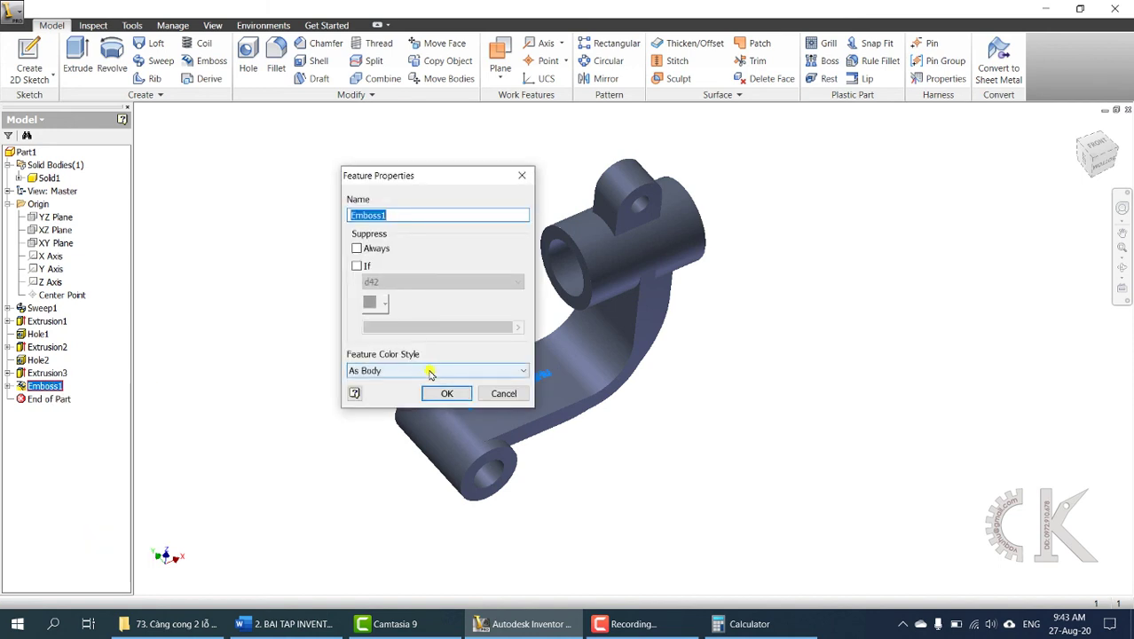
{"action": "left_click", "coordinate": [430, 370]}
{"action": "key", "text": "r"}
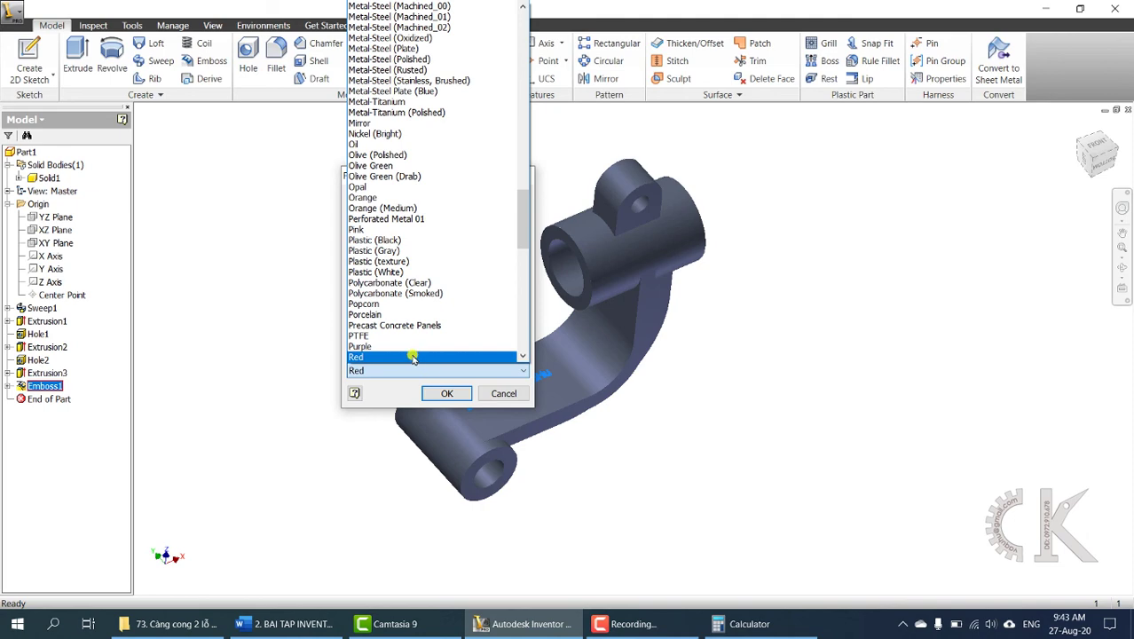
{"action": "left_click", "coordinate": [412, 356]}
{"action": "left_click", "coordinate": [446, 393]}
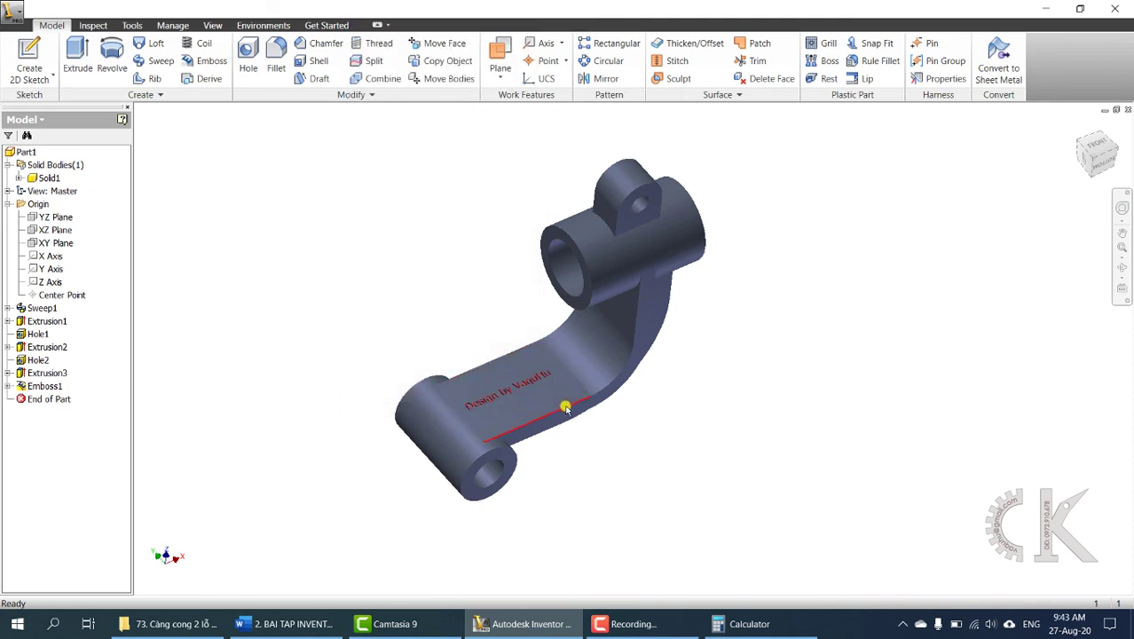
Orient the lever to the isometric view between front, left and bottom, and set it as the home view with Fixed Distance.
{"action": "scroll", "coordinate": [565, 408], "scroll_direction": "up", "scroll_amount": 2}
{"action": "scroll", "coordinate": [507, 362], "scroll_direction": "up", "scroll_amount": 5}
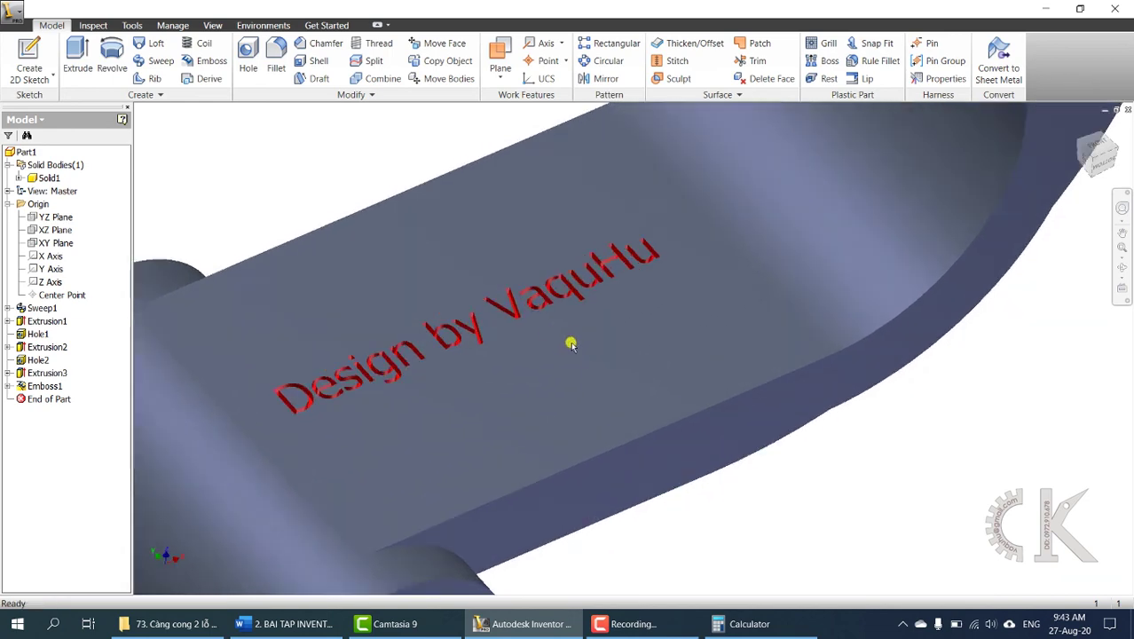
{"action": "middle_click_drag", "start_coordinate": [570, 344], "coordinate": [549, 355], "text": "shift"}
{"action": "scroll", "coordinate": [523, 333], "scroll_direction": "down", "scroll_amount": 6}
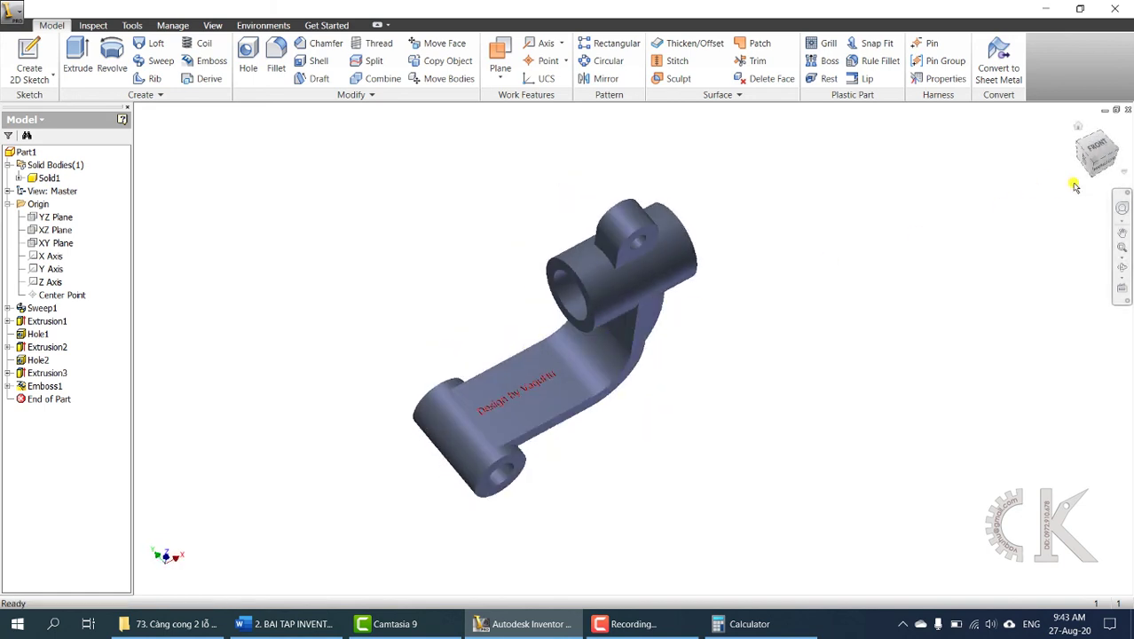
{"action": "left_click", "coordinate": [1091, 165]}
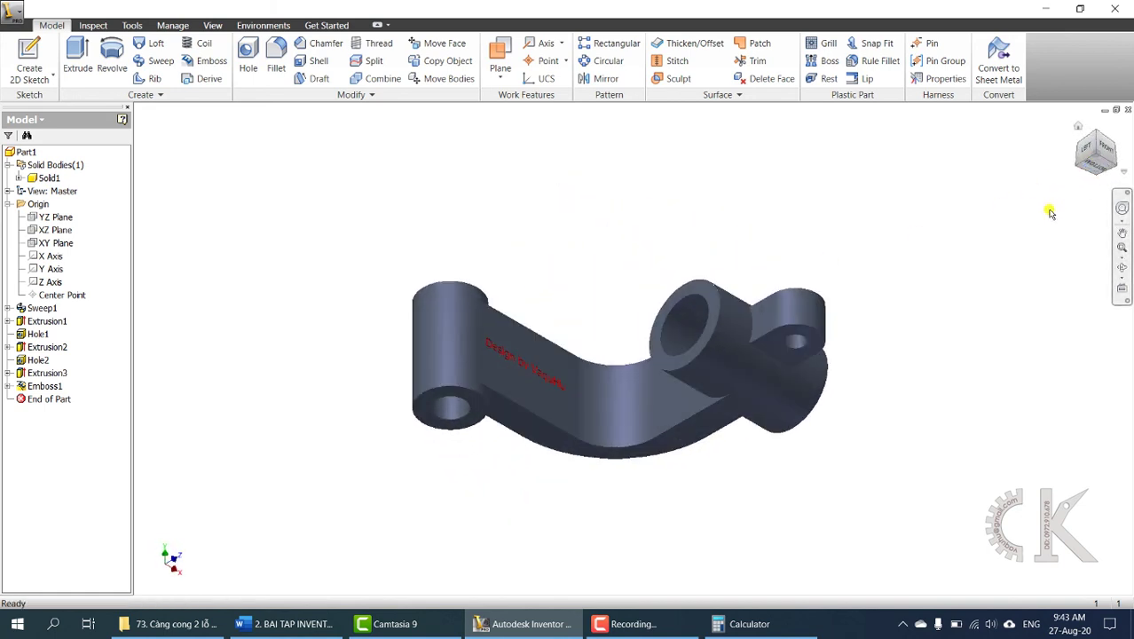
{"action": "middle_click_drag", "start_coordinate": [1050, 212], "coordinate": [987, 258], "text": "shift"}
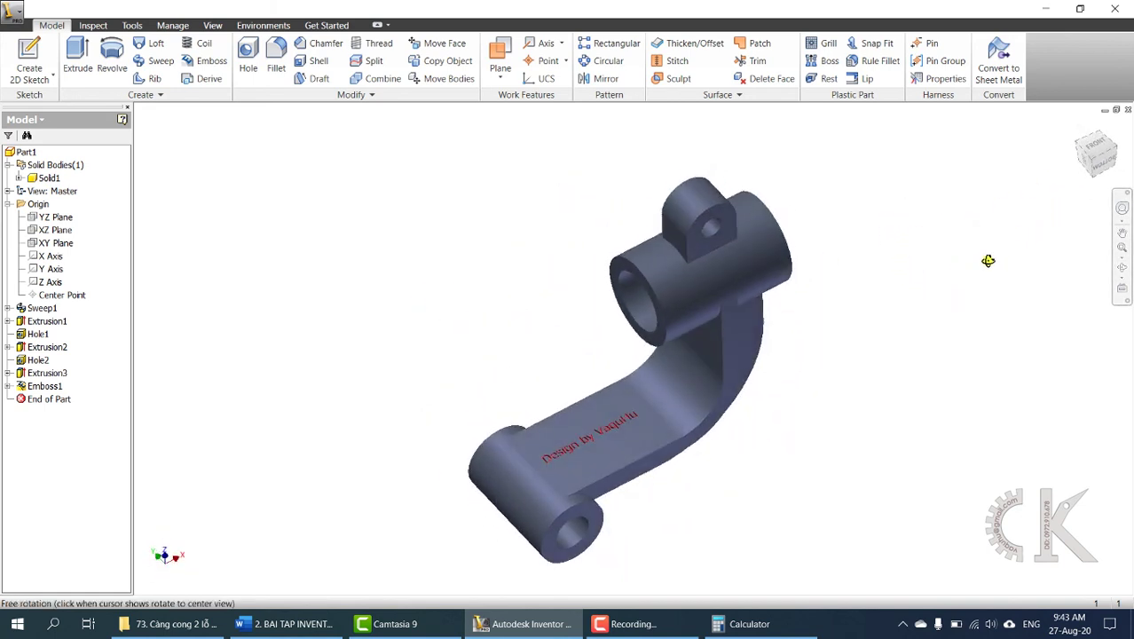
{"action": "left_click", "coordinate": [1093, 162]}
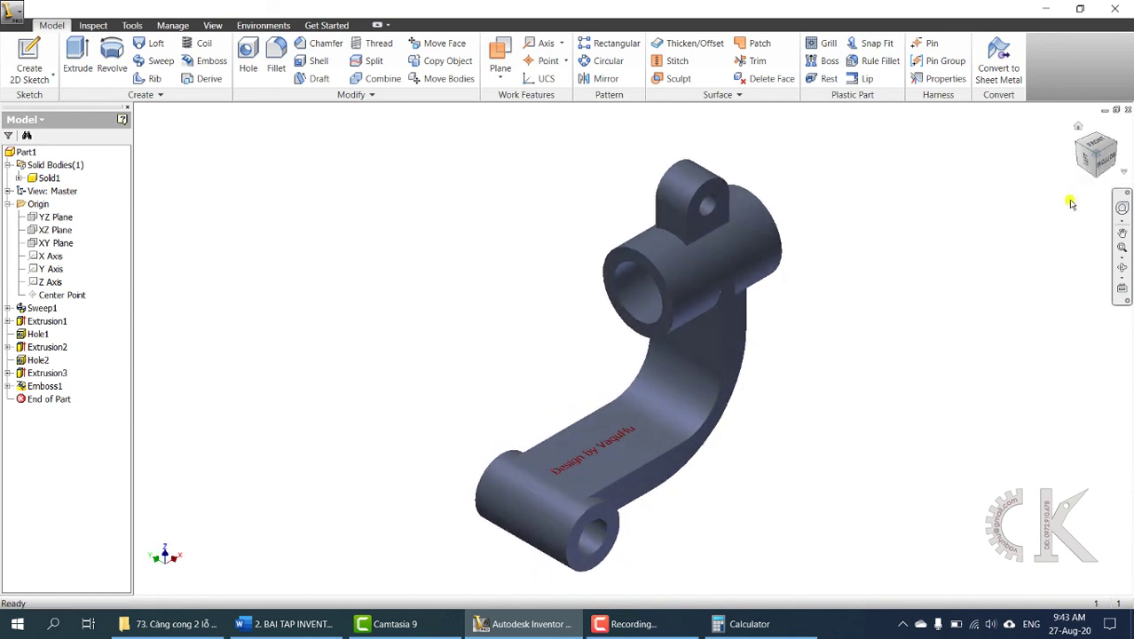
{"action": "middle_click_drag", "start_coordinate": [733, 329], "coordinate": [726, 297]}
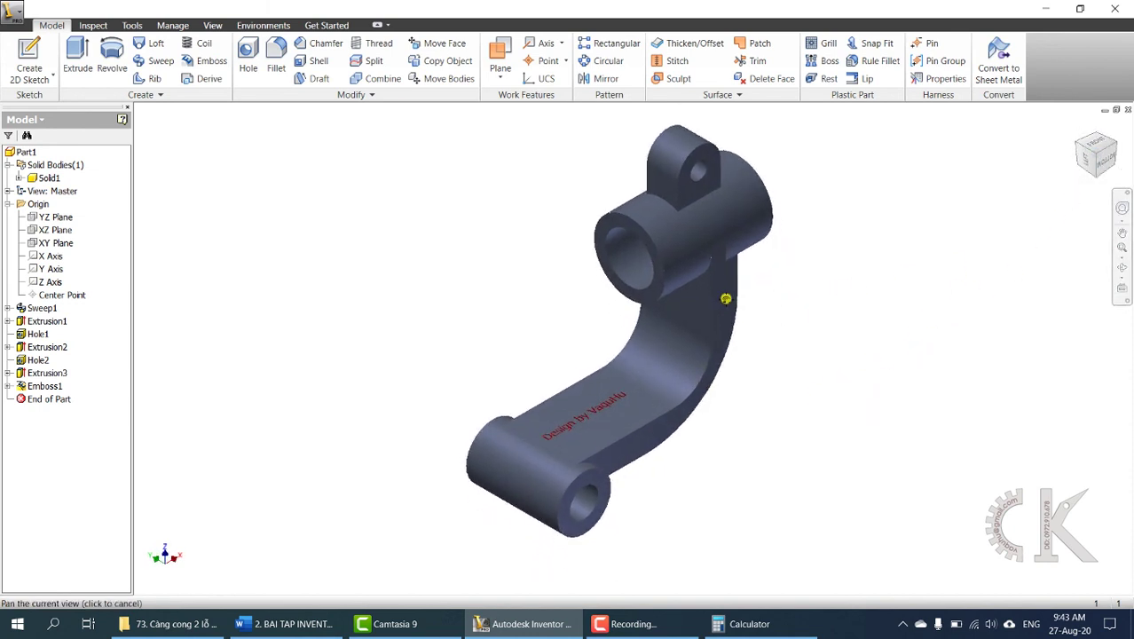
{"action": "right_click", "coordinate": [1096, 157]}
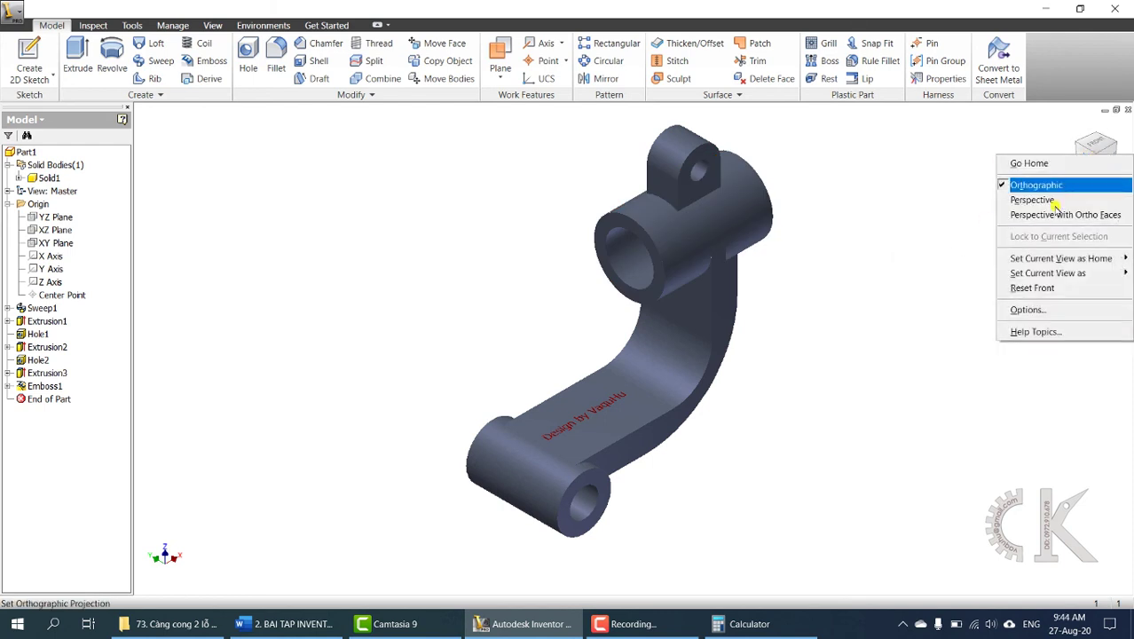
{"action": "mouse_move", "coordinate": [1058, 259]}
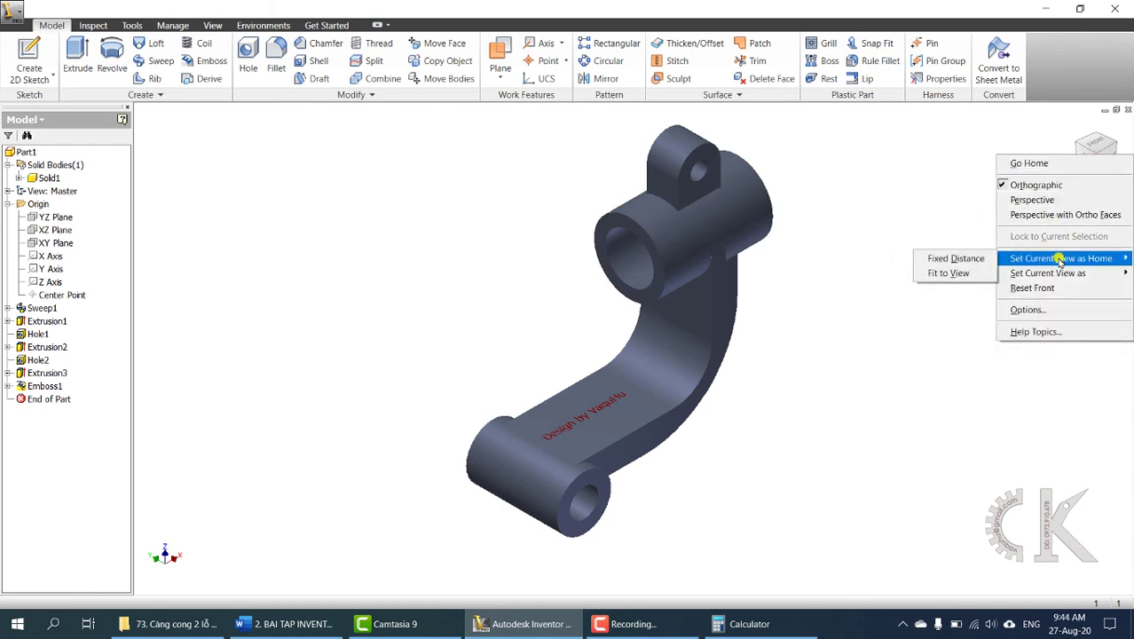
{"action": "left_click", "coordinate": [955, 259]}
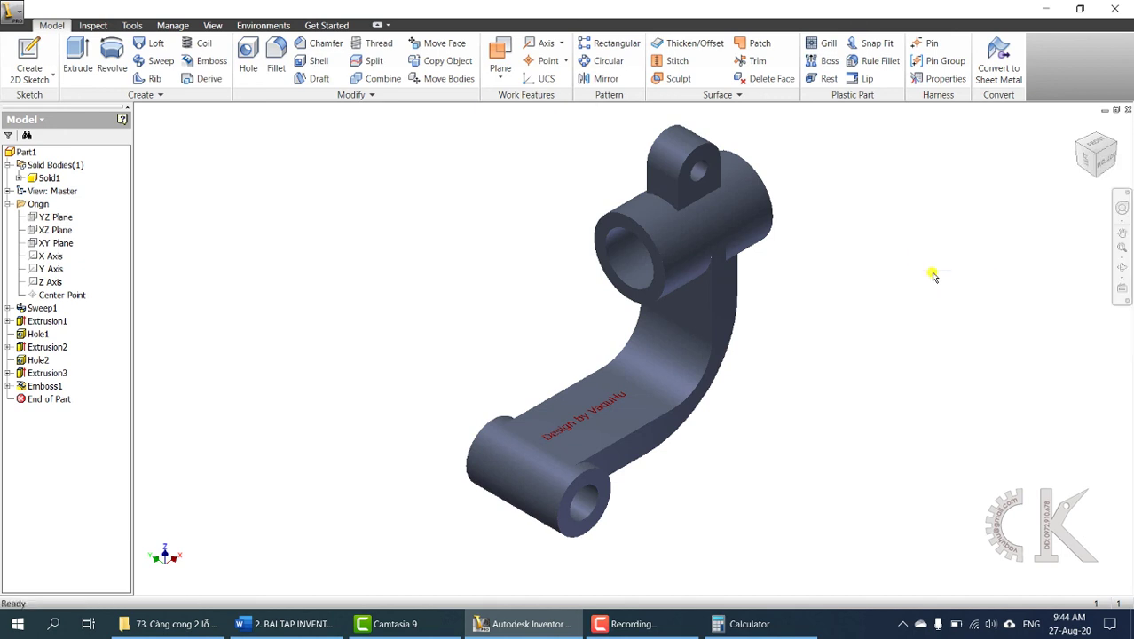
Test the home view by orbiting the lever to its underside and returning to the home orientation.
{"action": "middle_click_drag", "start_coordinate": [773, 379], "coordinate": [723, 420], "text": "shift"}
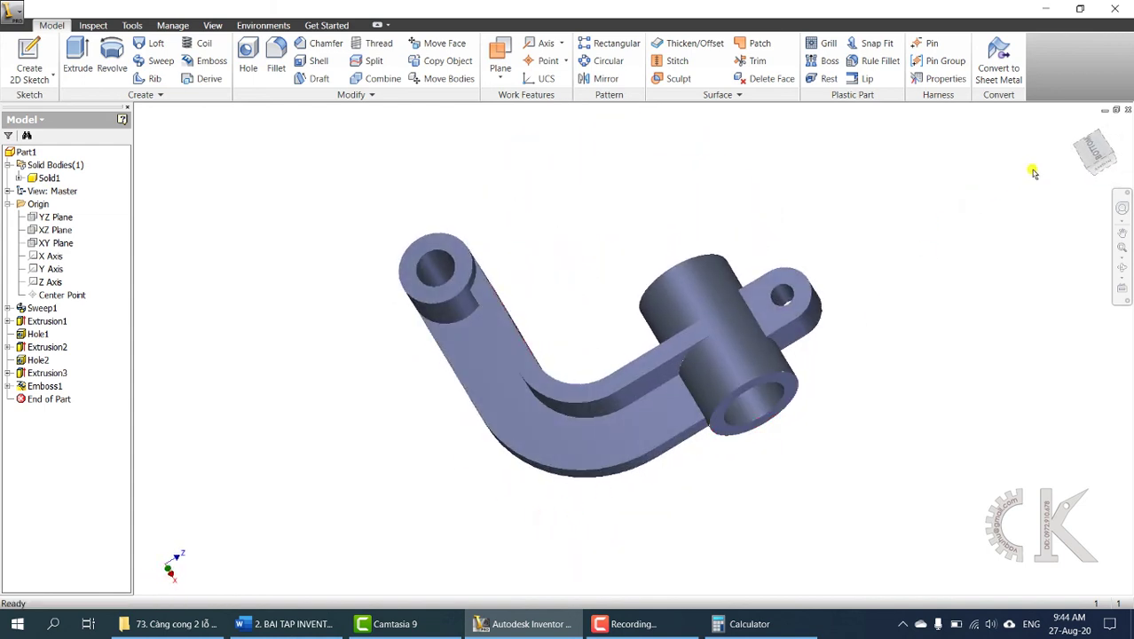
{"action": "left_click", "coordinate": [1078, 127]}
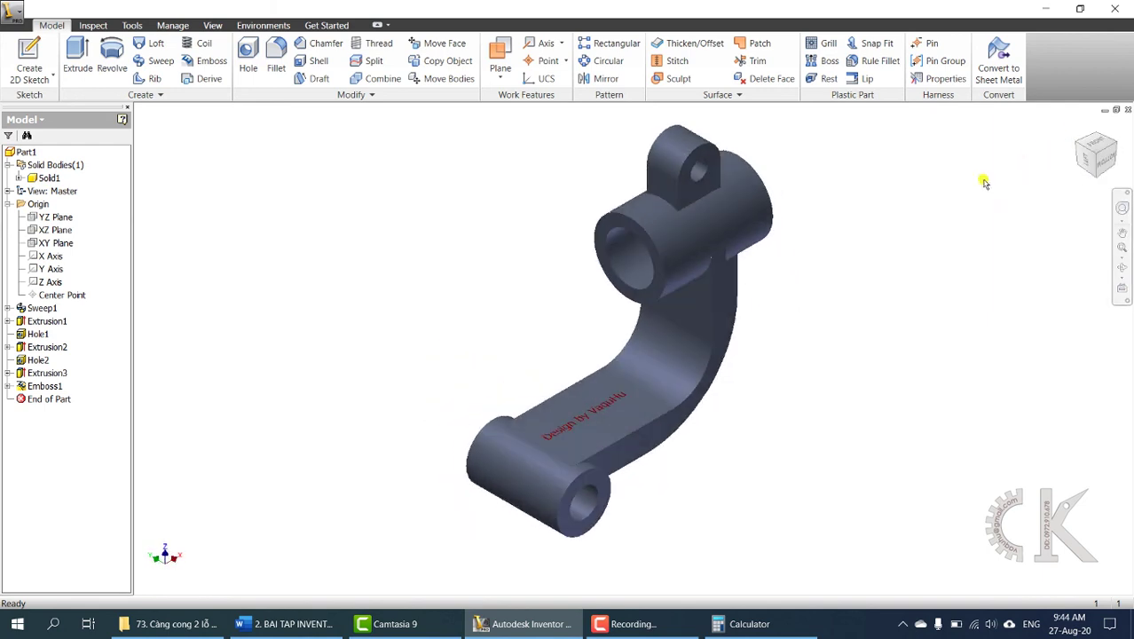
{"action": "middle_click_drag", "start_coordinate": [816, 271], "coordinate": [790, 278]}
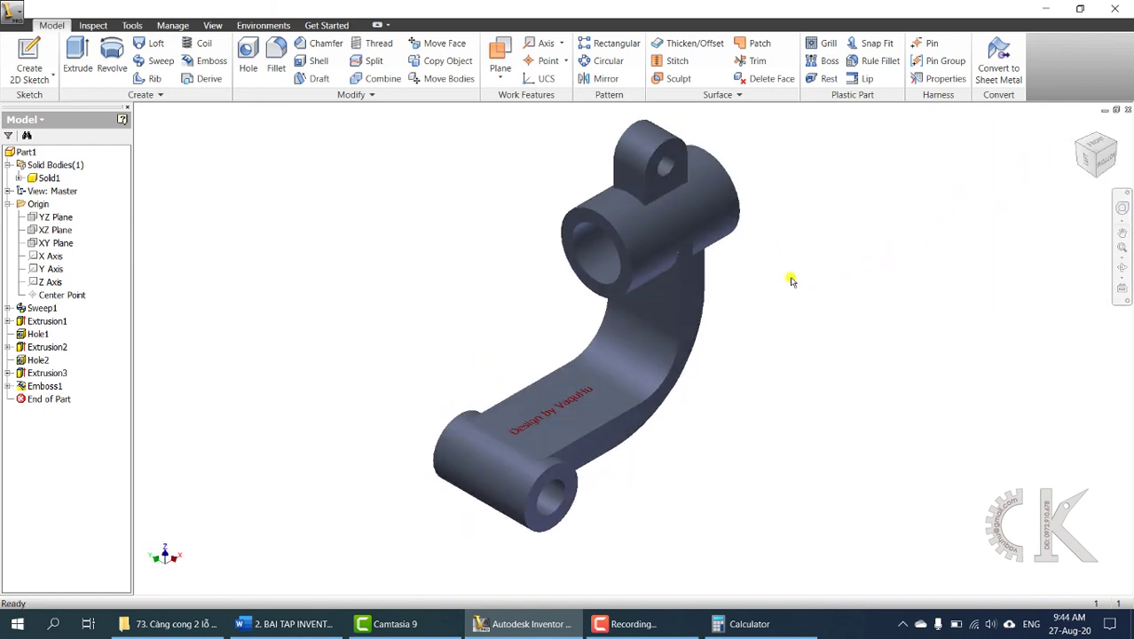